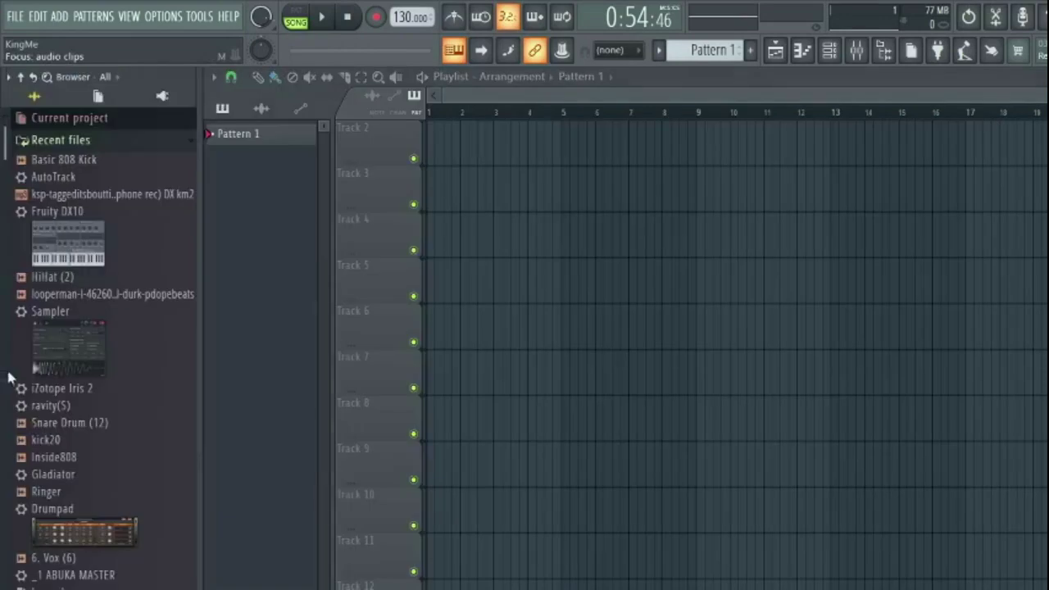
Step: Preview the kick20 sample from the recent files and hide the browser to widen the playlist
{"action": "left_click", "coordinate": [41, 440]}
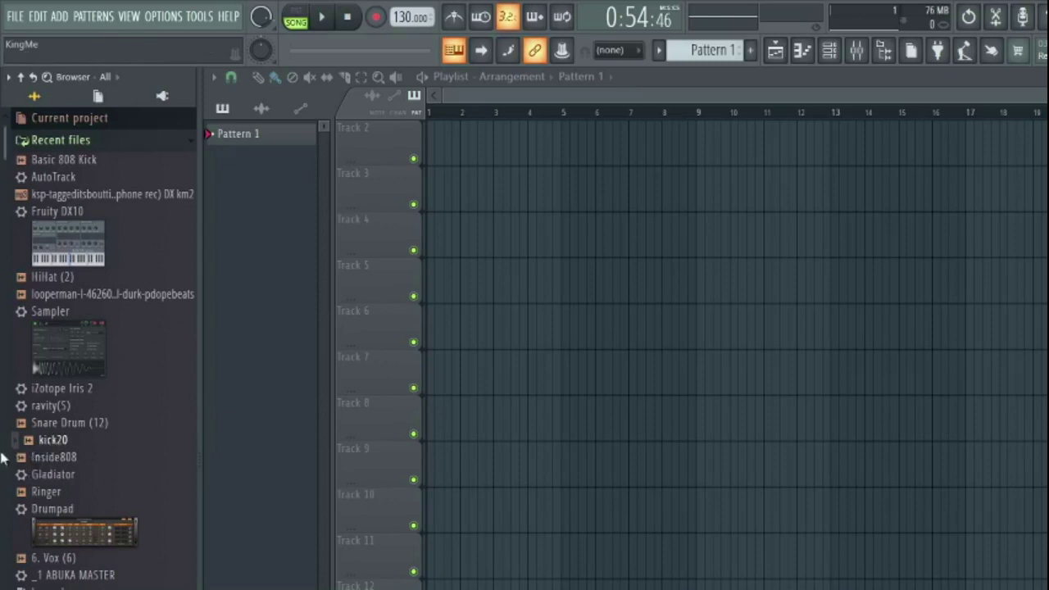
{"action": "key", "text": "alt+F8"}
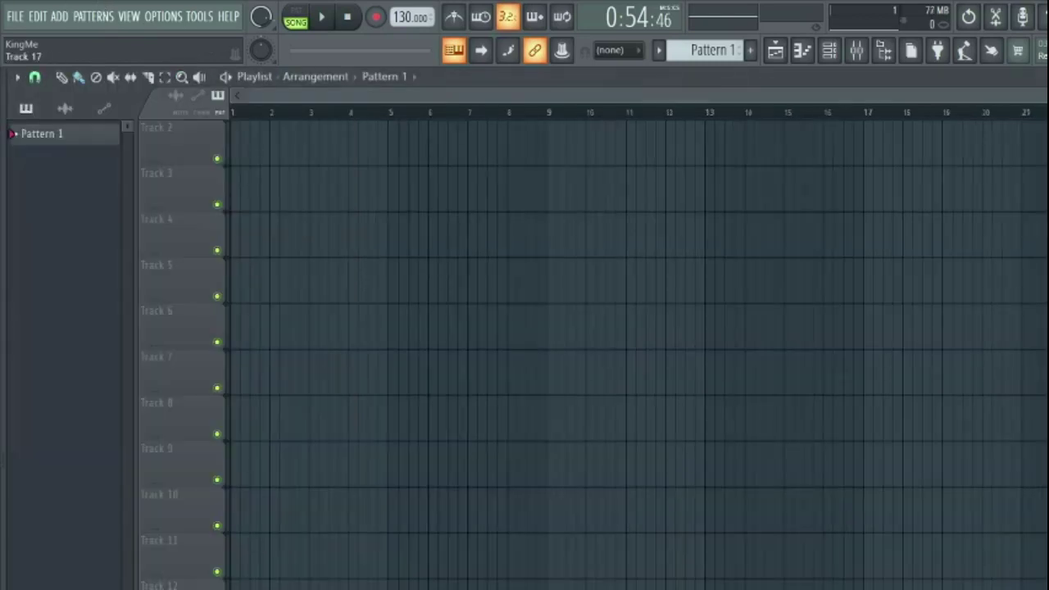
{"action": "scroll", "coordinate": [594, 355], "scroll_direction": "down", "scroll_amount": 1}
{"action": "scroll", "coordinate": [594, 355], "scroll_direction": "down", "scroll_amount": 1}
{"action": "scroll", "coordinate": [525, 352], "scroll_direction": "up", "scroll_amount": 1}
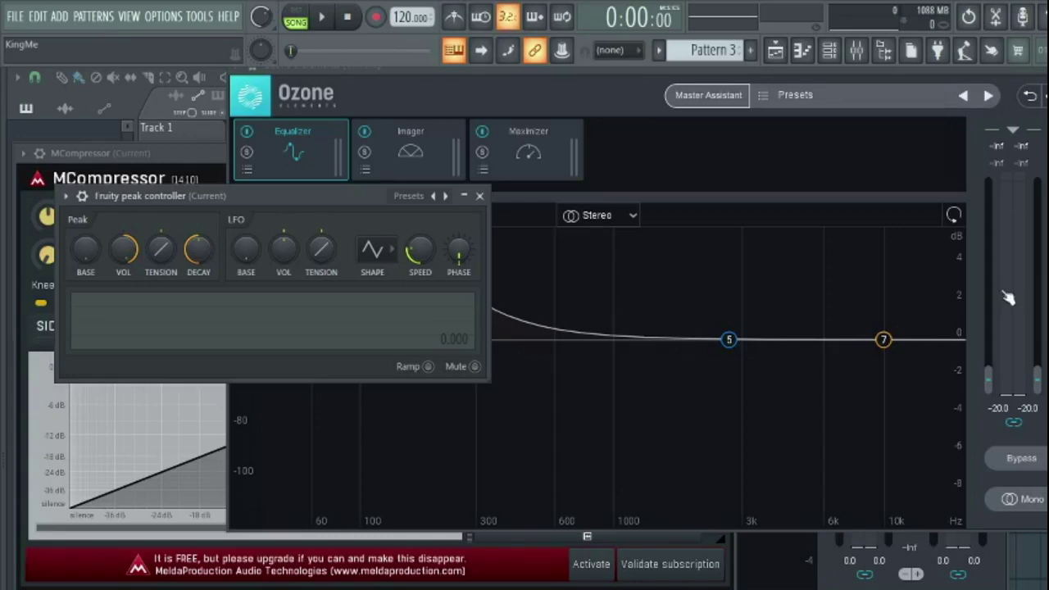
Step: Delete all clips from the Critical Information arrangement in the playlist
{"action": "key", "text": "F5"}
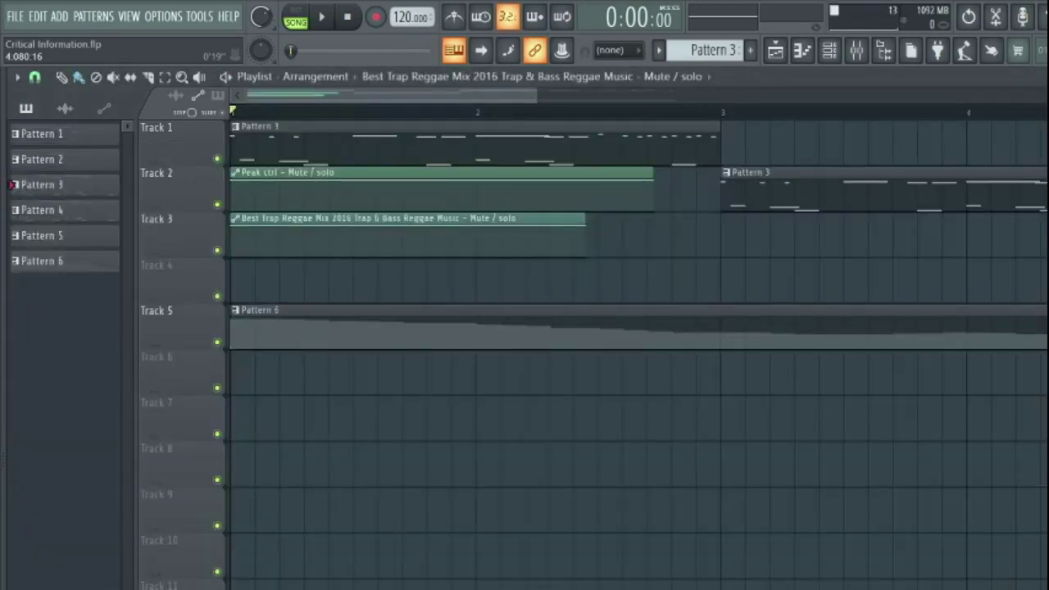
{"action": "key", "text": "ctrl+a"}
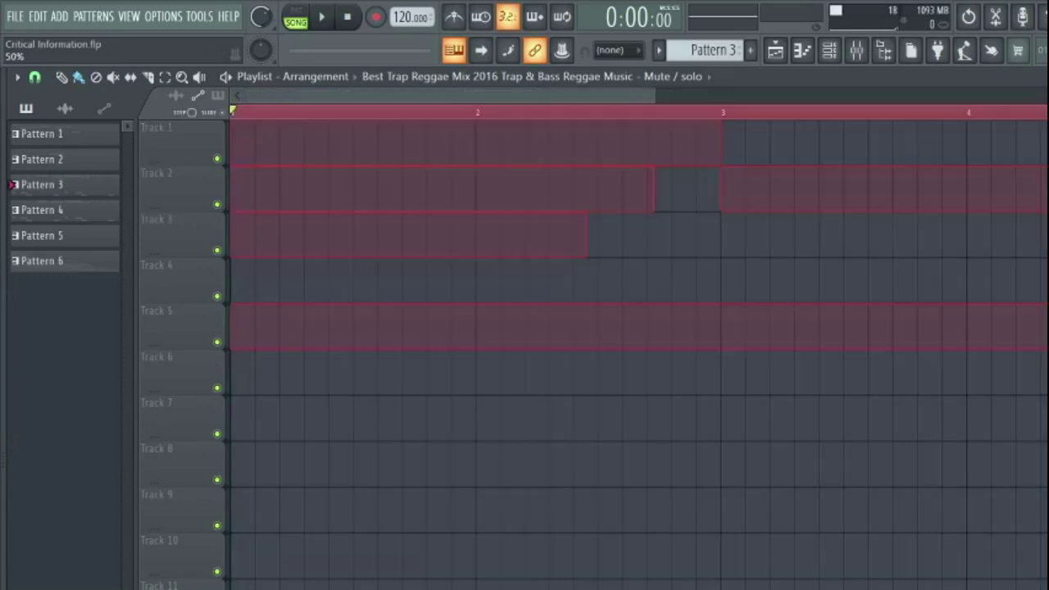
{"action": "key", "text": "Delete"}
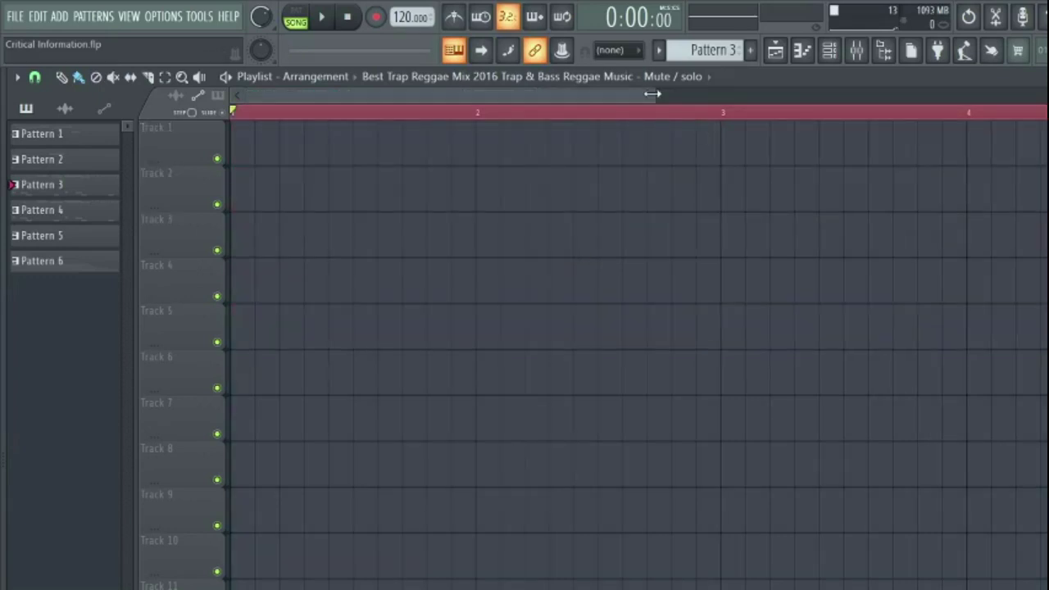
{"action": "left_click_drag", "start_coordinate": [653, 93], "coordinate": [907, 122]}
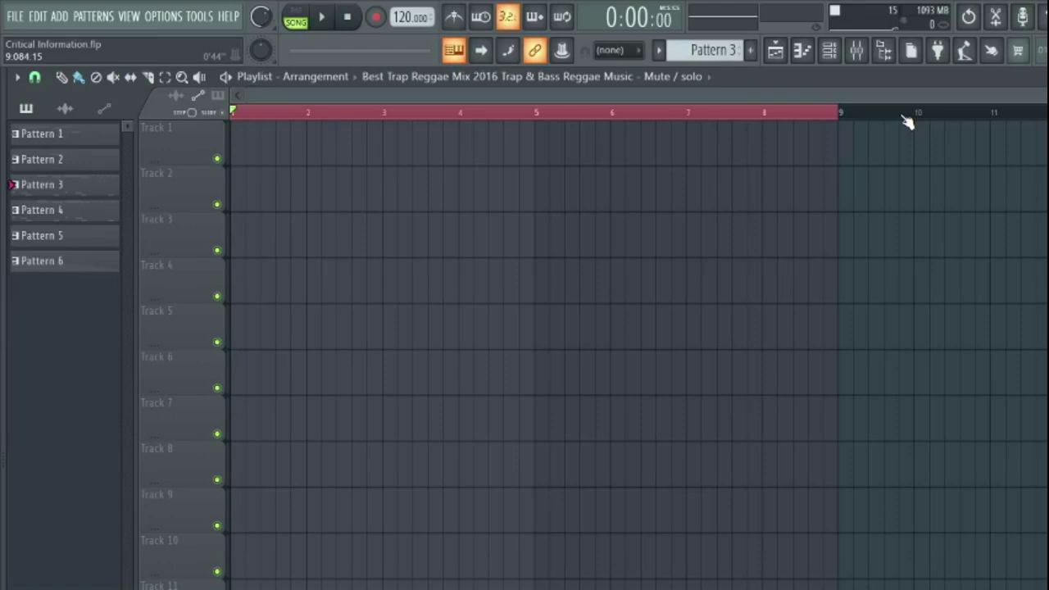
Step: Create an empty Pattern 7 and enlarge the channel rack to show more channels
{"action": "key", "text": "F4"}
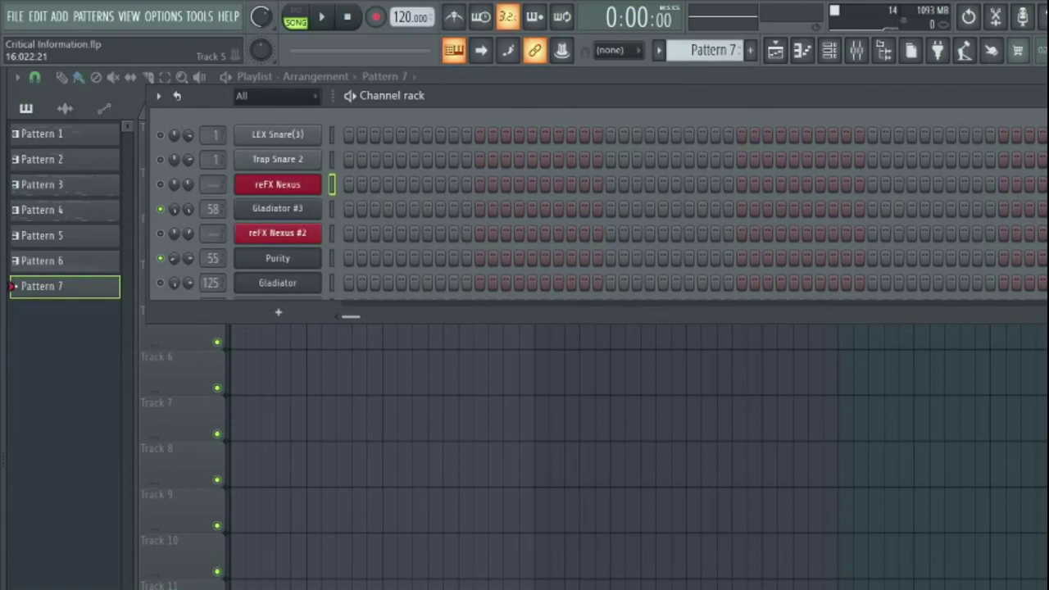
{"action": "left_click_drag", "start_coordinate": [351, 303], "coordinate": [351, 589]}
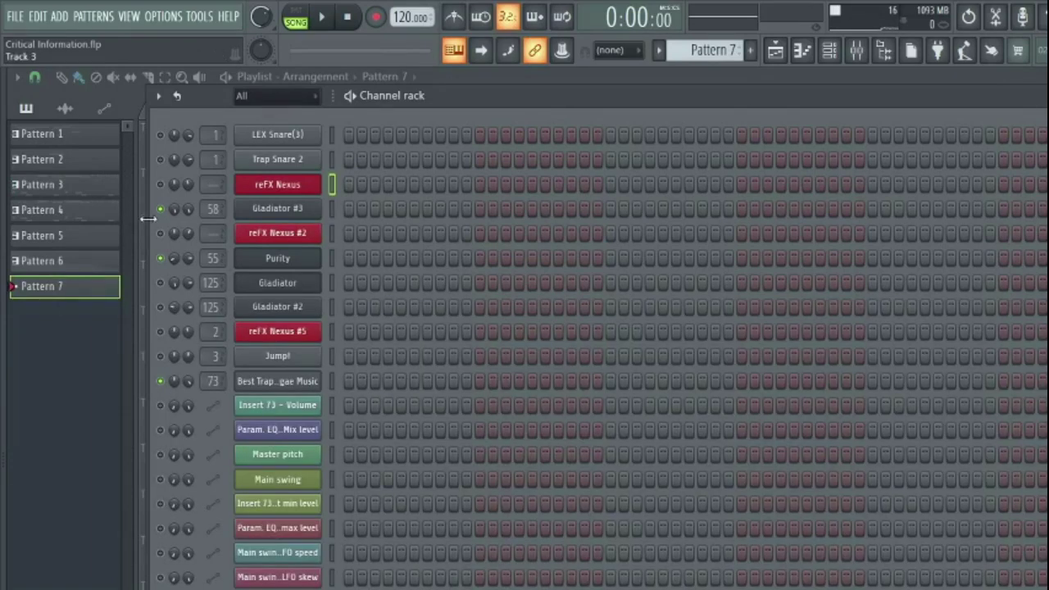
Step: Find the DIRTY KICKS folder in SoundPacks.com Vol. 3 and load SGDIRTY80803 as a new channel above LEX Snare(3)
{"action": "key", "text": "alt+F8"}
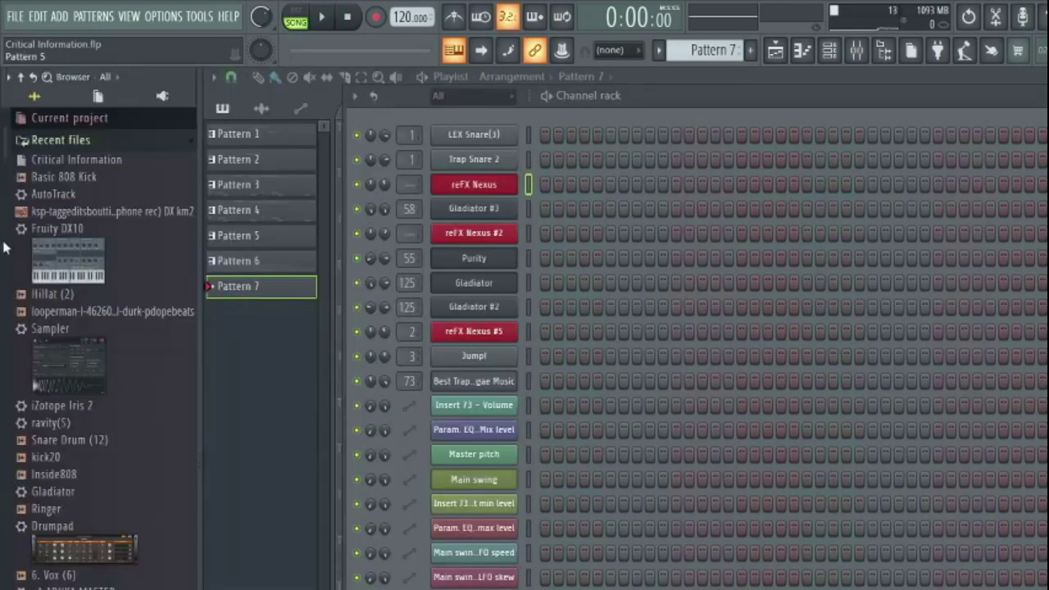
{"action": "left_click", "coordinate": [90, 458]}
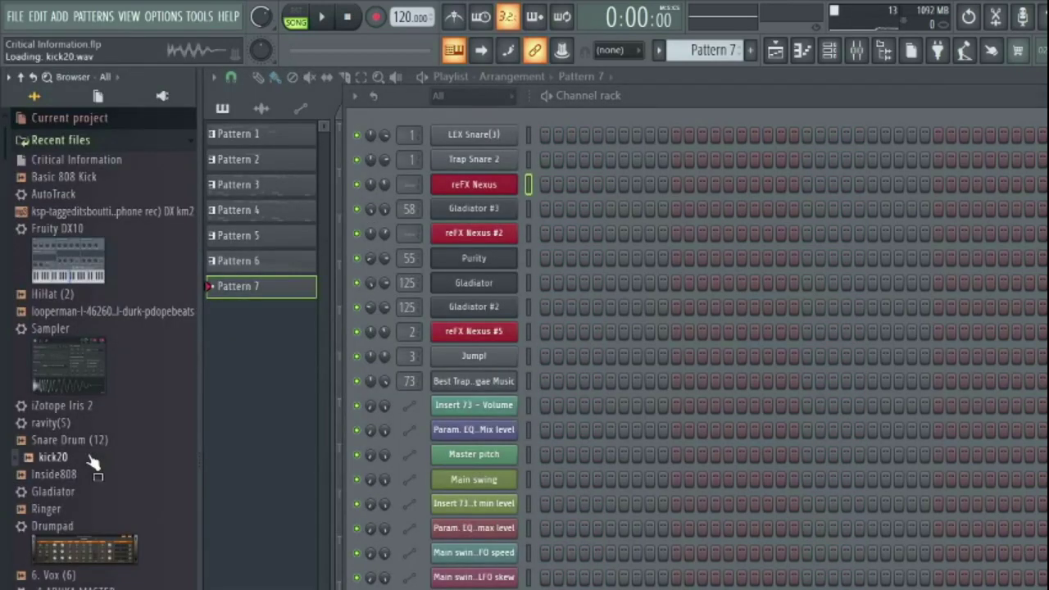
{"action": "left_click_drag", "start_coordinate": [91, 460], "coordinate": [276, 131]}
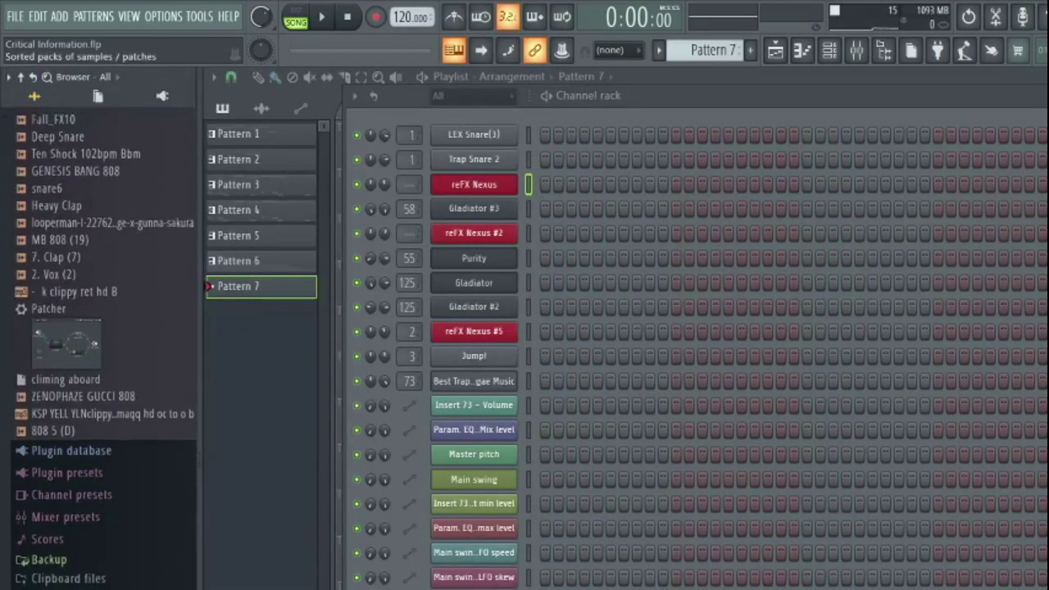
{"action": "left_click", "coordinate": [58, 556]}
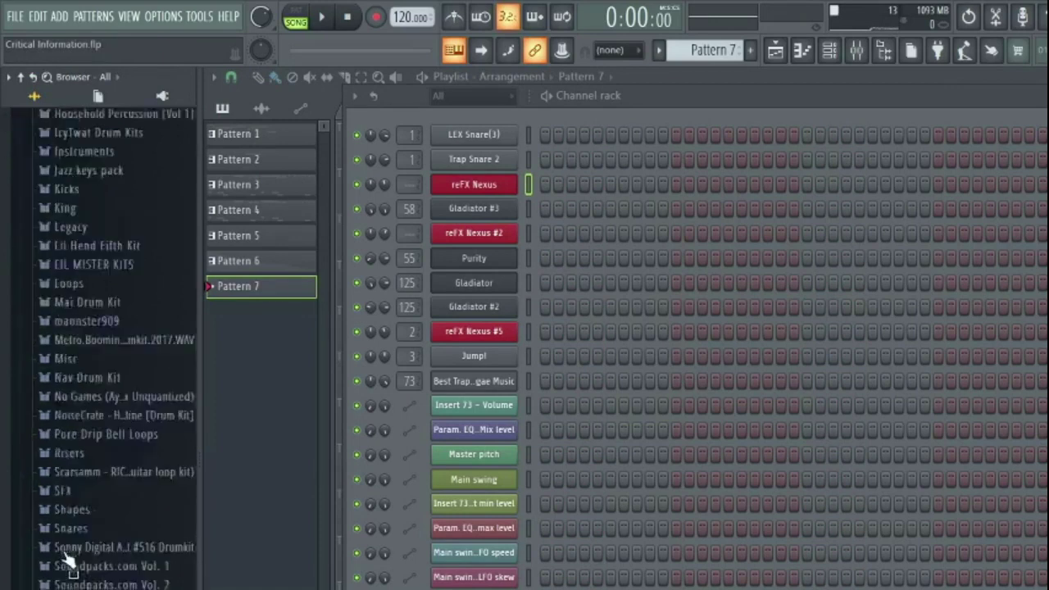
{"action": "scroll", "coordinate": [67, 557], "scroll_direction": "down", "scroll_amount": 3}
{"action": "left_click", "coordinate": [94, 439]}
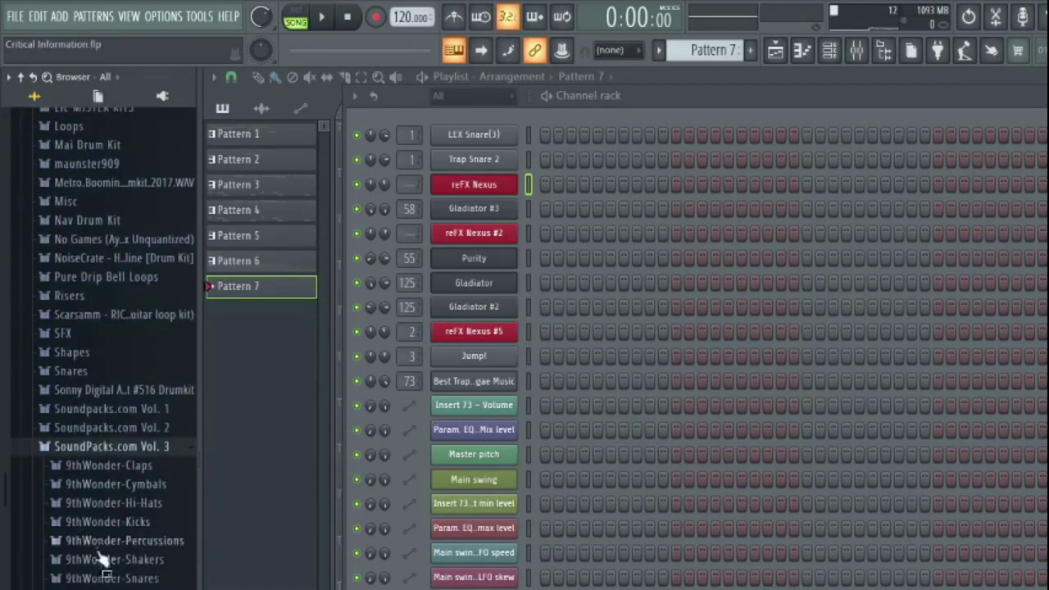
{"action": "scroll", "coordinate": [107, 491], "scroll_direction": "down", "scroll_amount": 10}
{"action": "left_click", "coordinate": [115, 495]}
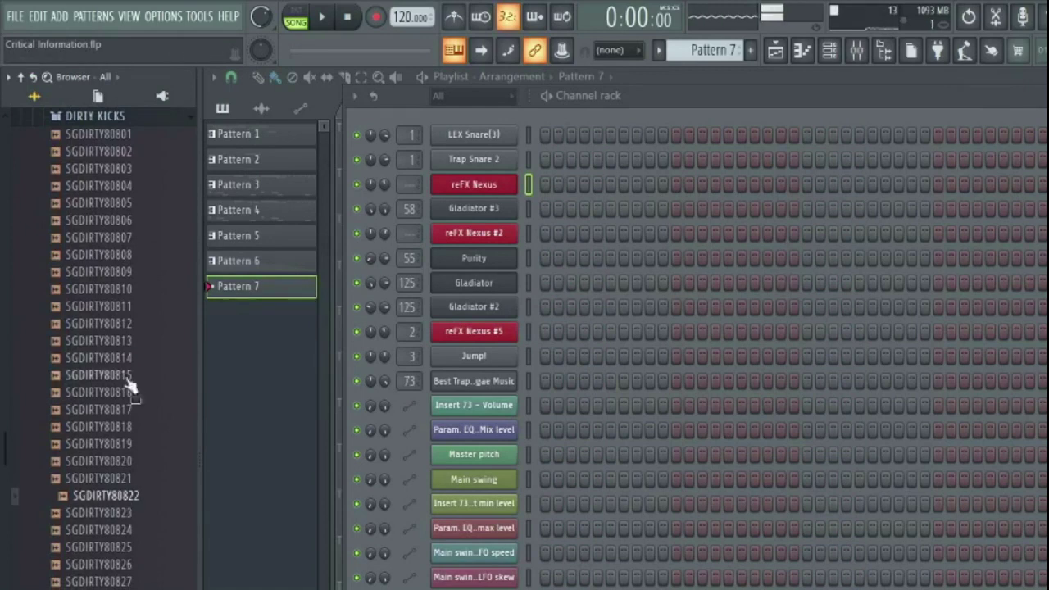
{"action": "left_click", "coordinate": [137, 172]}
{"action": "left_click_drag", "start_coordinate": [136, 172], "coordinate": [285, 115]}
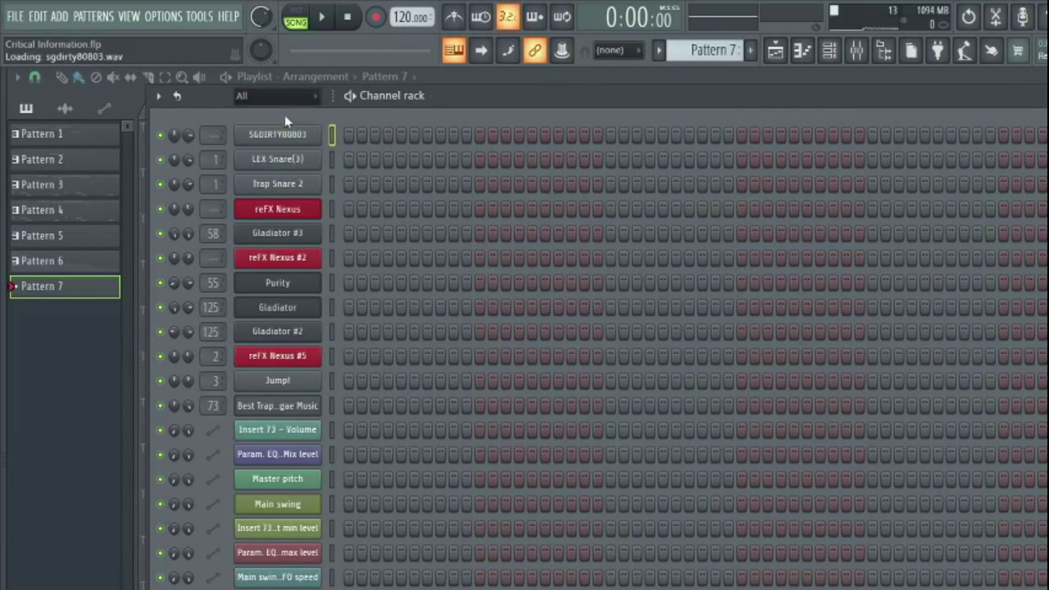
Step: Switch to pattern playback and pan the Master mixer track 100% right
{"action": "left_click", "coordinate": [292, 12]}
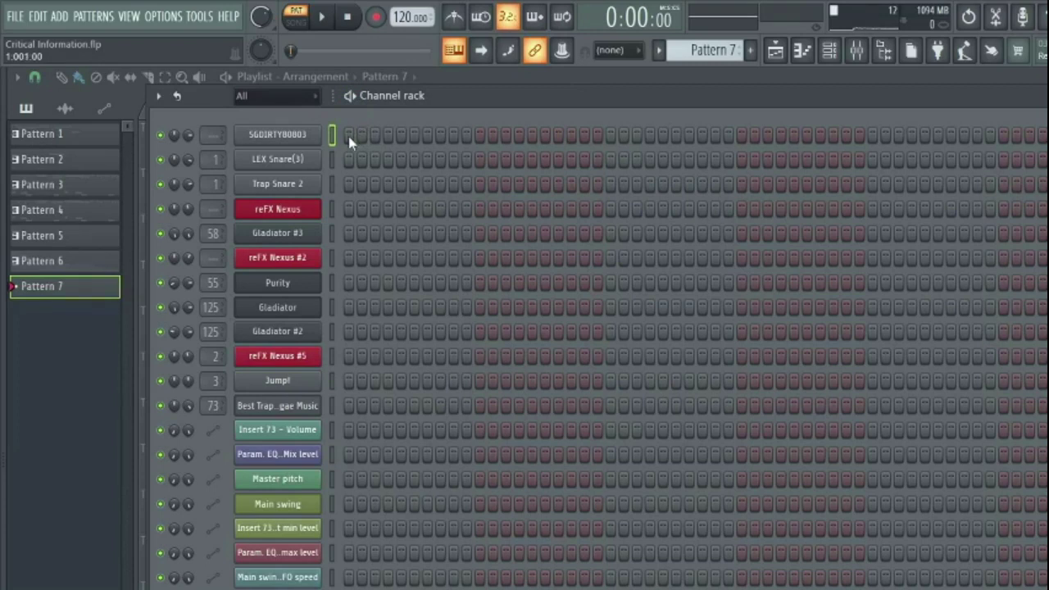
{"action": "left_click", "coordinate": [855, 51]}
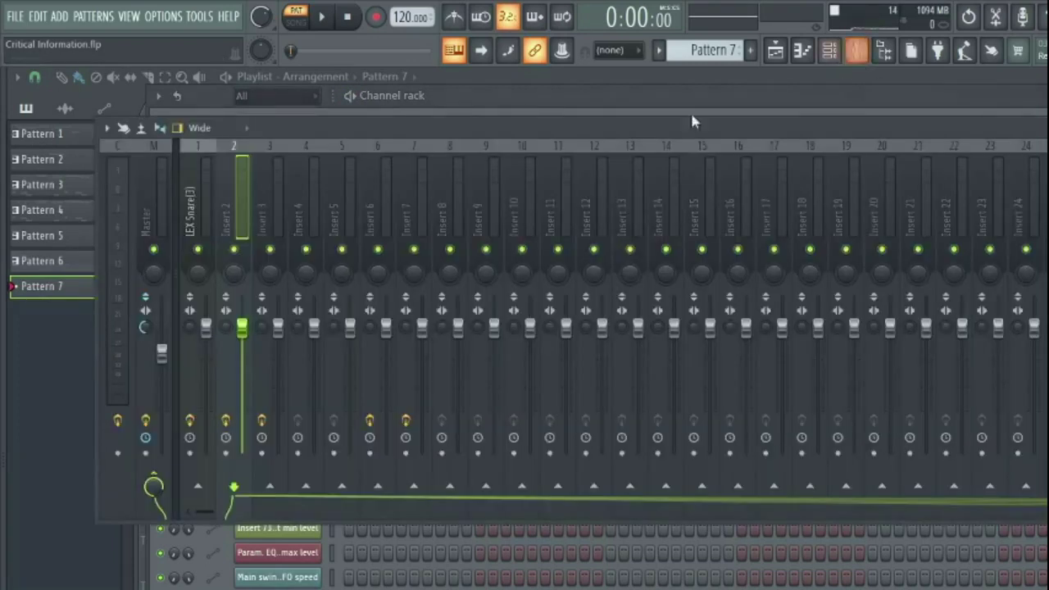
{"action": "left_click_drag", "start_coordinate": [154, 275], "coordinate": [154, 245]}
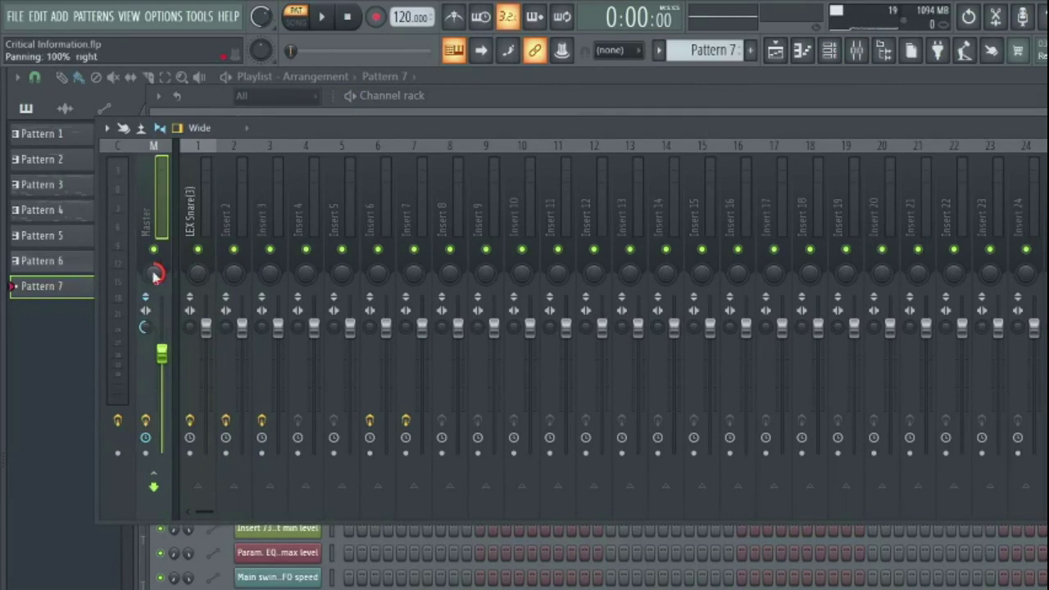
Step: Program SGDIRTY80803 hits in Pattern 7's step sequencer and lay its clips on Track 1 at bar 1 and Track 2 over bars 2–8
{"action": "key", "text": "F6"}
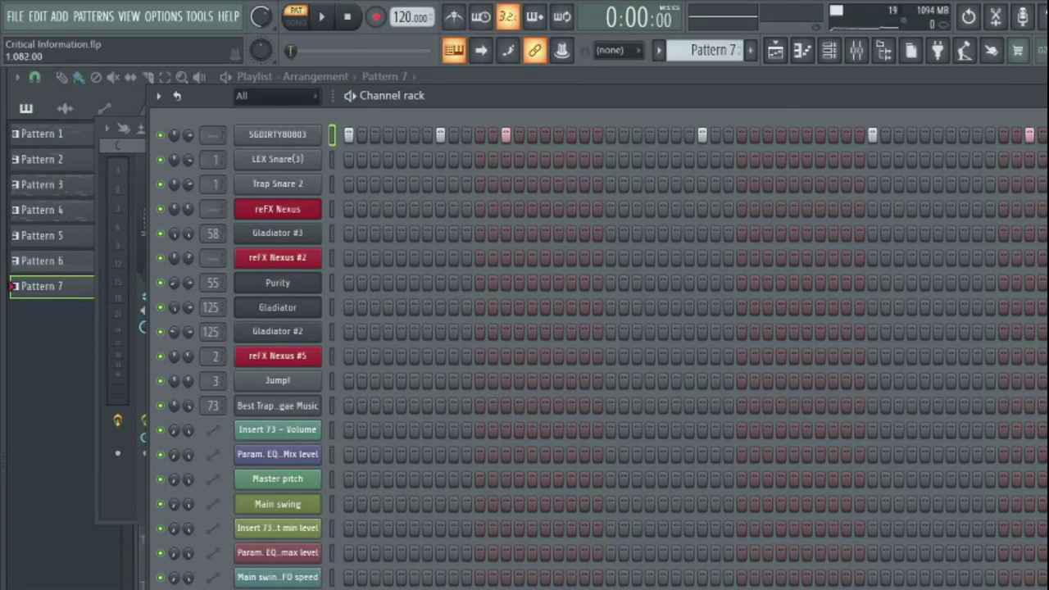
{"action": "left_click", "coordinate": [783, 57]}
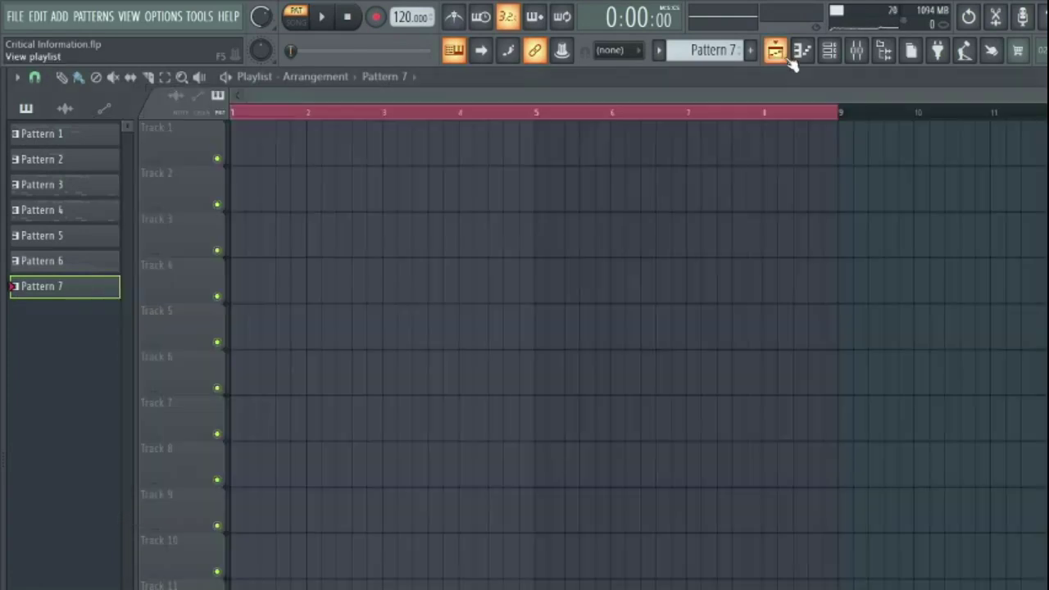
{"action": "left_click", "coordinate": [601, 239]}
{"action": "mouse_move", "coordinate": [653, 247]}
{"action": "left_mouse_down"}
{"action": "mouse_move", "coordinate": [530, 153]}
{"action": "mouse_move", "coordinate": [288, 155]}
{"action": "mouse_move", "coordinate": [311, 183]}
{"action": "mouse_move", "coordinate": [581, 148]}
{"action": "mouse_move", "coordinate": [799, 164]}
{"action": "mouse_move", "coordinate": [804, 149]}
{"action": "left_mouse_up"}
{"action": "left_click", "coordinate": [808, 109]}
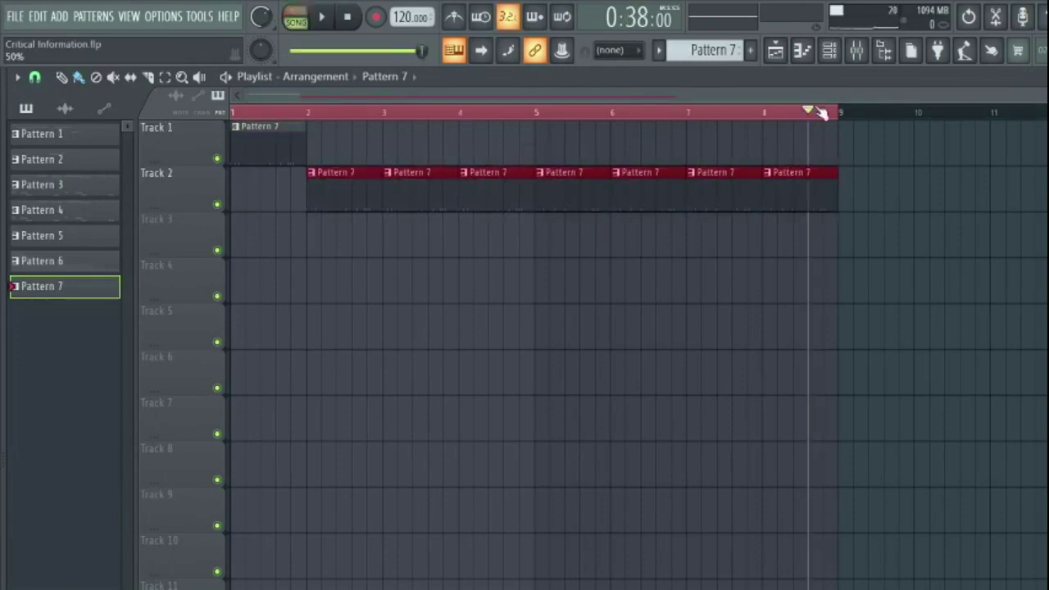
{"action": "left_click", "coordinate": [347, 17]}
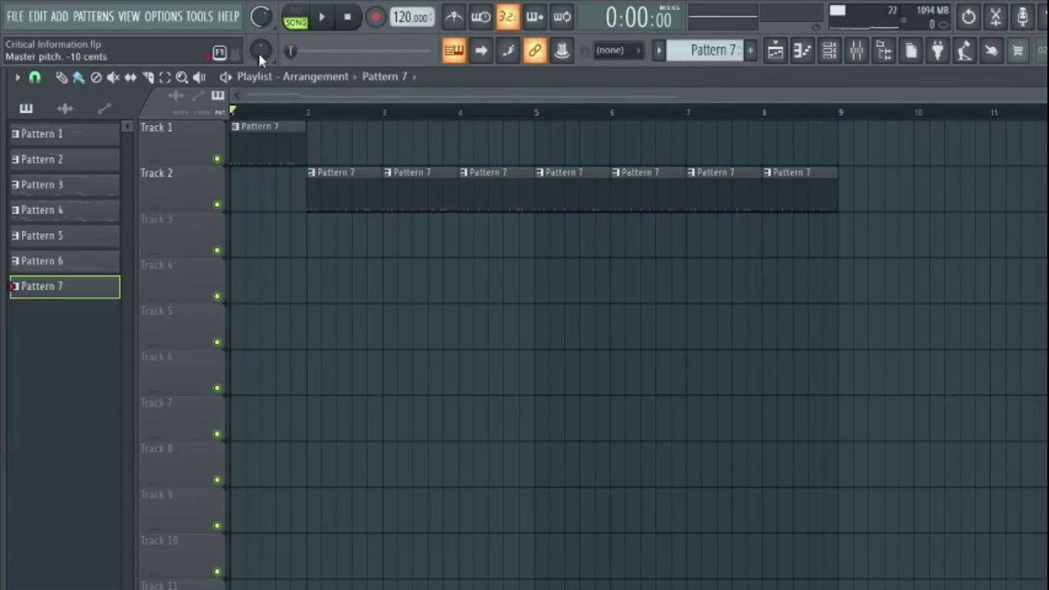
Step: In SGDIRTY80803's miscellaneous channel settings, make it cut itself with group 8 and raise the Vol and Pan levels adjustments
{"action": "double_click", "coordinate": [275, 146]}
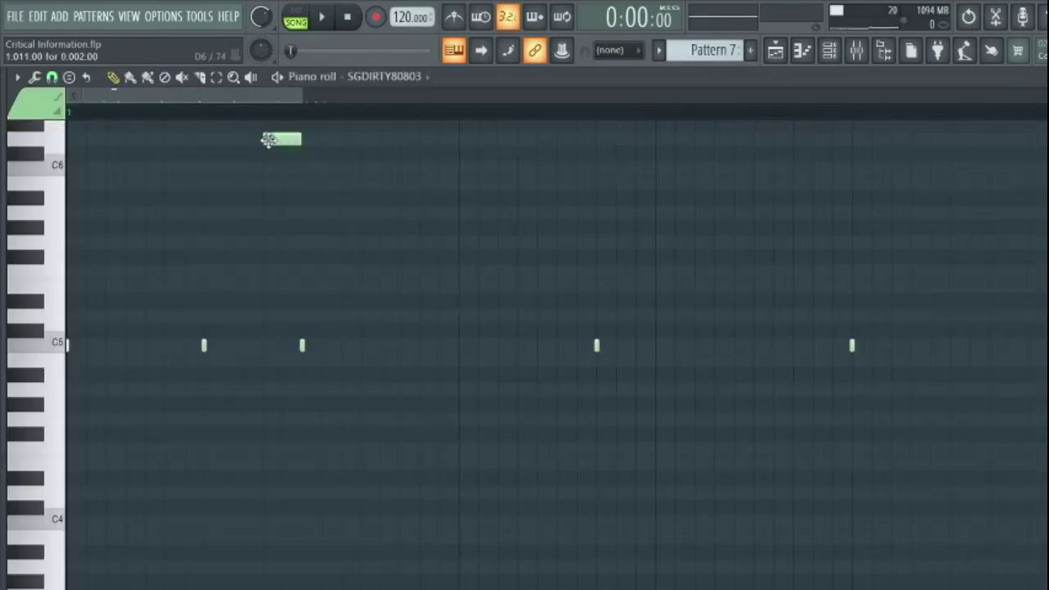
{"action": "left_click", "coordinate": [829, 51]}
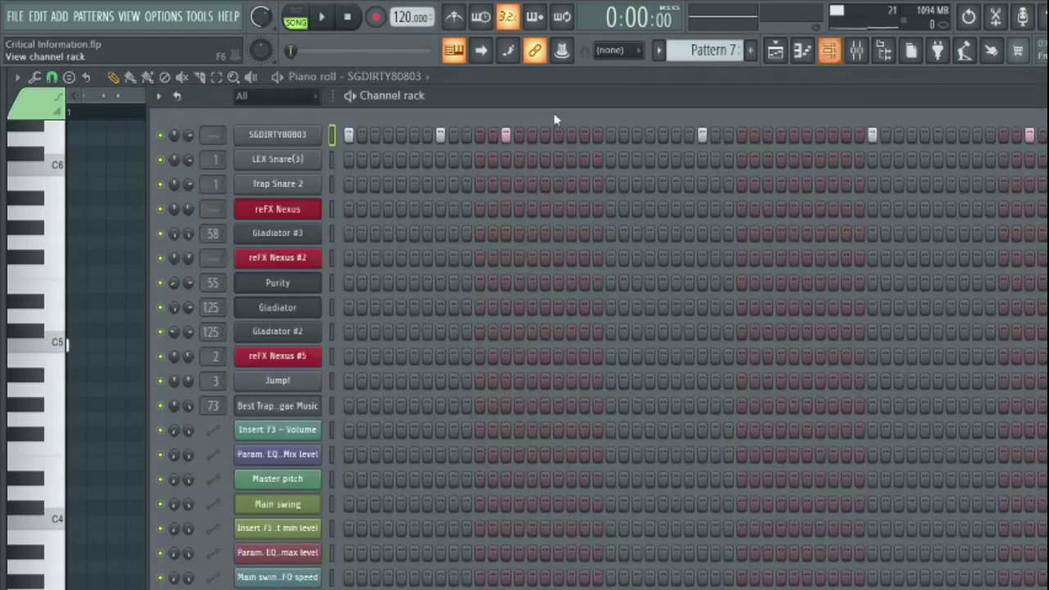
{"action": "left_click", "coordinate": [300, 135]}
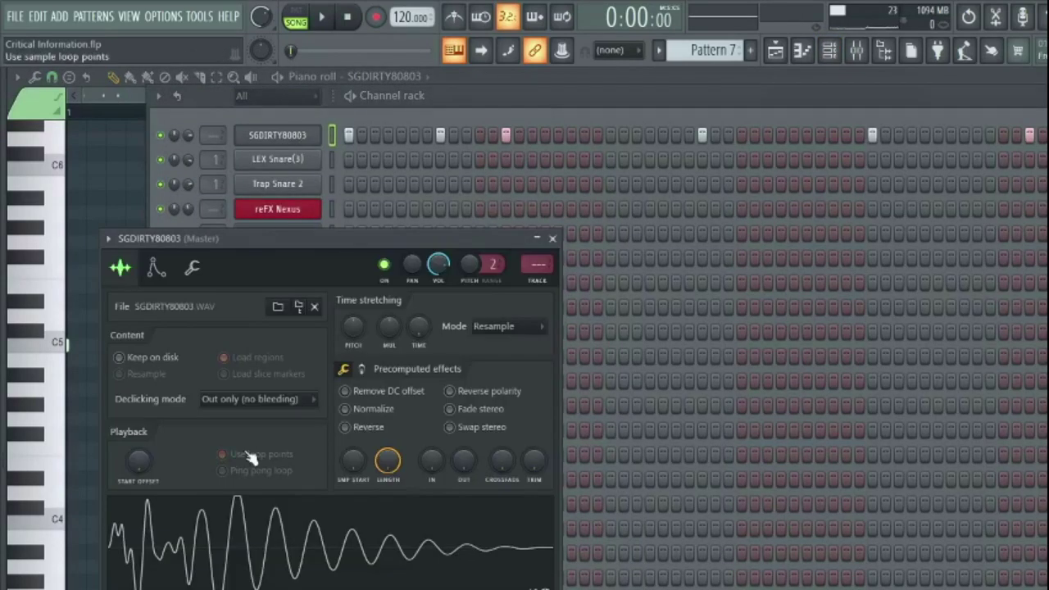
{"action": "left_click", "coordinate": [192, 267]}
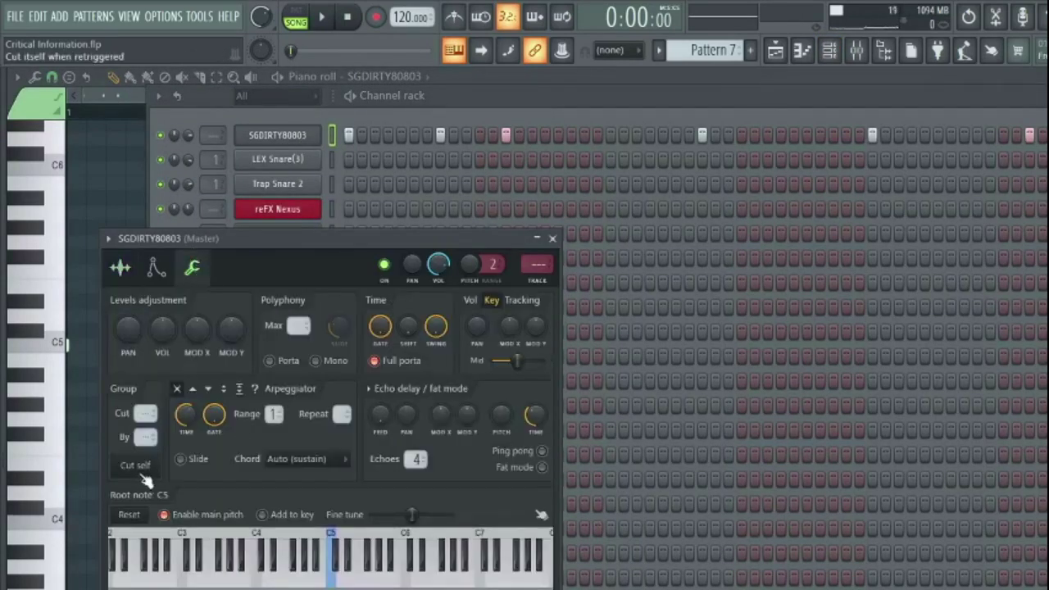
{"action": "left_click_drag", "start_coordinate": [162, 329], "coordinate": [164, 287]}
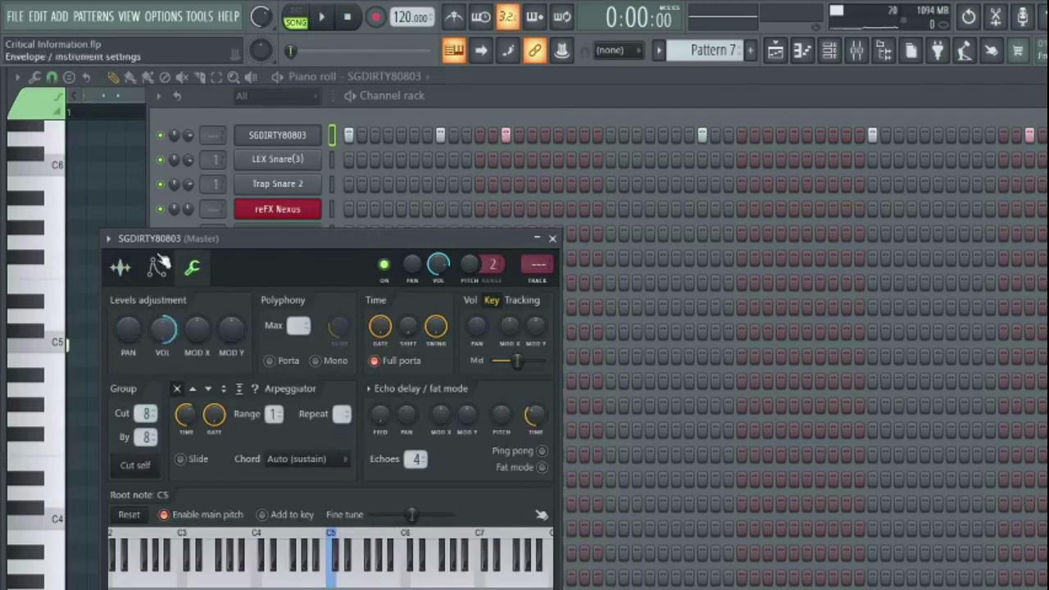
{"action": "key", "text": "space"}
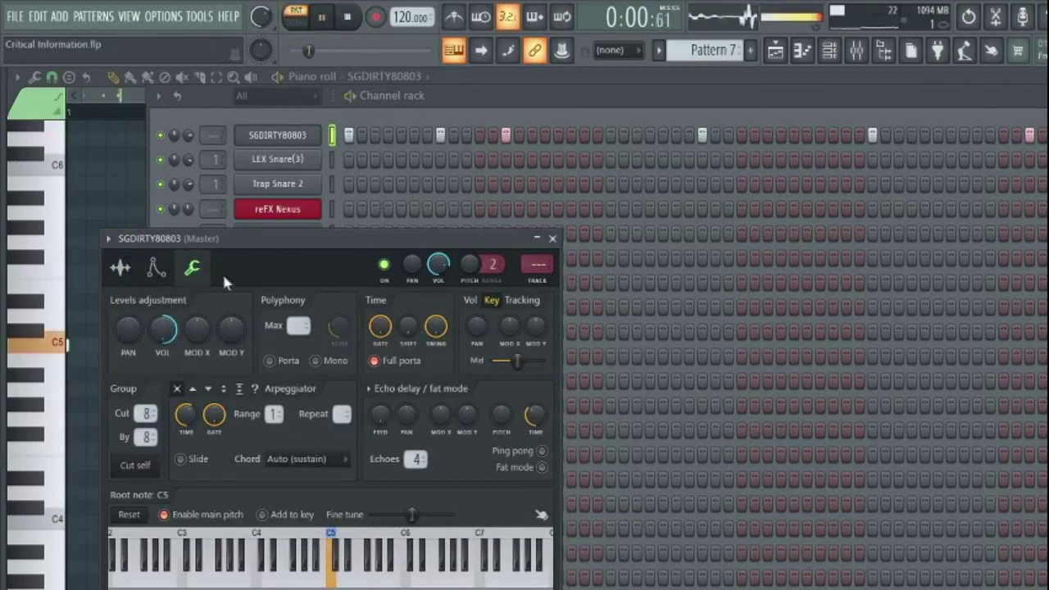
{"action": "left_click_drag", "start_coordinate": [128, 329], "coordinate": [128, 295]}
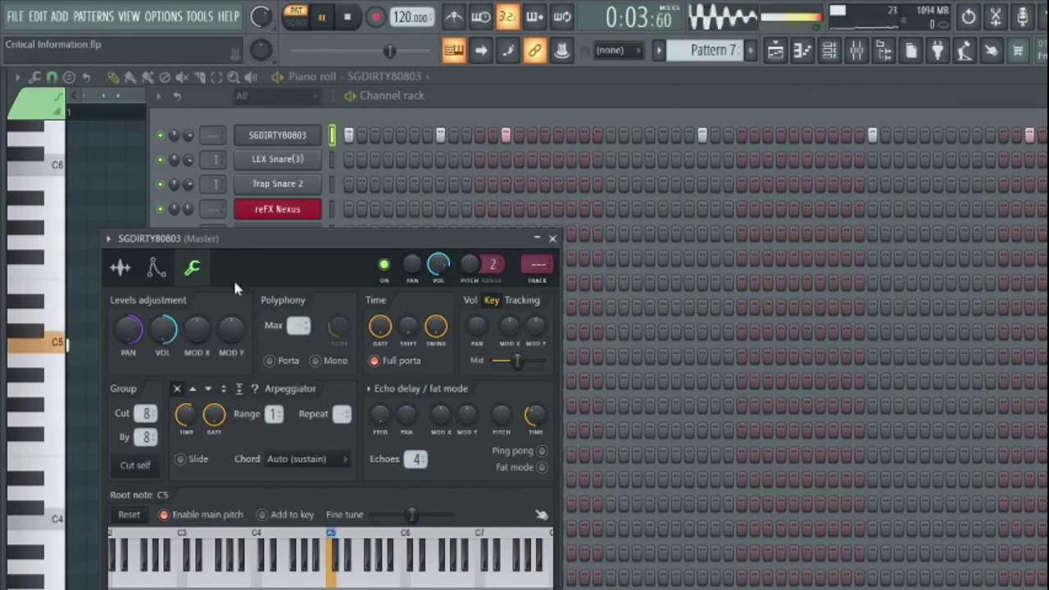
Step: Return the Master mixer track's panning to centre while the pattern plays
{"action": "left_click", "coordinate": [856, 51]}
{"action": "left_click", "coordinate": [115, 228]}
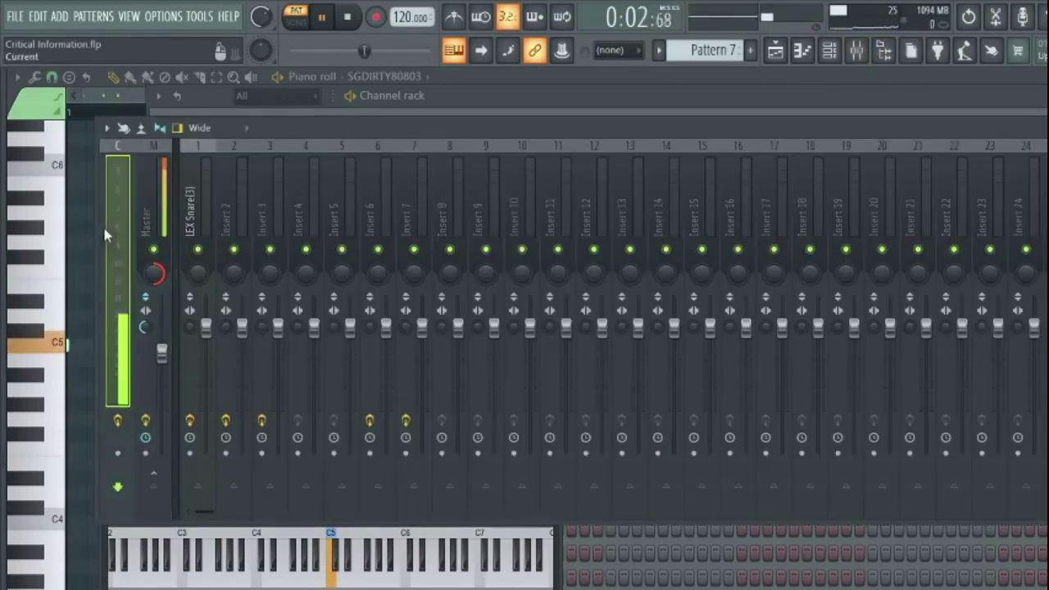
{"action": "left_click_drag", "start_coordinate": [153, 276], "coordinate": [152, 295]}
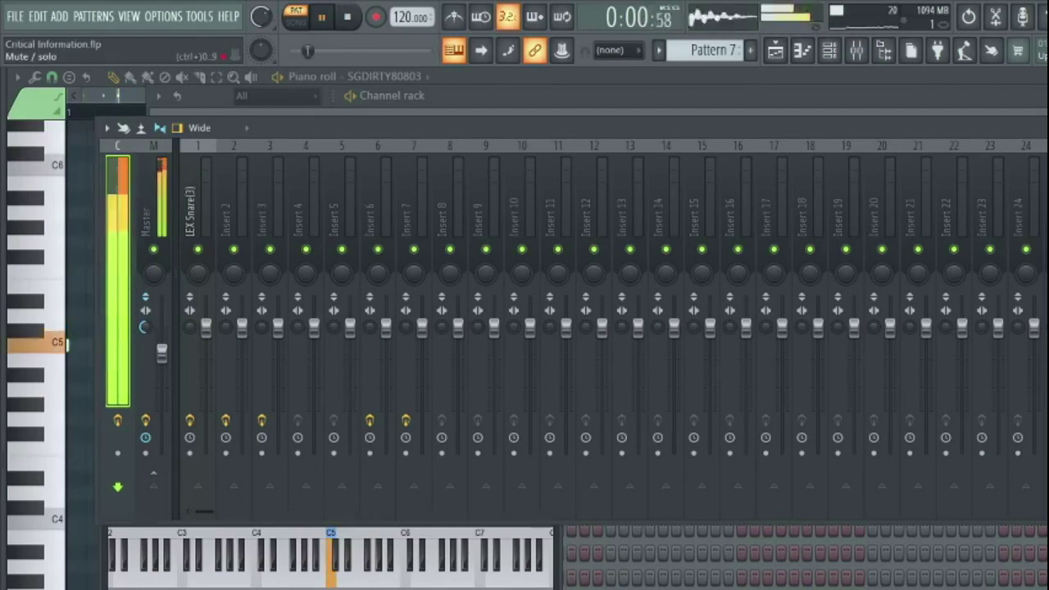
Step: Pause playback and create an empty Pattern 8 with the channel rack shown
{"action": "key", "text": "F6"}
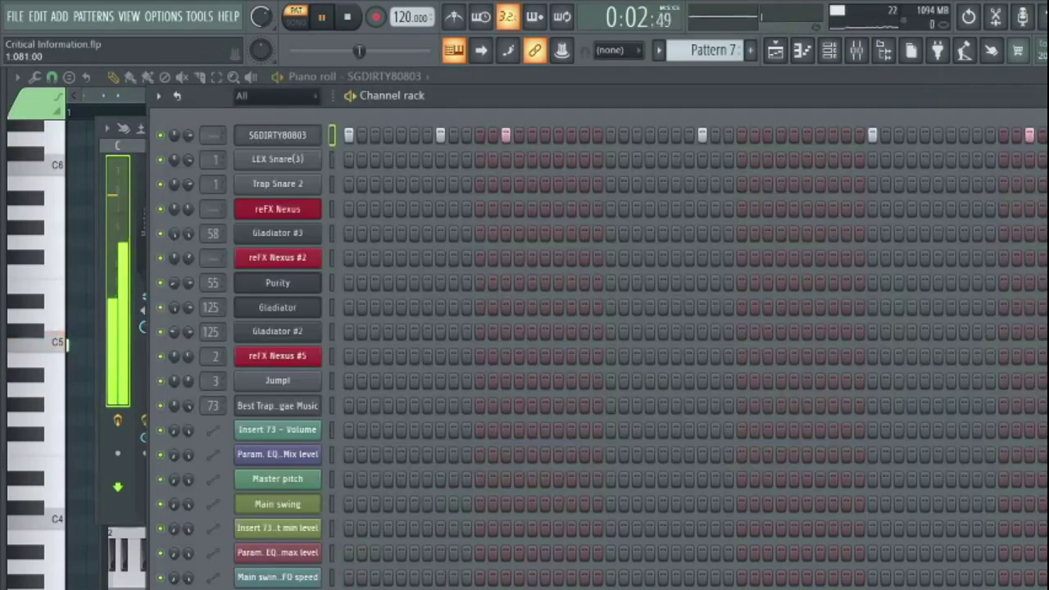
{"action": "left_click", "coordinate": [321, 16]}
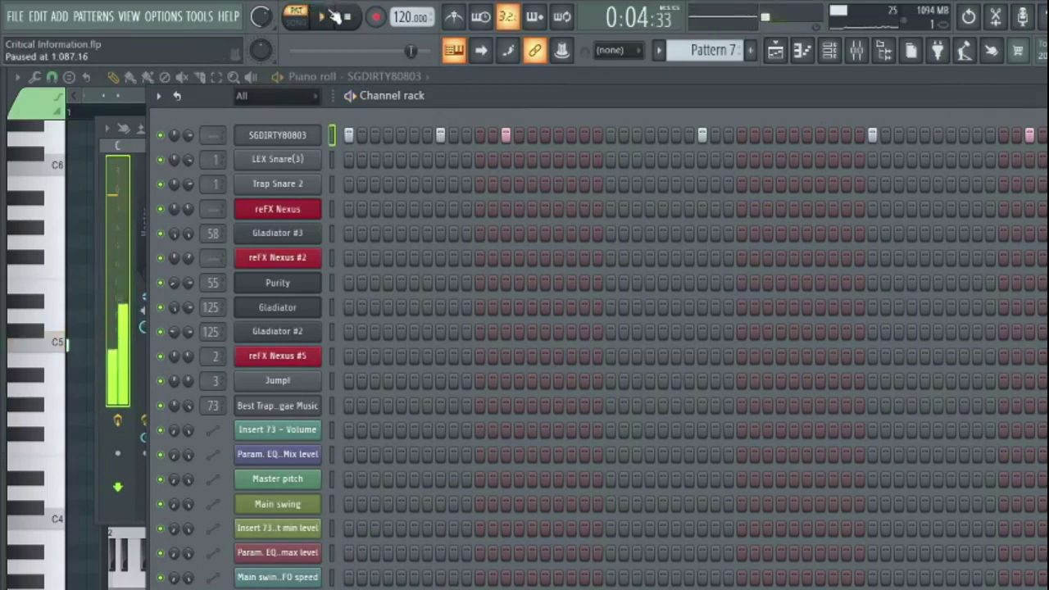
{"action": "left_click", "coordinate": [750, 51]}
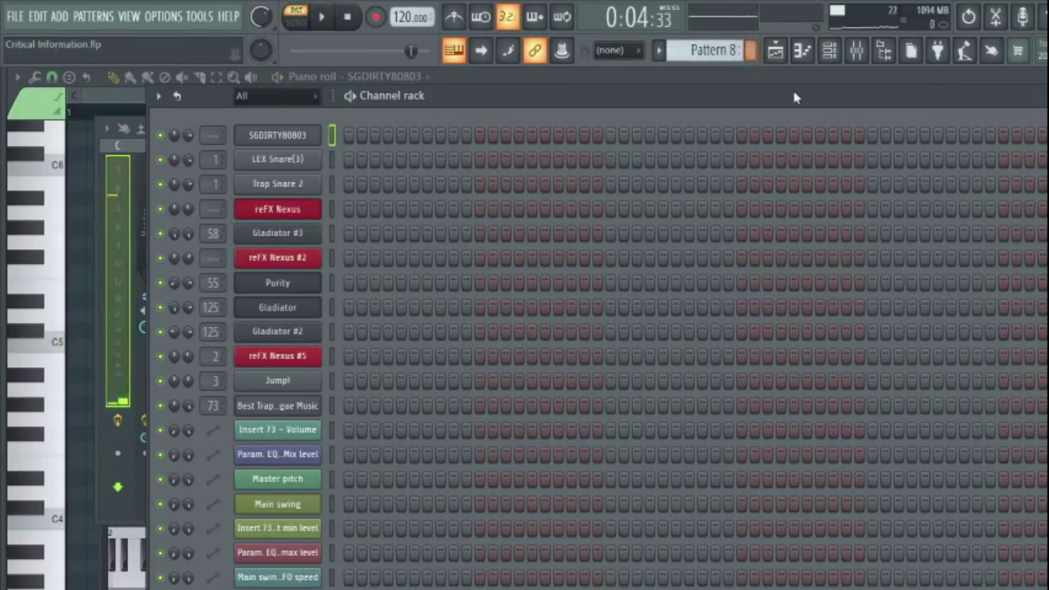
Step: Add the Snare_17 sample from the Futuristic-Snares folder as a new channel and place a hit on step 11 of Pattern 8
{"action": "key", "text": "alt+F8"}
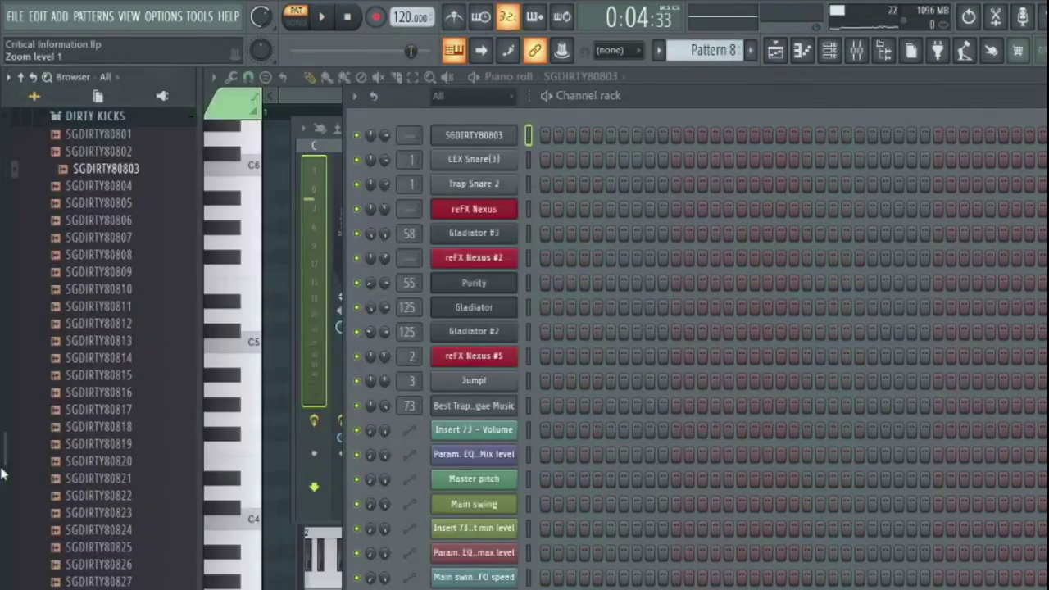
{"action": "scroll", "coordinate": [49, 459], "scroll_direction": "down", "scroll_amount": 5}
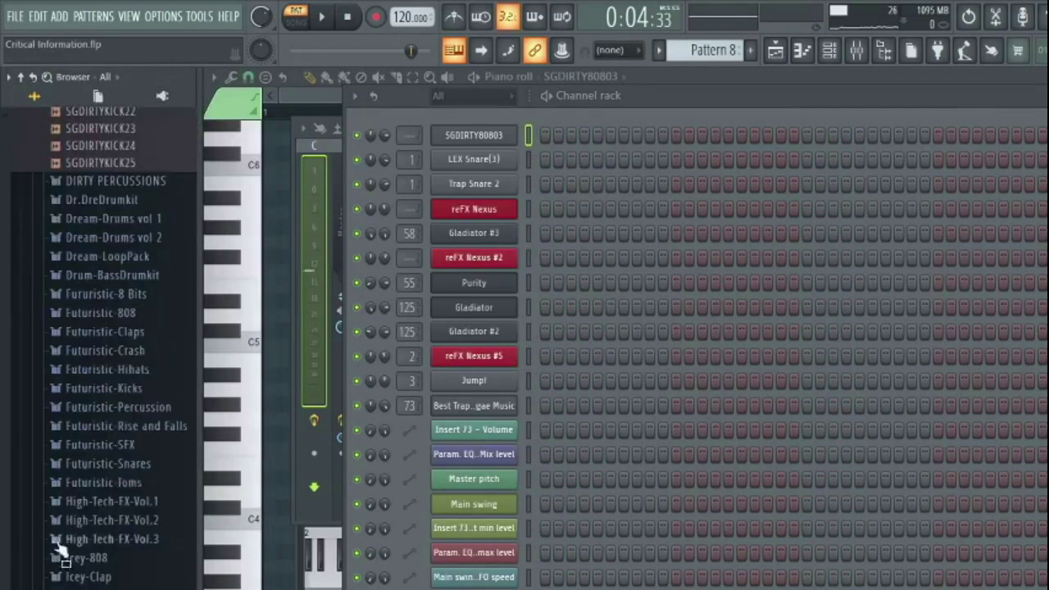
{"action": "left_click", "coordinate": [71, 464]}
{"action": "left_click", "coordinate": [82, 496]}
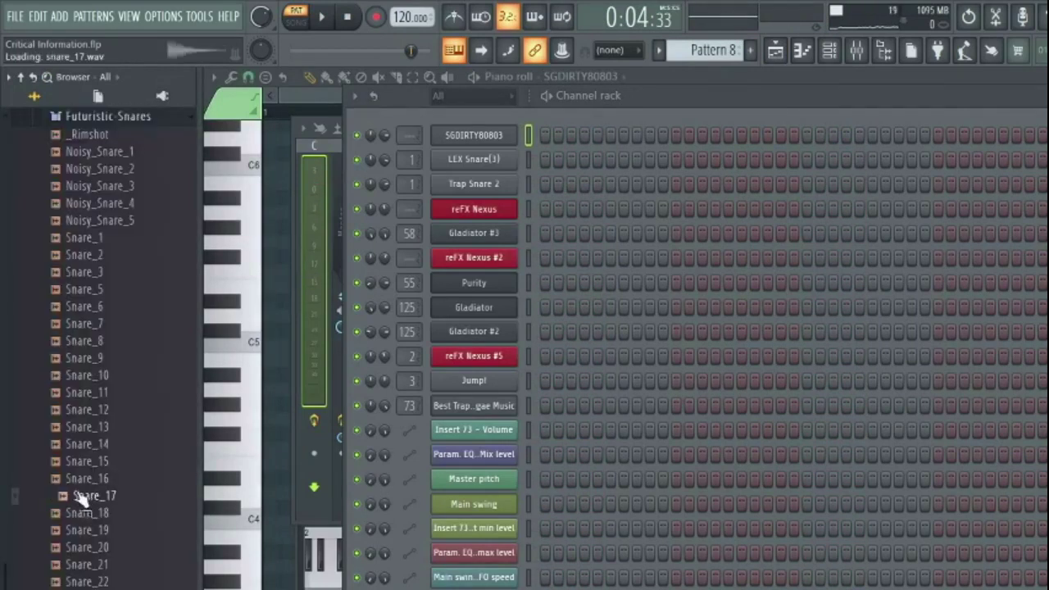
{"action": "left_click_drag", "start_coordinate": [82, 497], "coordinate": [326, 131]}
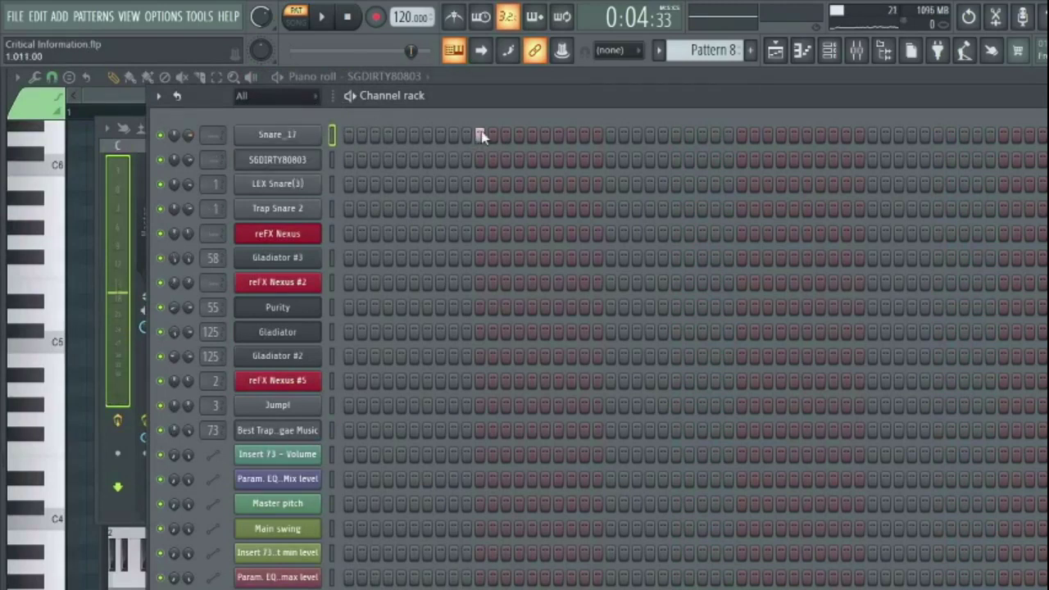
{"action": "left_click", "coordinate": [776, 50]}
{"action": "left_click", "coordinate": [323, 347]}
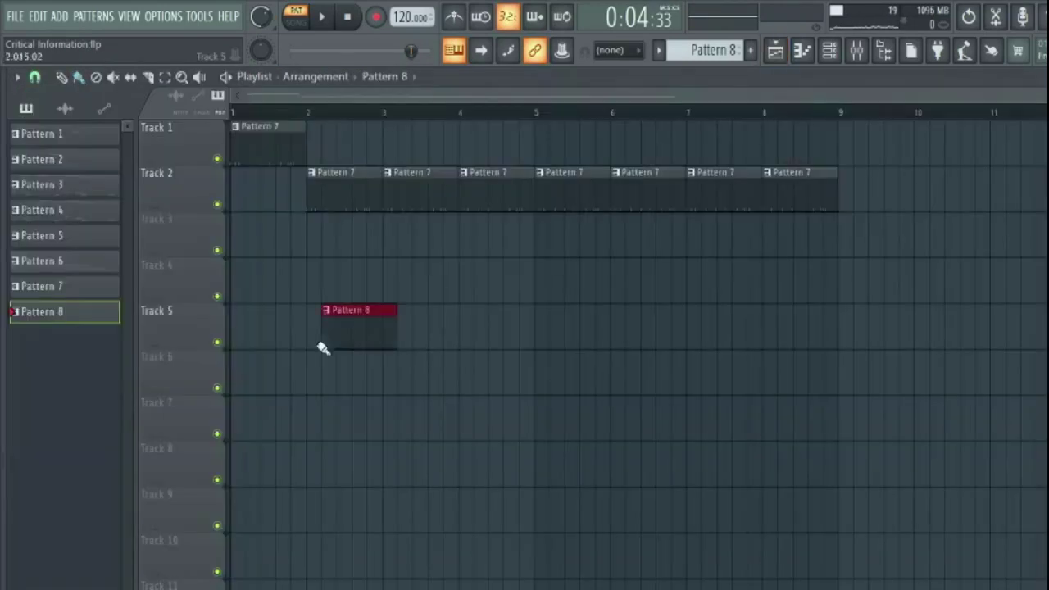
{"action": "left_click_drag", "start_coordinate": [369, 340], "coordinate": [136, 305]}
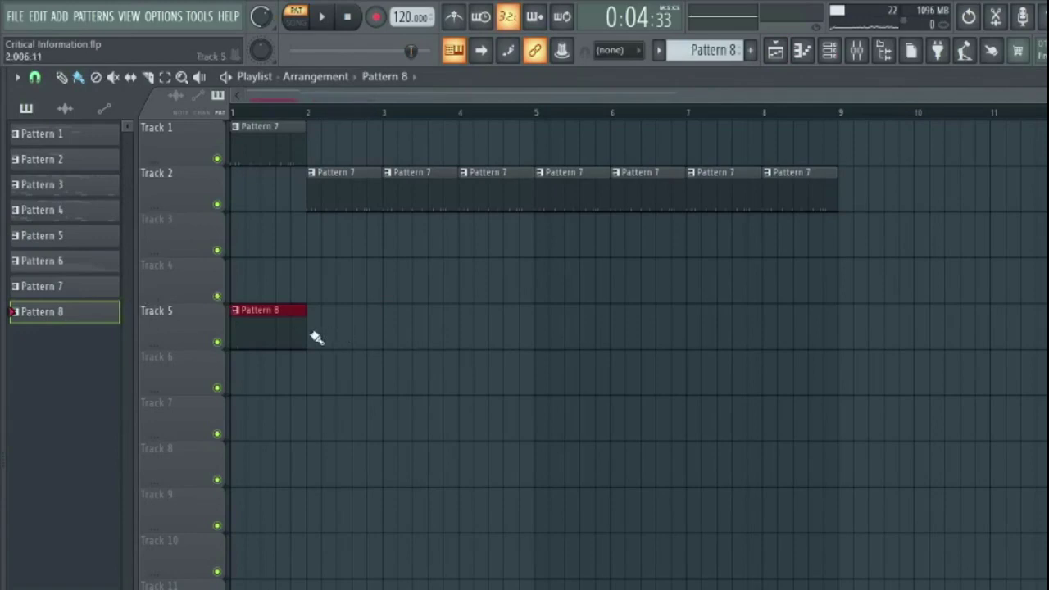
{"action": "left_click_drag", "start_coordinate": [300, 335], "coordinate": [249, 331]}
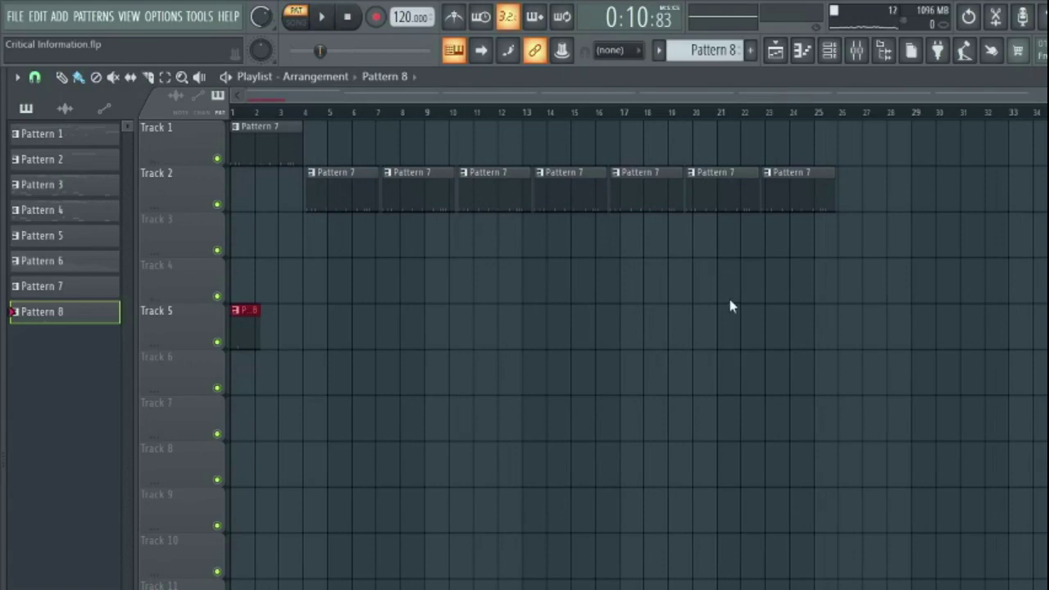
{"action": "scroll", "coordinate": [730, 291], "scroll_direction": "up", "scroll_amount": 2}
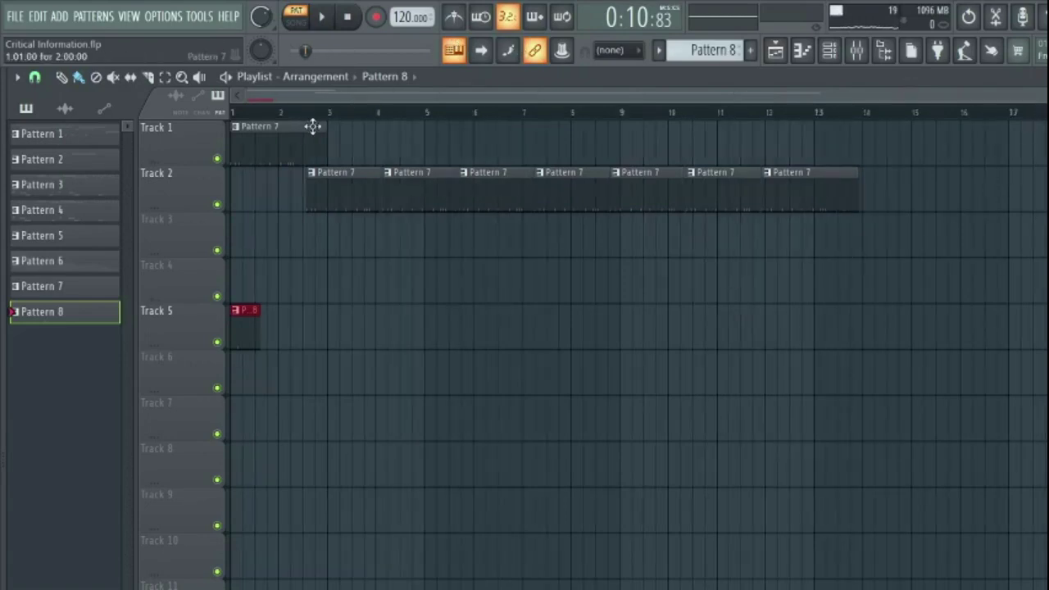
{"action": "right_click", "coordinate": [242, 344]}
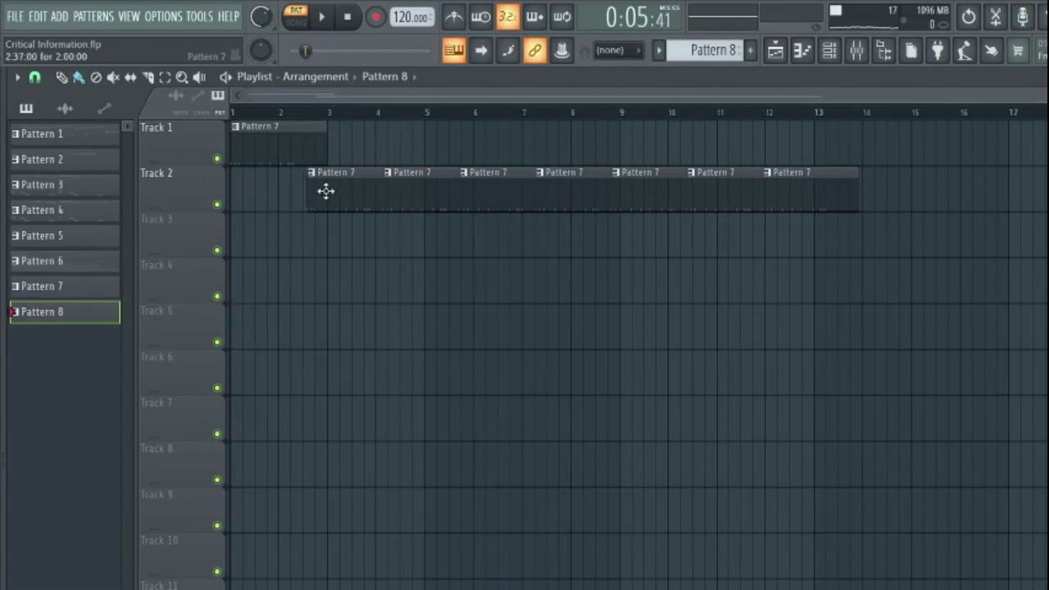
Step: Rearrange the two-bar Pattern 7 clips onto Track 1 at bars 1 and 5 and Track 2 at bars 3 and 7, deleting the surplus clips
{"action": "left_click_drag", "start_coordinate": [326, 191], "coordinate": [874, 210]}
{"action": "mouse_move", "coordinate": [358, 197]}
{"action": "left_mouse_down"}
{"action": "mouse_move", "coordinate": [379, 190]}
{"action": "mouse_move", "coordinate": [127, 185]}
{"action": "mouse_move", "coordinate": [424, 172]}
{"action": "mouse_move", "coordinate": [379, 187]}
{"action": "left_mouse_up"}
{"action": "left_click_drag", "start_coordinate": [456, 172], "coordinate": [907, 185]}
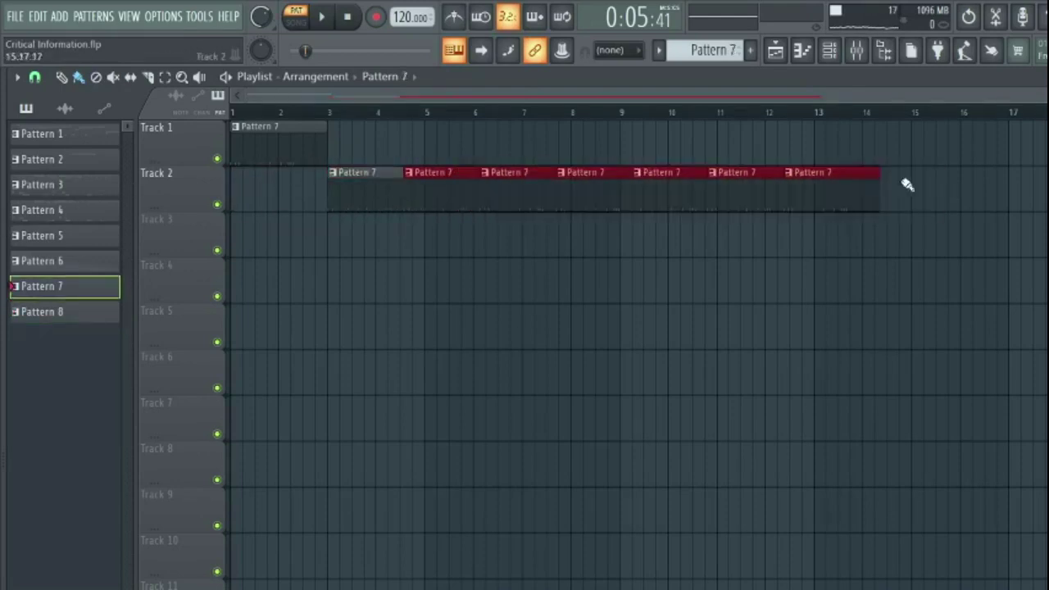
{"action": "left_click_drag", "start_coordinate": [449, 200], "coordinate": [470, 147]}
{"action": "left_click_drag", "start_coordinate": [551, 152], "coordinate": [1040, 123]}
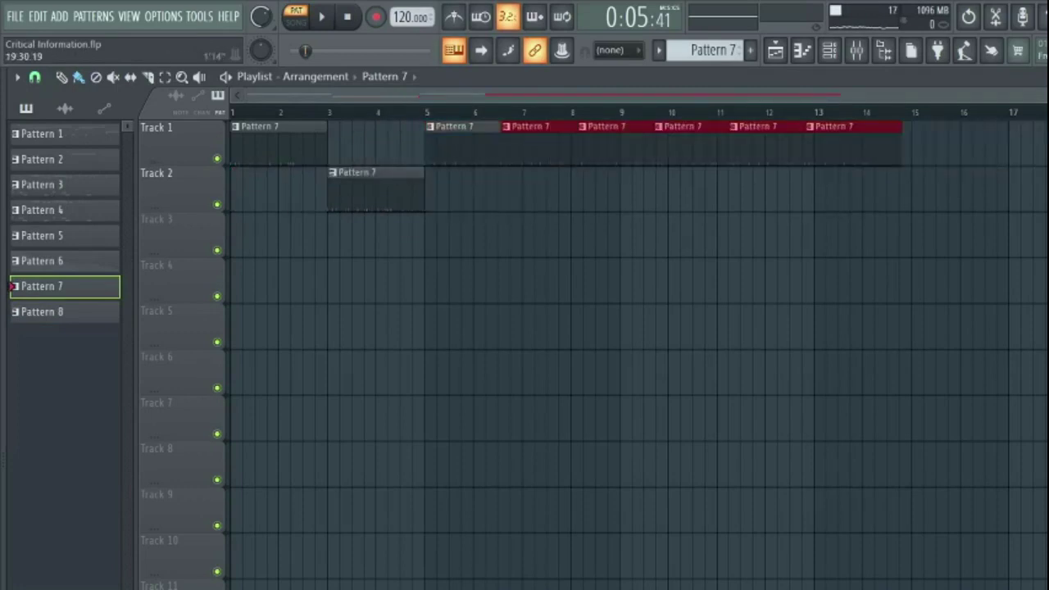
{"action": "left_click_drag", "start_coordinate": [528, 153], "coordinate": [554, 216]}
{"action": "right_click", "coordinate": [658, 182]}
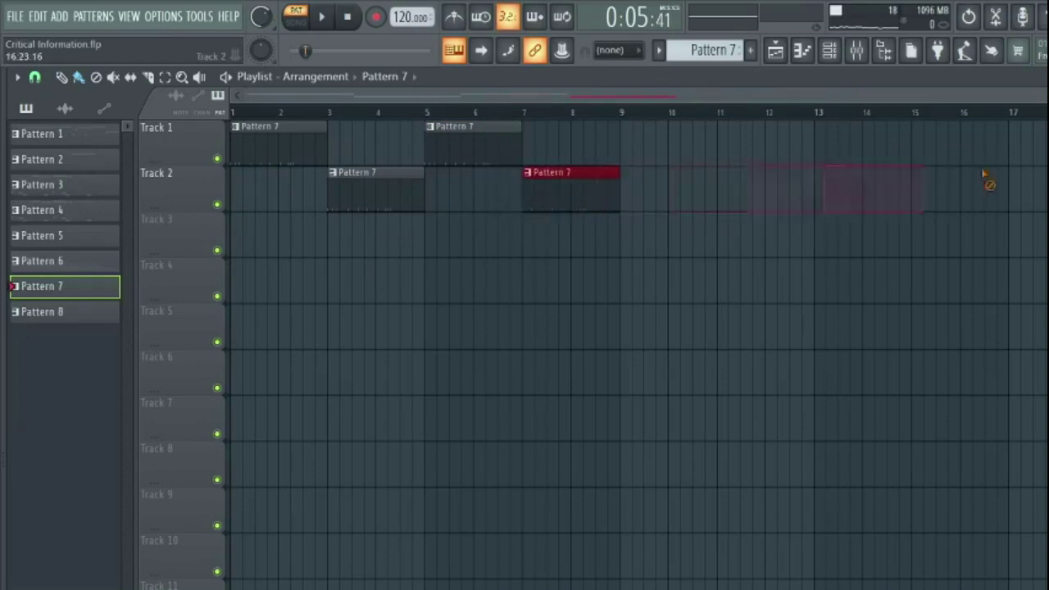
Step: Switch playback to song mode and play the arrangement from the start
{"action": "left_click", "coordinate": [299, 20]}
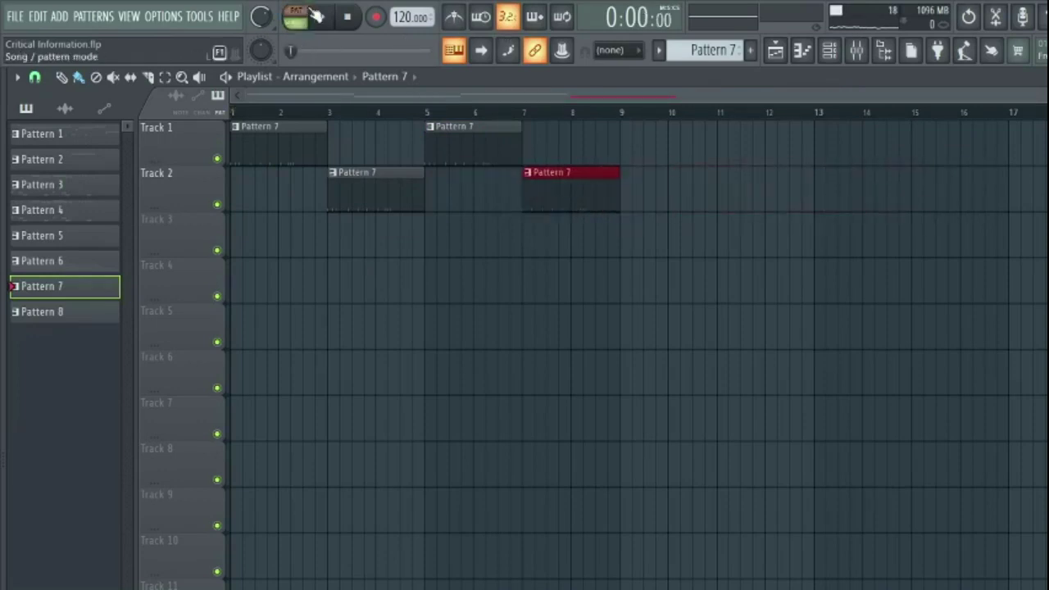
{"action": "key", "text": "space"}
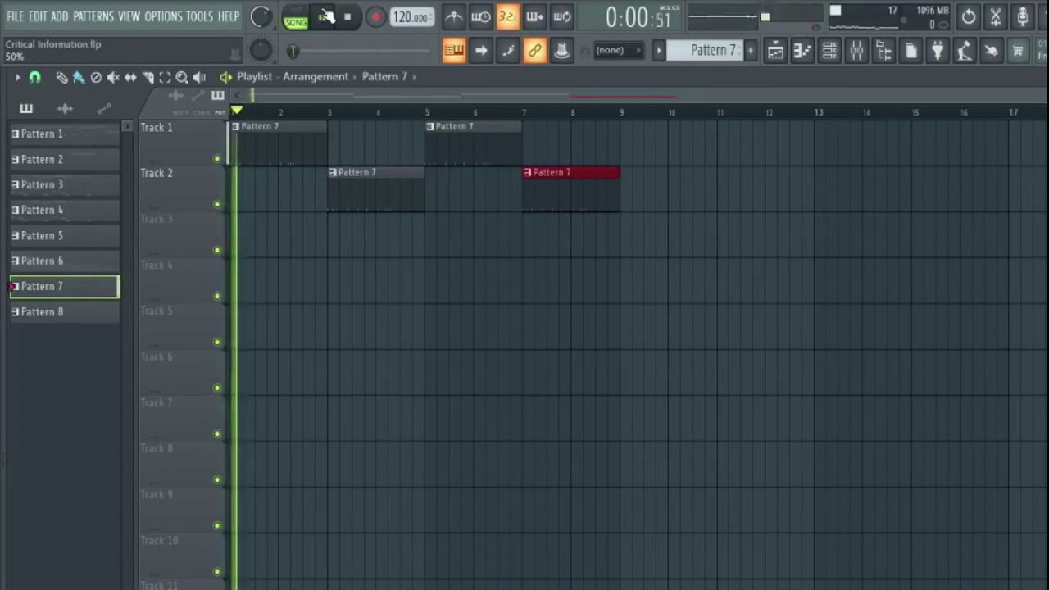
{"action": "left_click", "coordinate": [828, 51]}
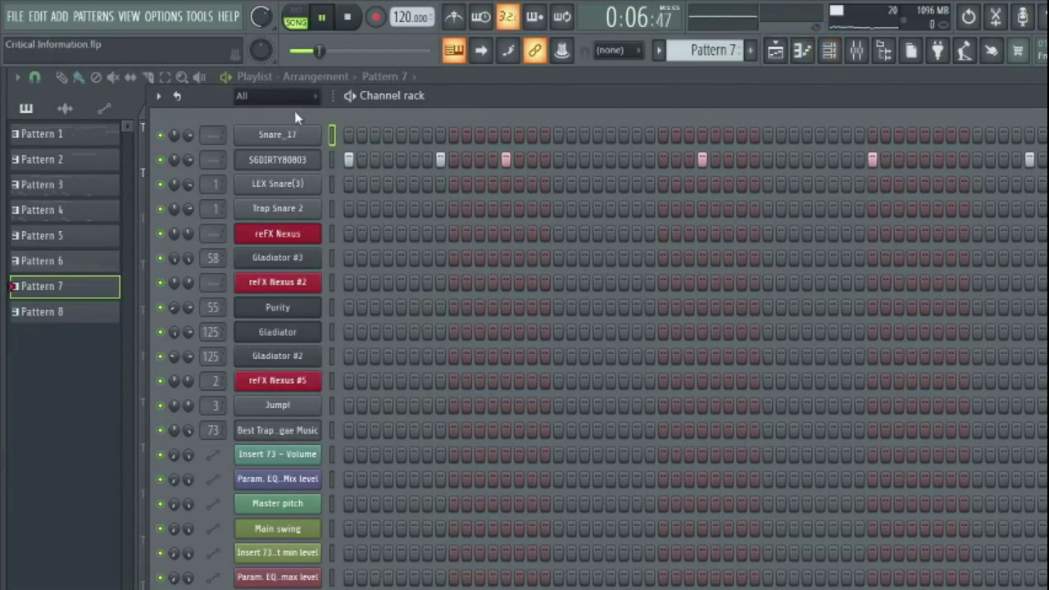
{"action": "left_click", "coordinate": [750, 50]}
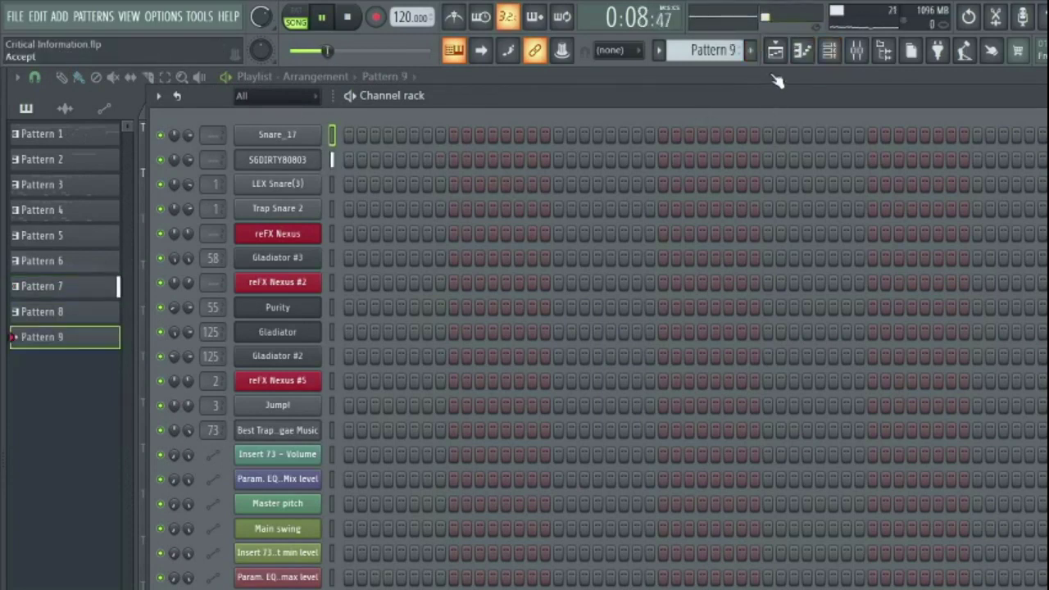
{"action": "left_click", "coordinate": [775, 50]}
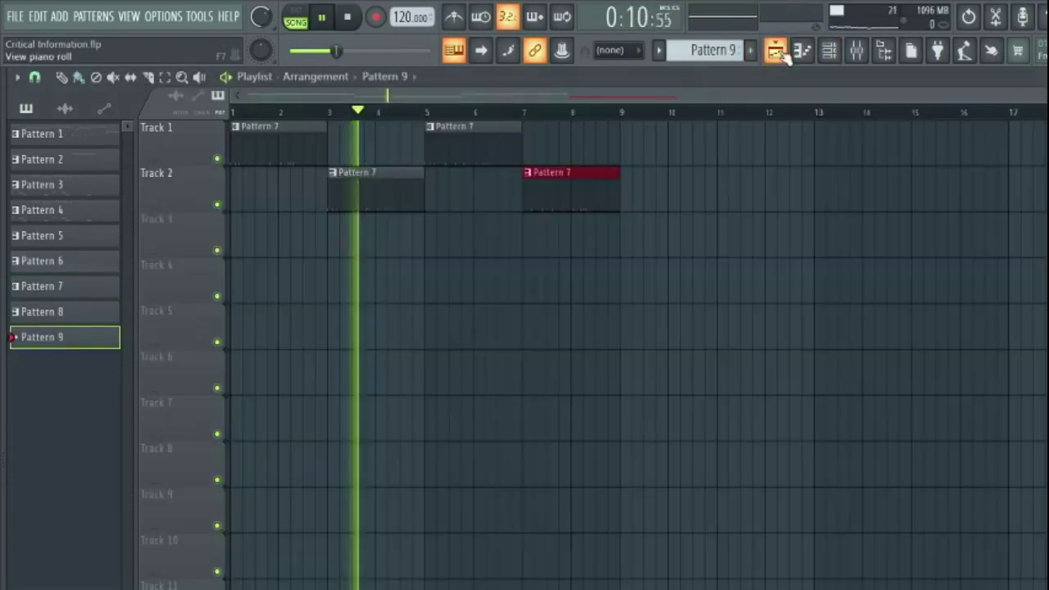
Step: Place a Pattern 8 clip trimmed to half a bar on Track 4 at bar 1 and repeat it along Track 3 through bar 8
{"action": "left_click", "coordinate": [82, 311]}
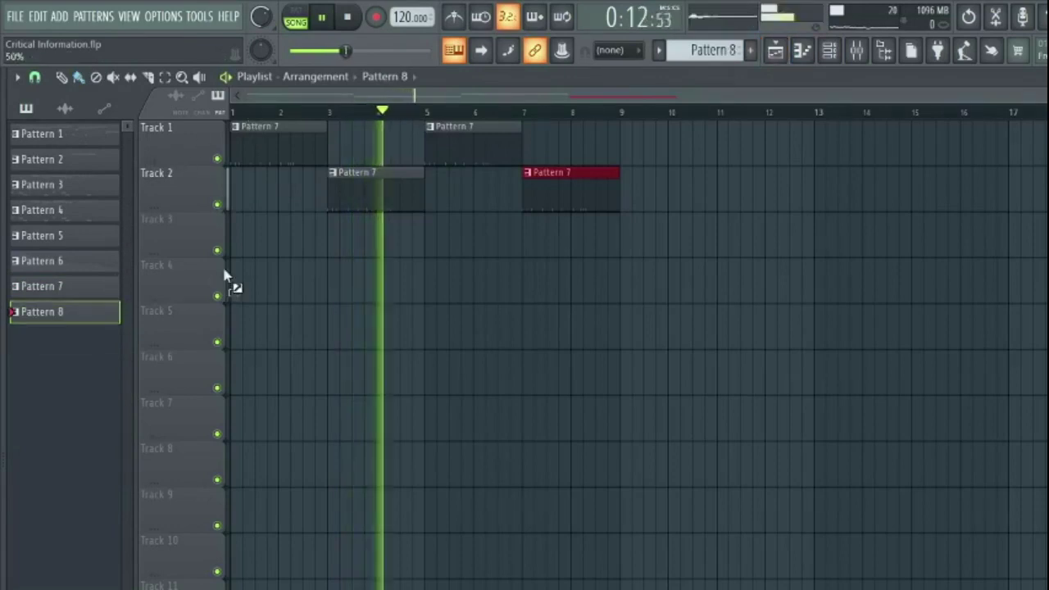
{"action": "left_click", "coordinate": [233, 278]}
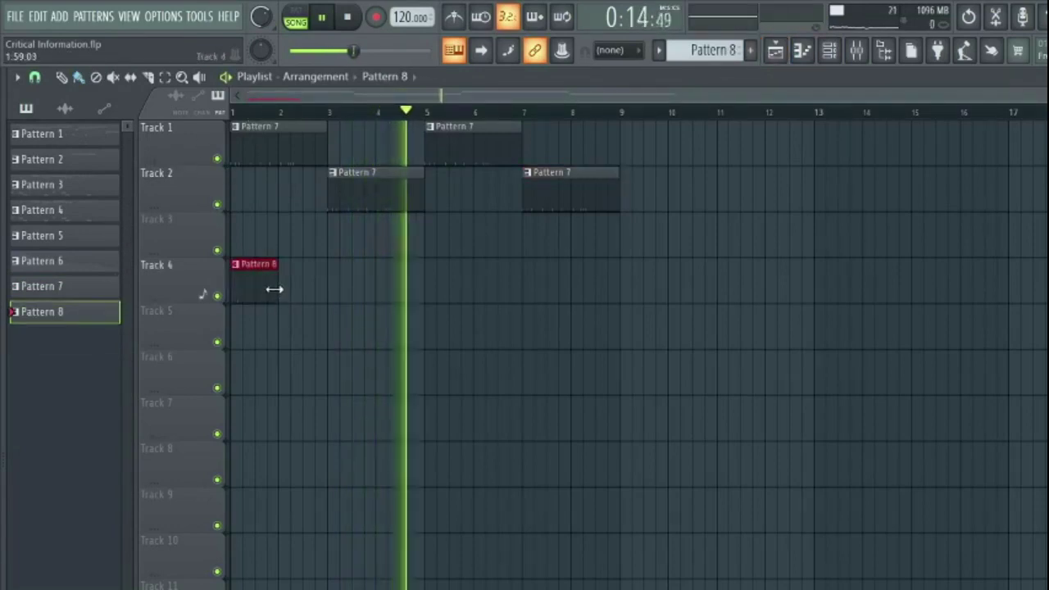
{"action": "left_click_drag", "start_coordinate": [276, 284], "coordinate": [248, 280]}
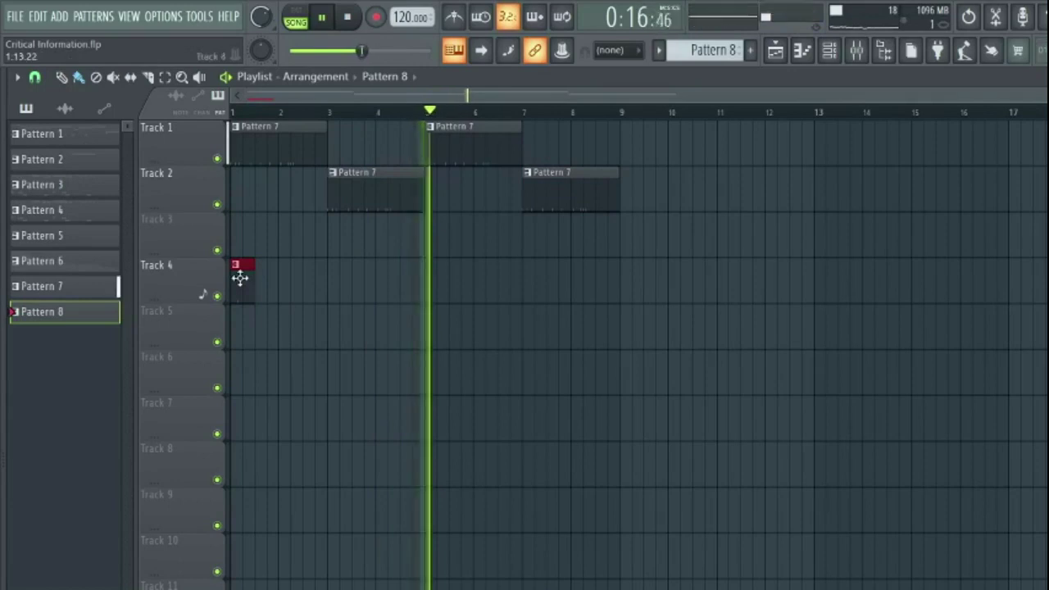
{"action": "left_click", "coordinate": [258, 250]}
{"action": "right_click", "coordinate": [276, 225]}
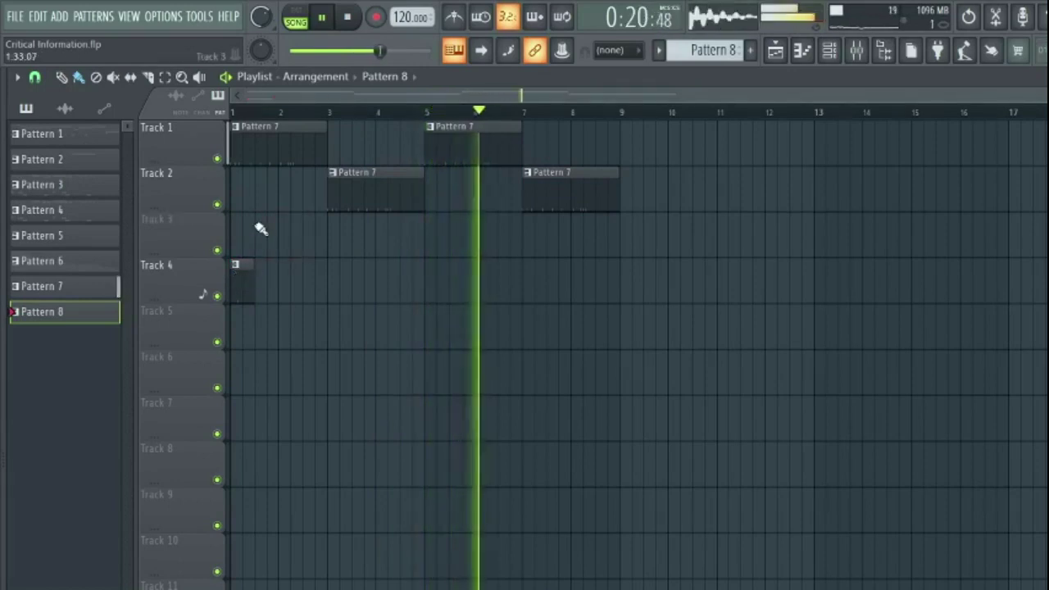
{"action": "left_click_drag", "start_coordinate": [260, 221], "coordinate": [606, 222]}
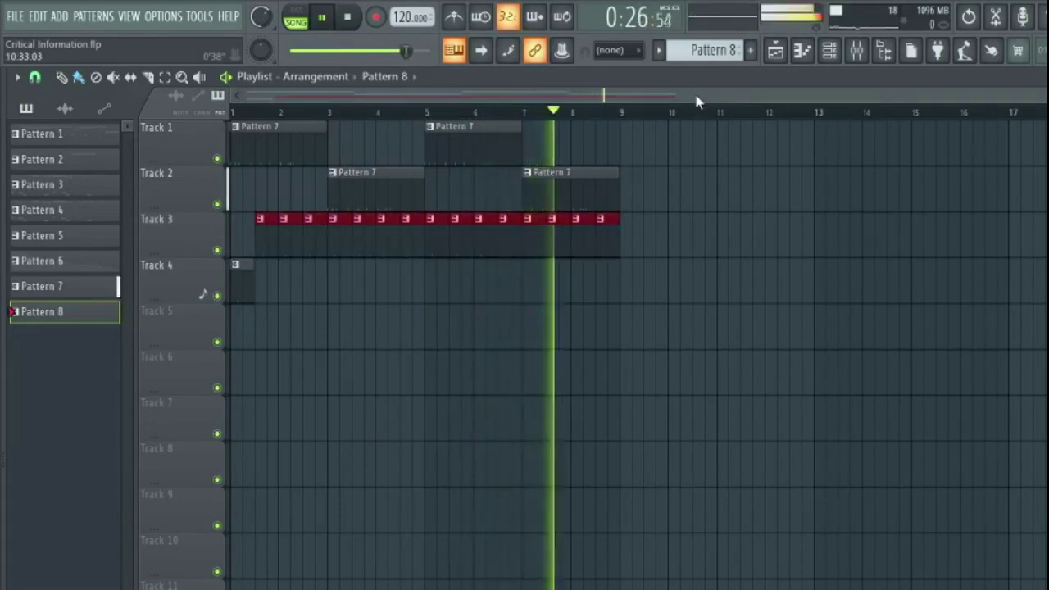
Step: Move Pattern 8's Snare_17 note to about the middle of its half-bar clip and create an empty Pattern 9
{"action": "key", "text": "F7"}
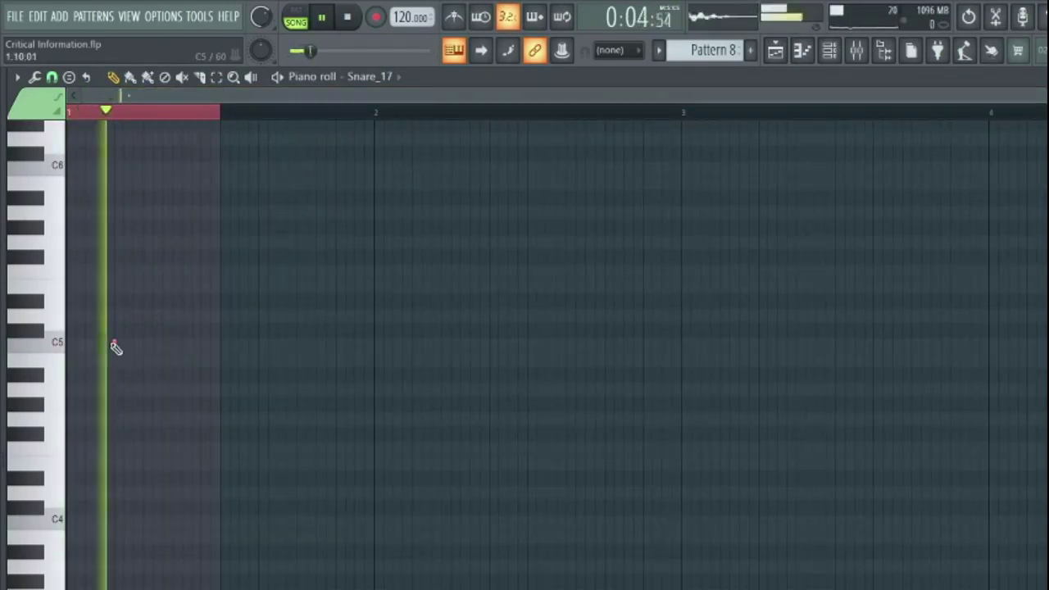
{"action": "left_click_drag", "start_coordinate": [117, 341], "coordinate": [148, 342]}
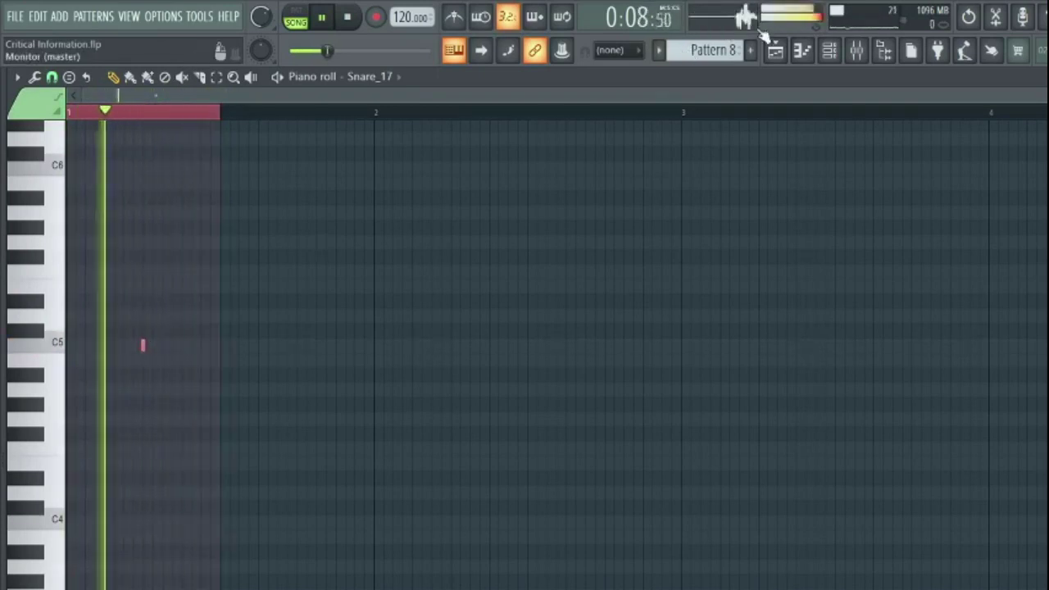
{"action": "left_click", "coordinate": [685, 51]}
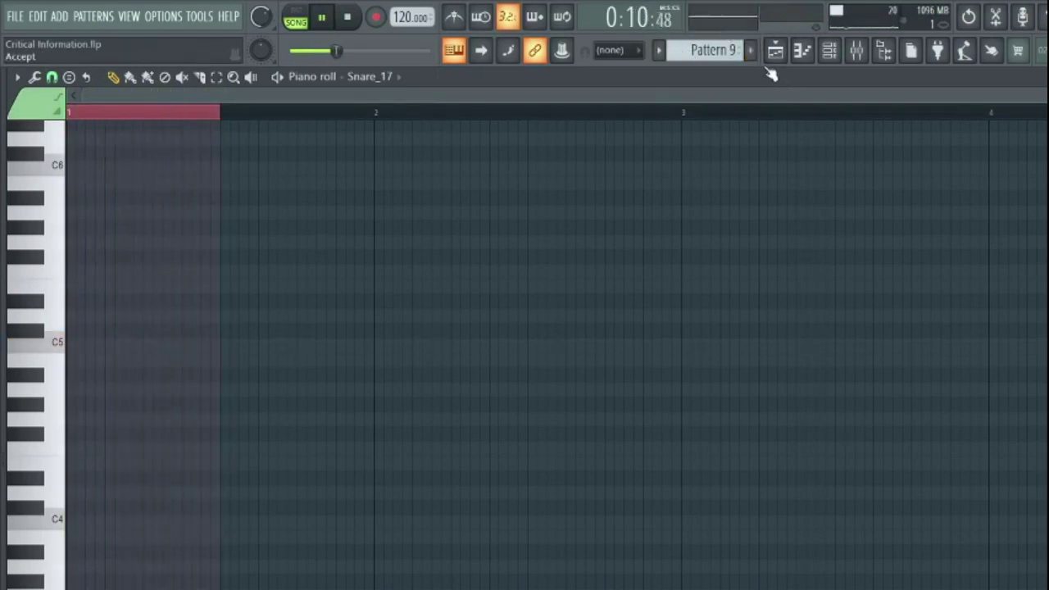
Step: Replace the Purity channel with iZotope Iris 2 and route it to mixer track 45
{"action": "left_click", "coordinate": [829, 50]}
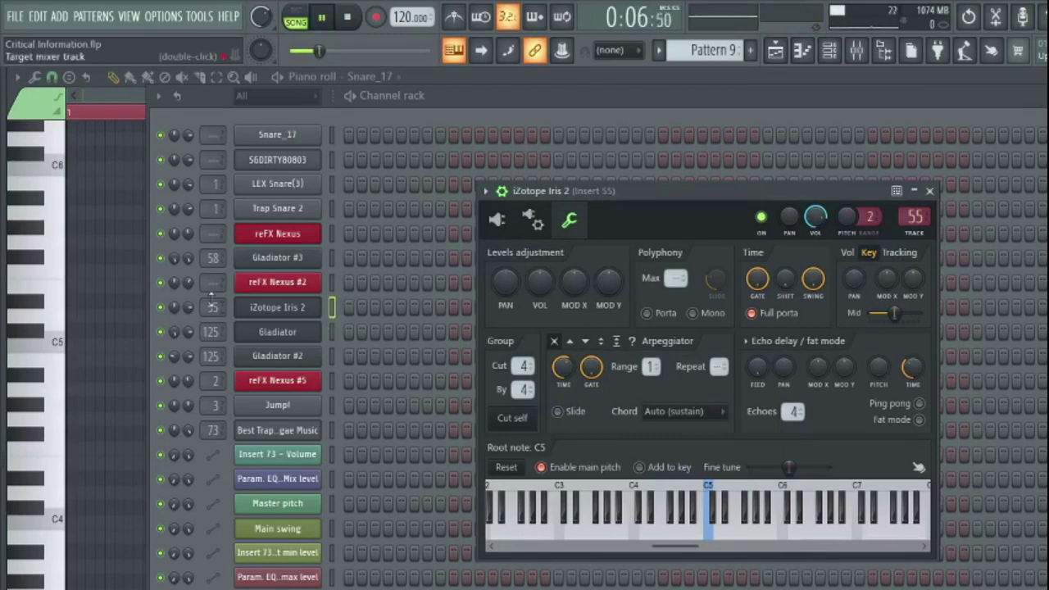
{"action": "left_click", "coordinate": [311, 305]}
{"action": "key", "text": "F7"}
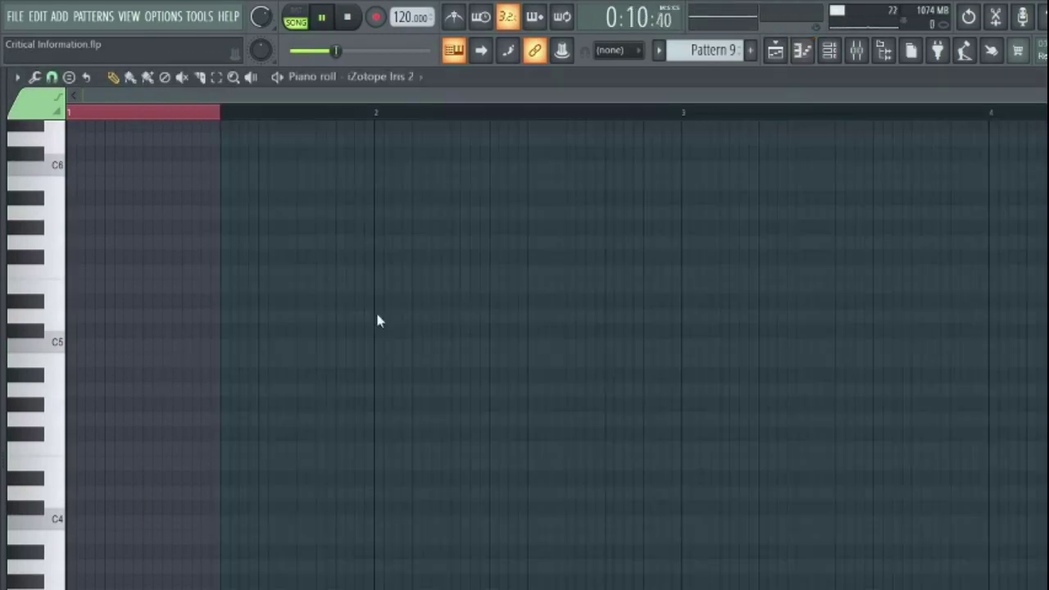
{"action": "left_click", "coordinate": [829, 50]}
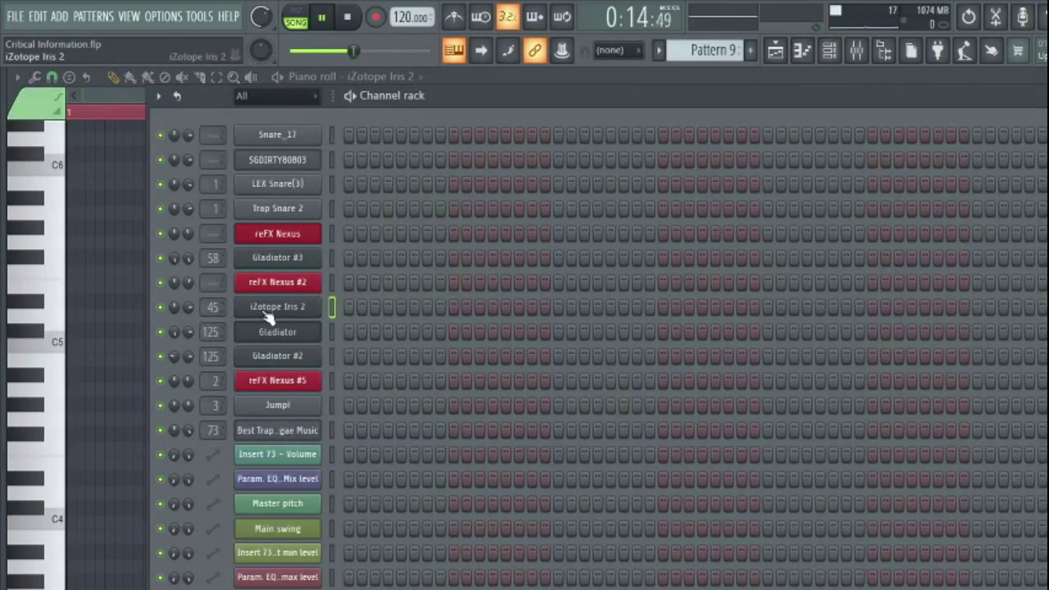
Step: Load the Trumpet Breath 03 sample from Instruments, Brass, Trumpet into iZotope Iris 2, and return to the playlist
{"action": "left_click", "coordinate": [271, 308]}
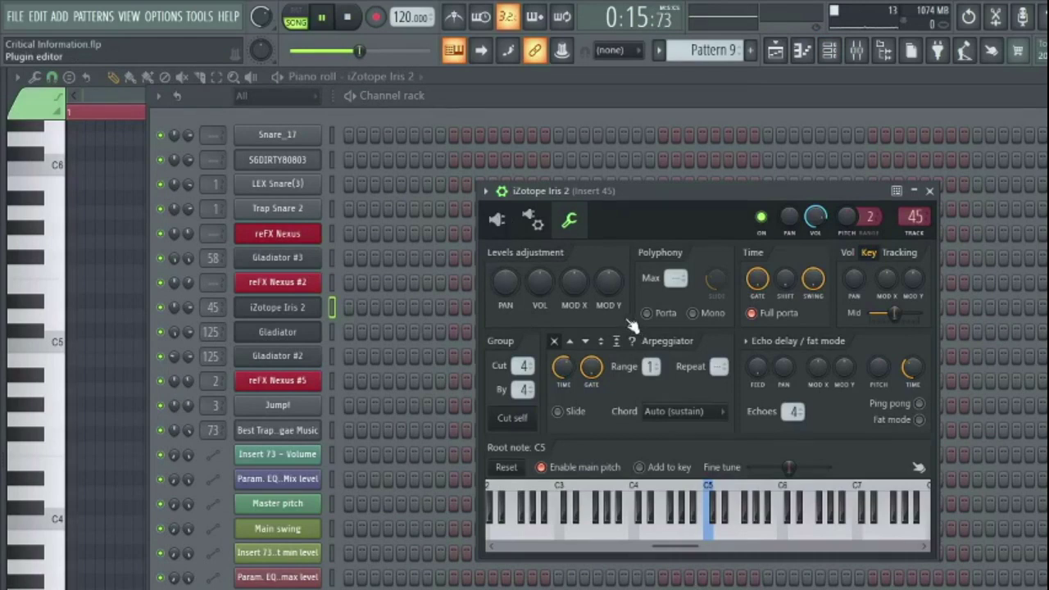
{"action": "left_click", "coordinate": [495, 223]}
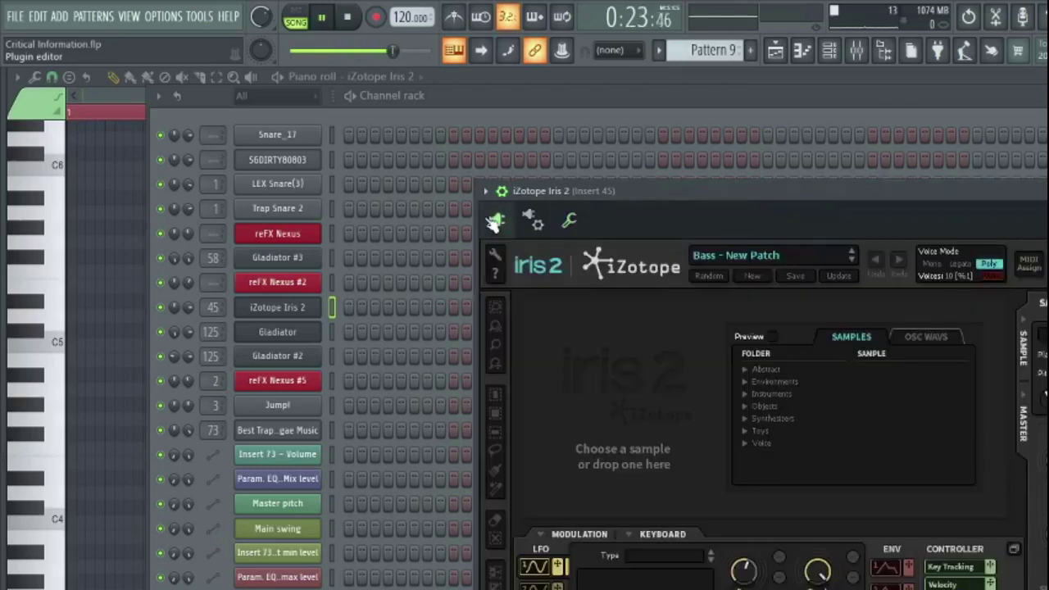
{"action": "left_click", "coordinate": [772, 395]}
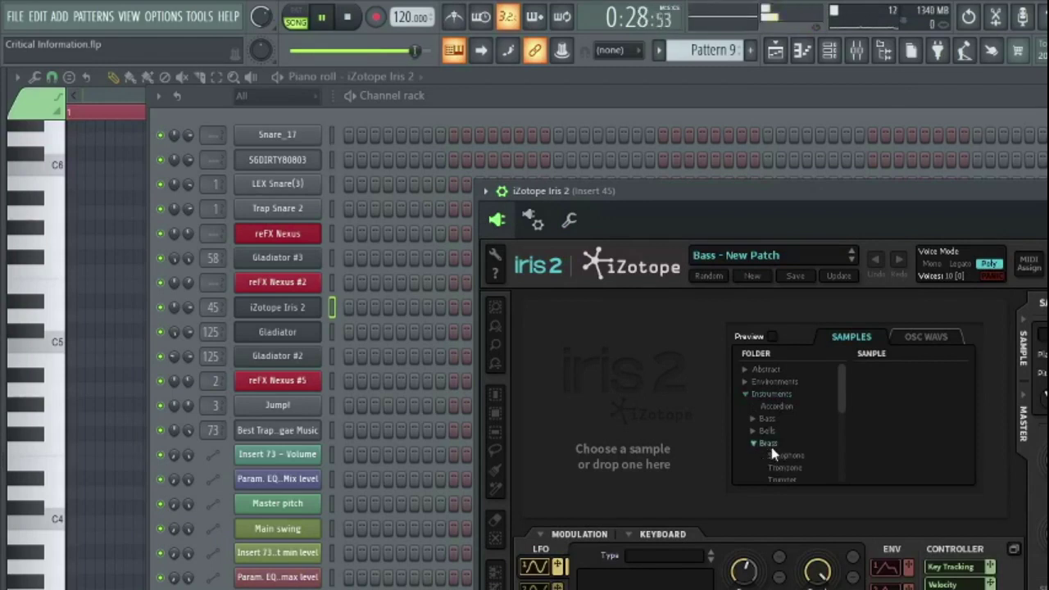
{"action": "left_click", "coordinate": [784, 478]}
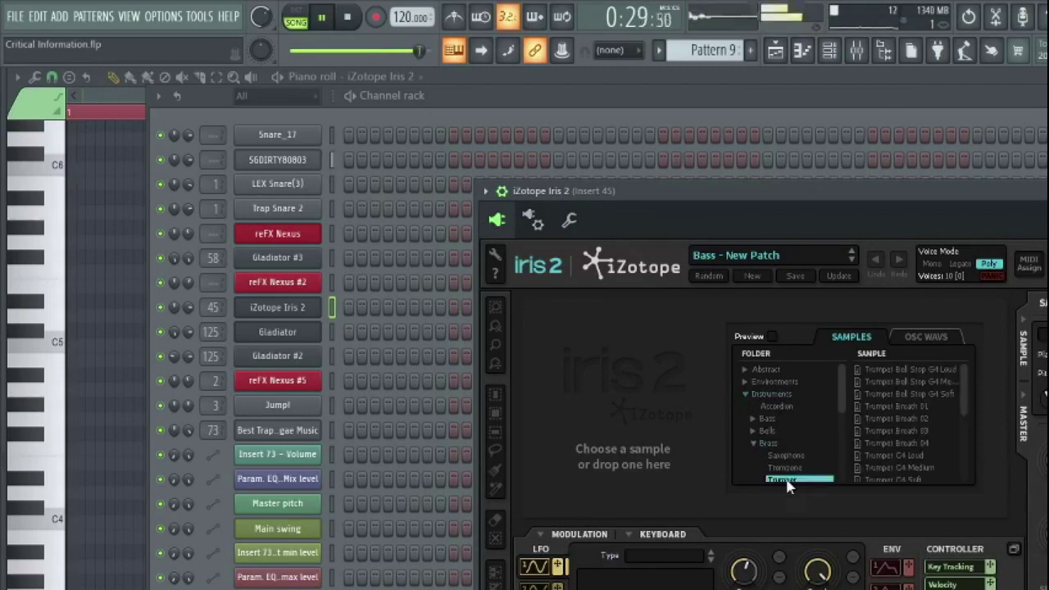
{"action": "double_click", "coordinate": [879, 430]}
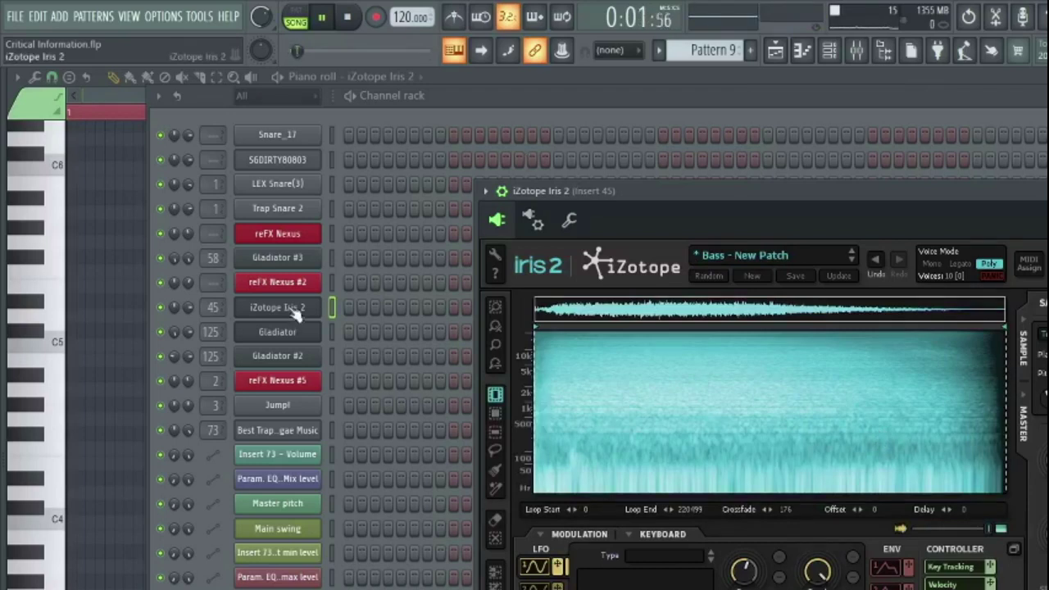
{"action": "left_click", "coordinate": [292, 312]}
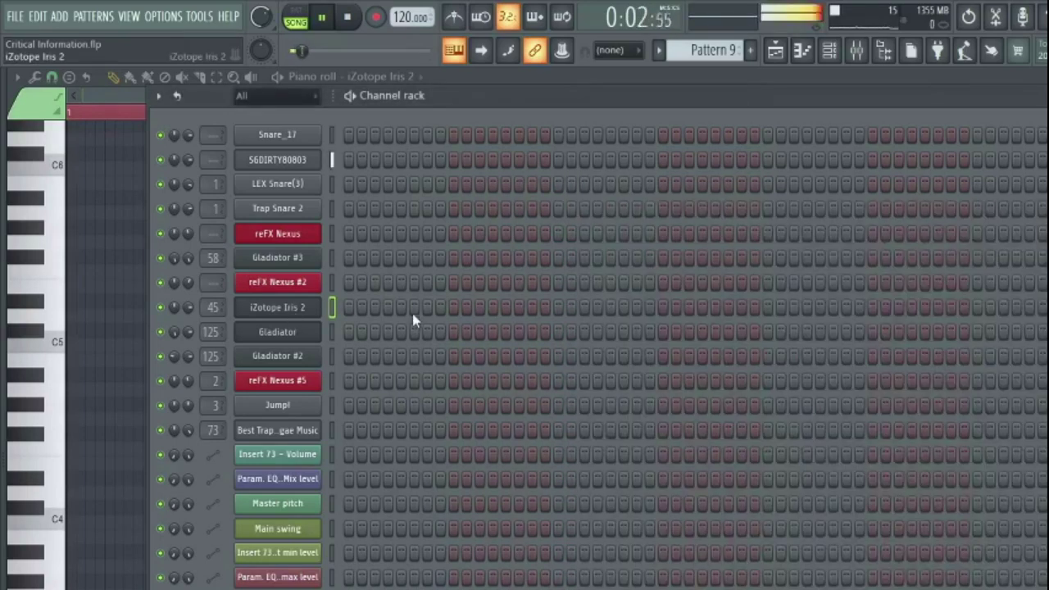
{"action": "key", "text": "F5"}
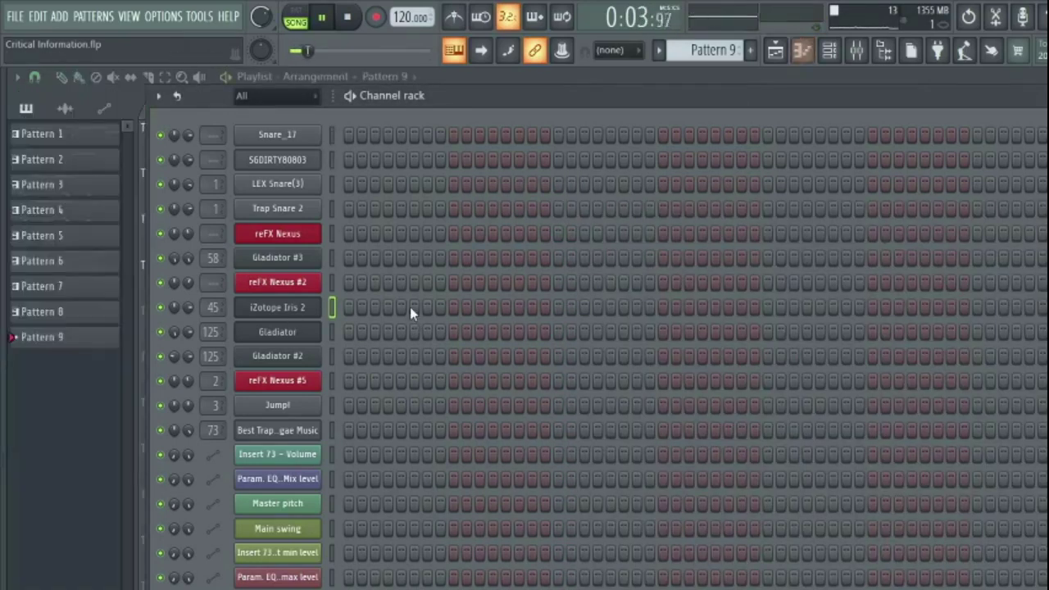
Step: Open Pattern 9's piano roll for iZotope Iris 2, switch playback to pattern mode, and audition the C6, C4 and C5 keys
{"action": "left_click", "coordinate": [330, 309]}
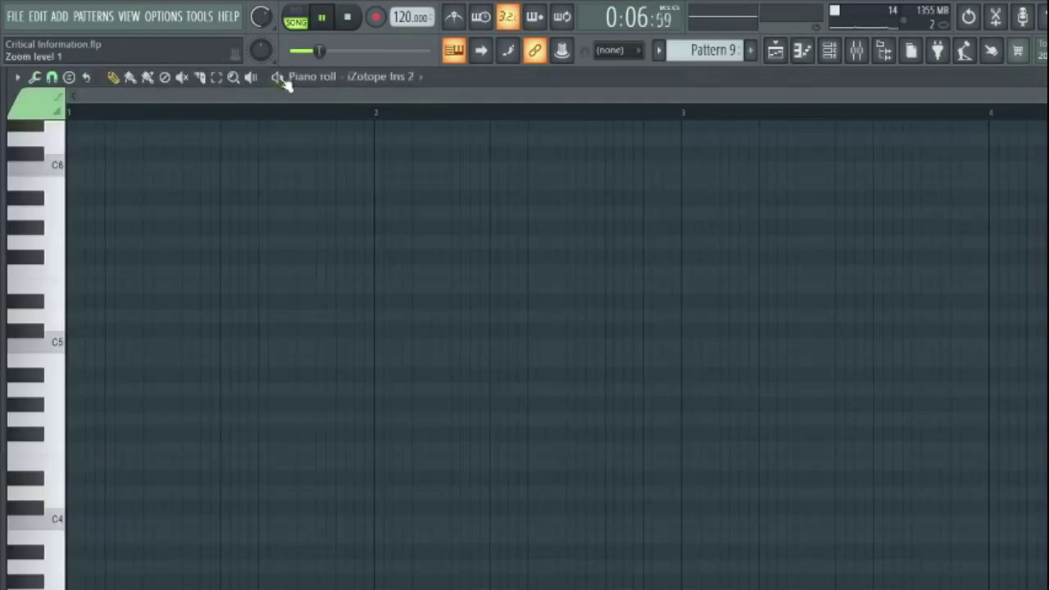
{"action": "left_click", "coordinate": [295, 13]}
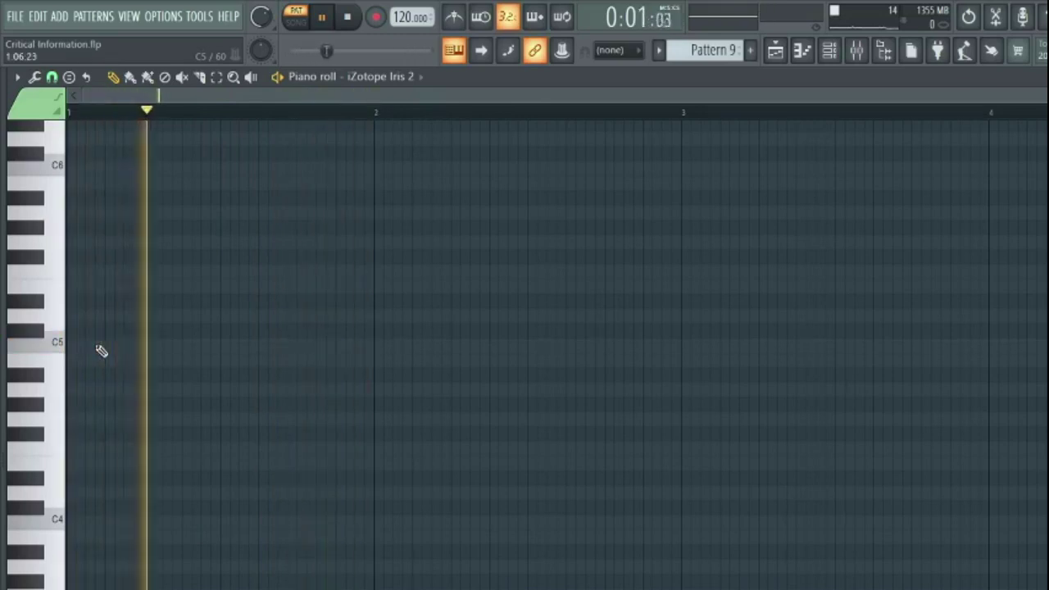
{"action": "left_click", "coordinate": [59, 168]}
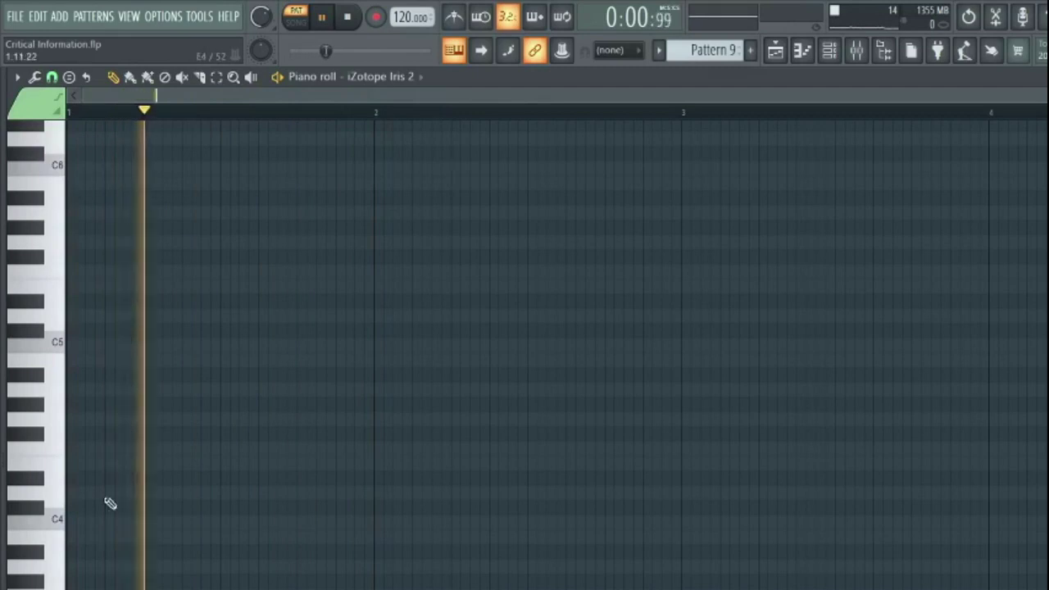
{"action": "left_click", "coordinate": [62, 519]}
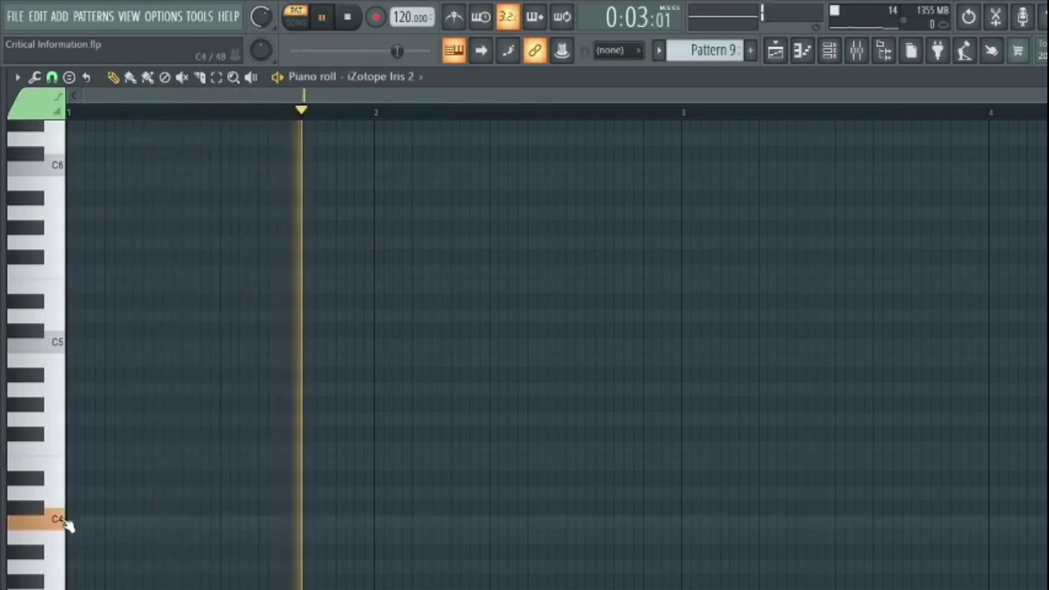
{"action": "left_click", "coordinate": [62, 343]}
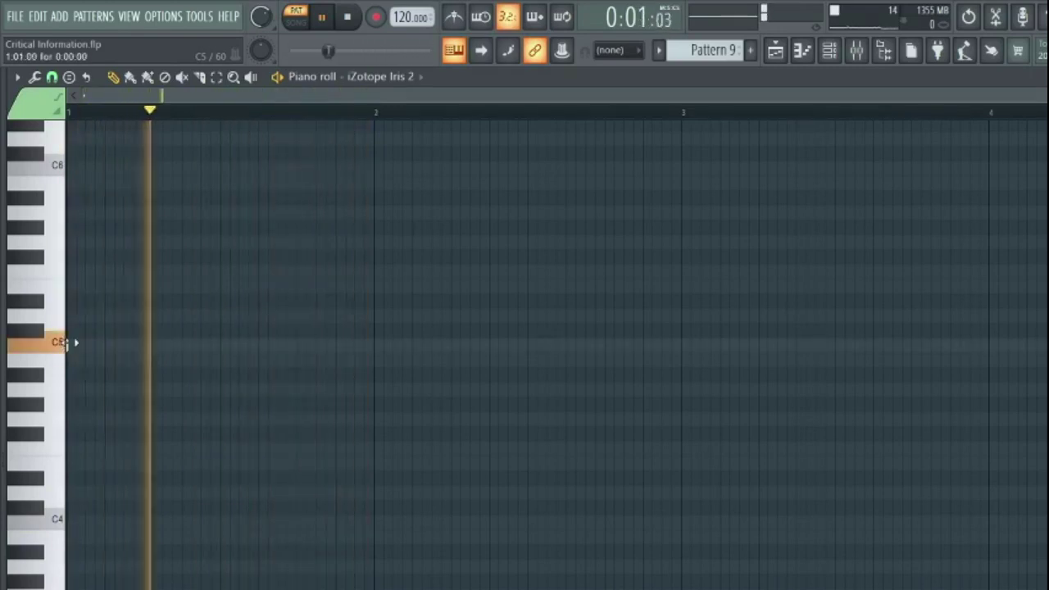
Step: Draw a C5 note about half a bar long at the start of bar 1
{"action": "left_click", "coordinate": [139, 330]}
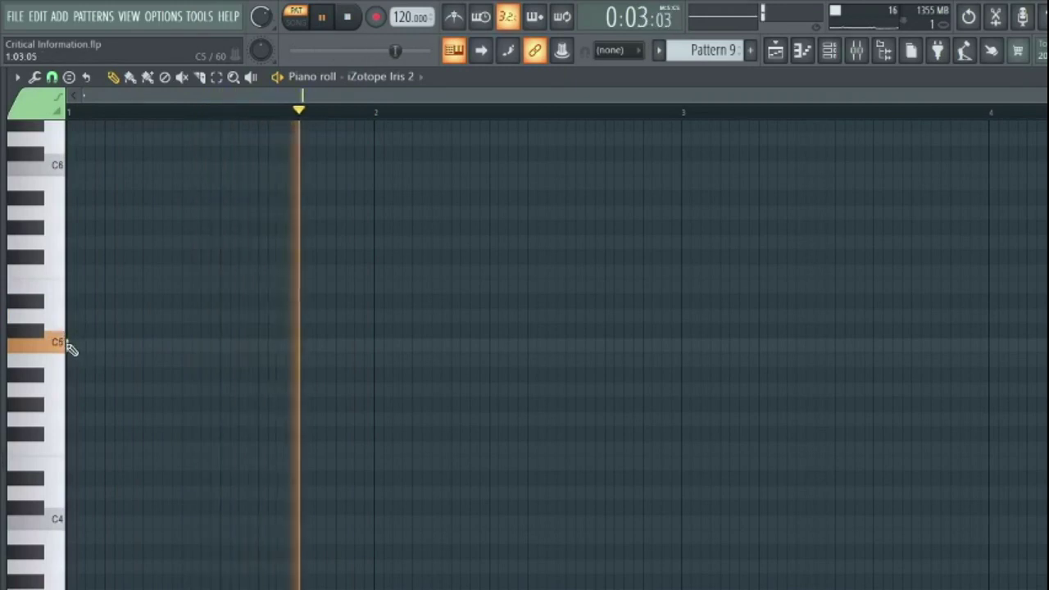
{"action": "left_click_drag", "start_coordinate": [96, 343], "coordinate": [222, 345]}
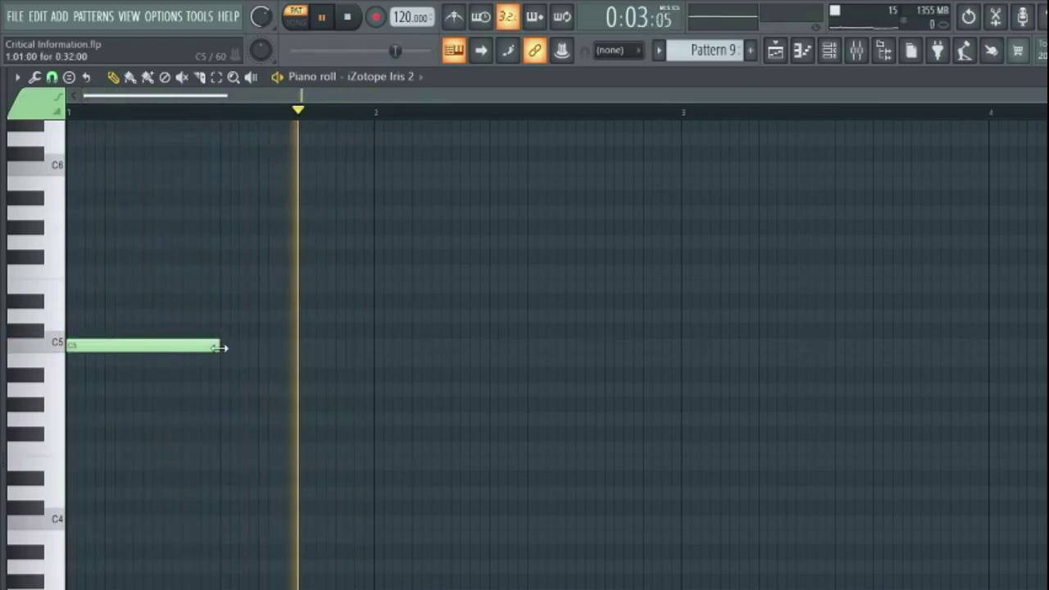
{"action": "mouse_move", "coordinate": [222, 345]}
{"action": "left_mouse_down"}
{"action": "mouse_move", "coordinate": [213, 347]}
{"action": "mouse_move", "coordinate": [229, 345]}
{"action": "left_mouse_up"}
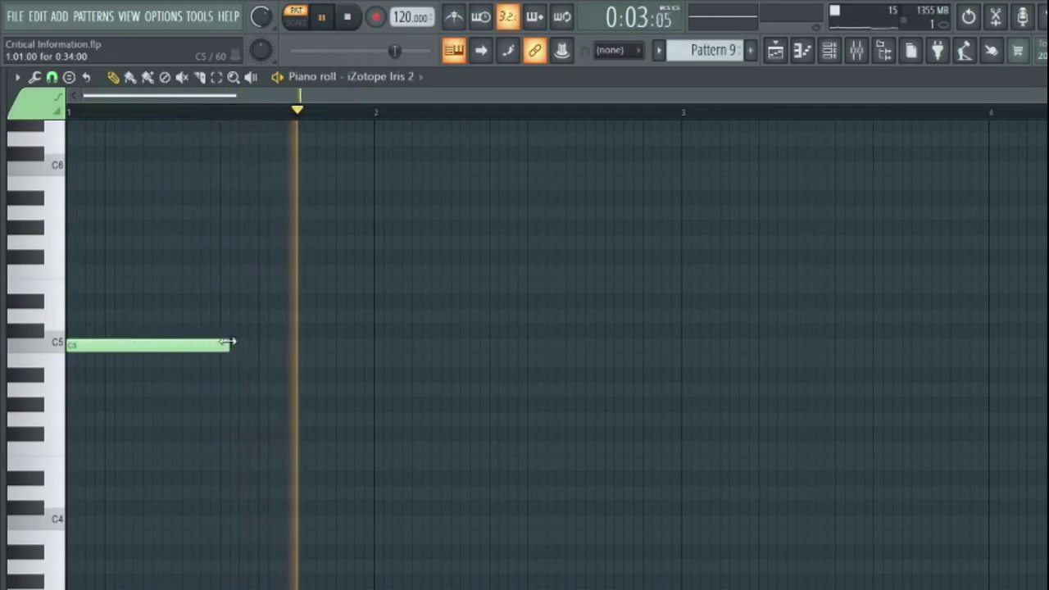
Step: Add a second C5 note at the start of bar 2 and shorten it to about a fifth of a bar
{"action": "key", "text": "ctrl+b"}
{"action": "left_click_drag", "start_coordinate": [227, 346], "coordinate": [386, 347]}
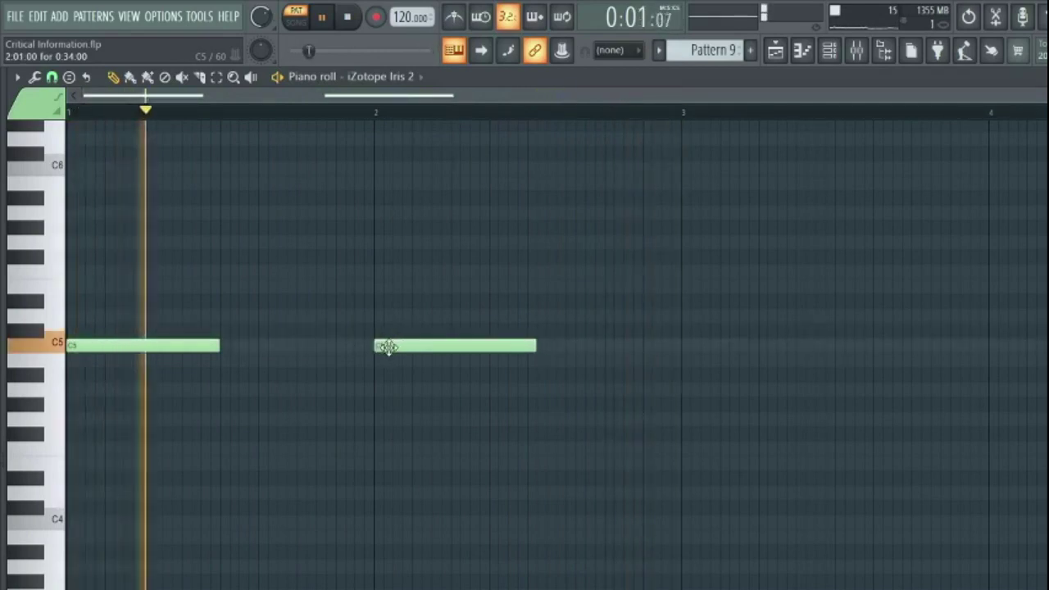
{"action": "left_click_drag", "start_coordinate": [533, 345], "coordinate": [489, 345]}
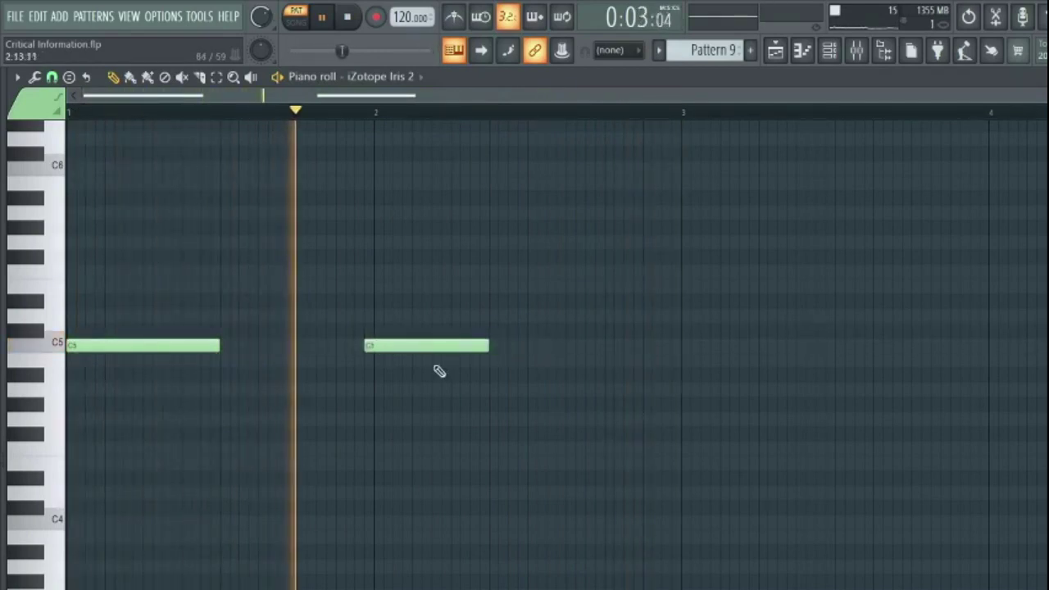
{"action": "mouse_move", "coordinate": [417, 348]}
{"action": "left_mouse_down"}
{"action": "mouse_move", "coordinate": [457, 344]}
{"action": "mouse_move", "coordinate": [398, 352]}
{"action": "mouse_move", "coordinate": [426, 344]}
{"action": "left_mouse_up"}
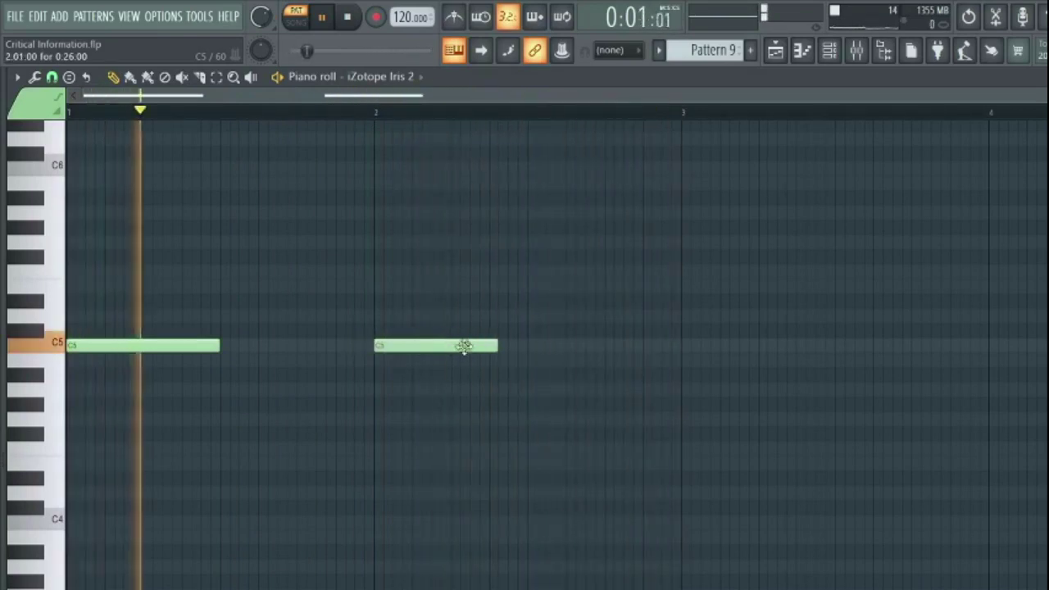
{"action": "left_click_drag", "start_coordinate": [499, 348], "coordinate": [435, 356]}
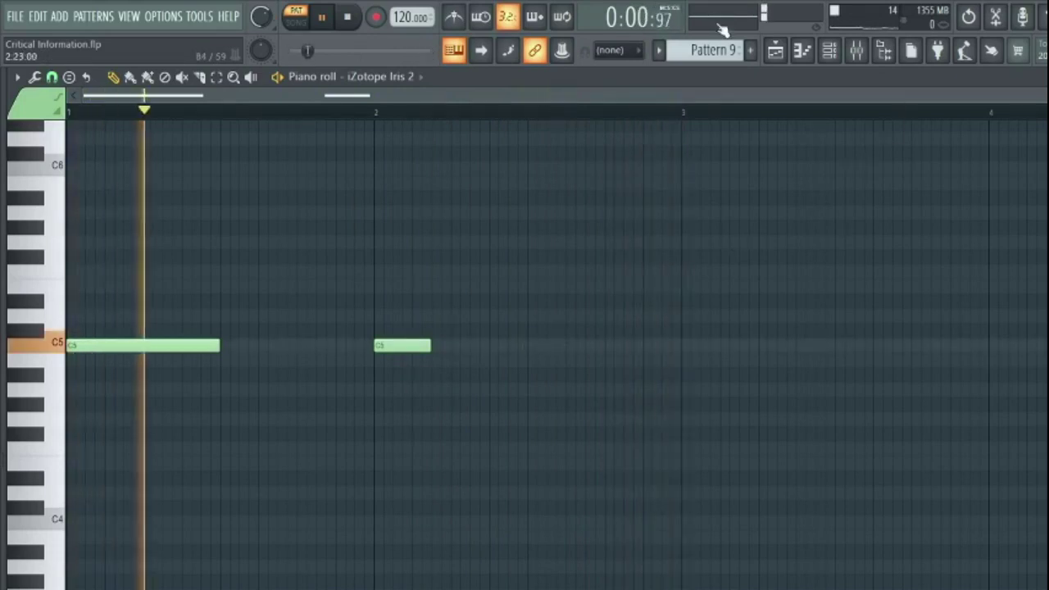
Step: Place a Pattern 9 clip at bar 2 on Track 7 and repeat it on Track 6 from bar 4, trimming the last clip at bar 9
{"action": "key", "text": "F5"}
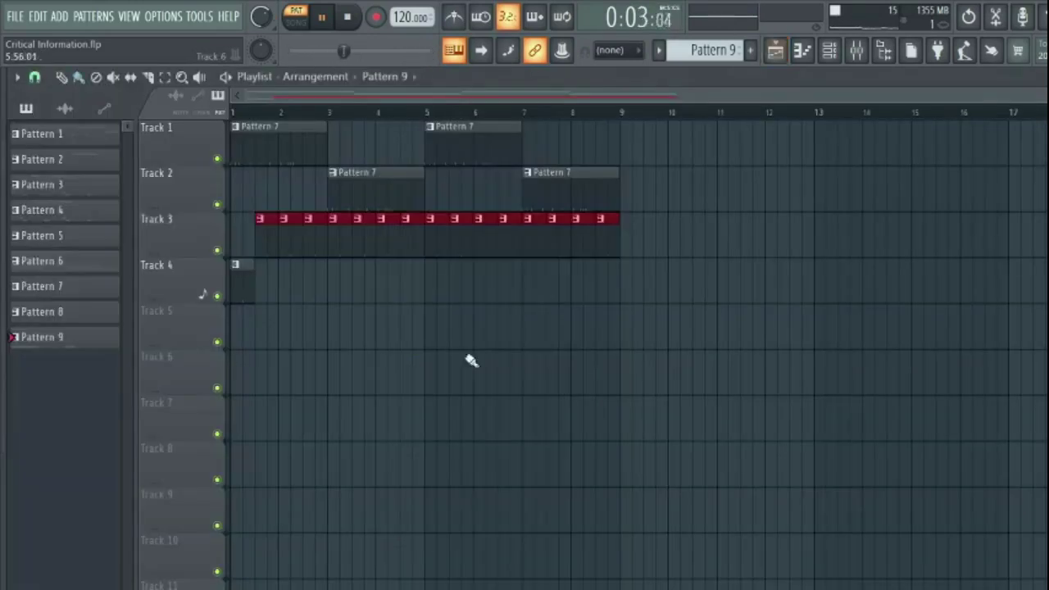
{"action": "left_click", "coordinate": [468, 360]}
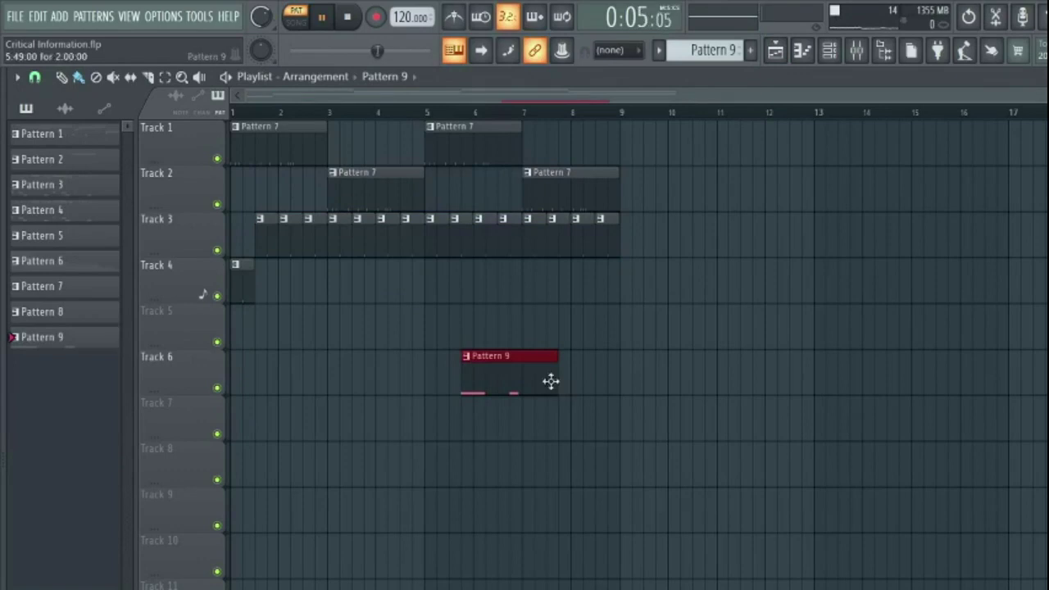
{"action": "left_click_drag", "start_coordinate": [502, 381], "coordinate": [312, 441]}
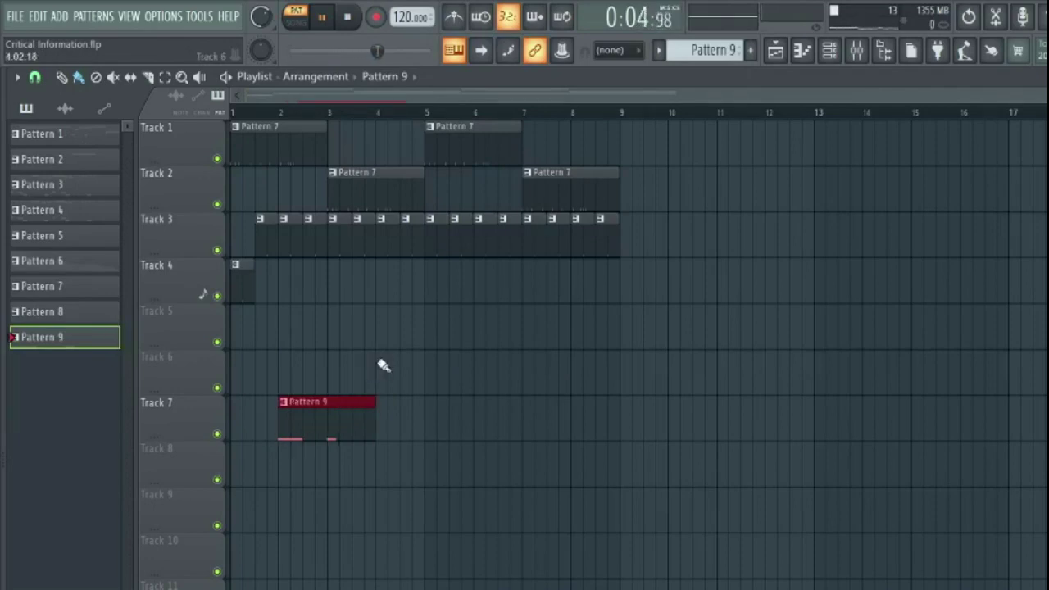
{"action": "left_click_drag", "start_coordinate": [384, 365], "coordinate": [579, 339]}
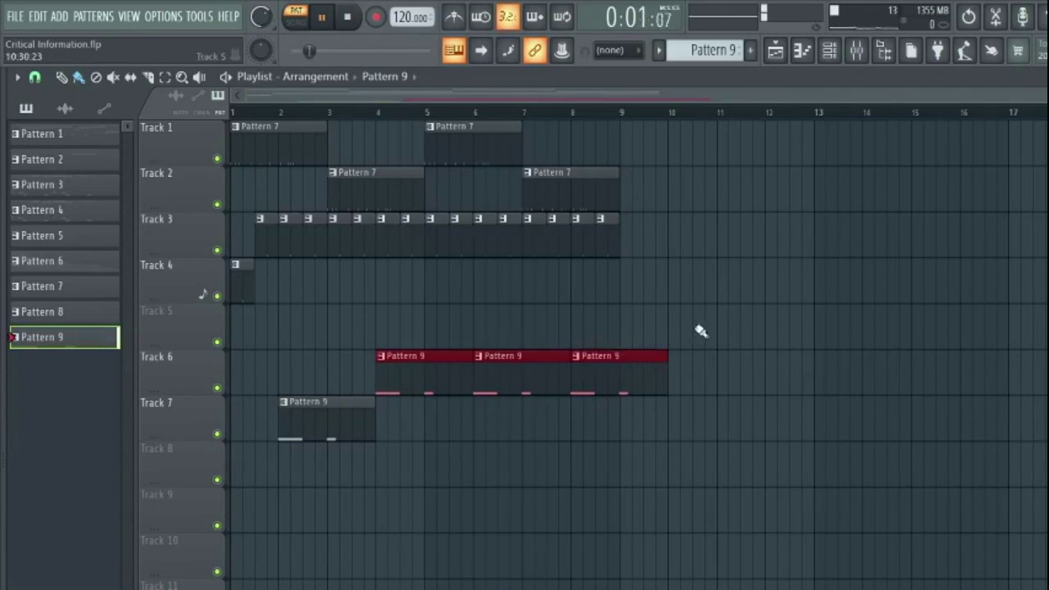
{"action": "left_click", "coordinate": [648, 377]}
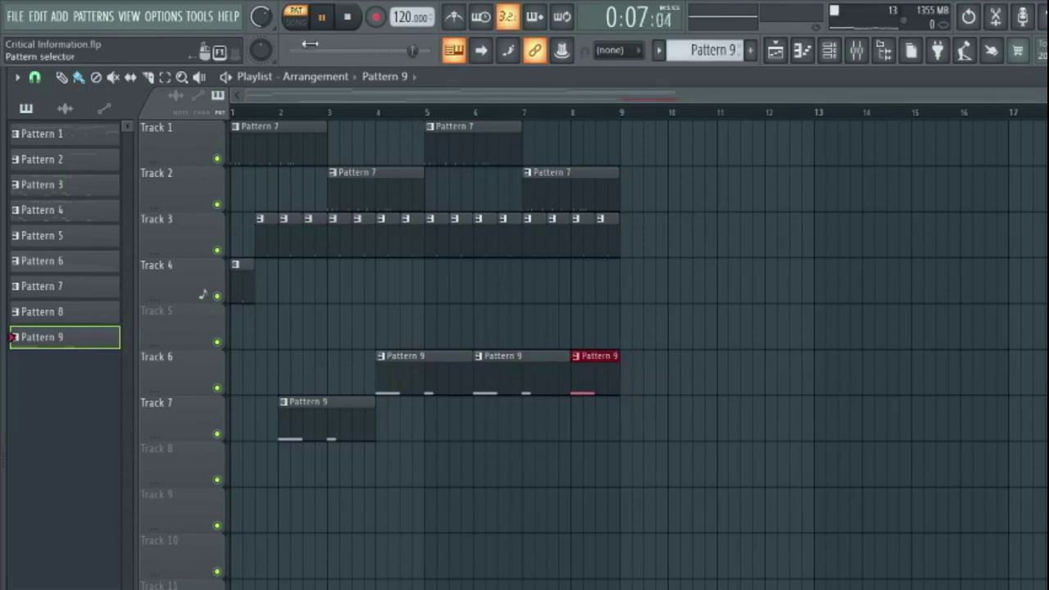
Step: Play the arrangement in song mode while creating an empty Pattern 10 and replacing the SGDIRTY80803 channel with CODEX Stereo
{"action": "left_click", "coordinate": [296, 18]}
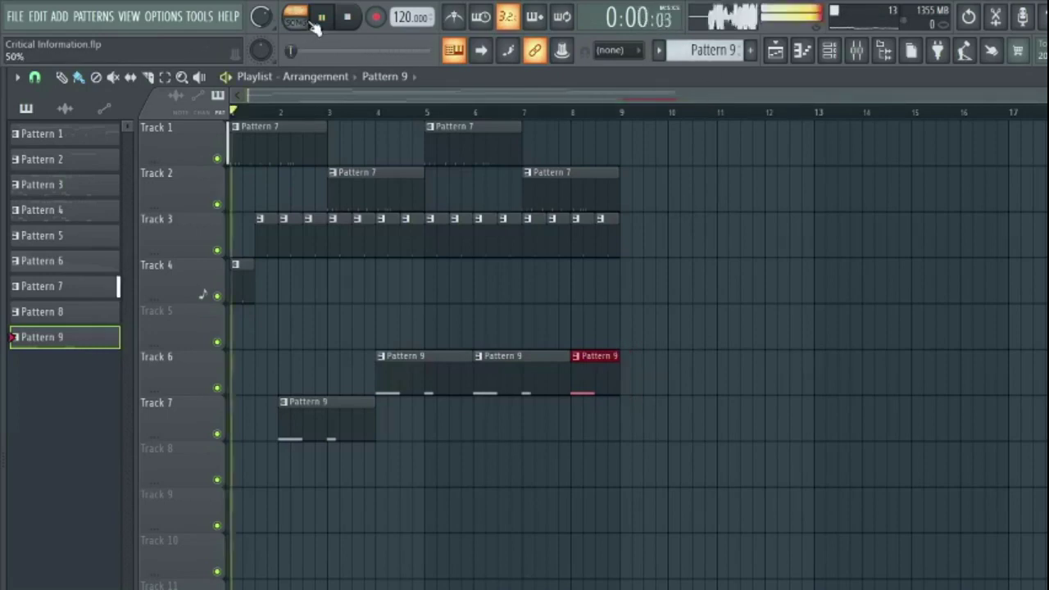
{"action": "left_click", "coordinate": [751, 53]}
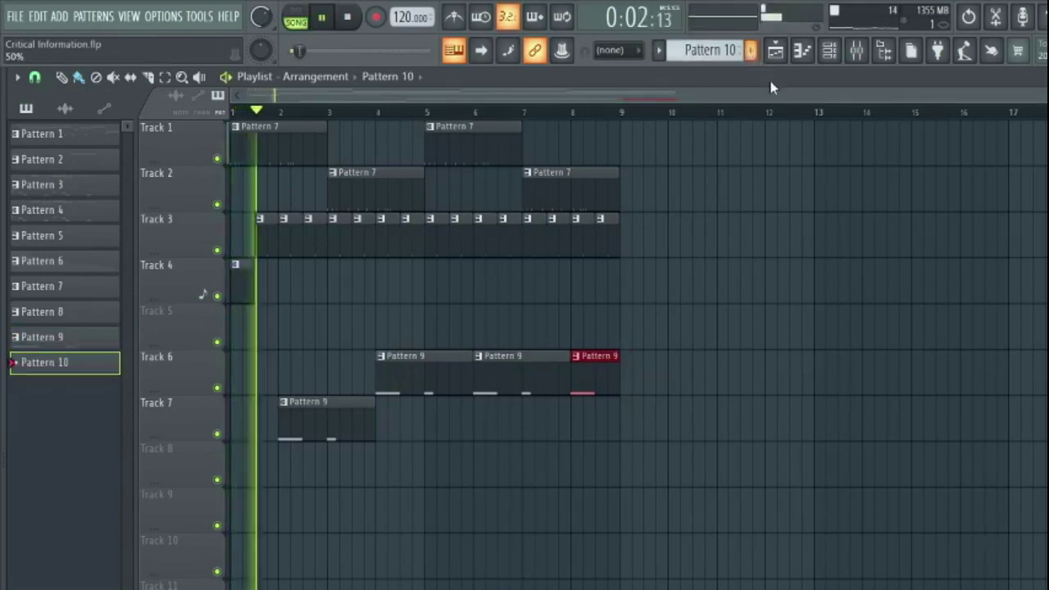
{"action": "left_click", "coordinate": [828, 50]}
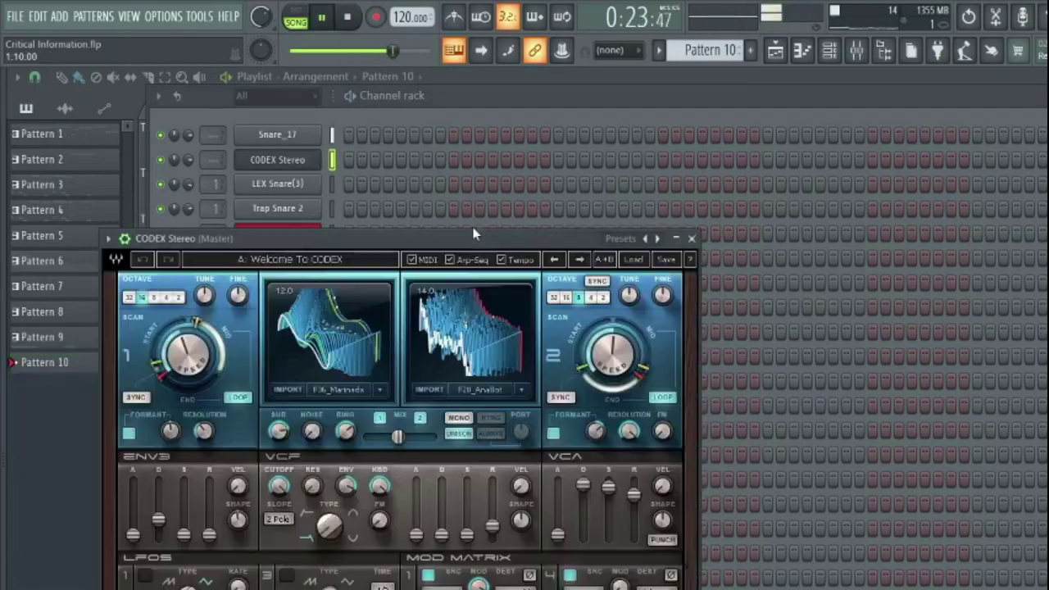
{"action": "left_click", "coordinate": [324, 21]}
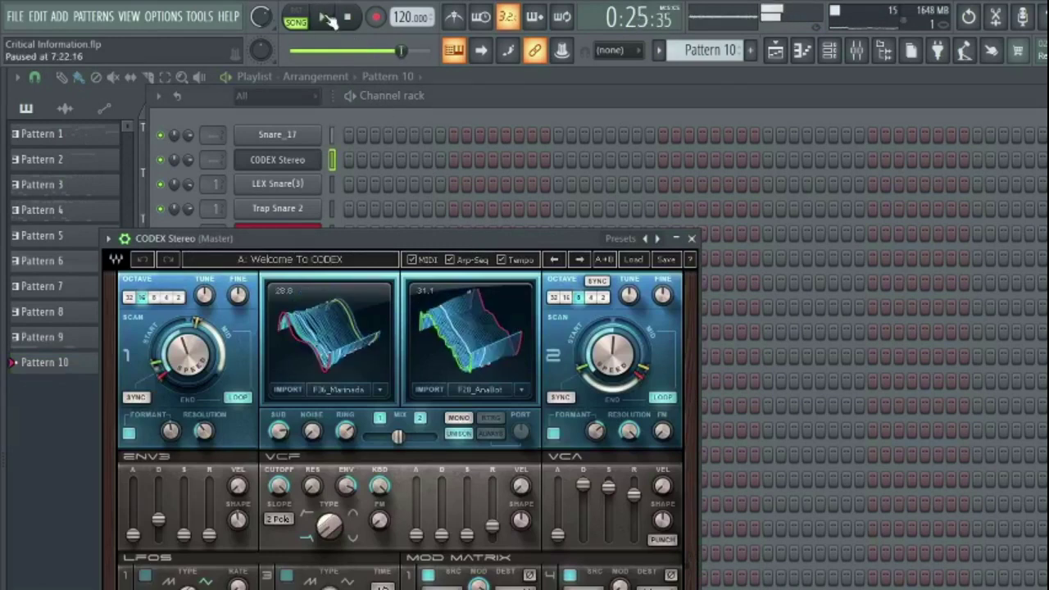
Step: Open Pattern 7 from the playlist and cut its kick notes out of the CODEX Stereo channel
{"action": "left_click", "coordinate": [777, 54]}
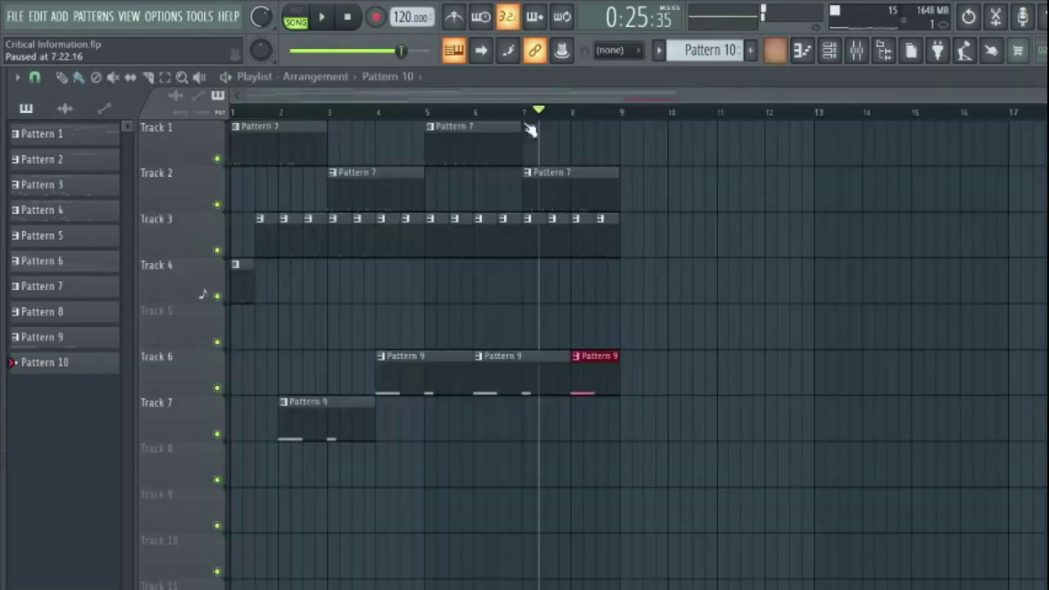
{"action": "double_click", "coordinate": [463, 146]}
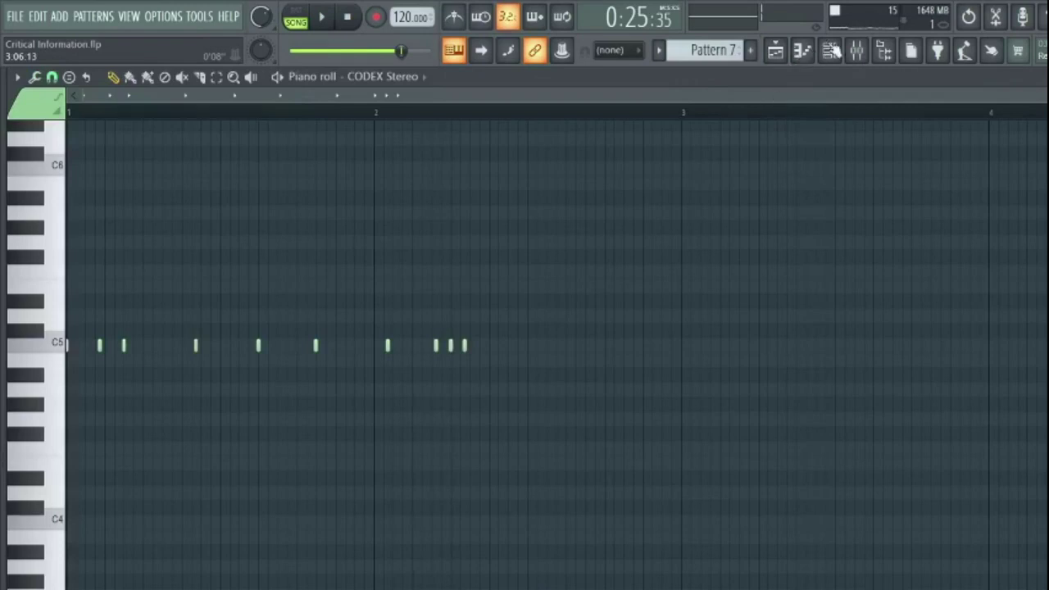
{"action": "key", "text": "F6"}
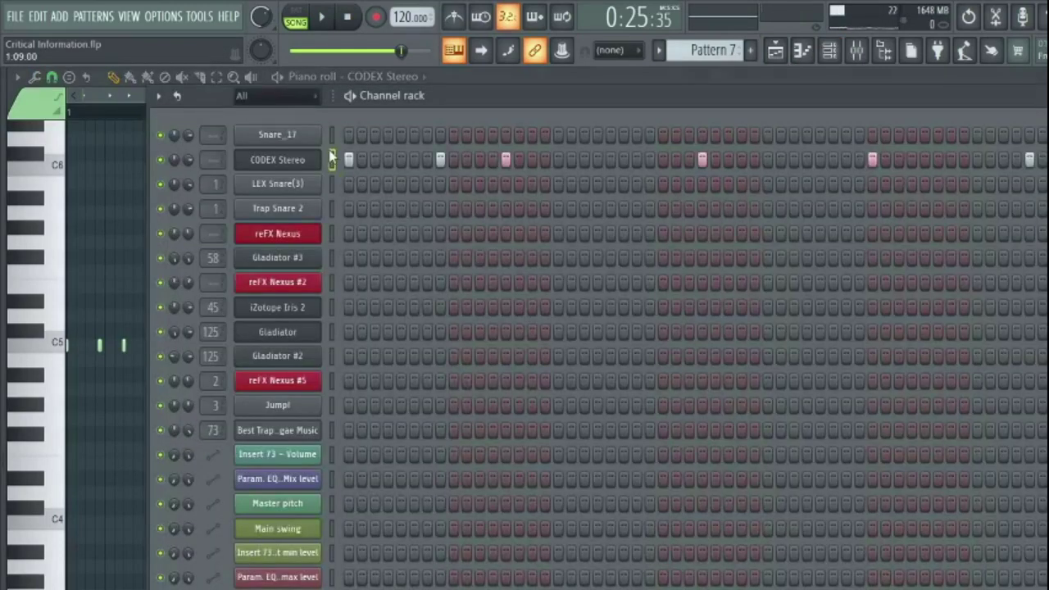
{"action": "left_click", "coordinate": [332, 158]}
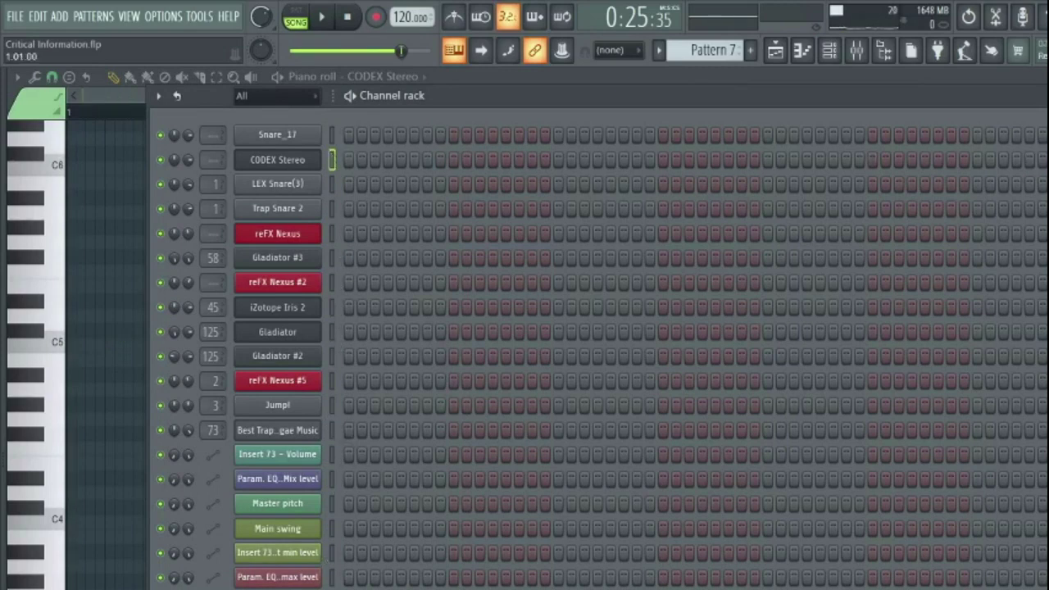
Step: Audition samples in the Icey-Kick folder and add Ethernet Kick to the channel rack as a new channel
{"action": "scroll", "coordinate": [574, 345], "scroll_direction": "down", "scroll_amount": 3}
{"action": "key", "text": "alt+F8"}
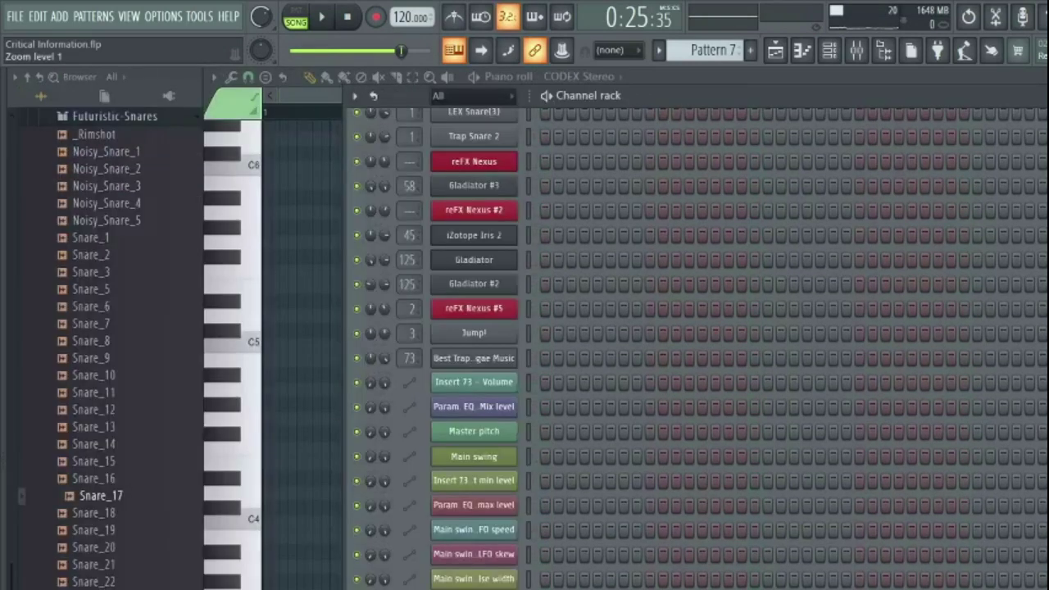
{"action": "scroll", "coordinate": [79, 548], "scroll_direction": "down", "scroll_amount": 10}
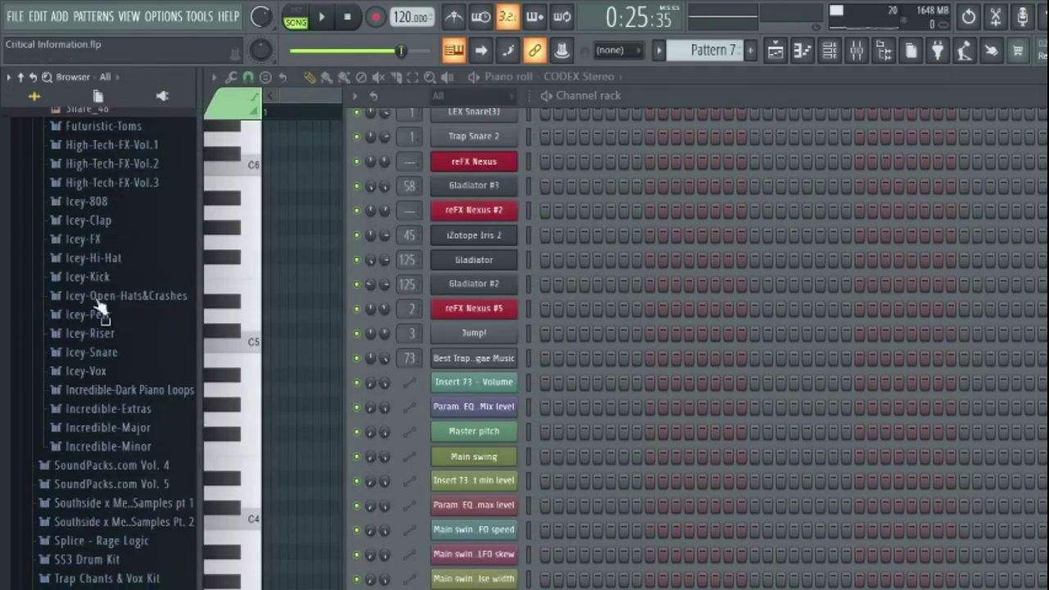
{"action": "left_click", "coordinate": [117, 279]}
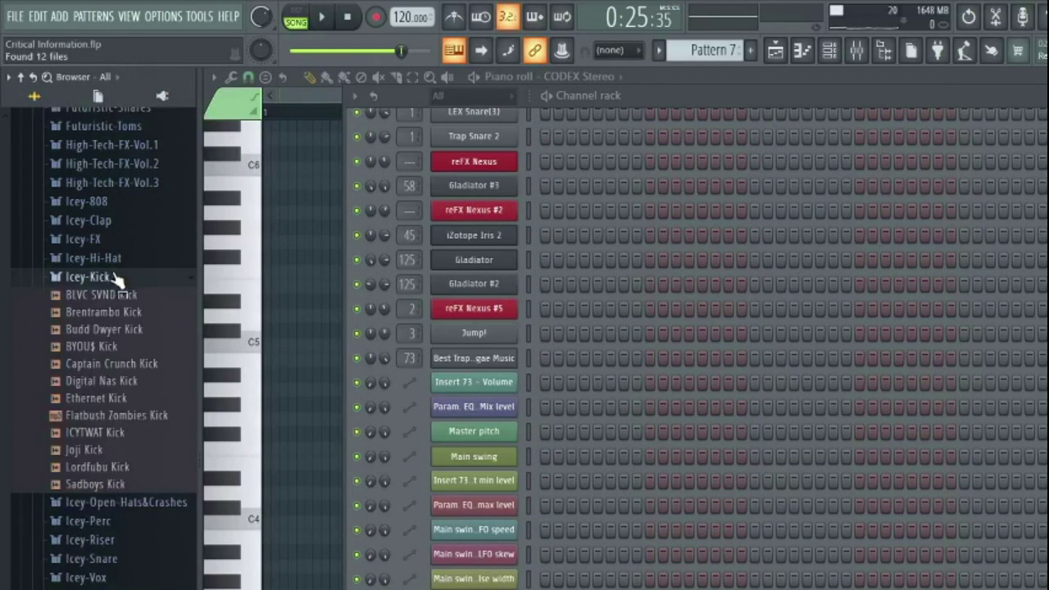
{"action": "left_click", "coordinate": [65, 432]}
{"action": "left_click", "coordinate": [77, 401]}
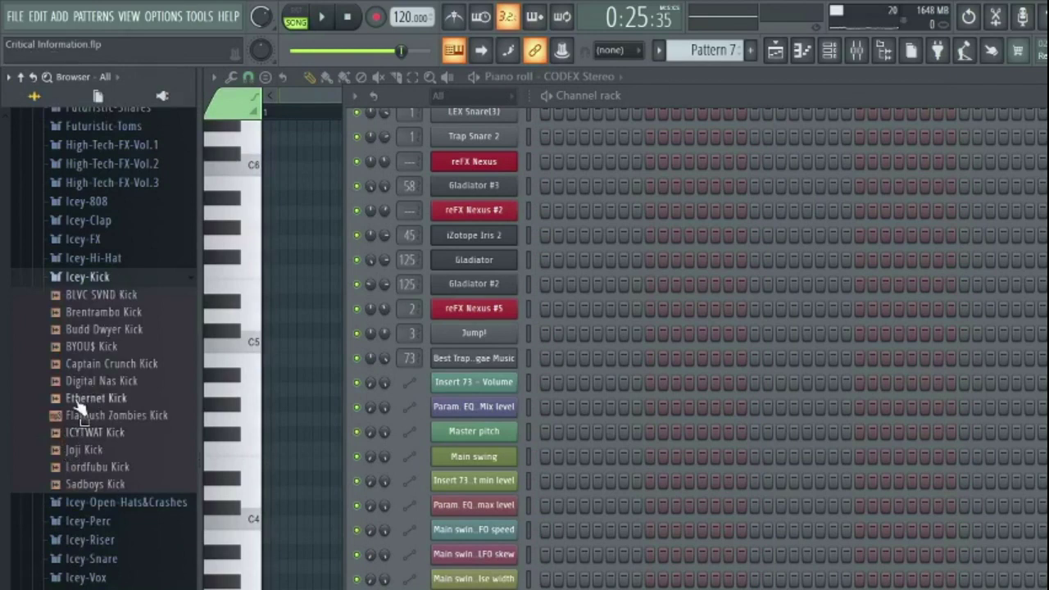
{"action": "left_click_drag", "start_coordinate": [19, 403], "coordinate": [492, 393]}
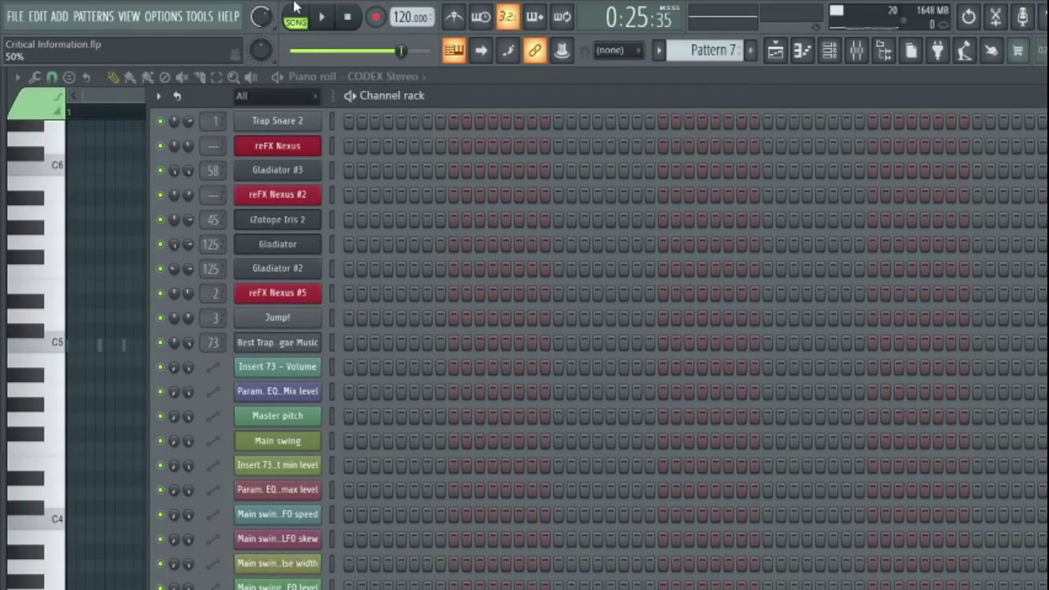
Step: With Pattern 7 playing in pattern mode, enable Cut self for Ethernet Kick and raise its Mod X and its volume multiplier to 200%
{"action": "left_click", "coordinate": [300, 14]}
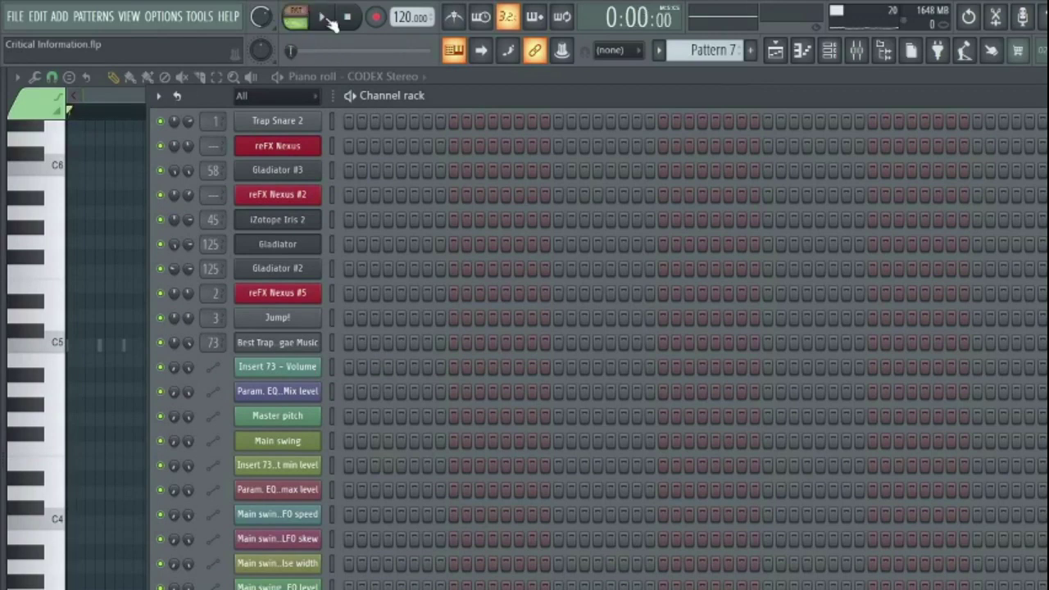
{"action": "left_click", "coordinate": [325, 18]}
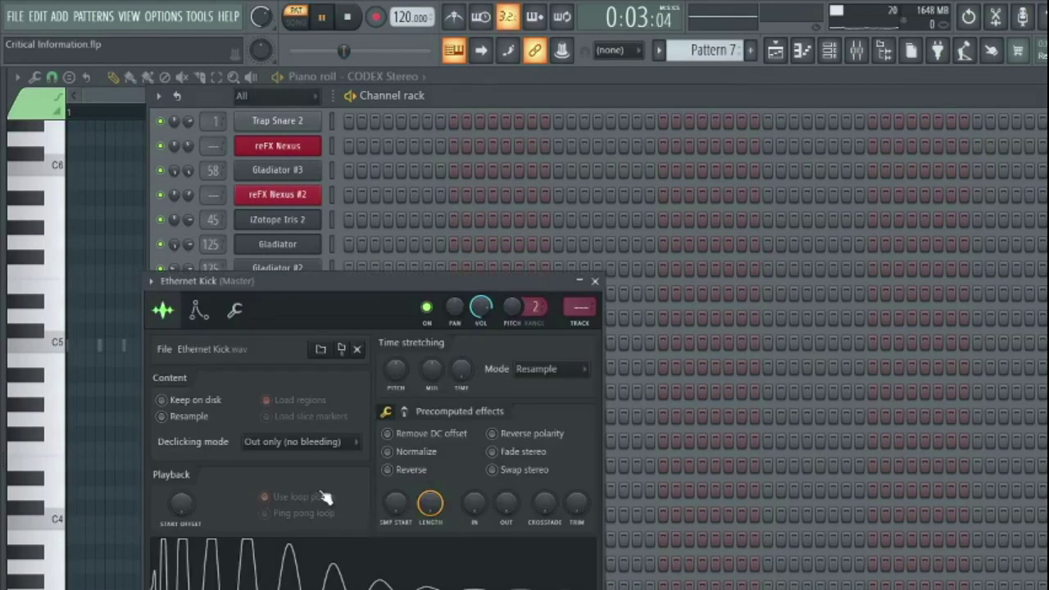
{"action": "left_click", "coordinate": [235, 310]}
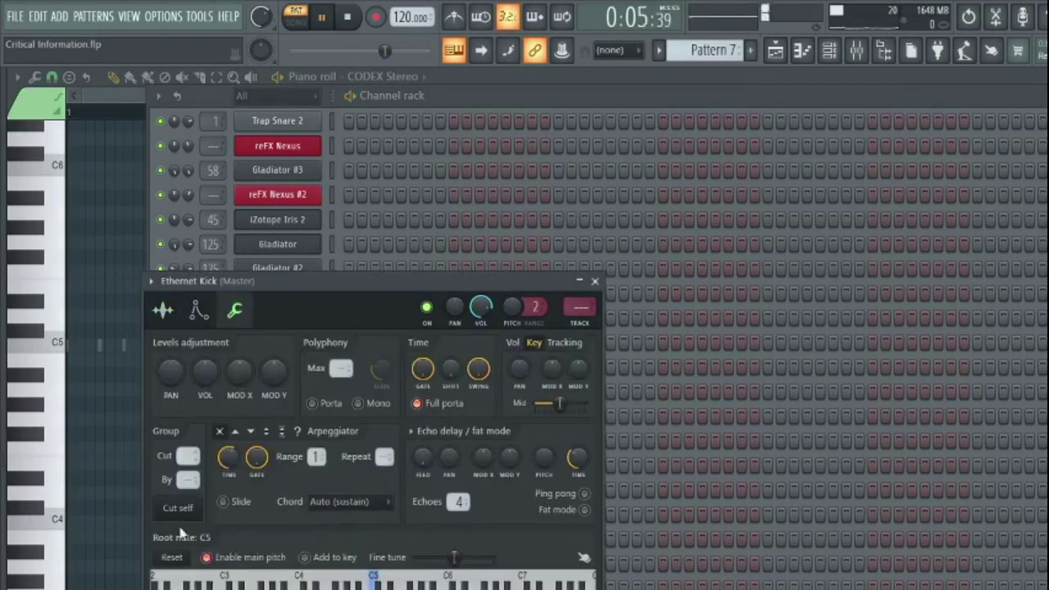
{"action": "left_click", "coordinate": [181, 506]}
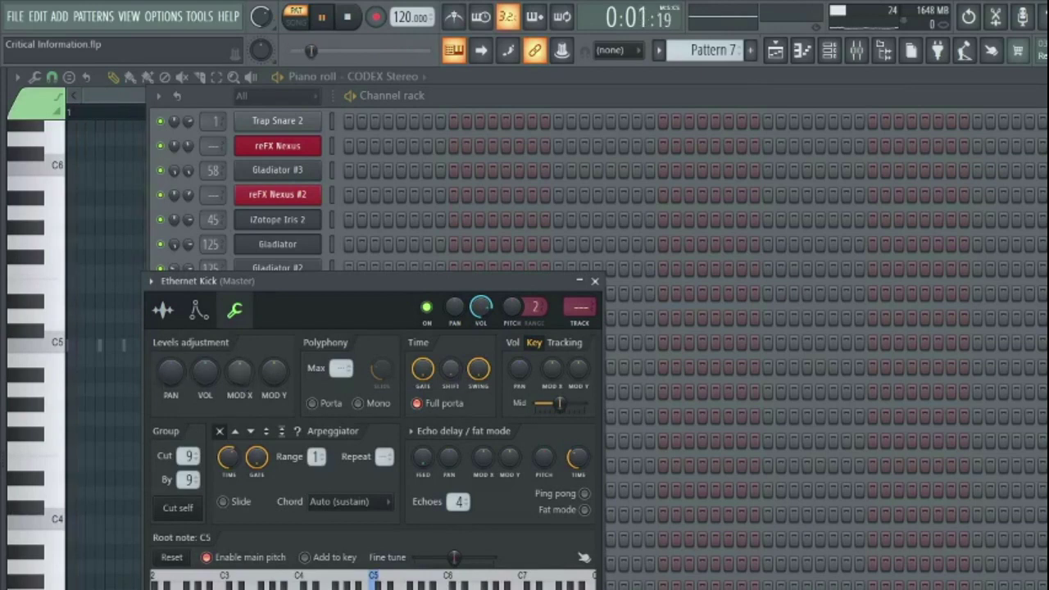
{"action": "left_click_drag", "start_coordinate": [244, 380], "coordinate": [244, 328]}
{"action": "left_click_drag", "start_coordinate": [205, 372], "coordinate": [204, 328]}
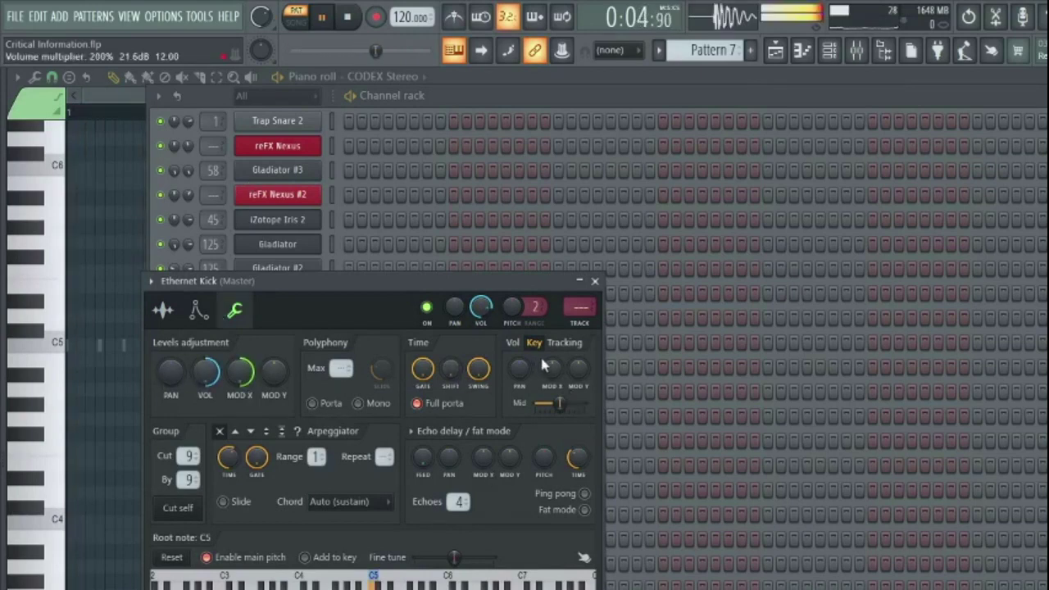
Step: Set Ethernet Kick's key tracking Mod X to 100% and play the playlist arrangement in song mode
{"action": "left_click_drag", "start_coordinate": [547, 368], "coordinate": [548, 328]}
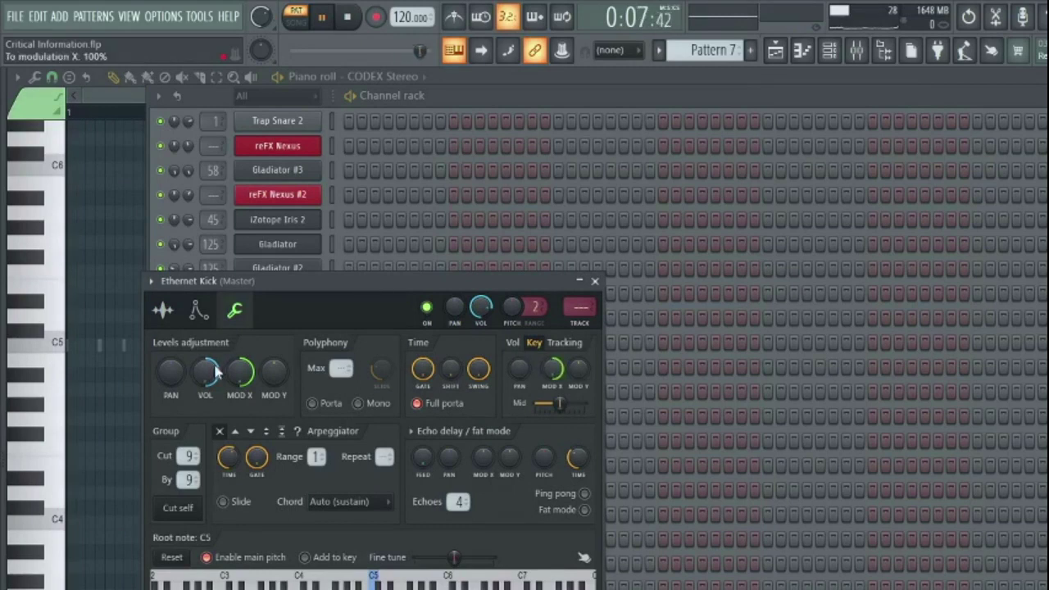
{"action": "left_click", "coordinate": [775, 56]}
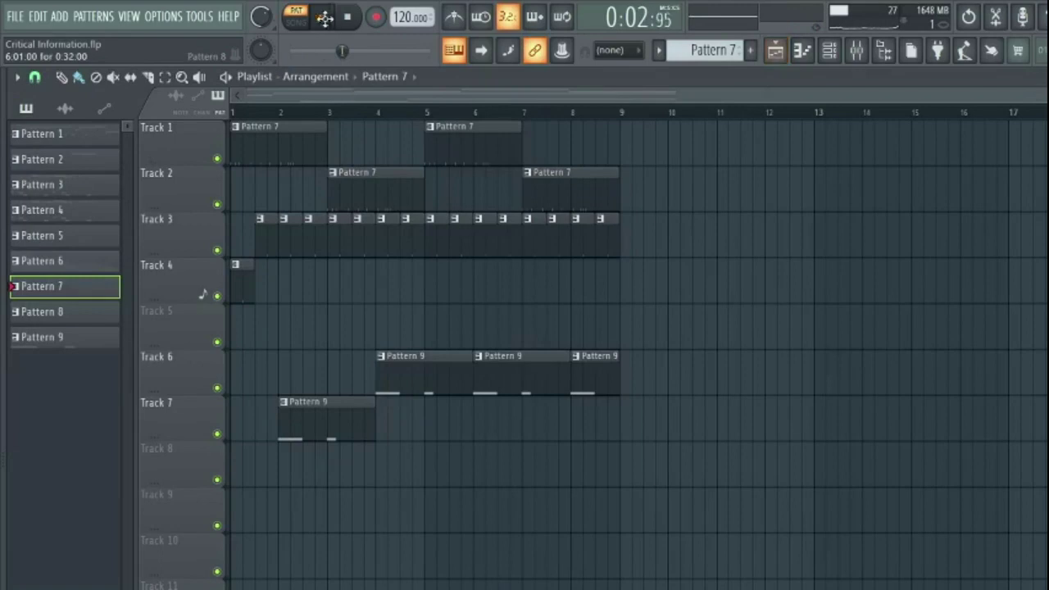
{"action": "left_click", "coordinate": [309, 27]}
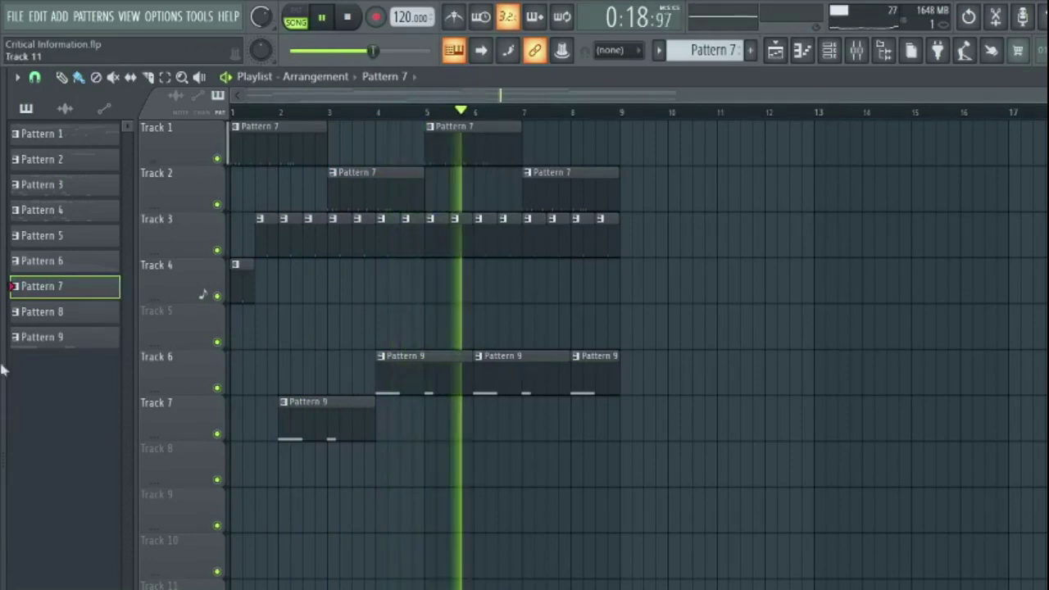
{"action": "key", "text": "alt+F8"}
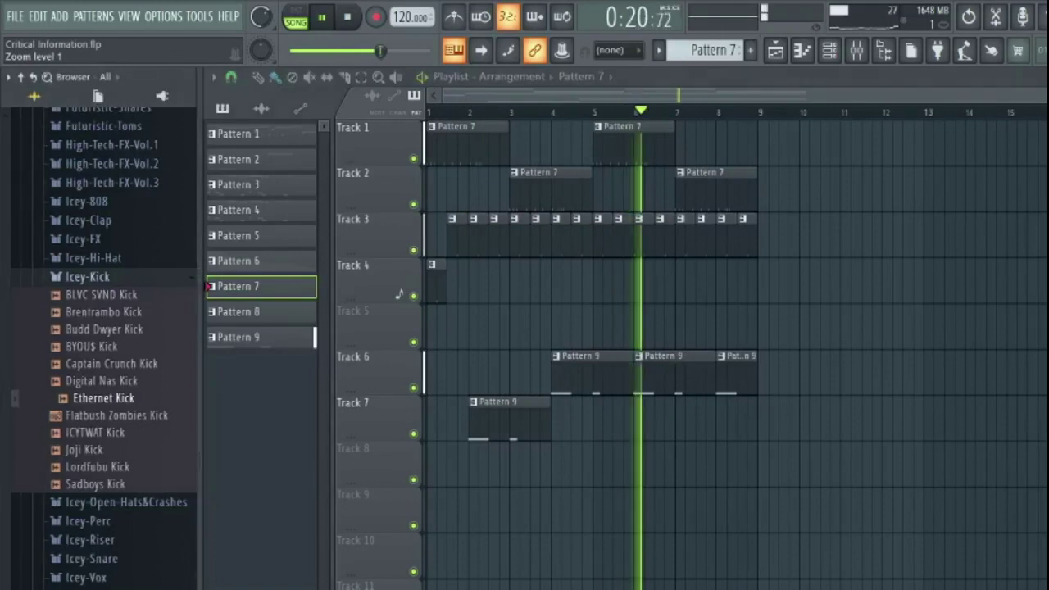
{"action": "key", "text": "alt+F8"}
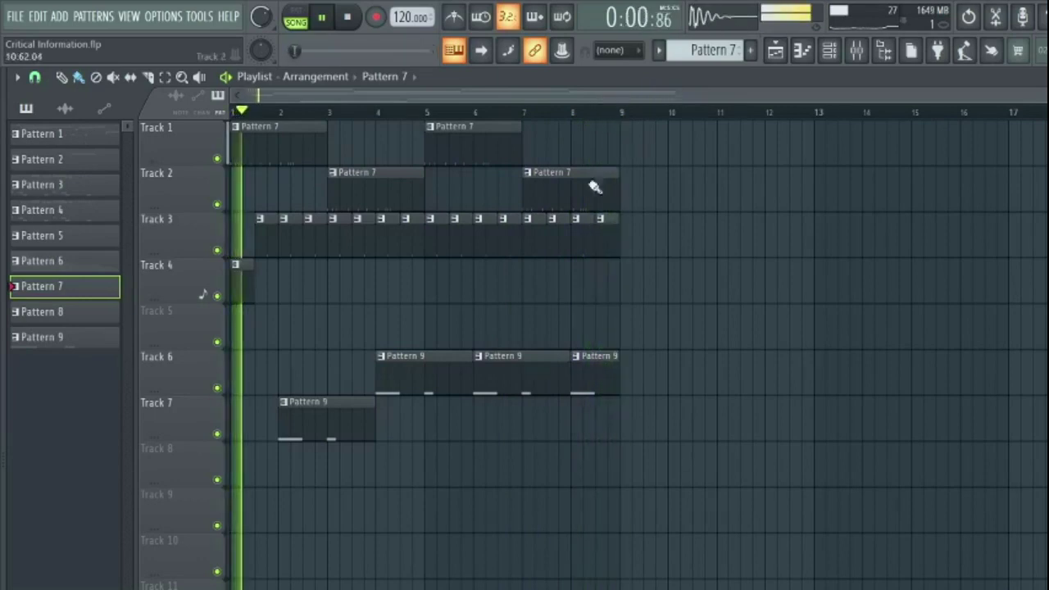
Step: Switch to the empty Pattern 10 and replace the Jump! channel in the channel rack with Purity
{"action": "left_click", "coordinate": [751, 51]}
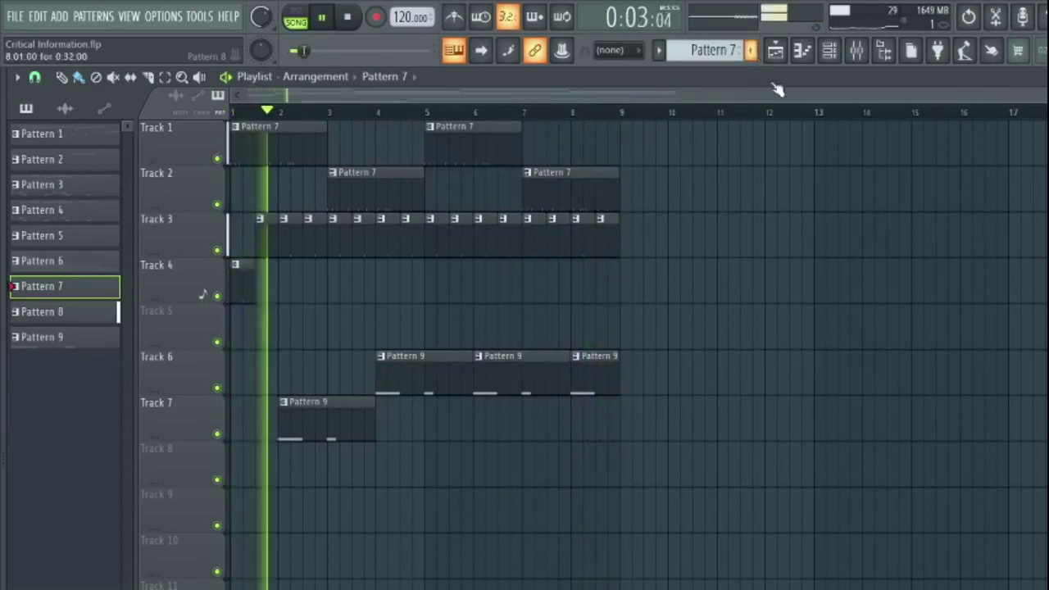
{"action": "left_click", "coordinate": [828, 50]}
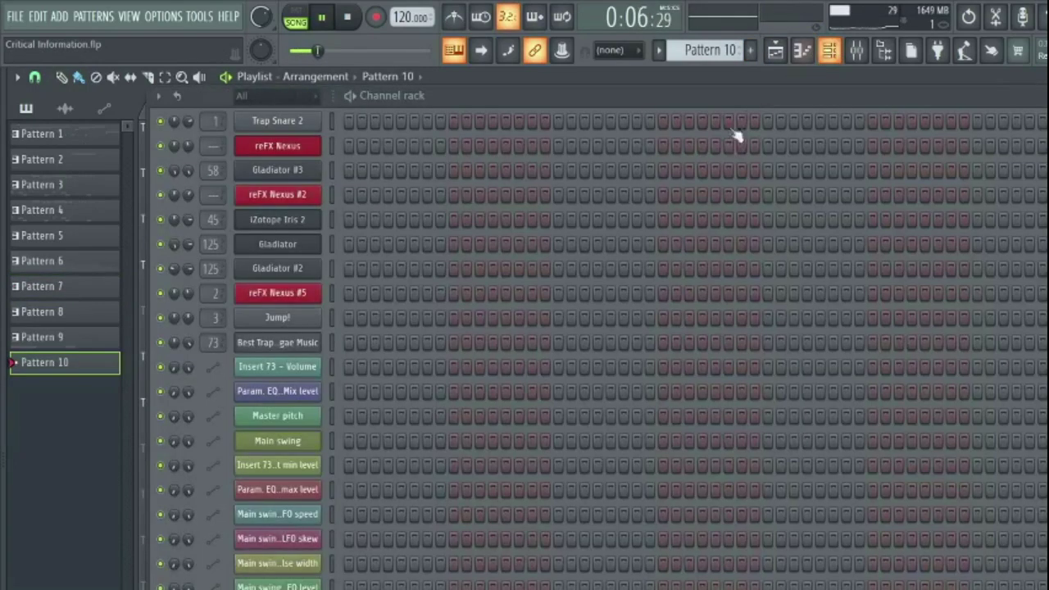
{"action": "left_click", "coordinate": [332, 318]}
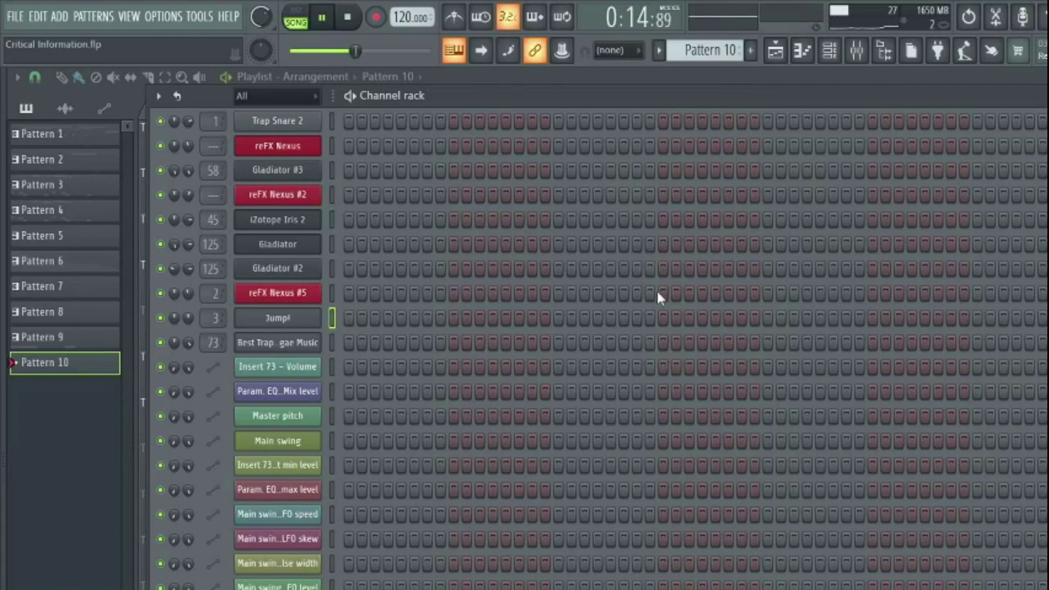
{"action": "left_click", "coordinate": [277, 317]}
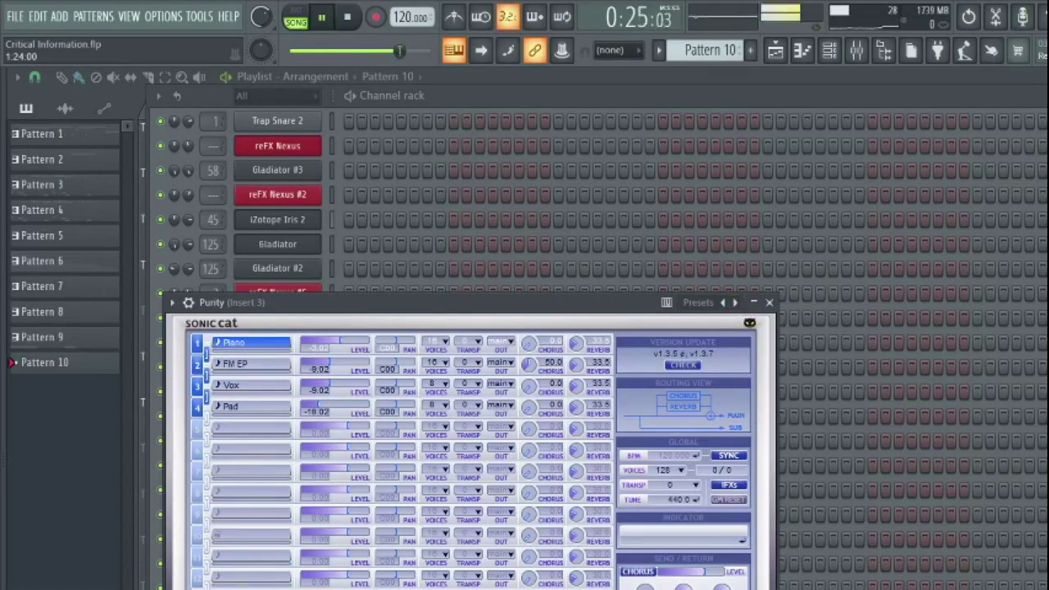
Step: Load FAT Bass 1 from Purity's Bass Synth category and route the channel to mixer track 60
{"action": "left_click", "coordinate": [252, 342]}
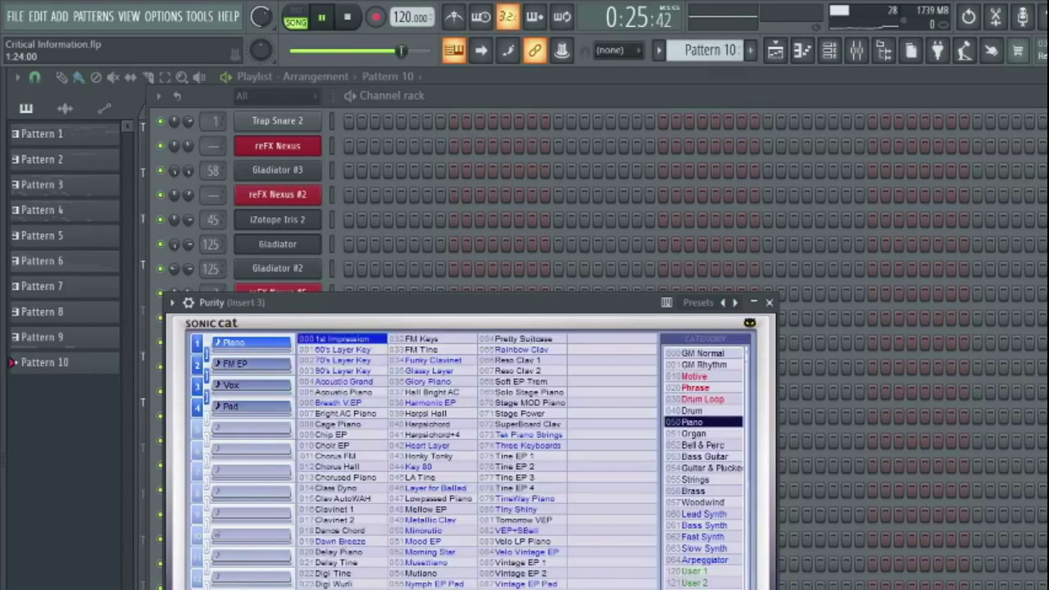
{"action": "left_click", "coordinate": [703, 526]}
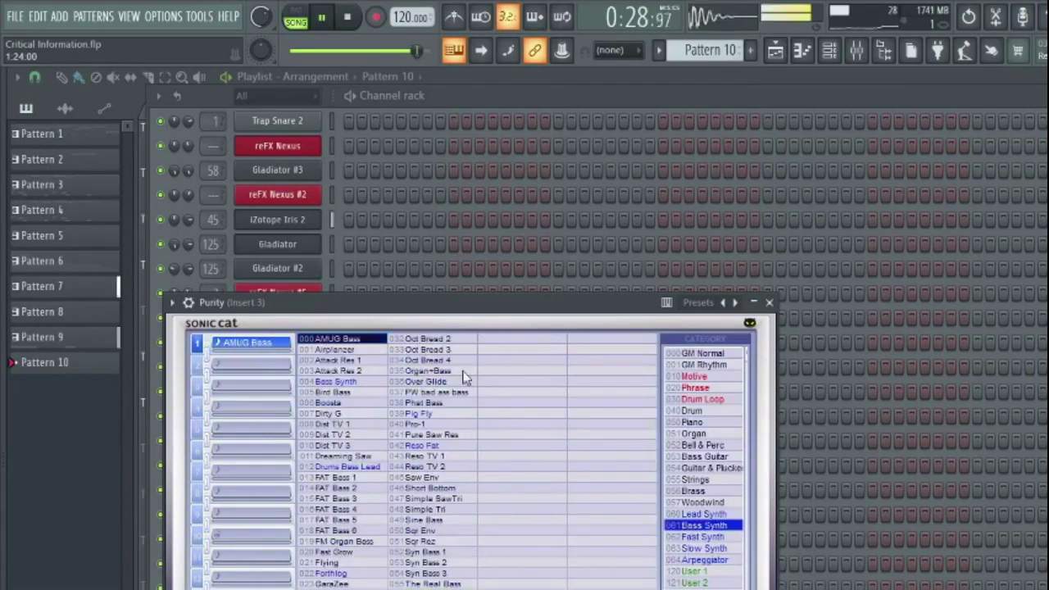
{"action": "left_click", "coordinate": [366, 477]}
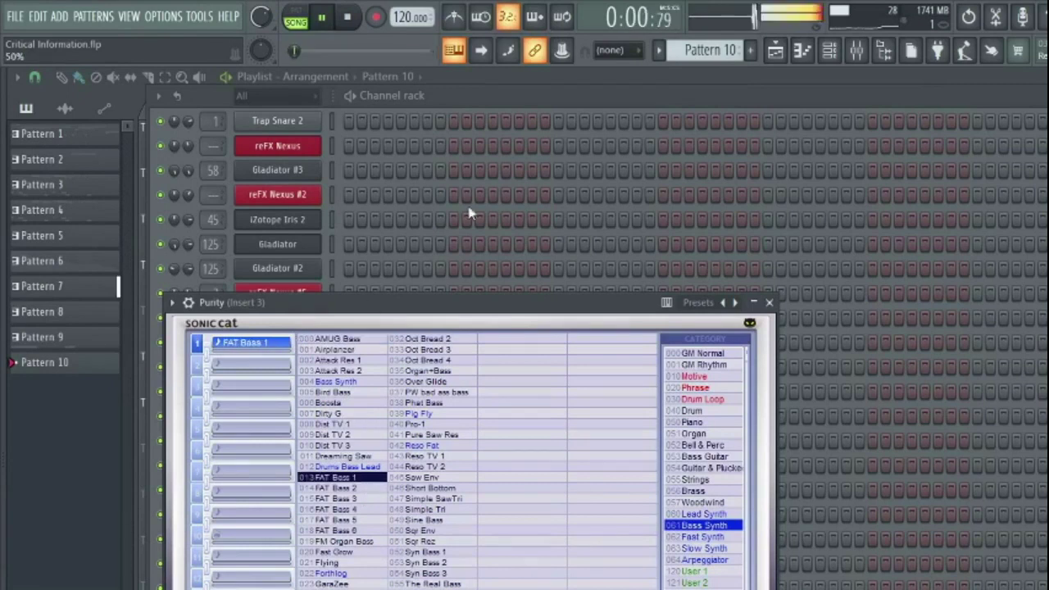
{"action": "left_click", "coordinate": [558, 97]}
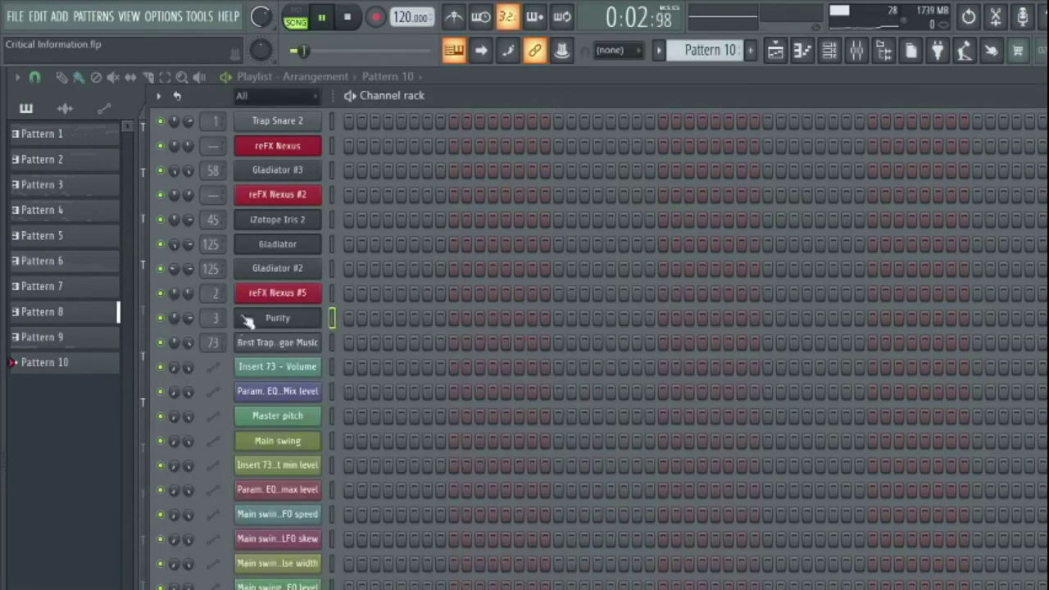
{"action": "left_click_drag", "start_coordinate": [211, 321], "coordinate": [215, 310]}
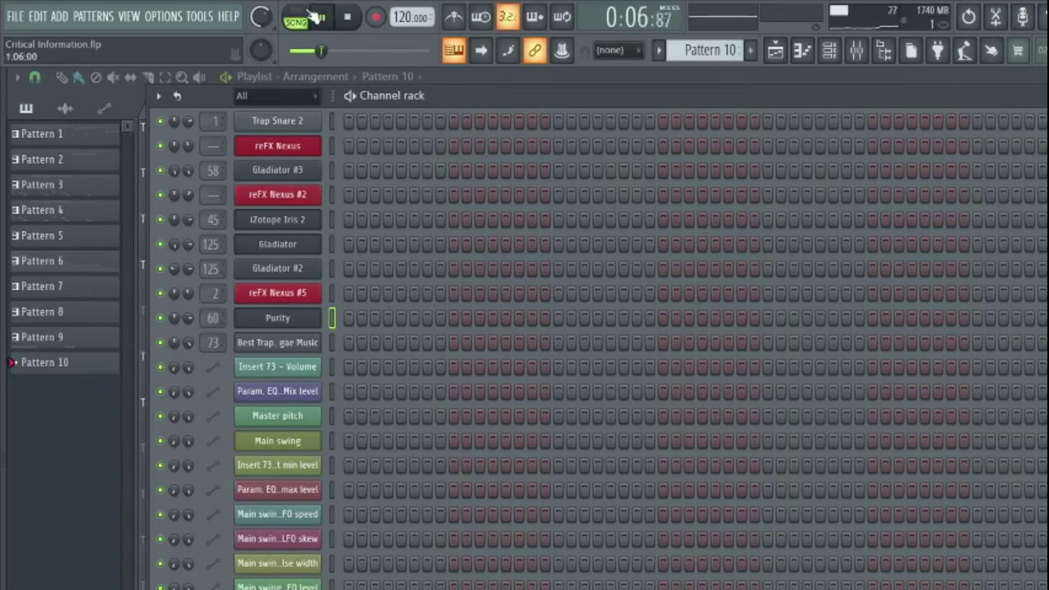
Step: With Pattern 10 playing in pattern mode, draw four C4 notes across bars 1 and 2 of Purity's piano roll
{"action": "left_click", "coordinate": [312, 17]}
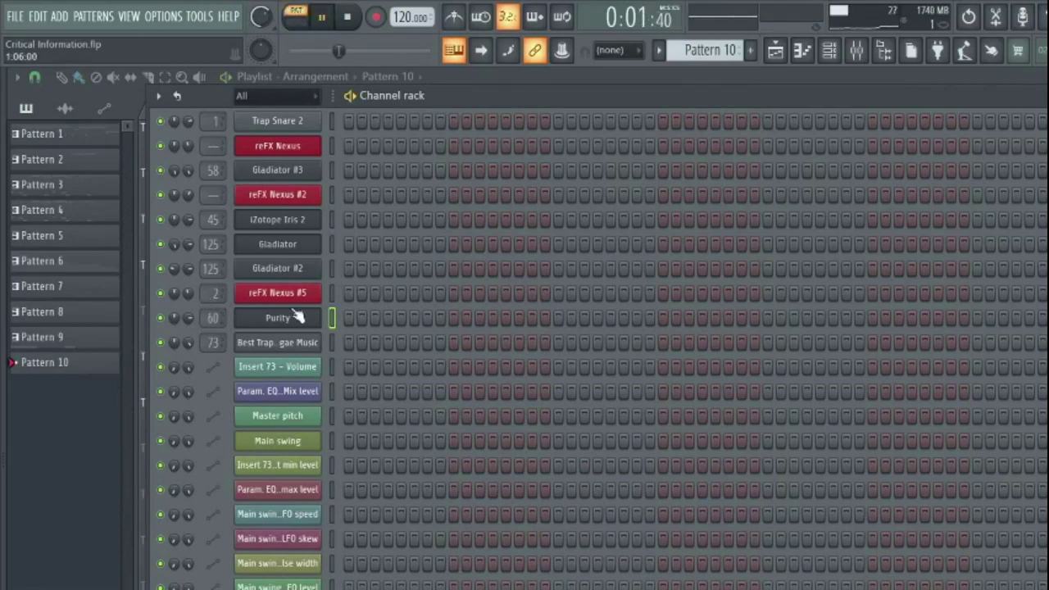
{"action": "key", "text": "F7"}
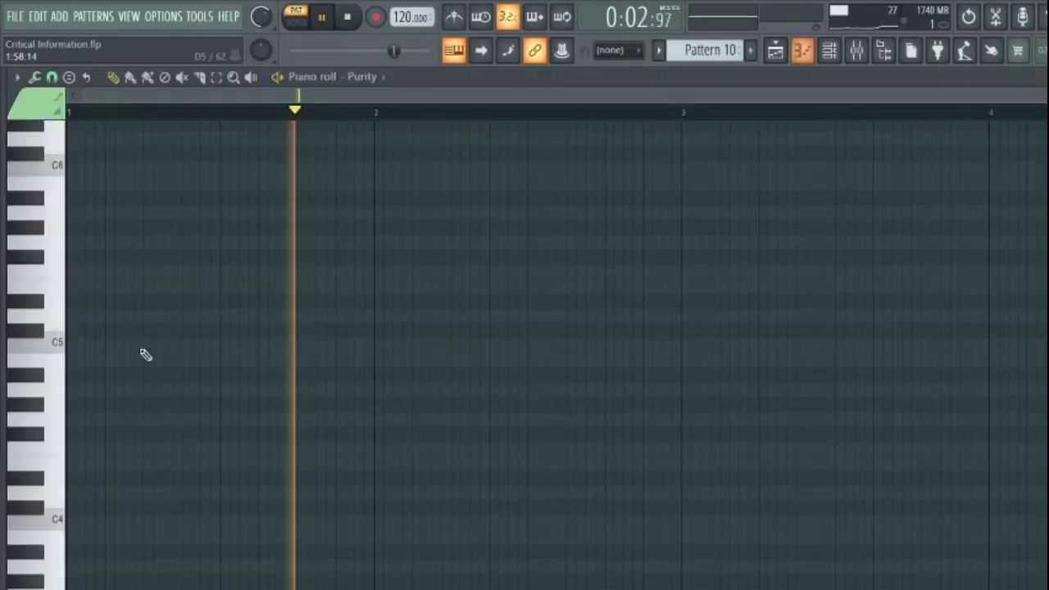
{"action": "left_click", "coordinate": [52, 350]}
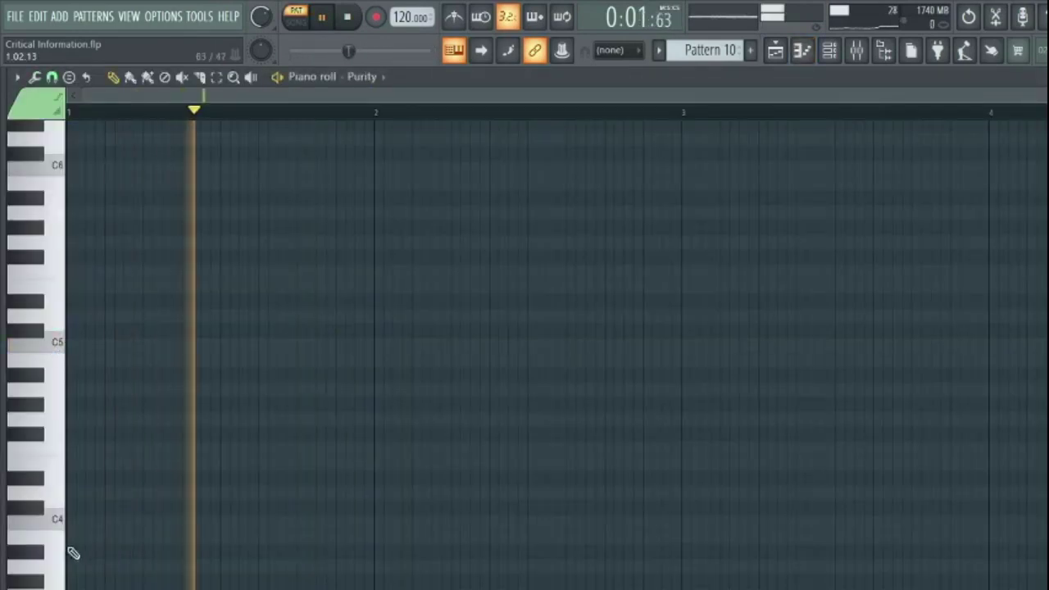
{"action": "left_click", "coordinate": [90, 521]}
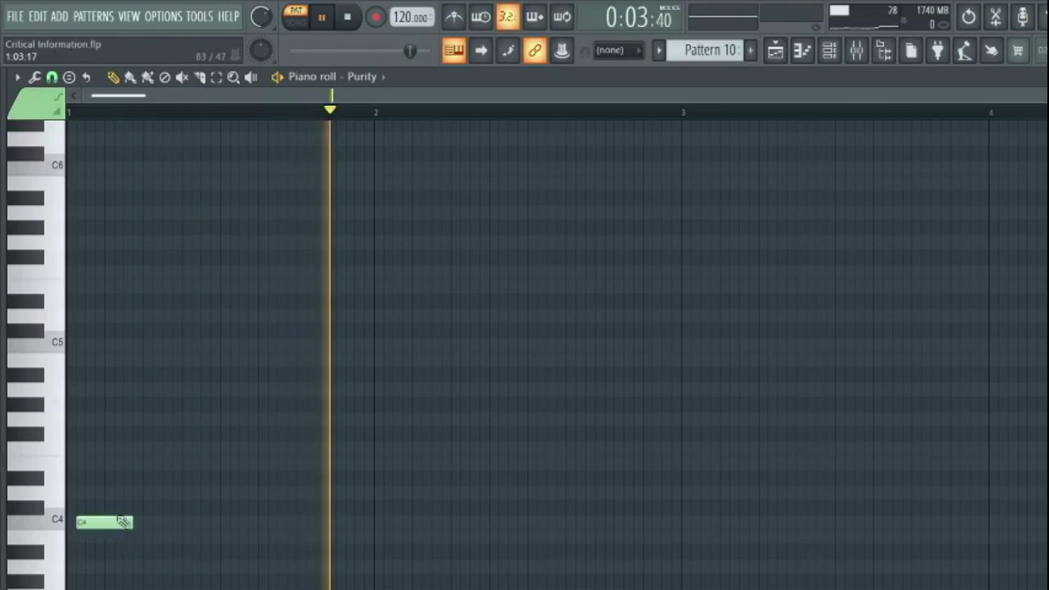
{"action": "left_click", "coordinate": [233, 523]}
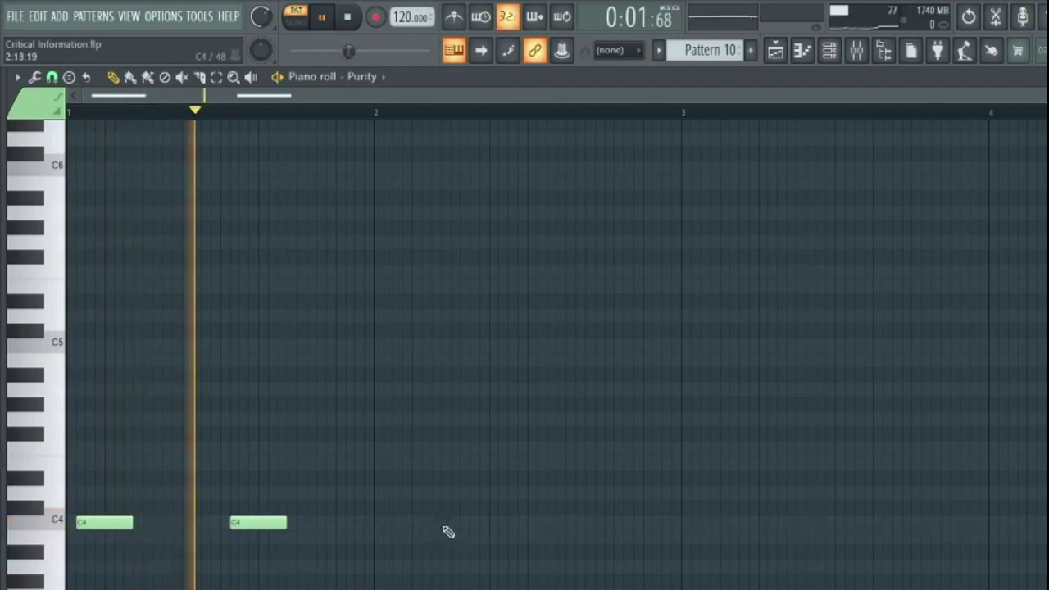
{"action": "left_click", "coordinate": [447, 523]}
{"action": "left_click_drag", "start_coordinate": [516, 535], "coordinate": [554, 534]}
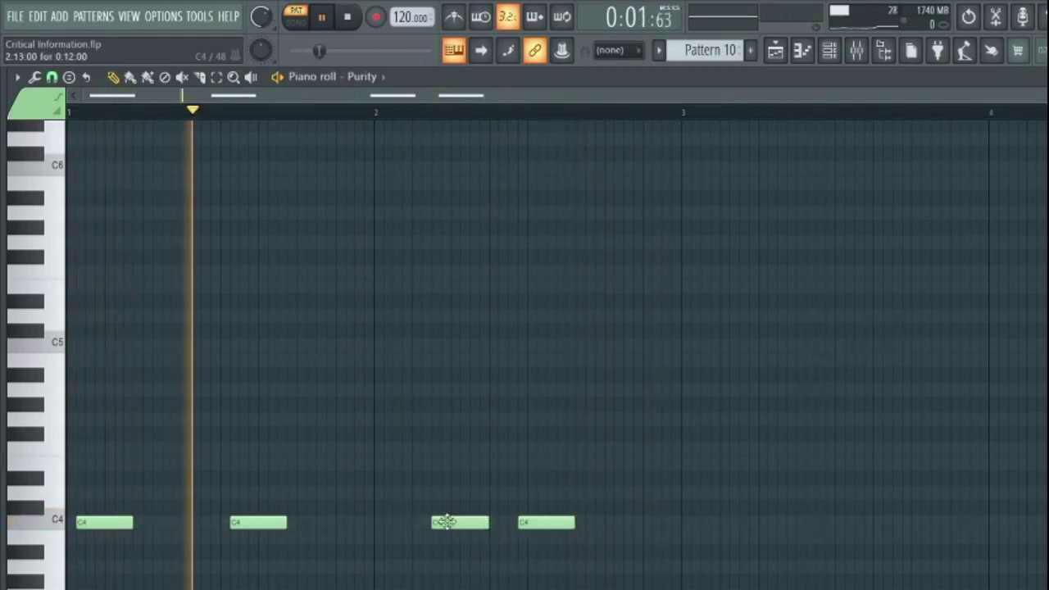
{"action": "left_click_drag", "start_coordinate": [453, 521], "coordinate": [463, 521]}
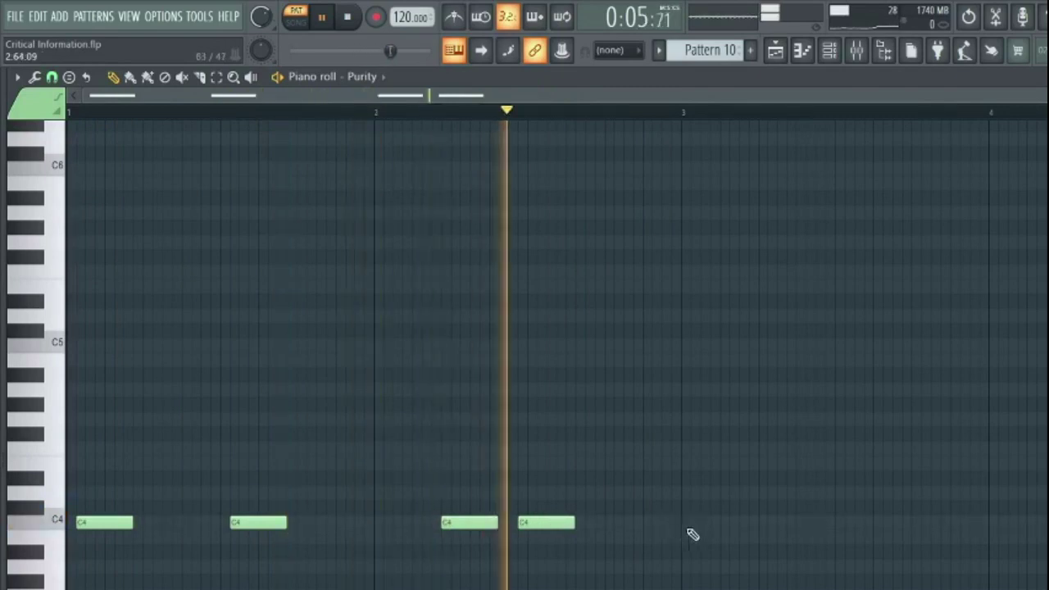
Step: Add a very short E4 note at bar 3, a long A3 filling most of bar 3, and a C4 note starting at bar 4
{"action": "left_click", "coordinate": [686, 463]}
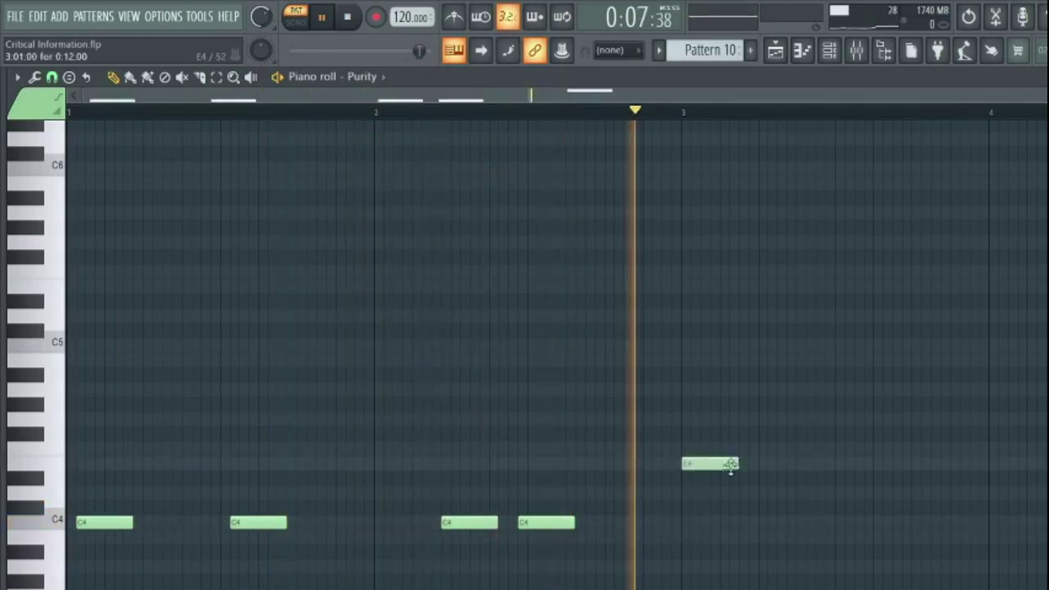
{"action": "mouse_move", "coordinate": [735, 465]}
{"action": "left_mouse_down"}
{"action": "mouse_move", "coordinate": [795, 465]}
{"action": "mouse_move", "coordinate": [738, 464]}
{"action": "left_mouse_up"}
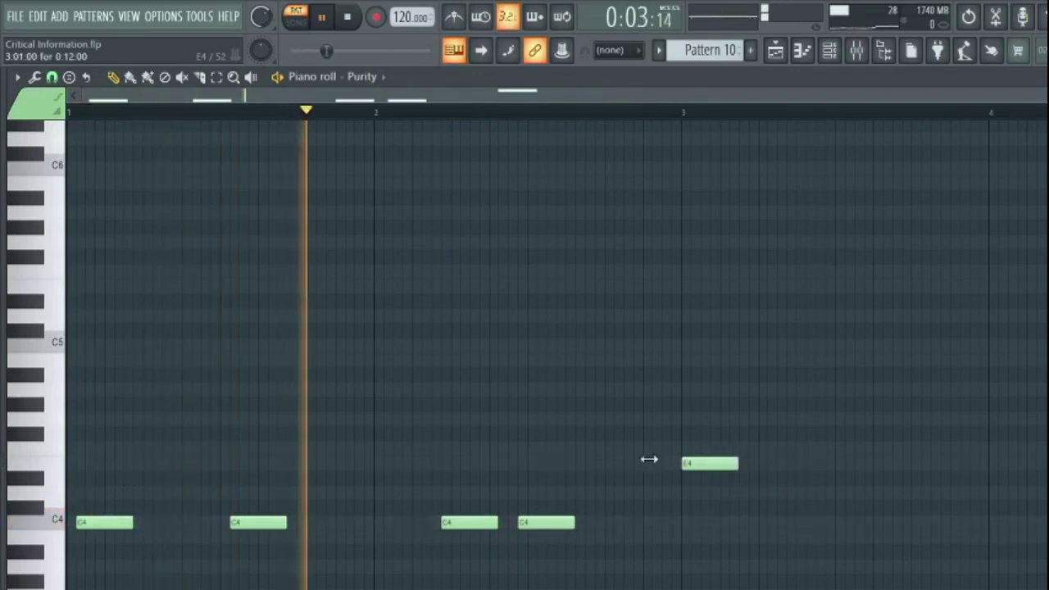
{"action": "left_click_drag", "start_coordinate": [649, 459], "coordinate": [684, 552]}
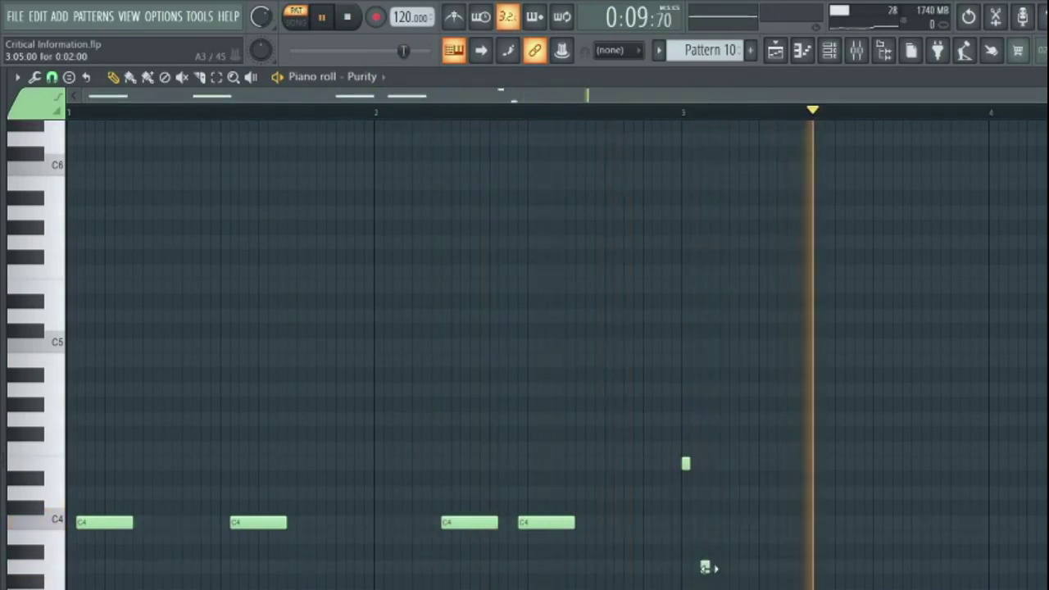
{"action": "left_click_drag", "start_coordinate": [704, 567], "coordinate": [979, 537]}
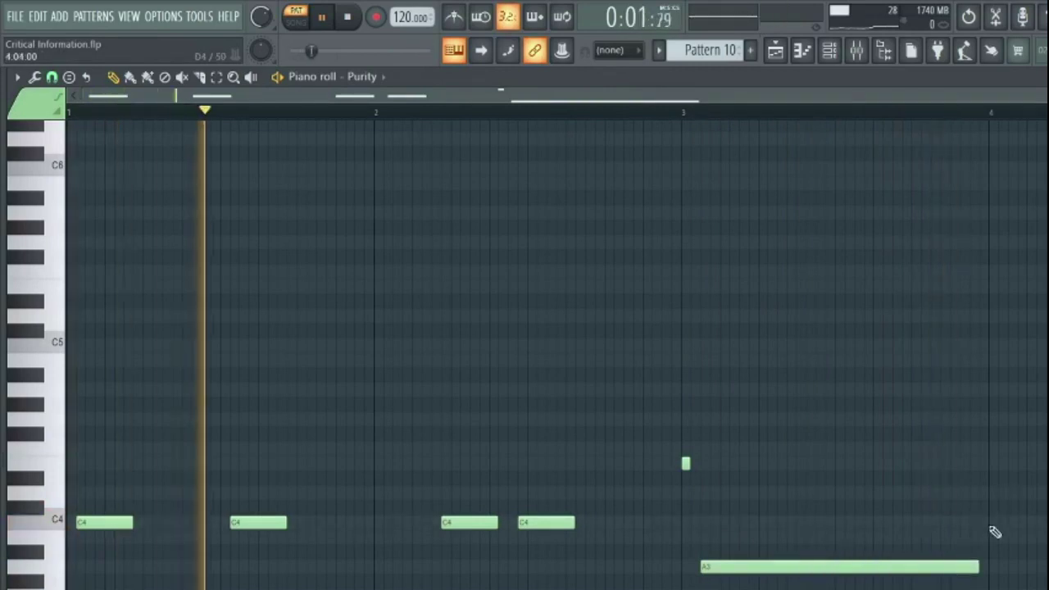
{"action": "left_click", "coordinate": [992, 523]}
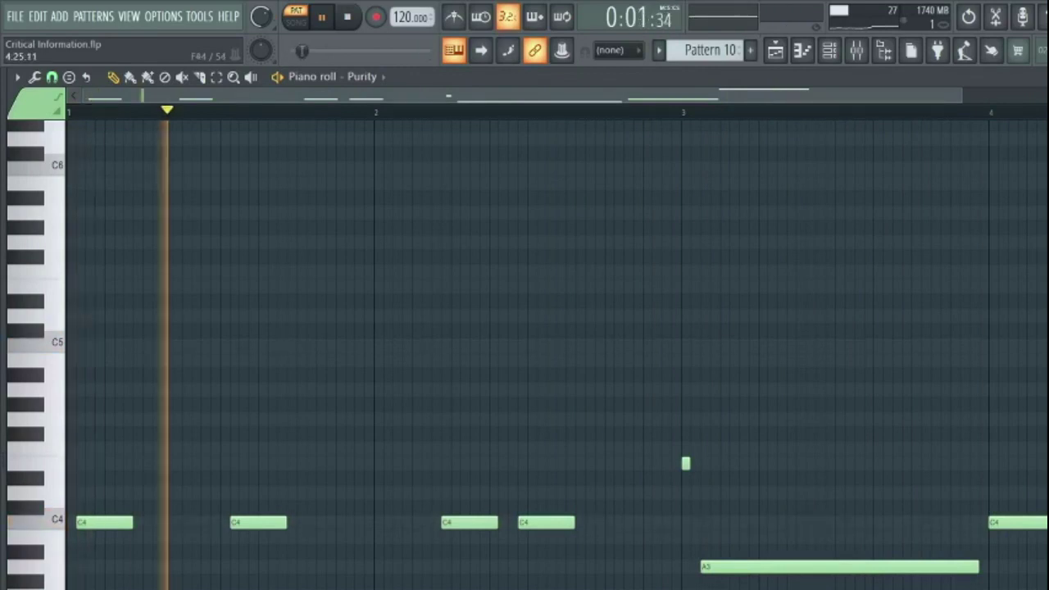
Step: Place Pattern 10 on Track 8 of the playlist at bar 5 and repeat it back to back past bar 17
{"action": "left_click", "coordinate": [776, 54]}
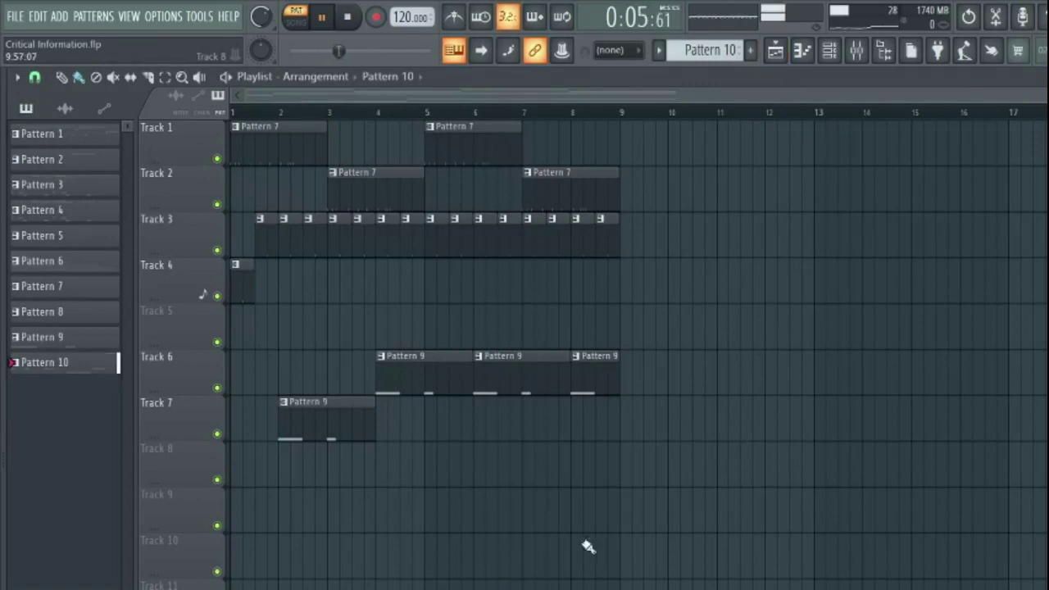
{"action": "left_click", "coordinate": [436, 456]}
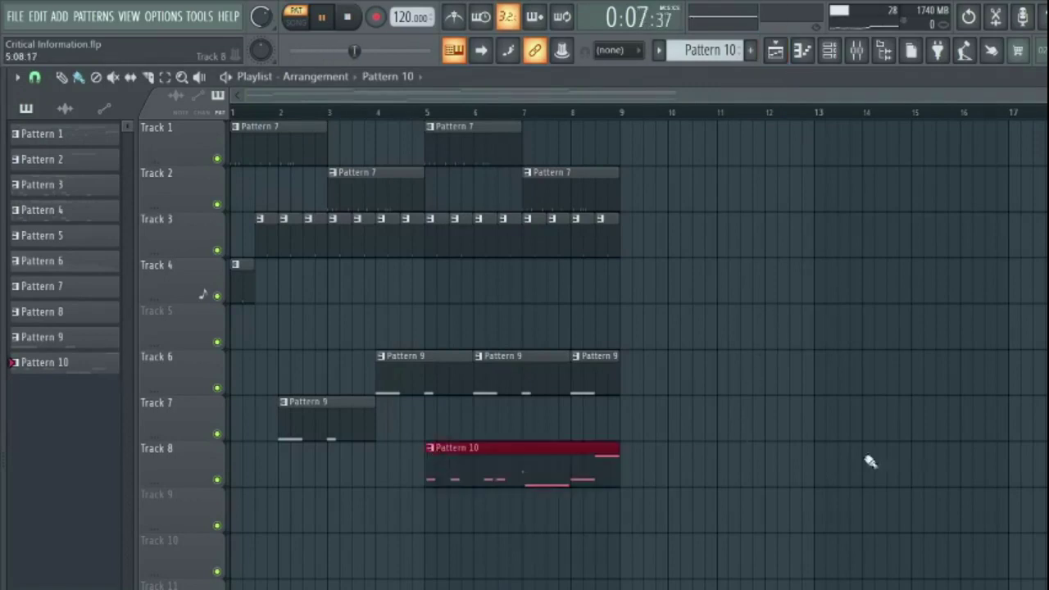
{"action": "mouse_move", "coordinate": [870, 462]}
{"action": "left_mouse_down"}
{"action": "mouse_move", "coordinate": [1025, 424]}
{"action": "mouse_move", "coordinate": [1038, 438]}
{"action": "left_mouse_up"}
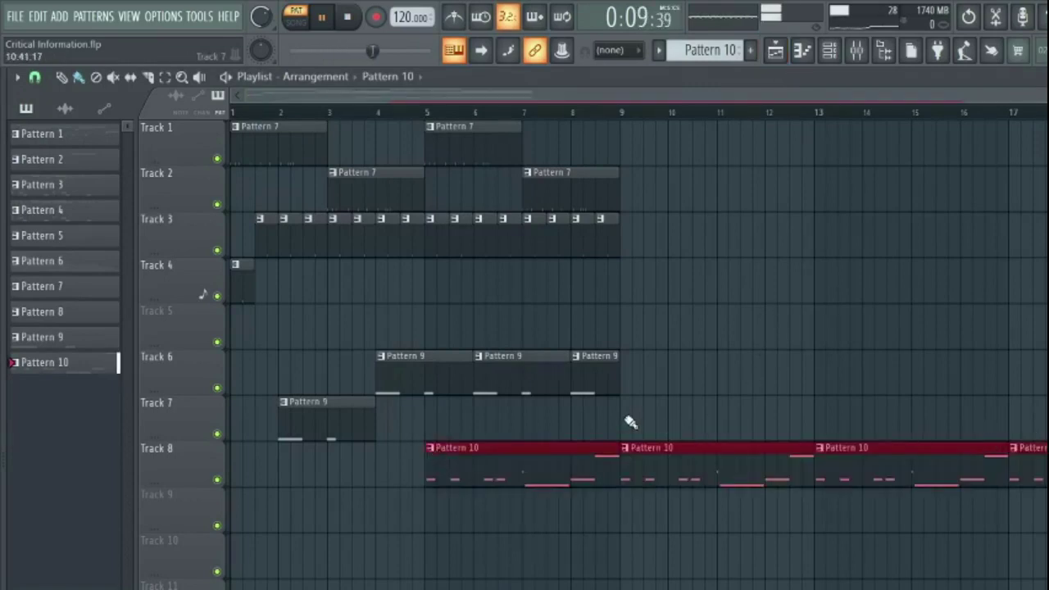
Step: Select all clips on Tracks 1 to 7 from bar 1 up to bar 9
{"action": "left_click_drag", "start_coordinate": [633, 422], "coordinate": [134, 109]}
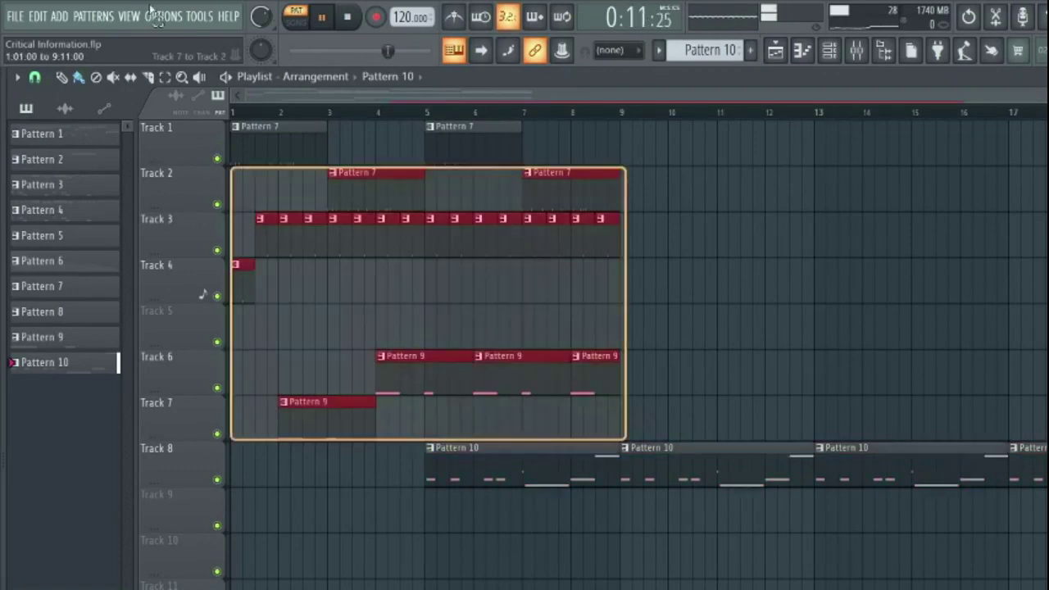
{"action": "left_click_drag", "start_coordinate": [150, 10], "coordinate": [152, 13]}
{"action": "key", "text": "Delete"}
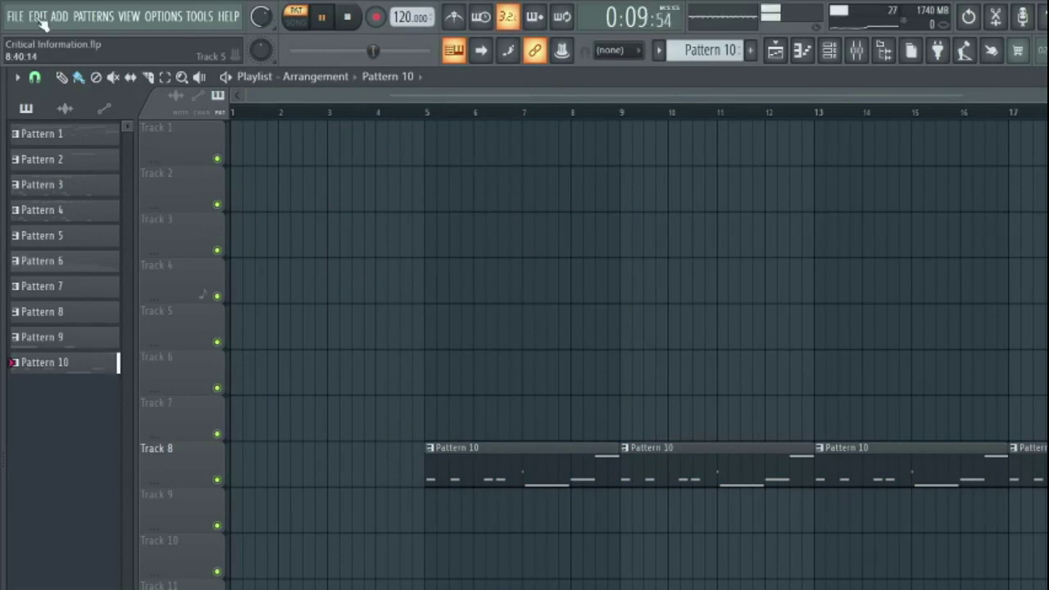
{"action": "key", "text": "ctrl+z"}
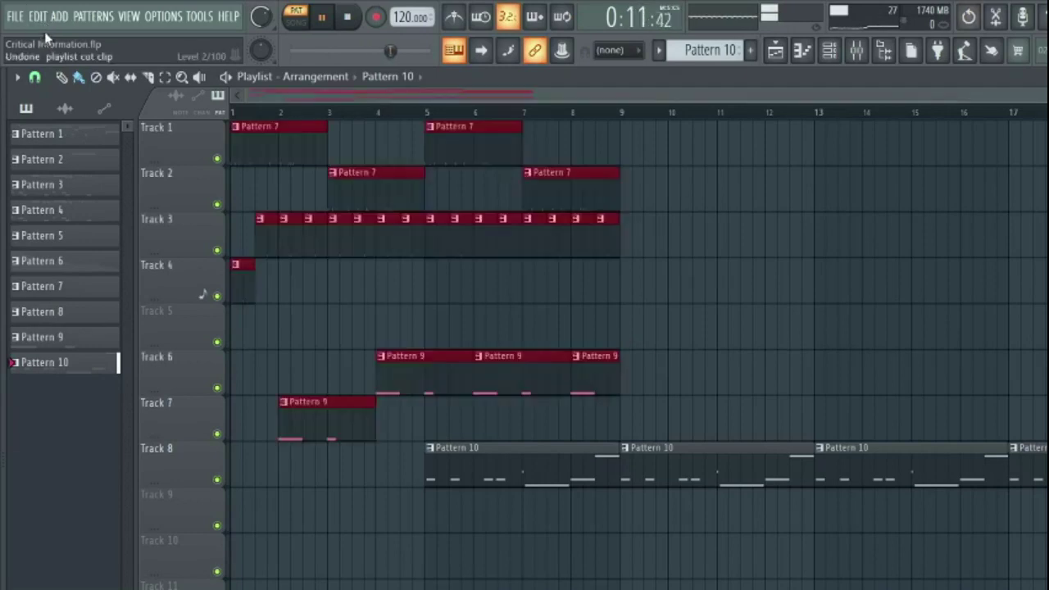
{"action": "key", "text": "ctrl+x"}
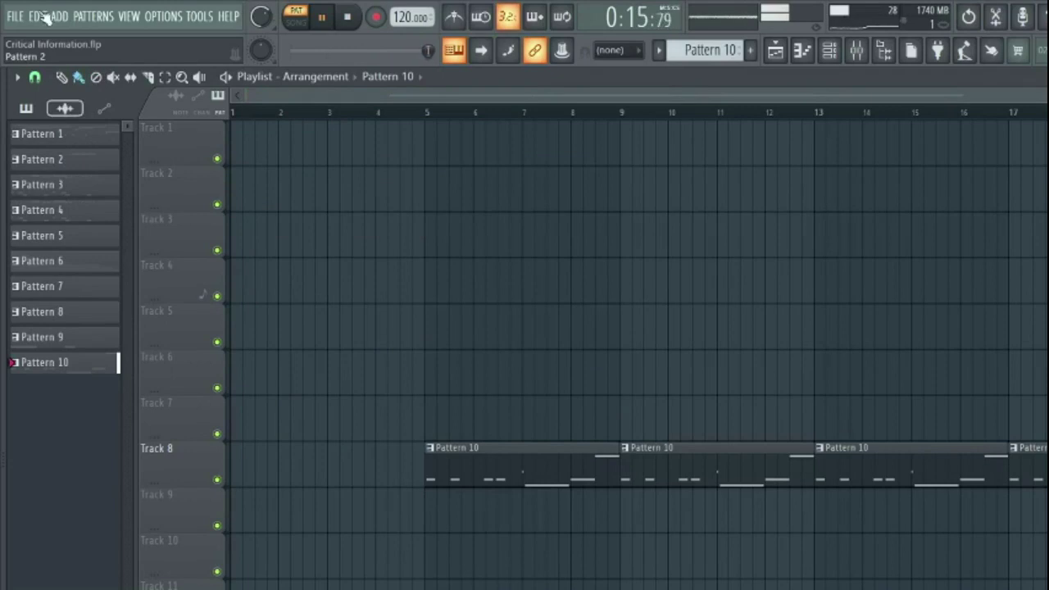
{"action": "key", "text": "ctrl+z"}
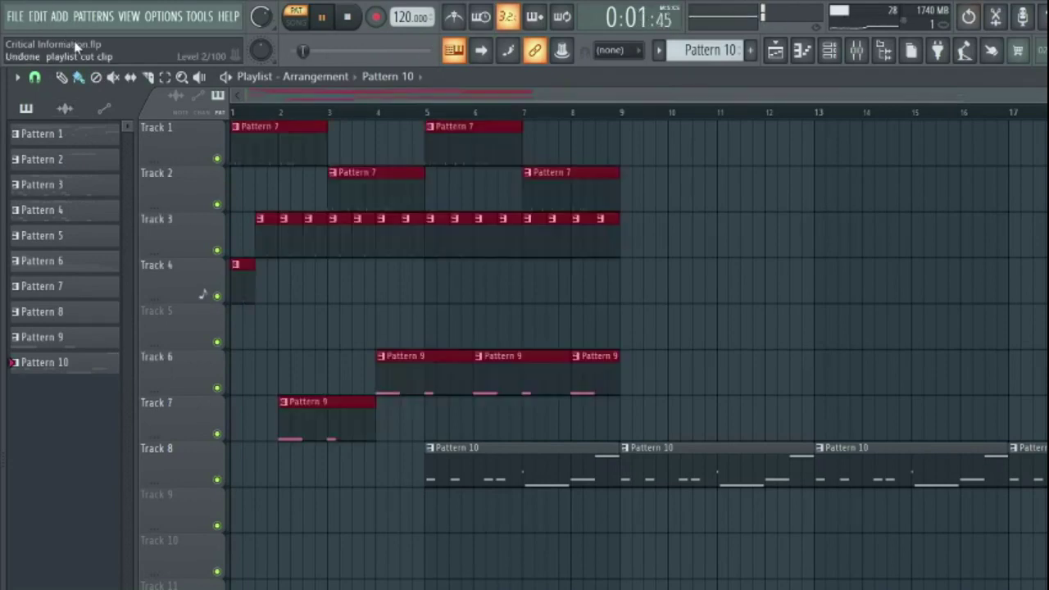
Step: Duplicate the selected clips so the section repeats from bar 9 and again from bar 17
{"action": "key", "text": "ctrl+b"}
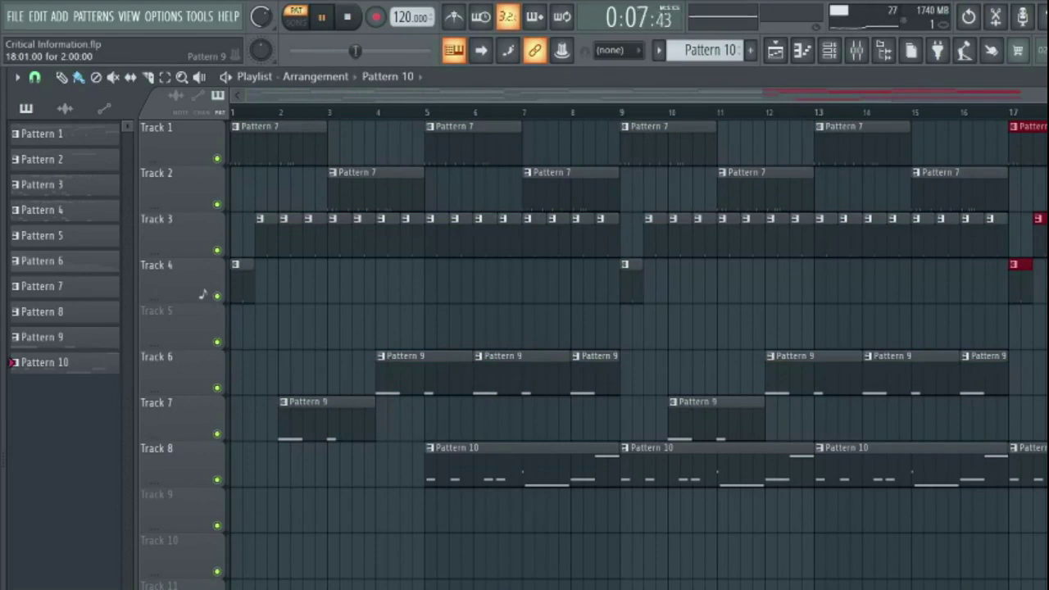
Step: Duplicate the selected playlist clips once more and play the arrangement in song mode
{"action": "key", "text": "ctrl+d"}
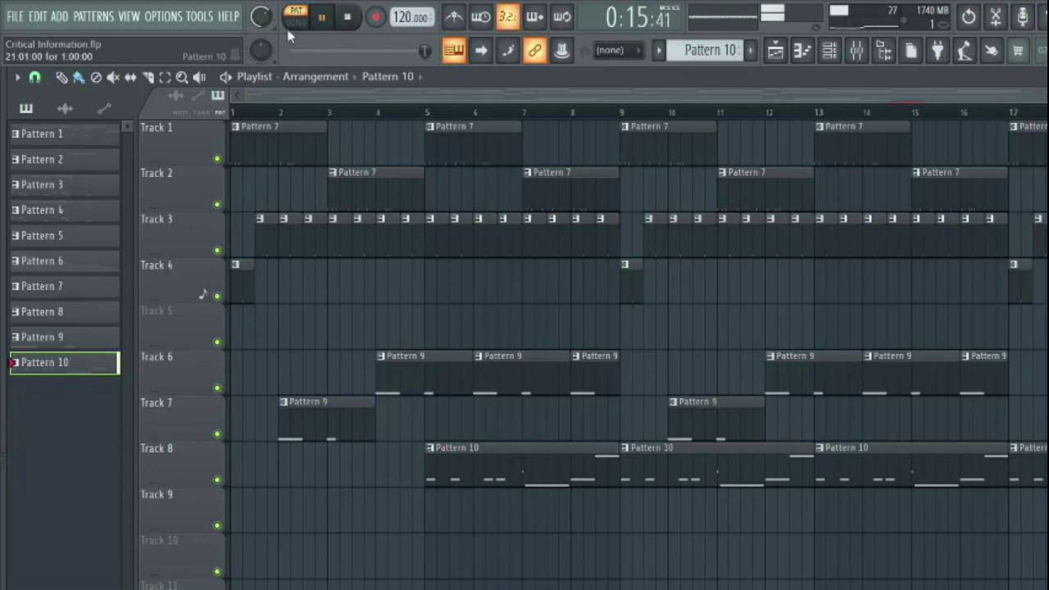
{"action": "key", "text": "l"}
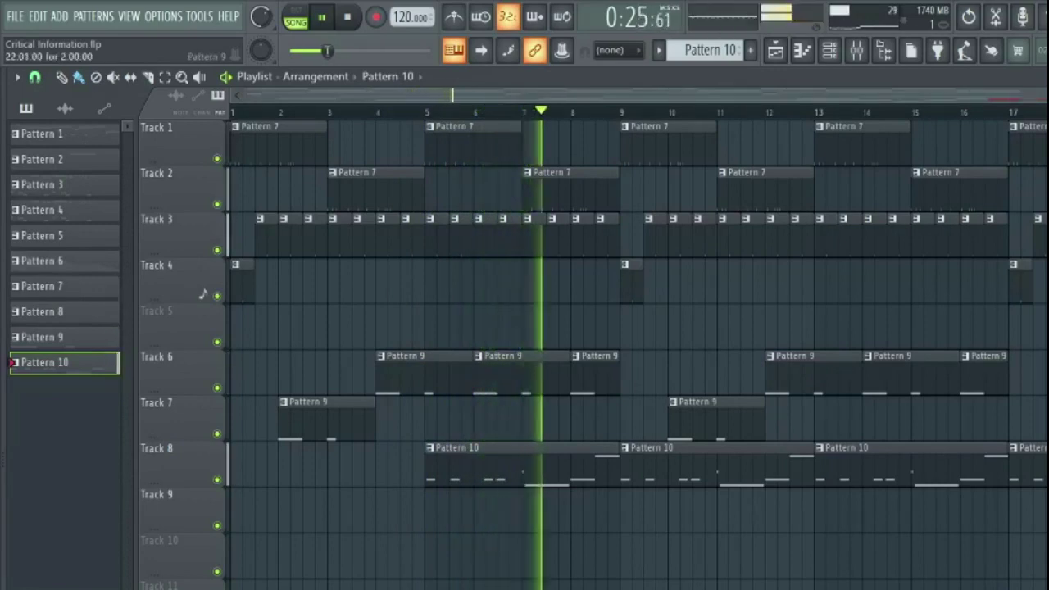
Step: Load Fruity Stereo Shaper on the mixer's Master track and bring up its controls
{"action": "left_click", "coordinate": [861, 49]}
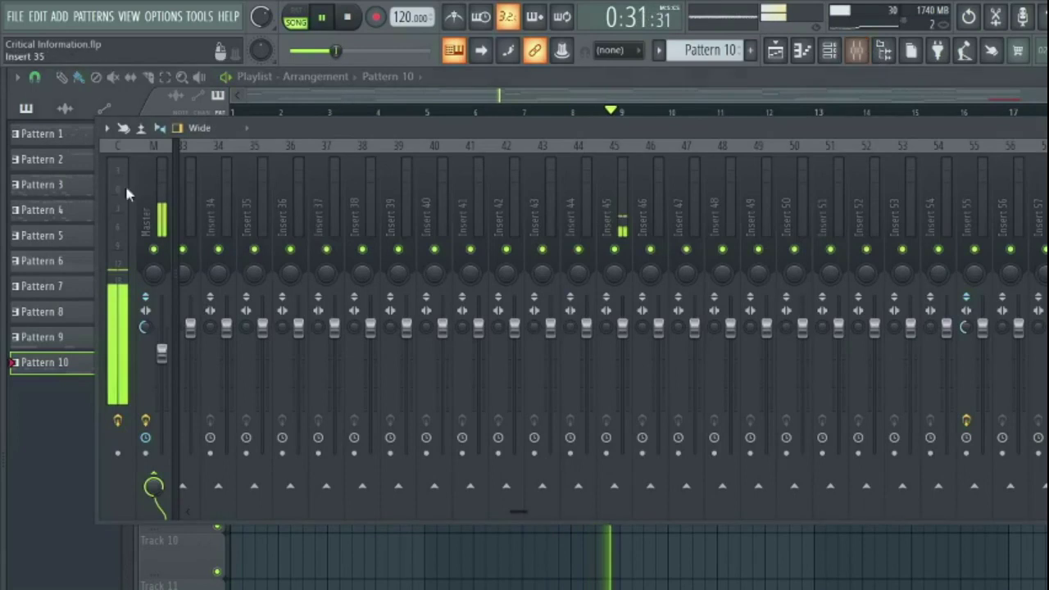
{"action": "left_click", "coordinate": [109, 207]}
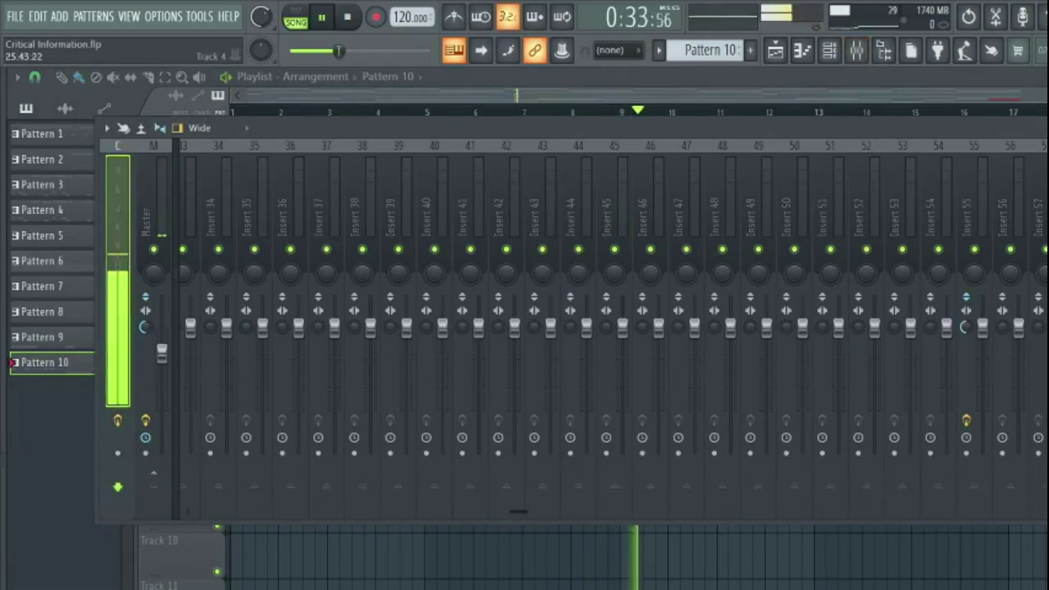
{"action": "left_click", "coordinate": [160, 201]}
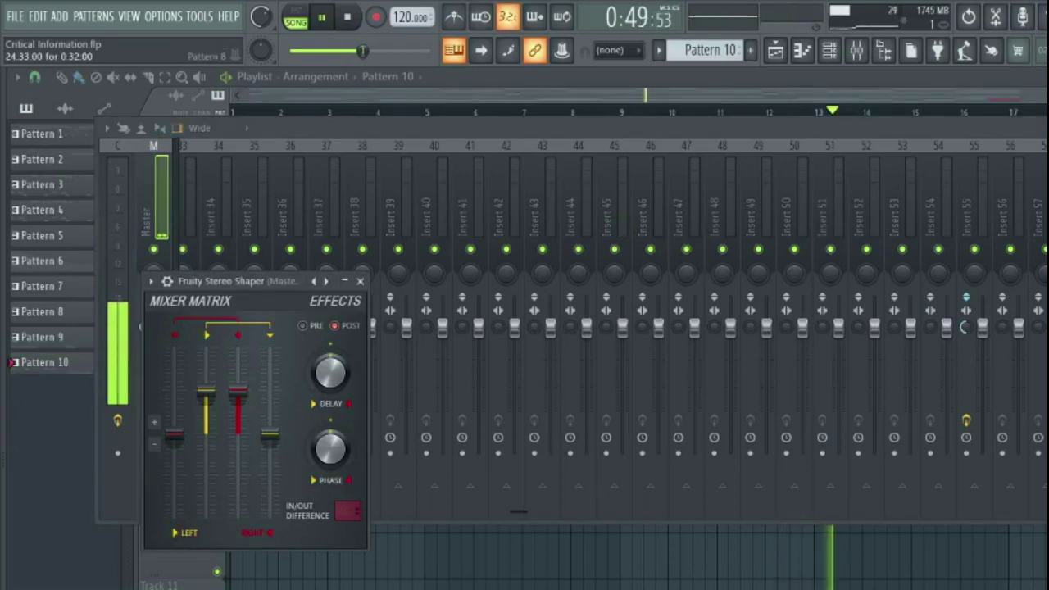
{"action": "key", "text": "Escape"}
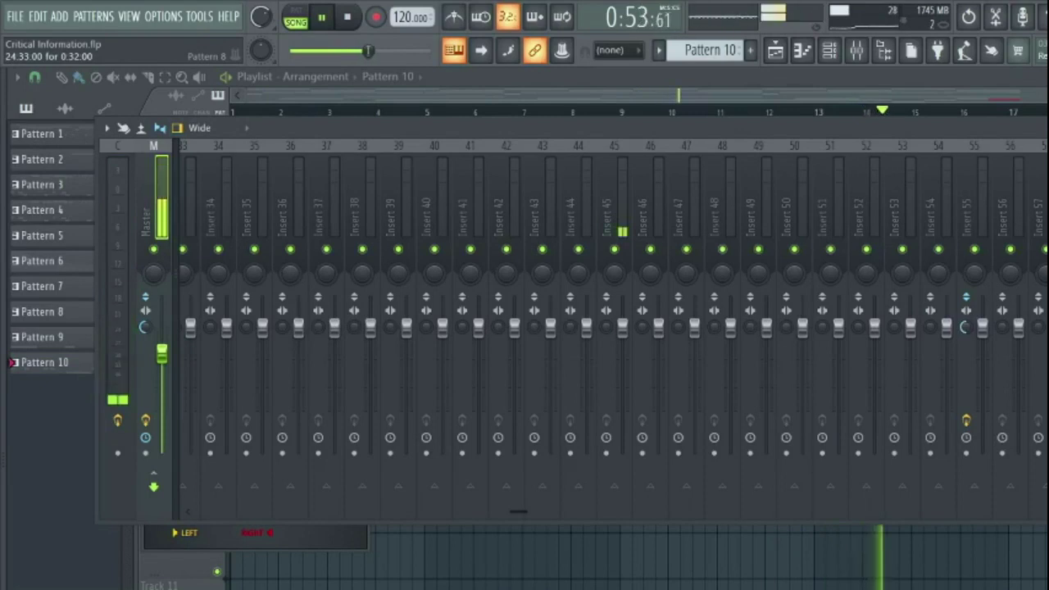
{"action": "left_click", "coordinate": [147, 438]}
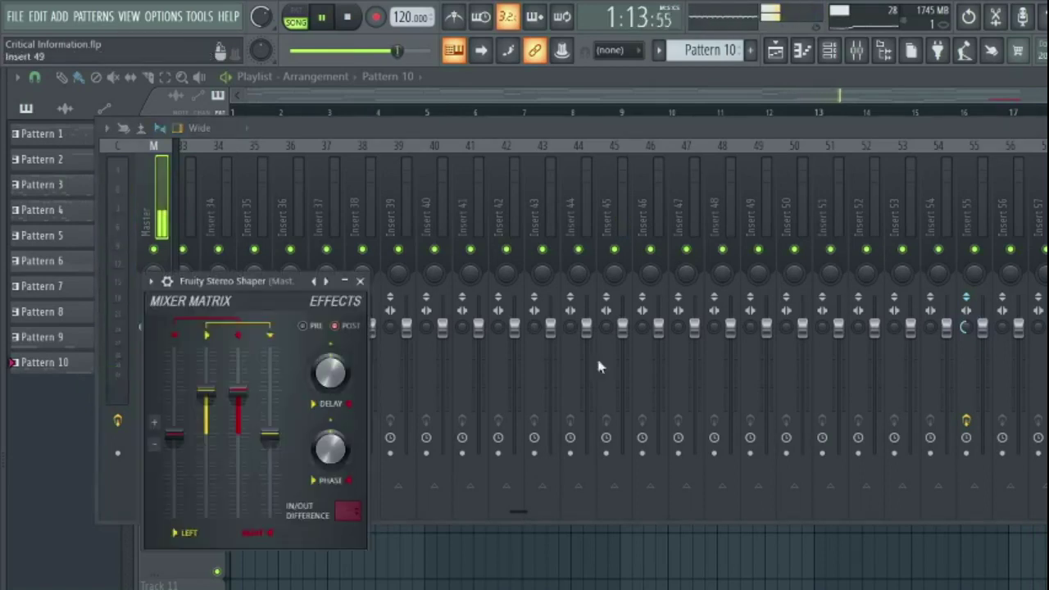
Step: In the Master's Stereo Shaper, offset delay and phase, set effects to pre, set left-into-right volume to -4.00 and raise the right-into-left volume
{"action": "left_click_drag", "start_coordinate": [330, 447], "coordinate": [330, 435]}
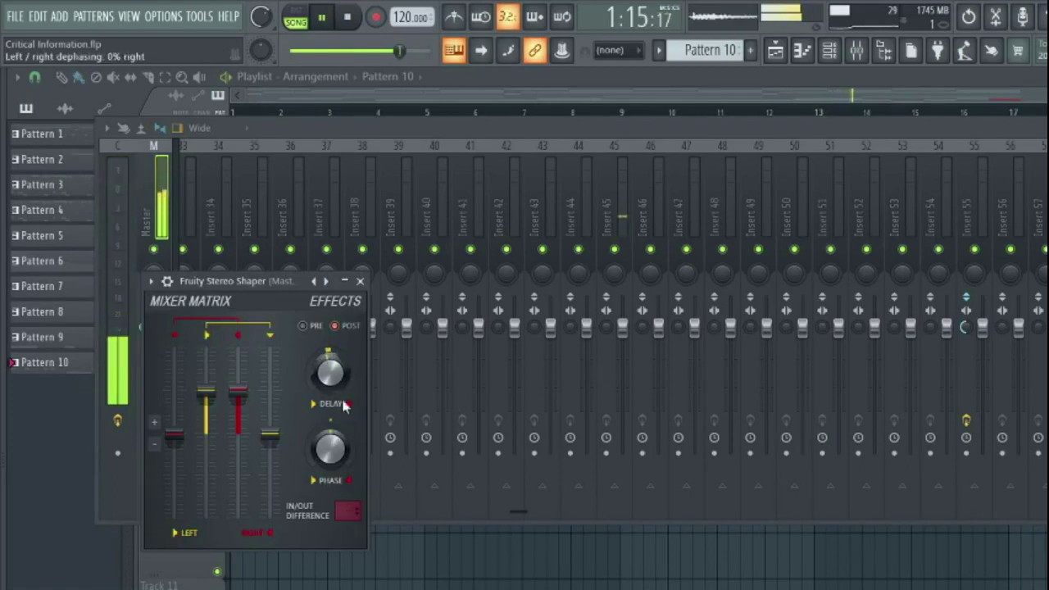
{"action": "left_click", "coordinate": [331, 326]}
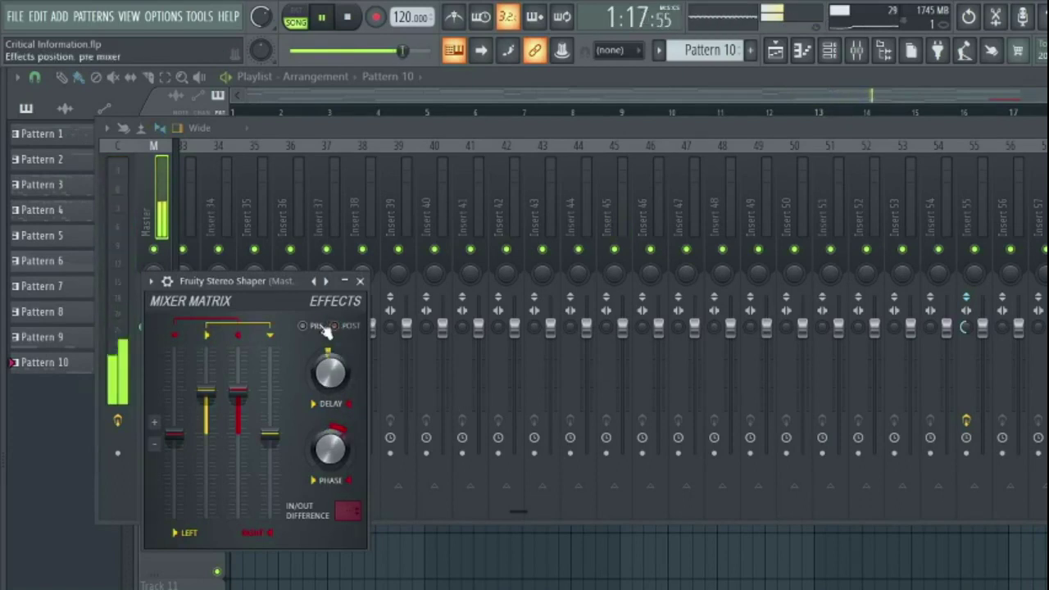
{"action": "left_click_drag", "start_coordinate": [269, 434], "coordinate": [273, 516]}
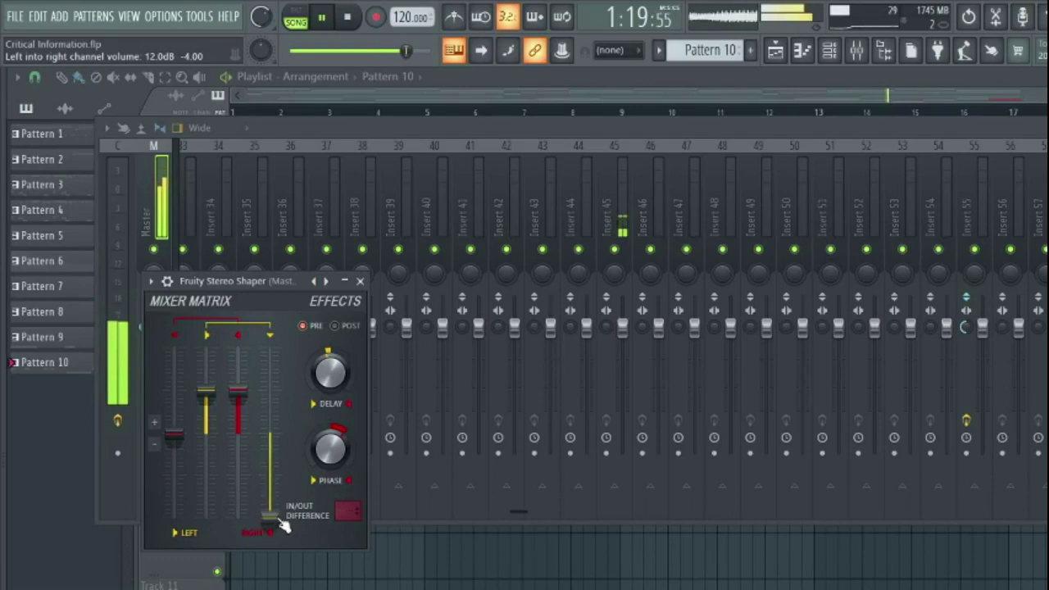
{"action": "left_click_drag", "start_coordinate": [173, 435], "coordinate": [175, 350]}
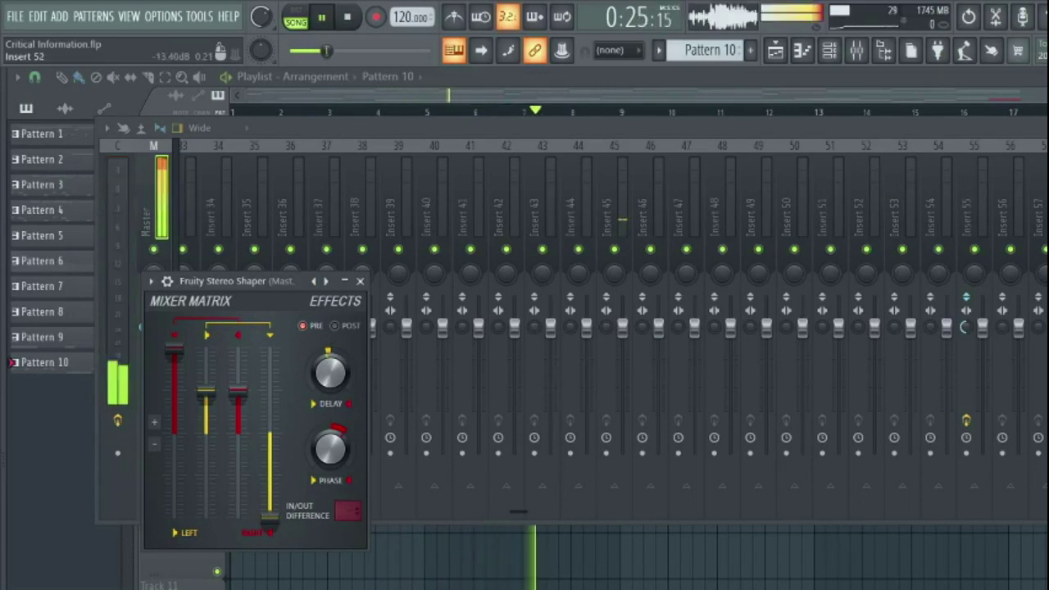
Step: Adjust the mix amount of Fruity Fast Dist on the Current mixer track and reverse the polarity of Insert 45
{"action": "key", "text": "F9"}
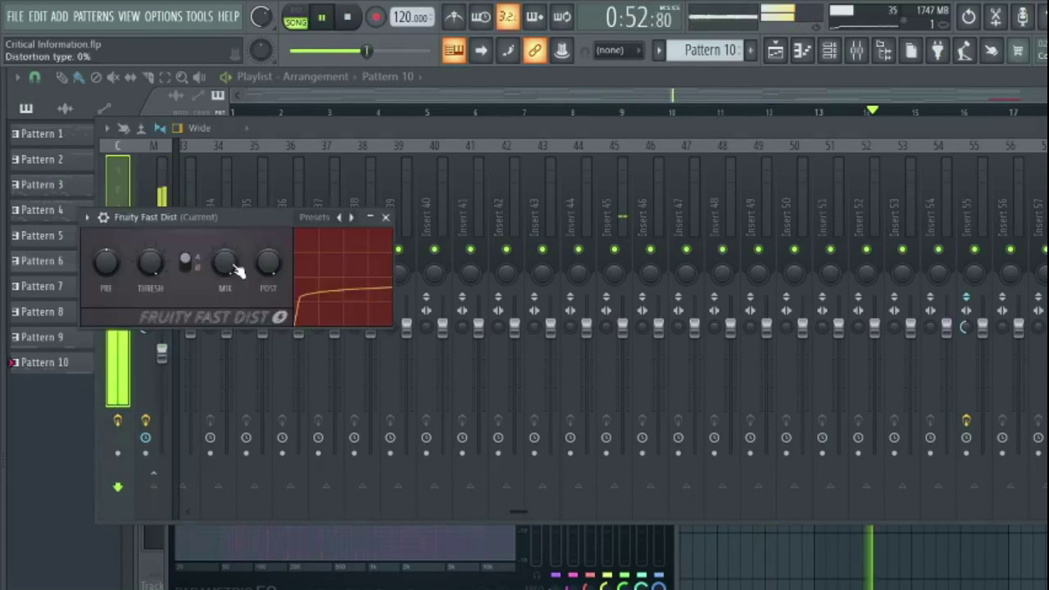
{"action": "left_click_drag", "start_coordinate": [225, 262], "coordinate": [224, 287]}
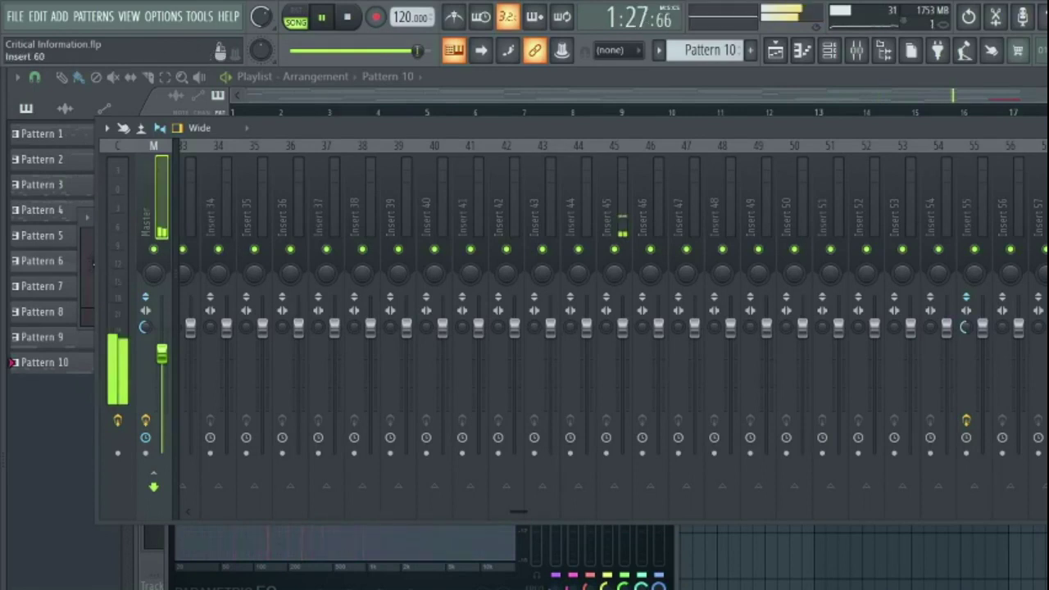
{"action": "left_click", "coordinate": [153, 487]}
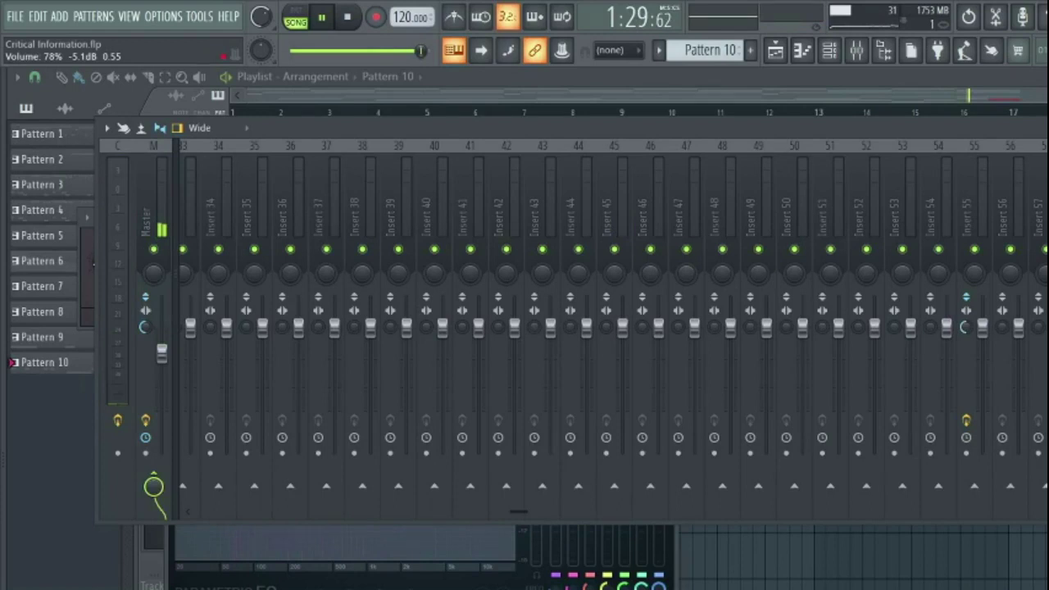
{"action": "left_click", "coordinate": [607, 299]}
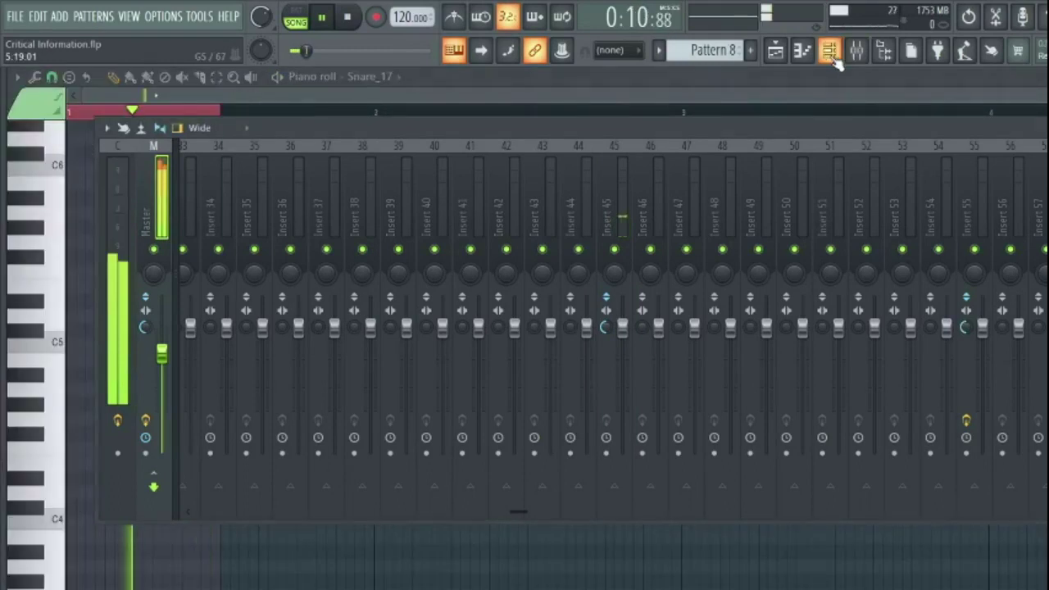
Step: Examine Snare_17's sample and miscellaneous channel settings, and look through the channels in the channel rack
{"action": "left_click", "coordinate": [830, 51]}
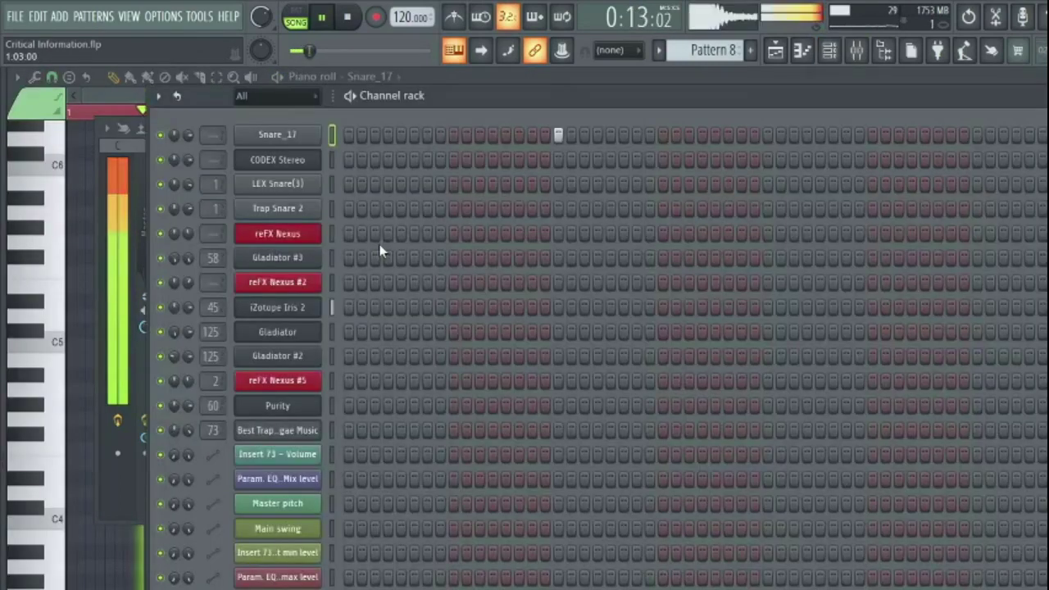
{"action": "left_click", "coordinate": [318, 135]}
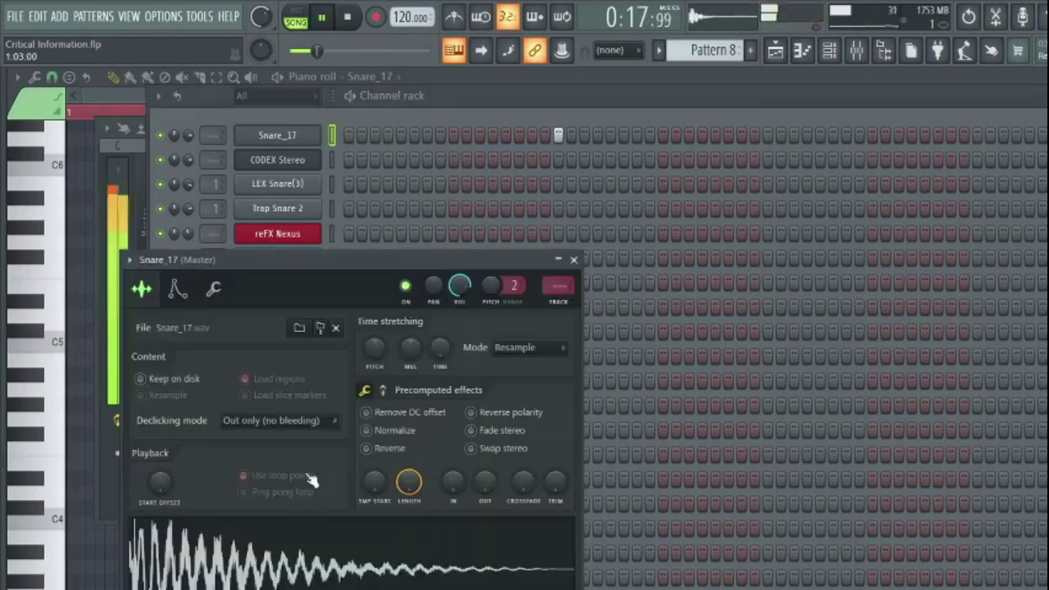
{"action": "left_click", "coordinate": [208, 291]}
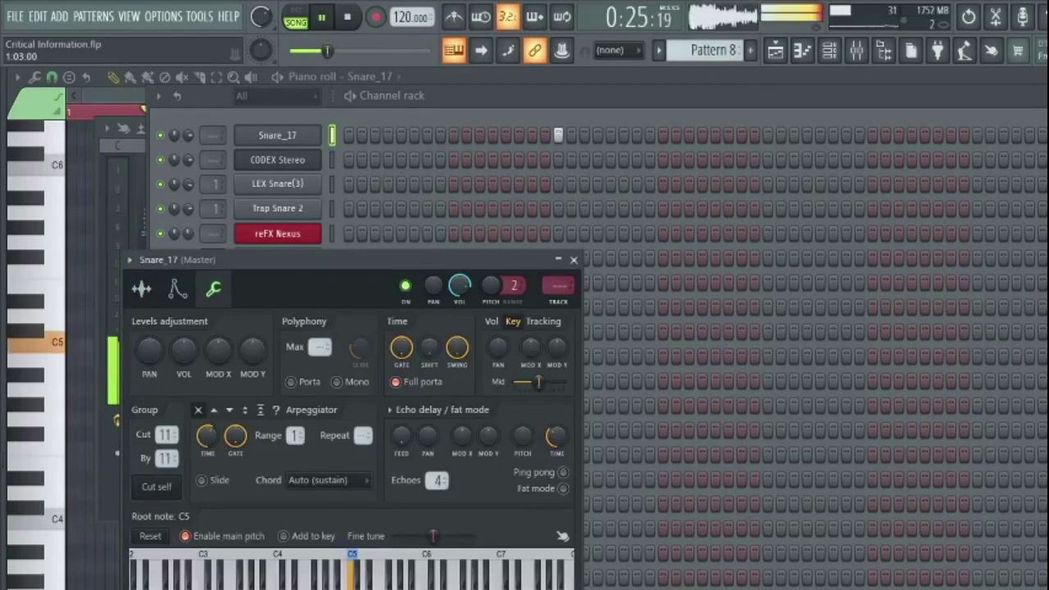
{"action": "key", "text": "Escape"}
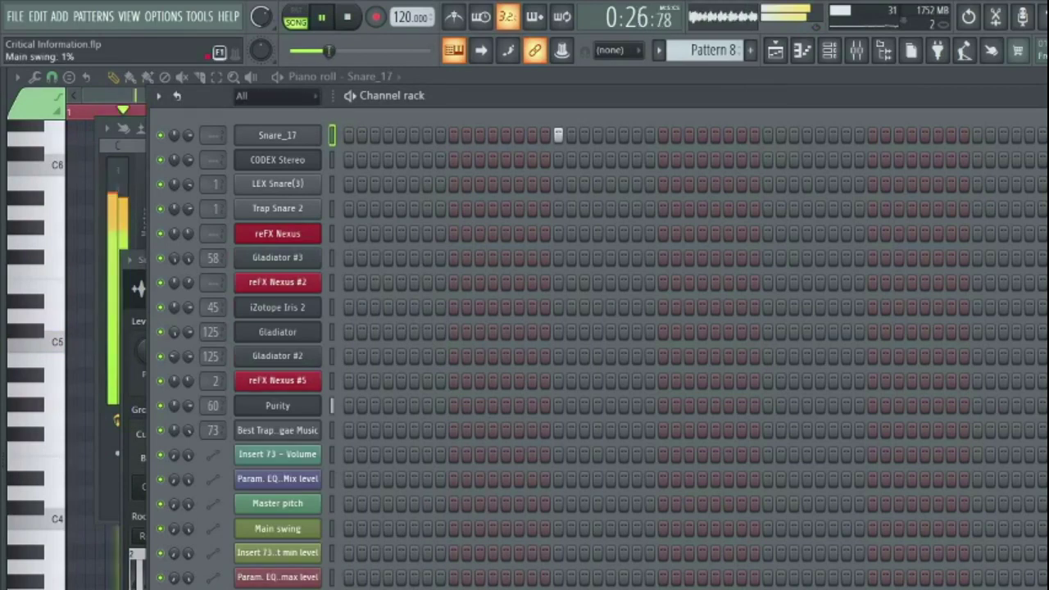
{"action": "scroll", "coordinate": [598, 348], "scroll_direction": "down", "scroll_amount": 1}
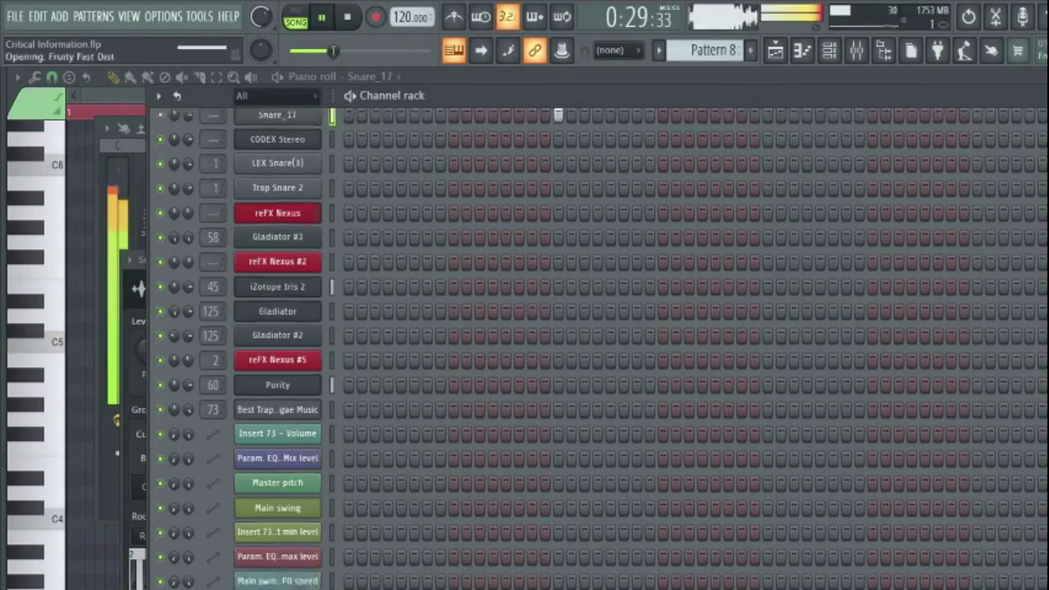
{"action": "scroll", "coordinate": [394, 238], "scroll_direction": "down", "scroll_amount": 4}
{"action": "scroll", "coordinate": [336, 135], "scroll_direction": "up", "scroll_amount": 1}
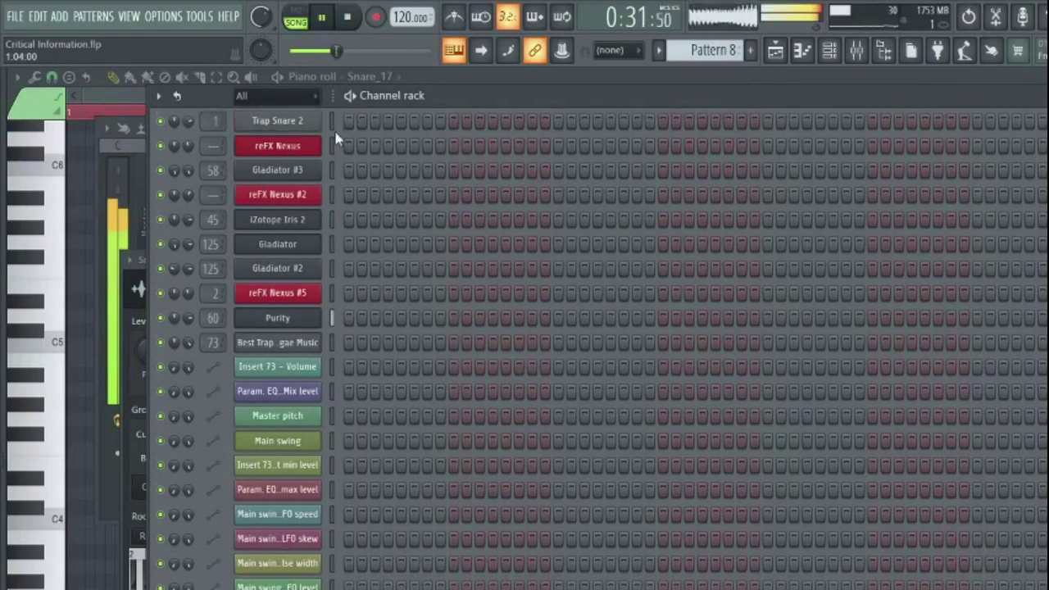
{"action": "scroll", "coordinate": [312, 123], "scroll_direction": "up", "scroll_amount": 1}
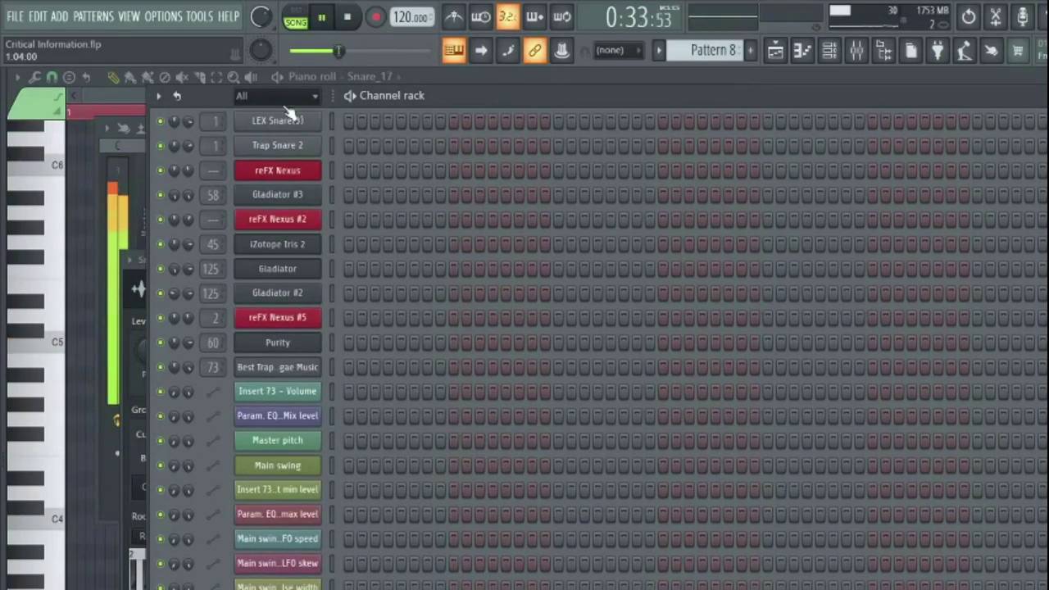
{"action": "scroll", "coordinate": [288, 135], "scroll_direction": "up", "scroll_amount": 1}
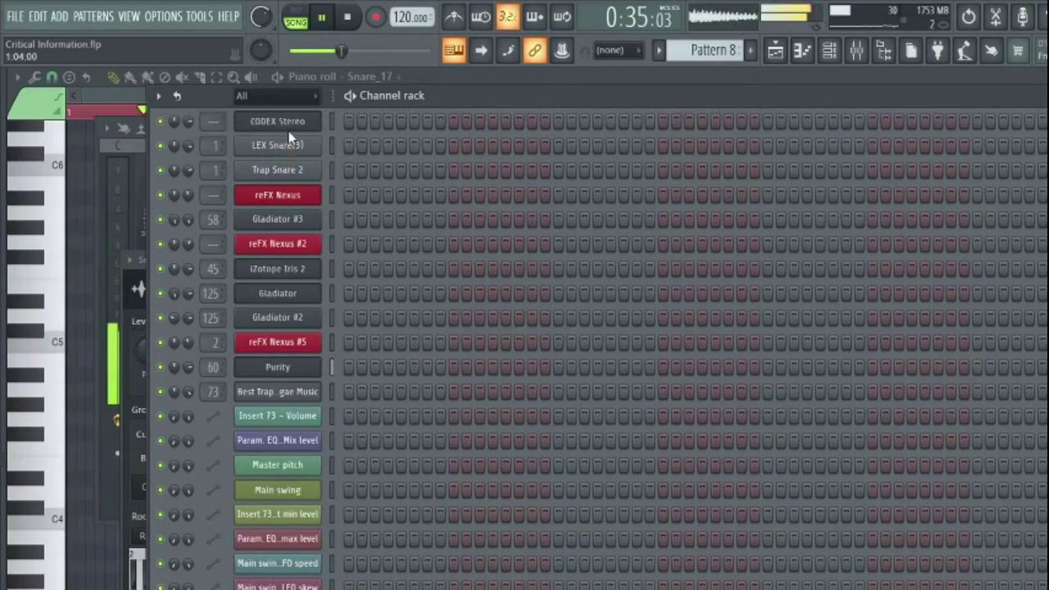
{"action": "scroll", "coordinate": [288, 137], "scroll_direction": "up", "scroll_amount": 1}
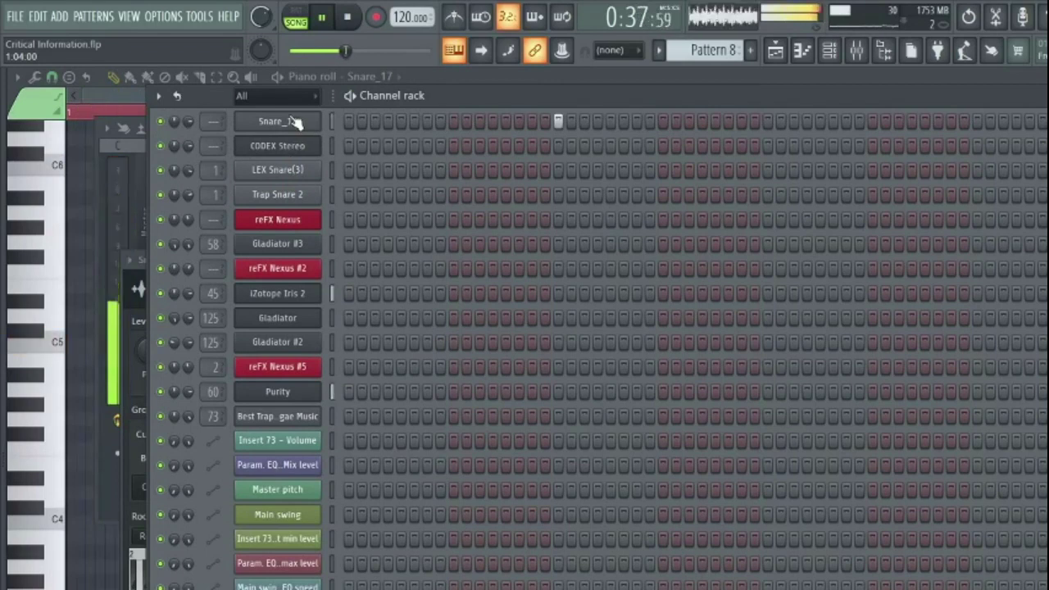
Step: Set the Mod X filter frequency of the Snare_17 channel to 81%
{"action": "left_click", "coordinate": [292, 122]}
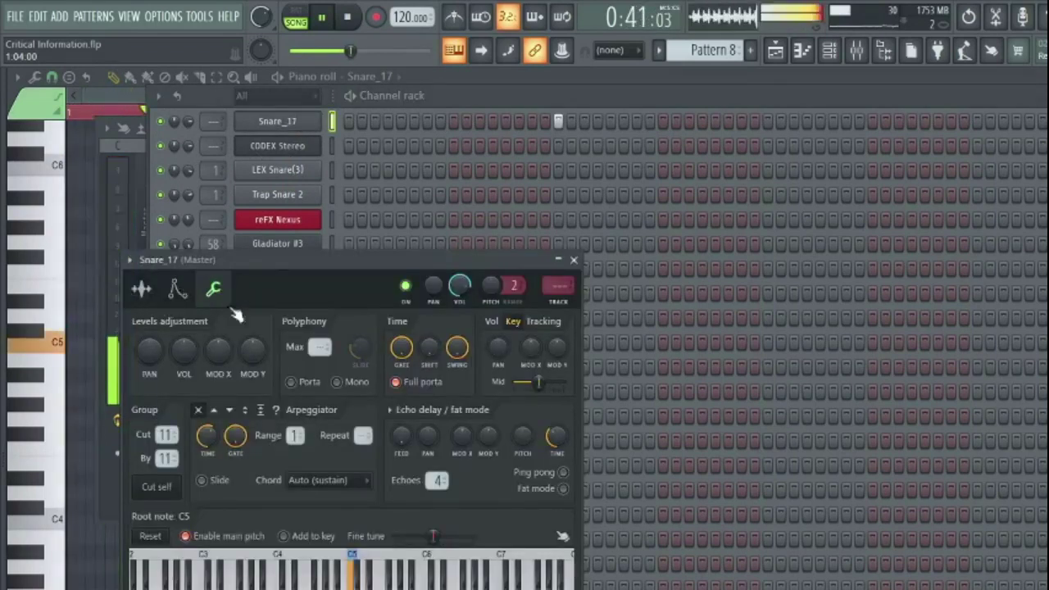
{"action": "left_click", "coordinate": [177, 289]}
{"action": "left_click_drag", "start_coordinate": [523, 387], "coordinate": [522, 391]}
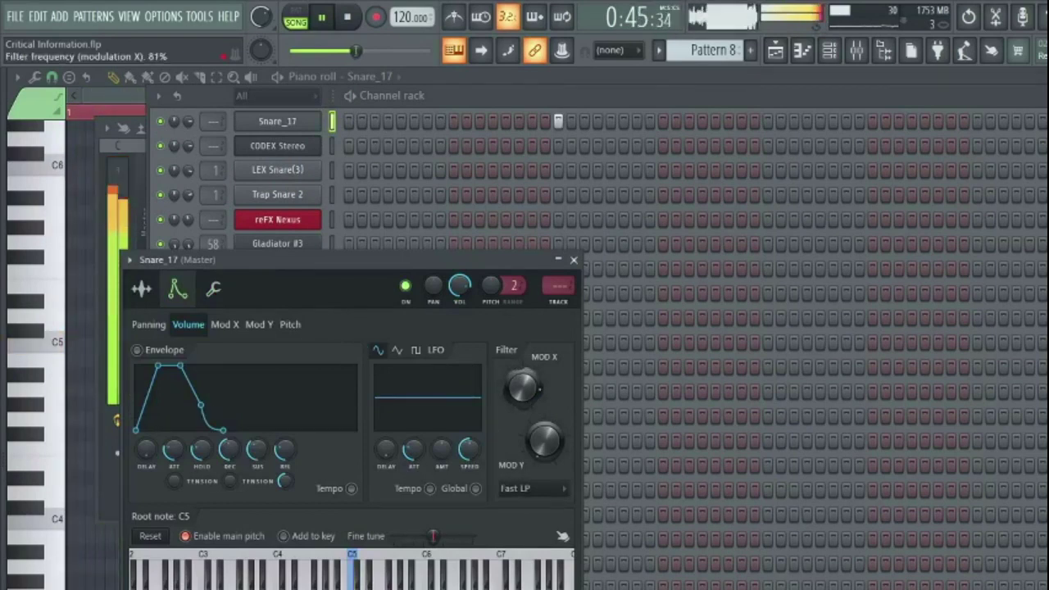
Step: Reverse the polarity and swap the stereo of the Snare_17 sample, and boost its gain to 9%
{"action": "left_click", "coordinate": [140, 291]}
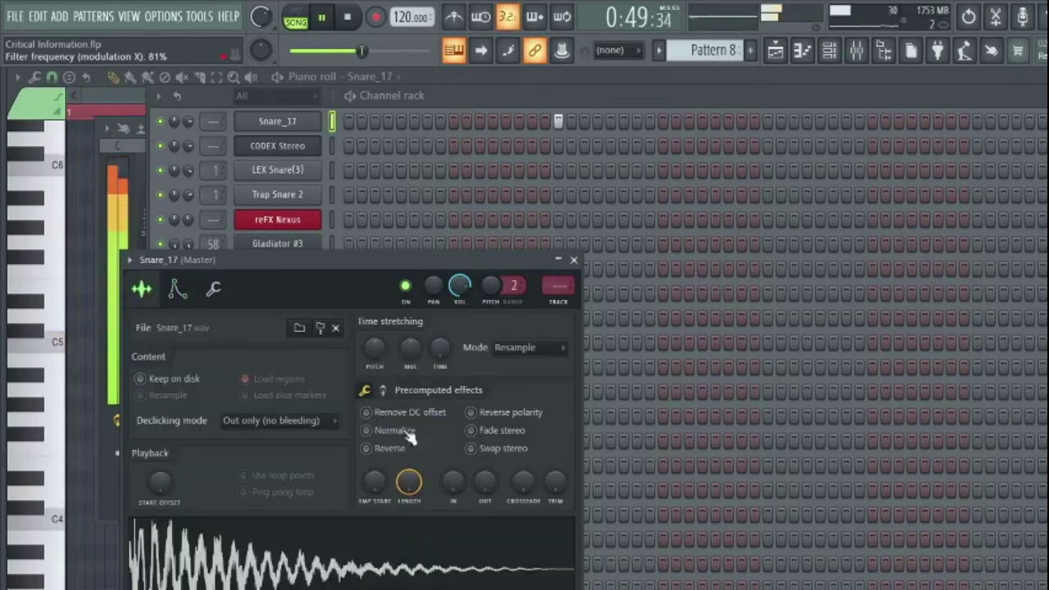
{"action": "left_click", "coordinate": [472, 412]}
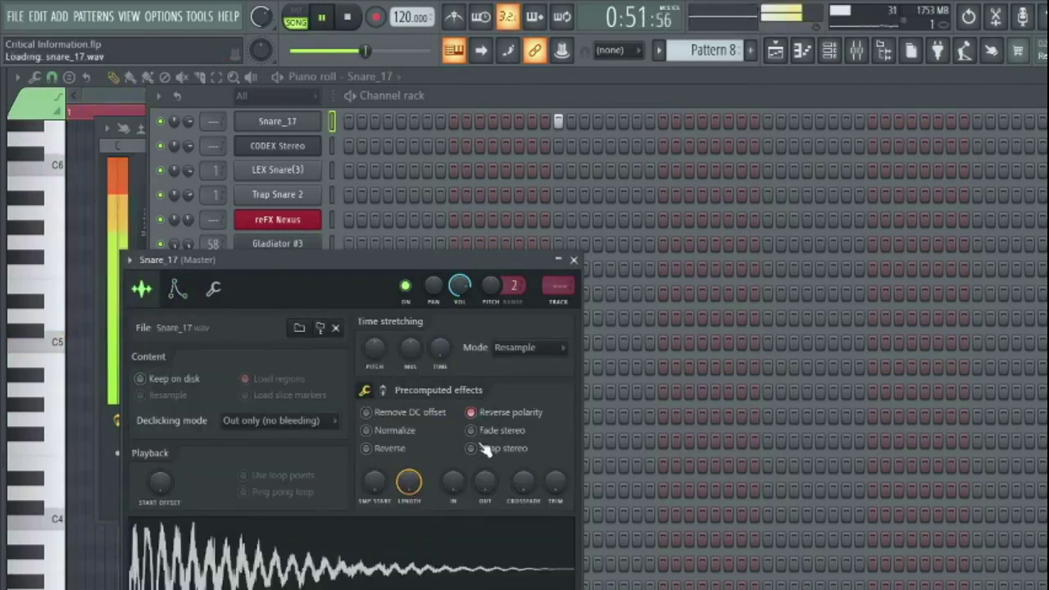
{"action": "left_click", "coordinate": [472, 449]}
{"action": "left_click", "coordinate": [383, 391]}
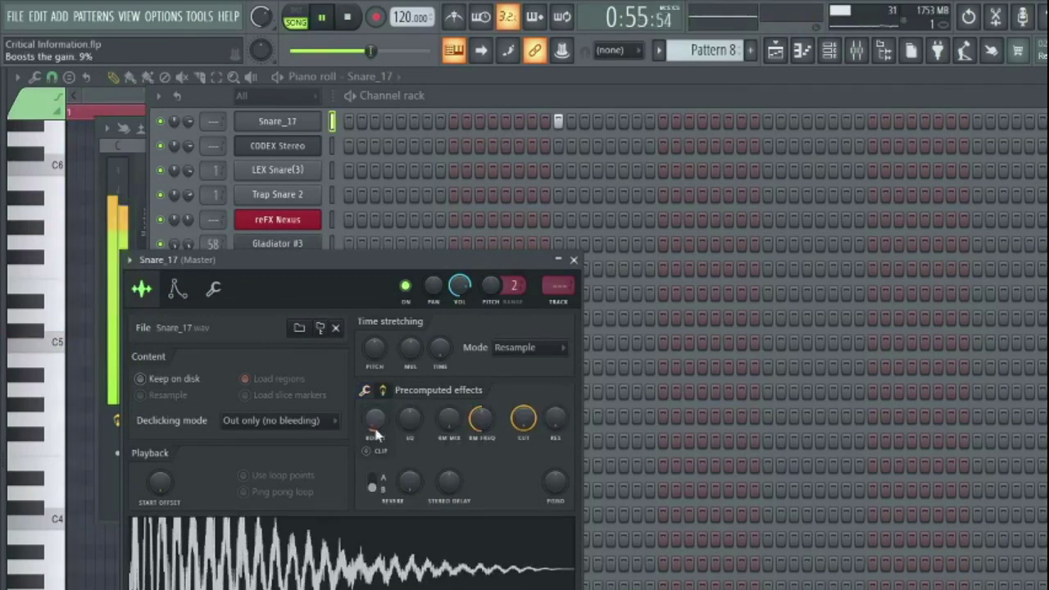
Step: Place the Main swing automation clip on Track 5 of the playlist from bar 1 and start Pattern 11
{"action": "left_click", "coordinate": [775, 50]}
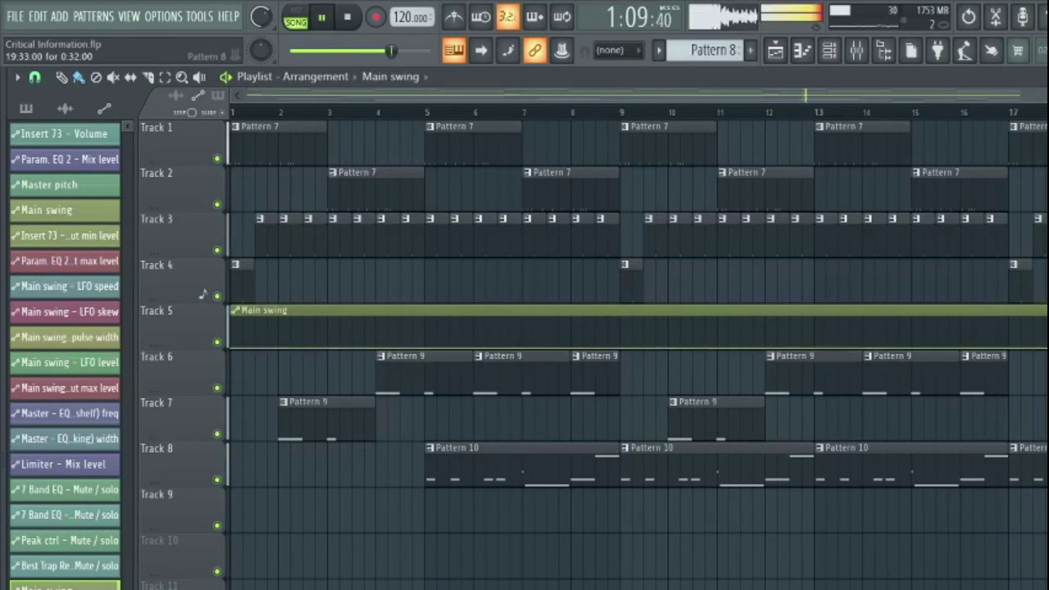
{"action": "left_click", "coordinate": [751, 50]}
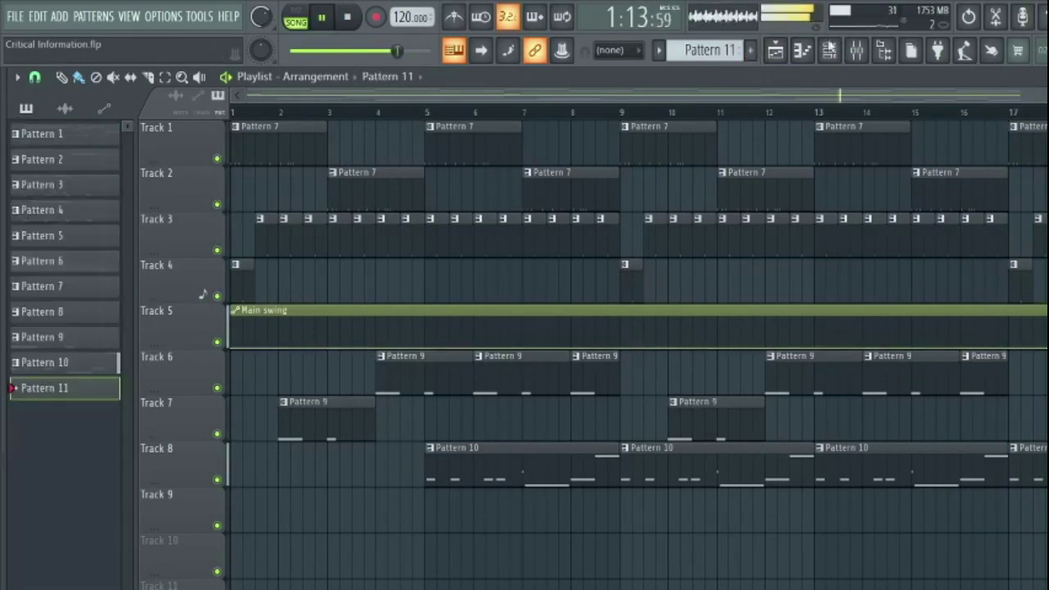
Step: Replace the reFX Nexus #2 channel with the DnB HiHat 01 sample and switch playback to pattern mode
{"action": "left_click", "coordinate": [829, 50]}
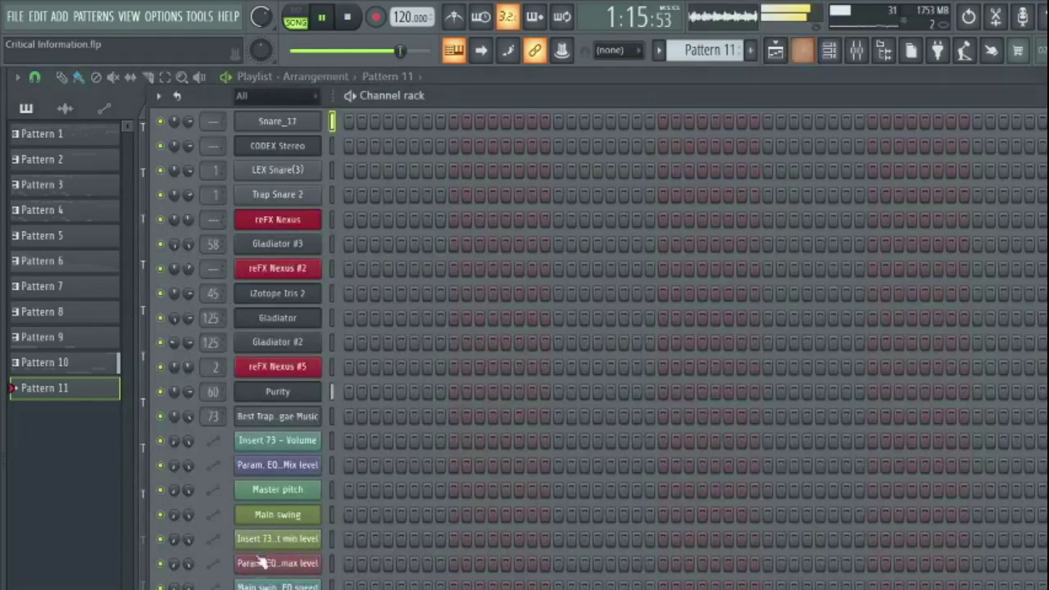
{"action": "left_click", "coordinate": [289, 275]}
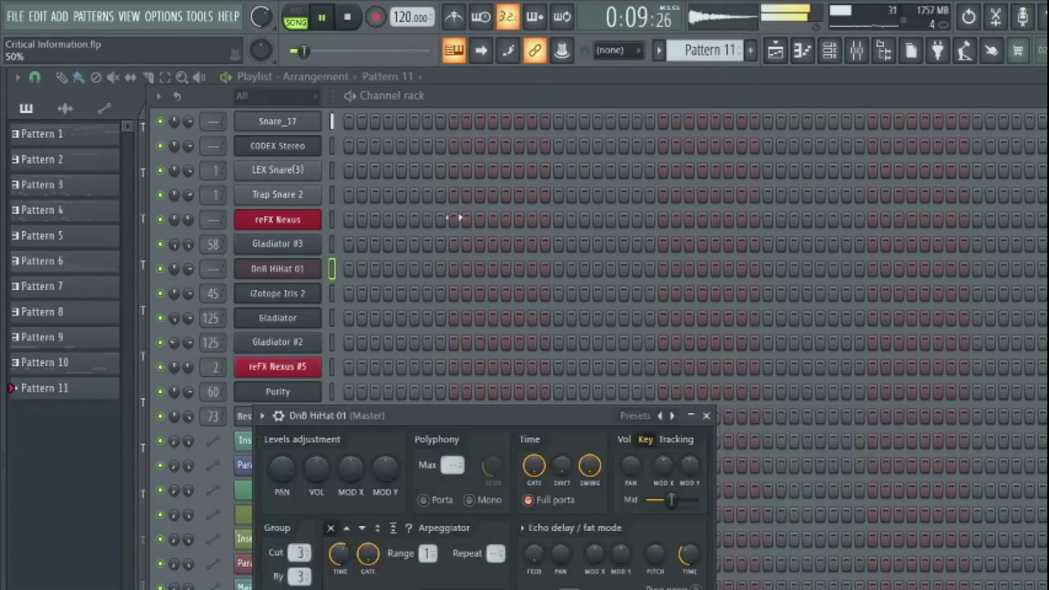
{"action": "left_click", "coordinate": [300, 14]}
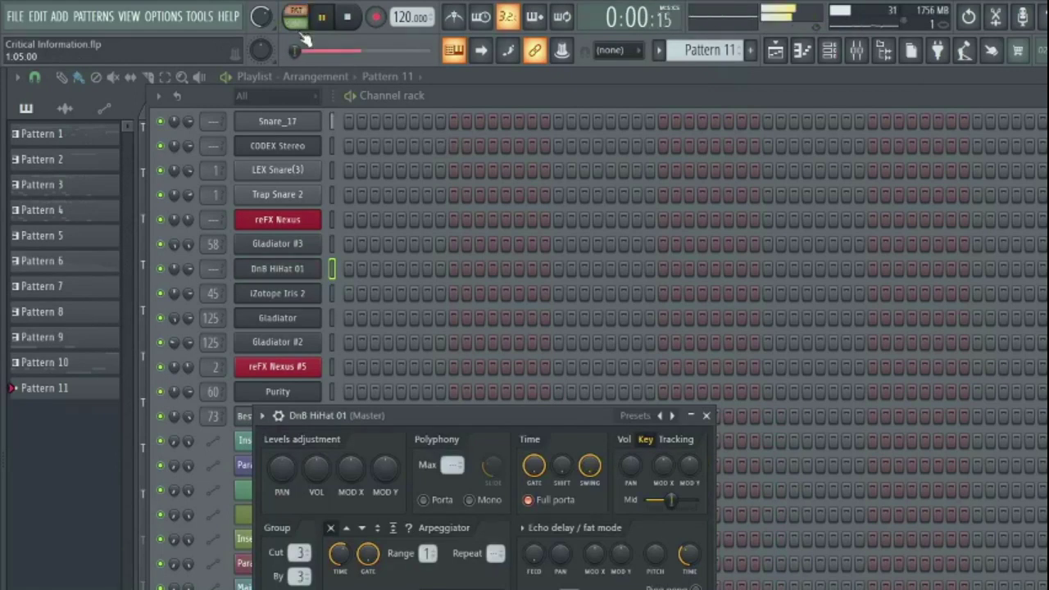
{"action": "left_click", "coordinate": [307, 277]}
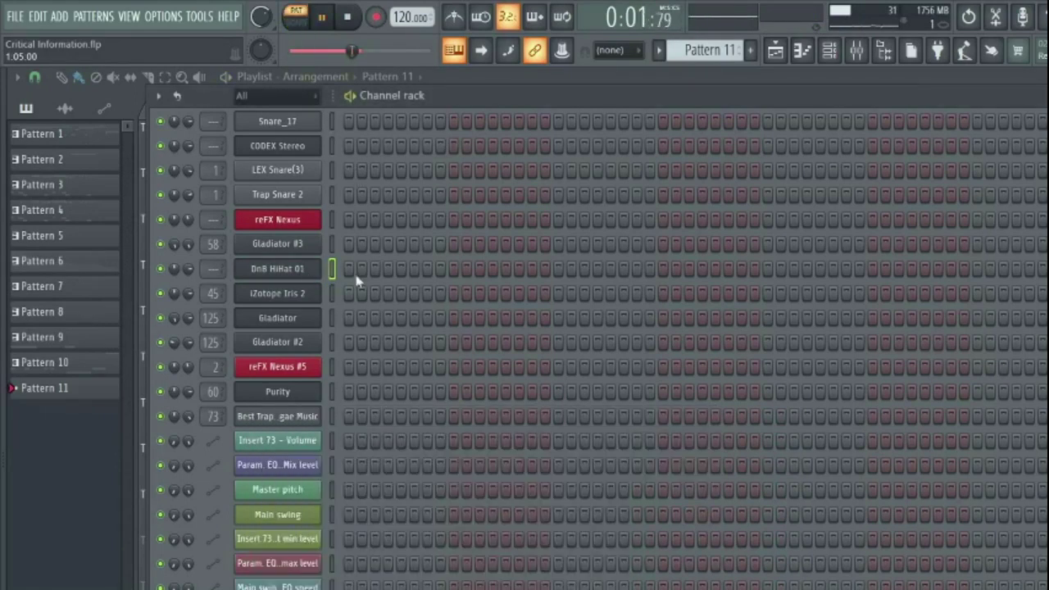
Step: Start the DnB HiHat 01 part of Pattern 11 with two adjacent short C5 notes at the beginning of bar 1
{"action": "key", "text": "F7"}
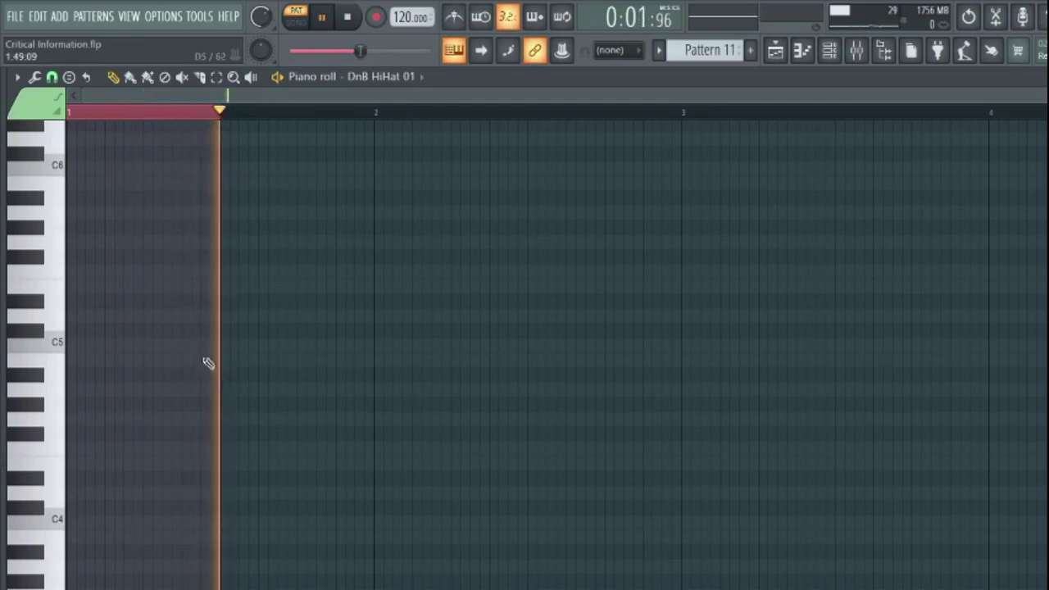
{"action": "left_click", "coordinate": [79, 347]}
{"action": "left_click", "coordinate": [82, 331]}
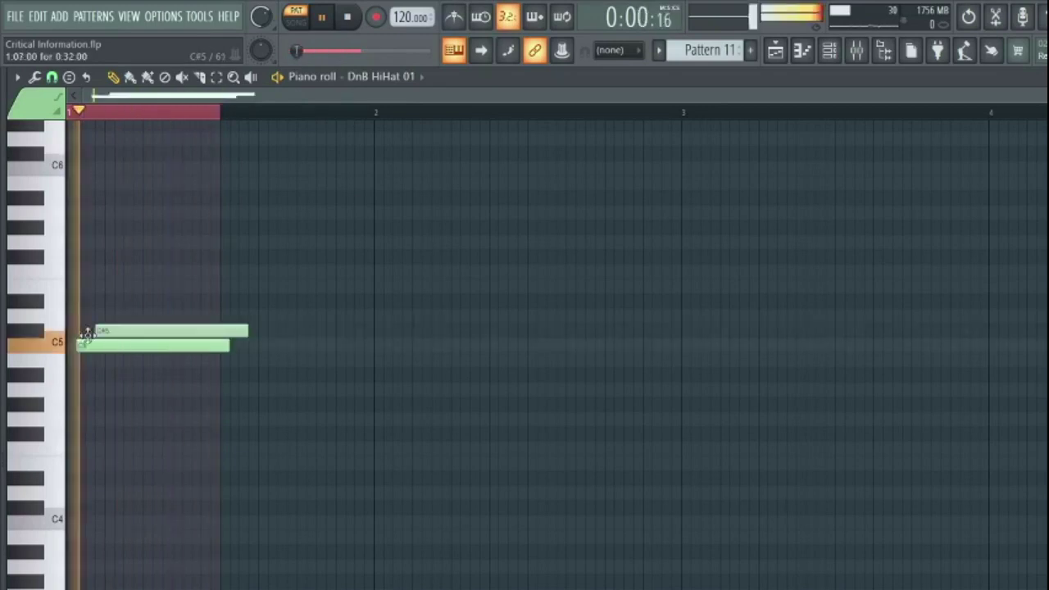
{"action": "left_click_drag", "start_coordinate": [82, 331], "coordinate": [72, 346]}
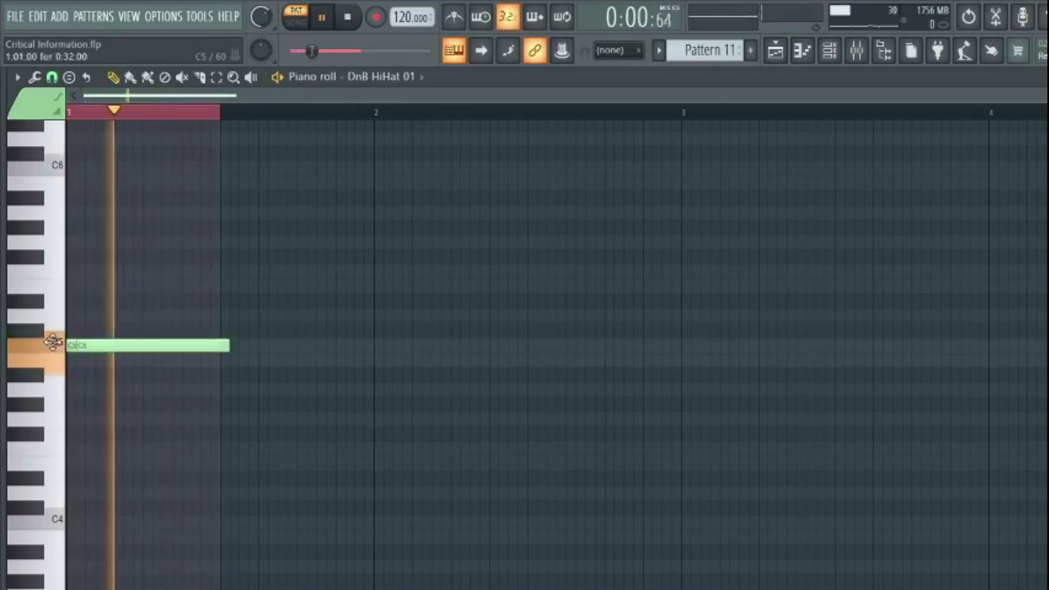
{"action": "right_click", "coordinate": [226, 347]}
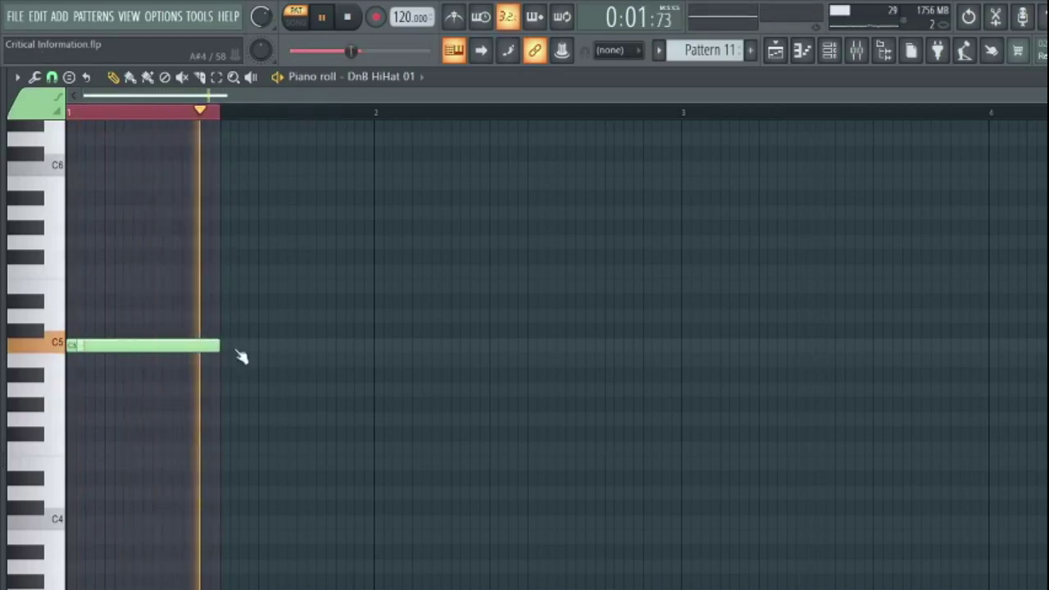
{"action": "left_click_drag", "start_coordinate": [220, 342], "coordinate": [85, 343]}
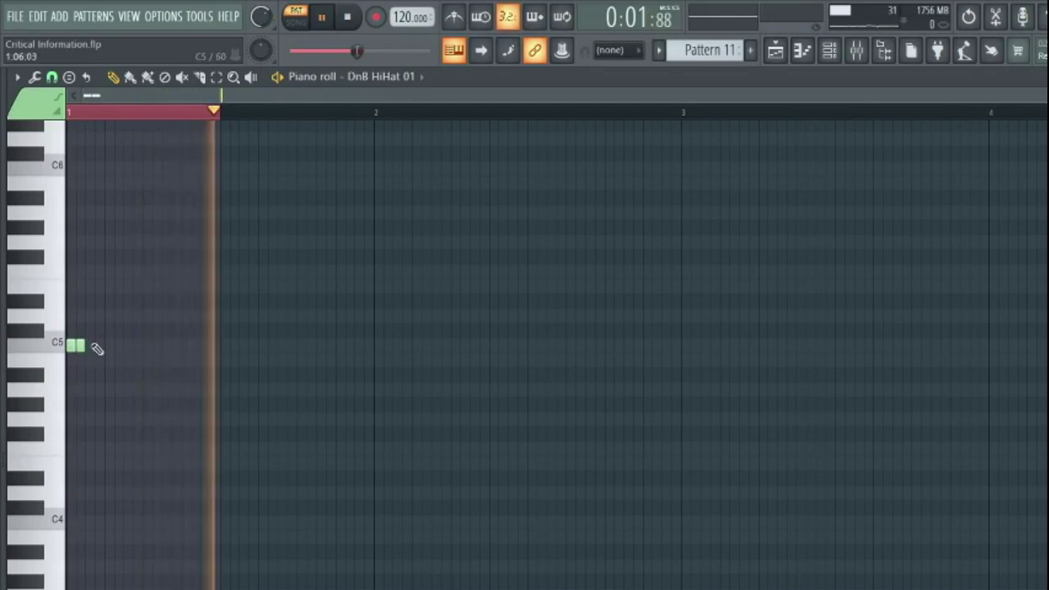
Step: Space short C5 hits through bar 1: one at step 7, a pair ending at step 17, one at step 33 and two more late in the bar
{"action": "left_click", "coordinate": [99, 345]}
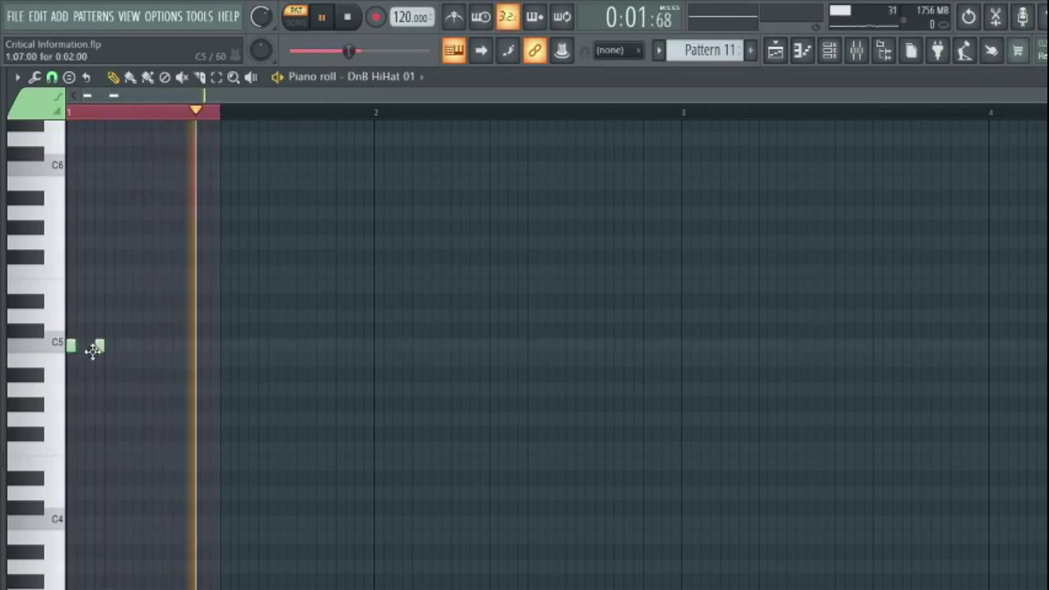
{"action": "left_click", "coordinate": [139, 346]}
{"action": "left_click", "coordinate": [148, 345]}
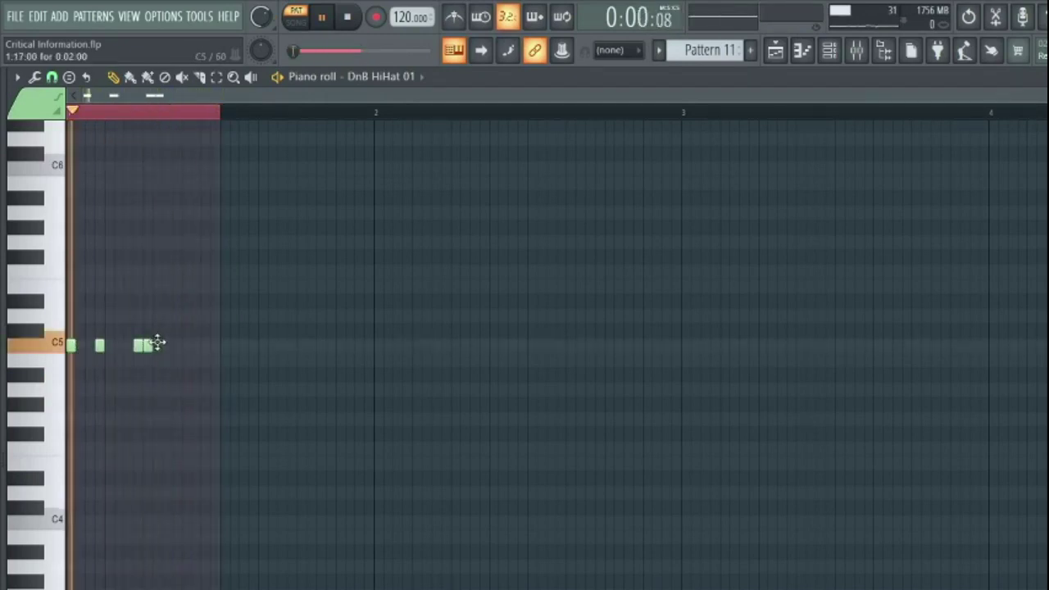
{"action": "left_click", "coordinate": [224, 345]}
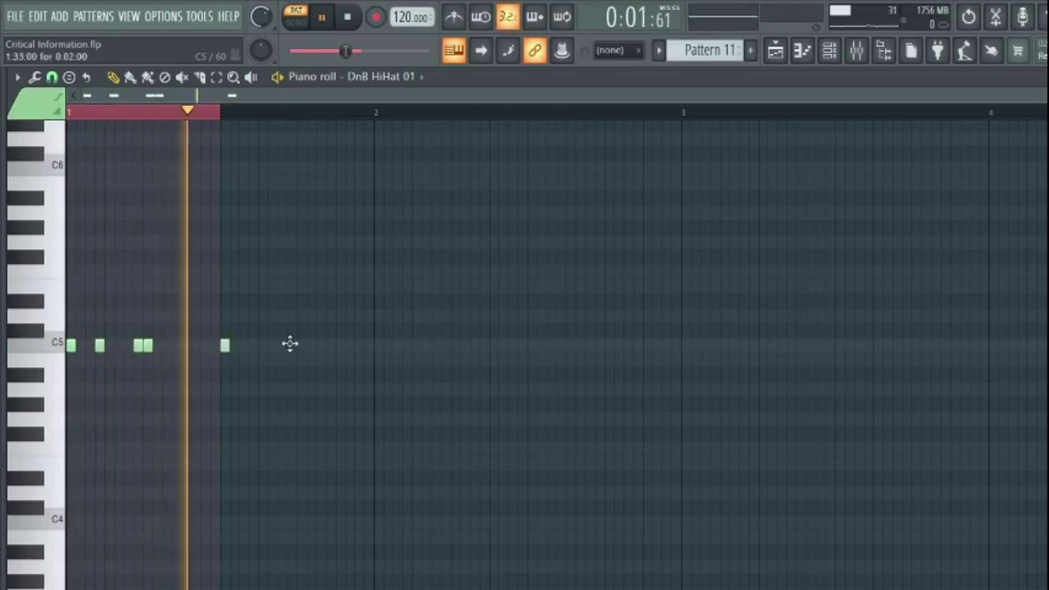
{"action": "left_click", "coordinate": [293, 345]}
{"action": "left_click", "coordinate": [320, 345]}
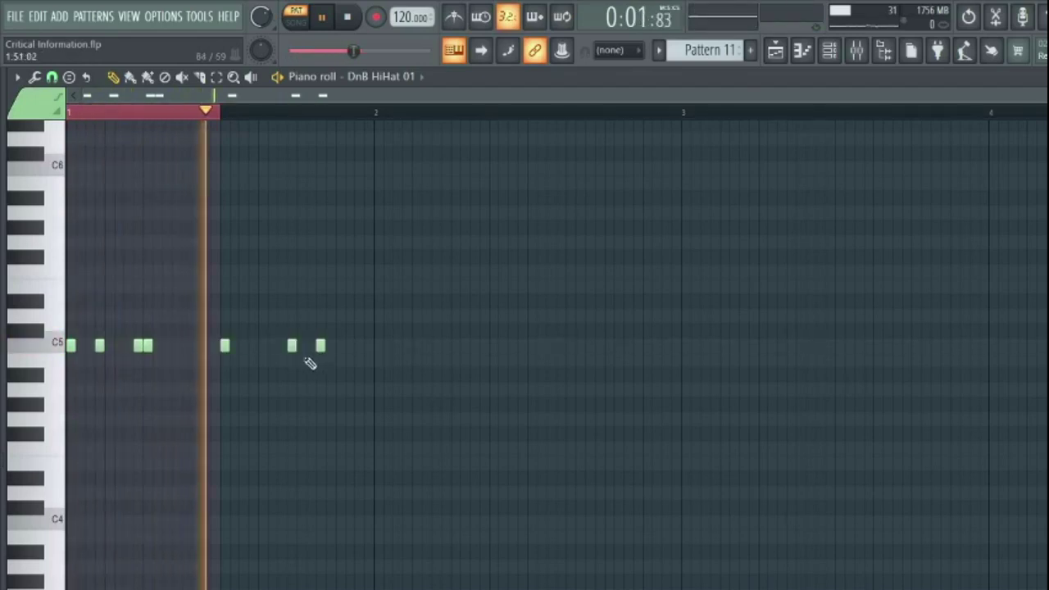
Step: Clear the half-bar time selection and place two pairs of adjacent short C5 hits in bar 2, one early and one past the middle
{"action": "left_click", "coordinate": [407, 345]}
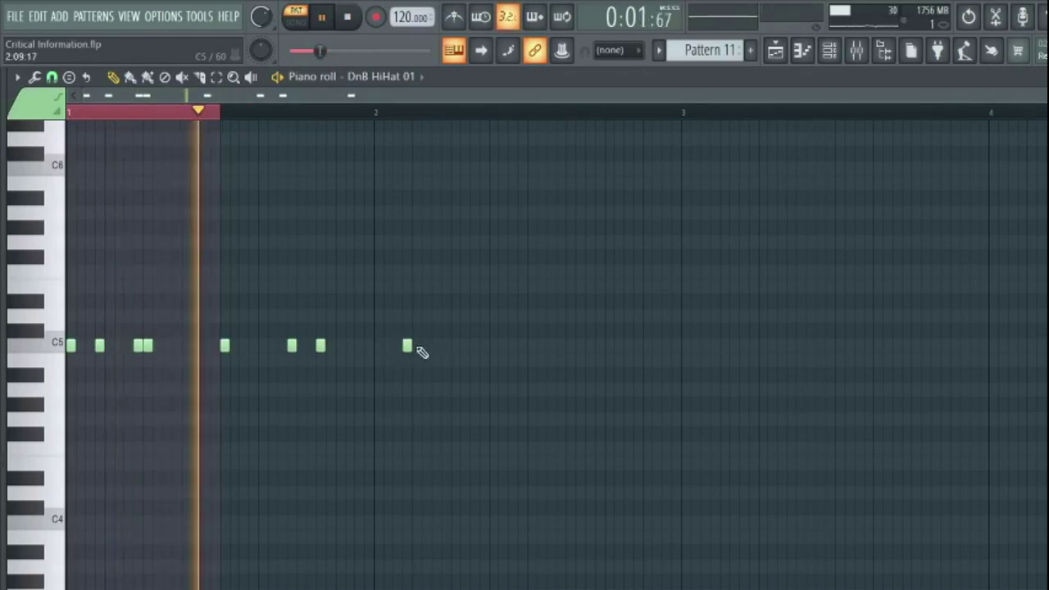
{"action": "double_click", "coordinate": [216, 117]}
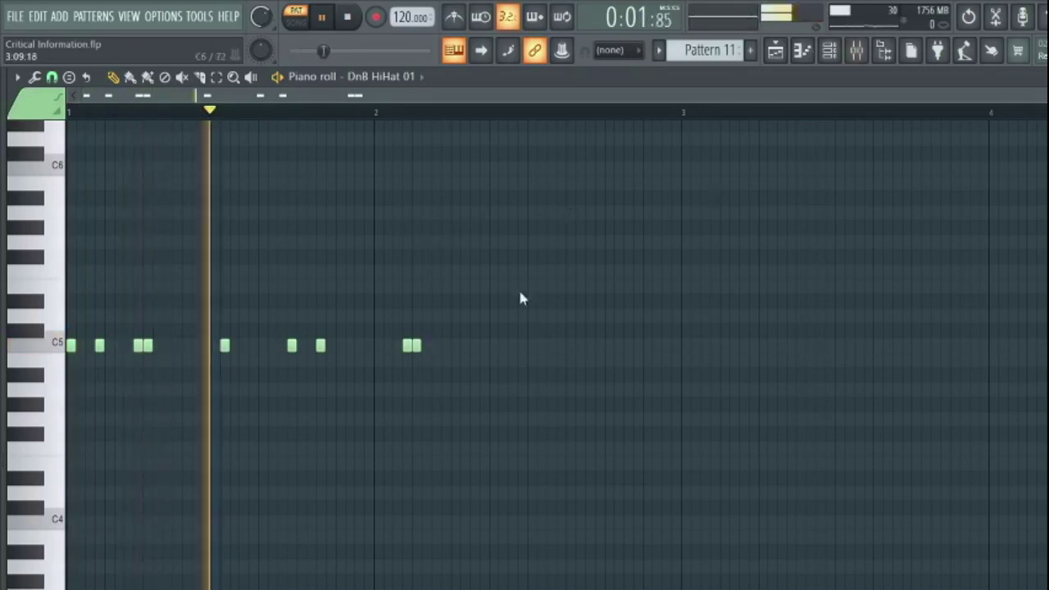
{"action": "left_click", "coordinate": [566, 346]}
{"action": "left_click", "coordinate": [561, 345]}
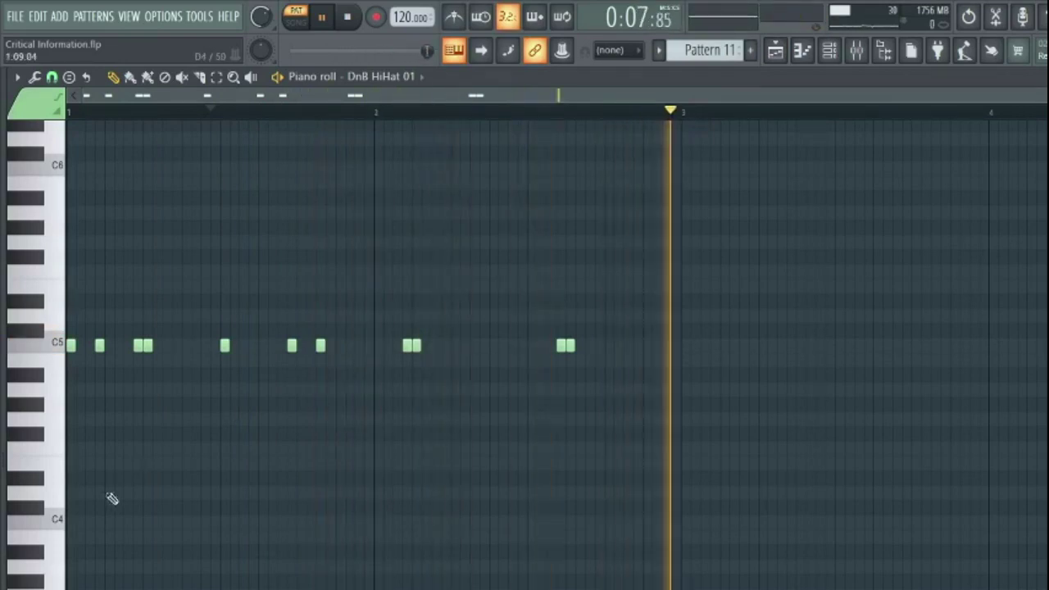
Step: Alternate short A4 and E5 hits between the C5 notes in the first half of bar 1, starting with A4 at step 5
{"action": "left_click", "coordinate": [88, 390]}
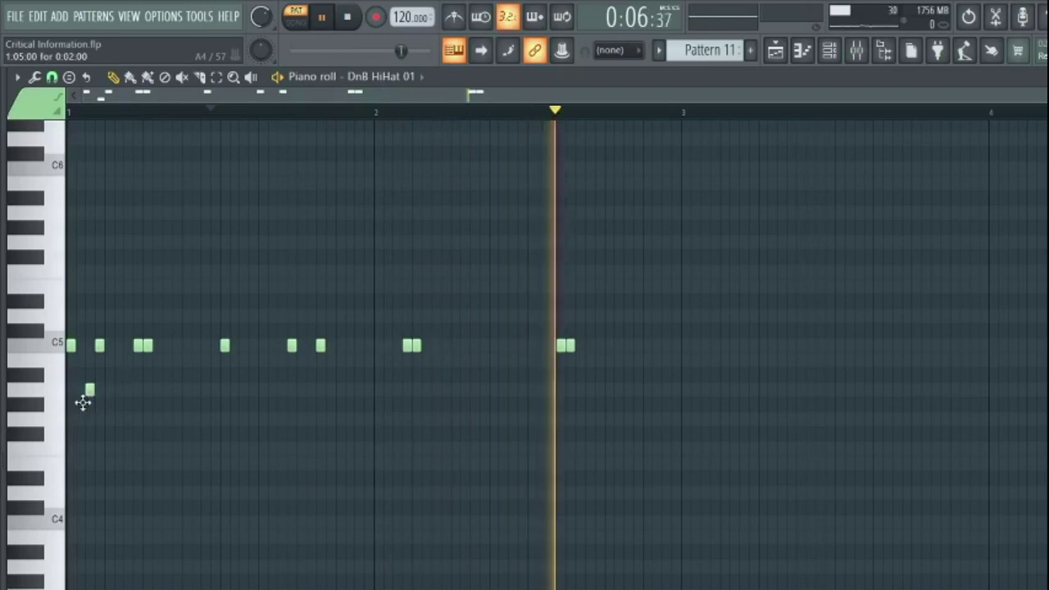
{"action": "left_click", "coordinate": [107, 286]}
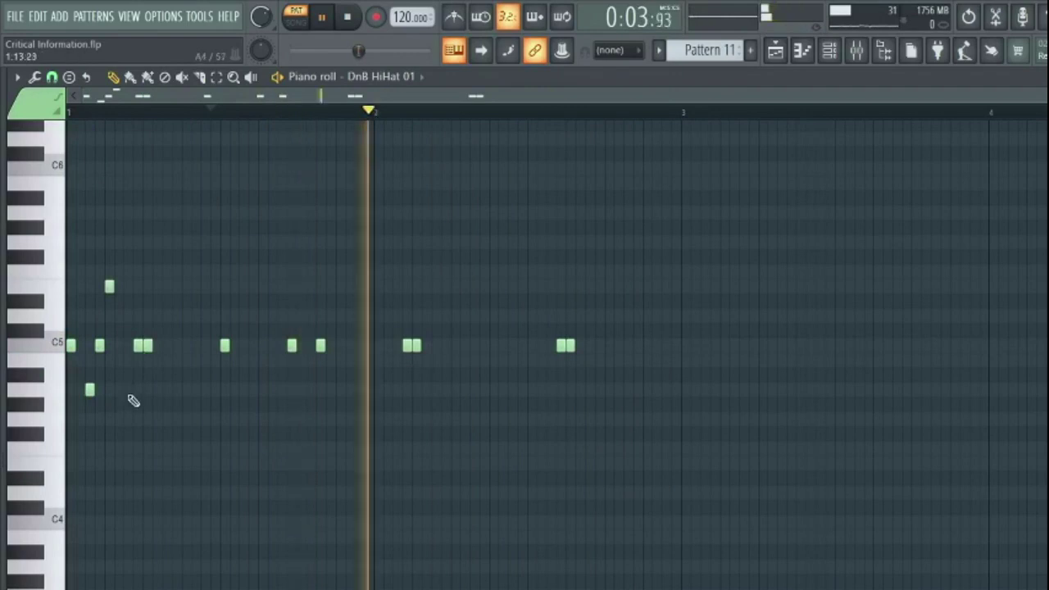
{"action": "left_click", "coordinate": [128, 390]}
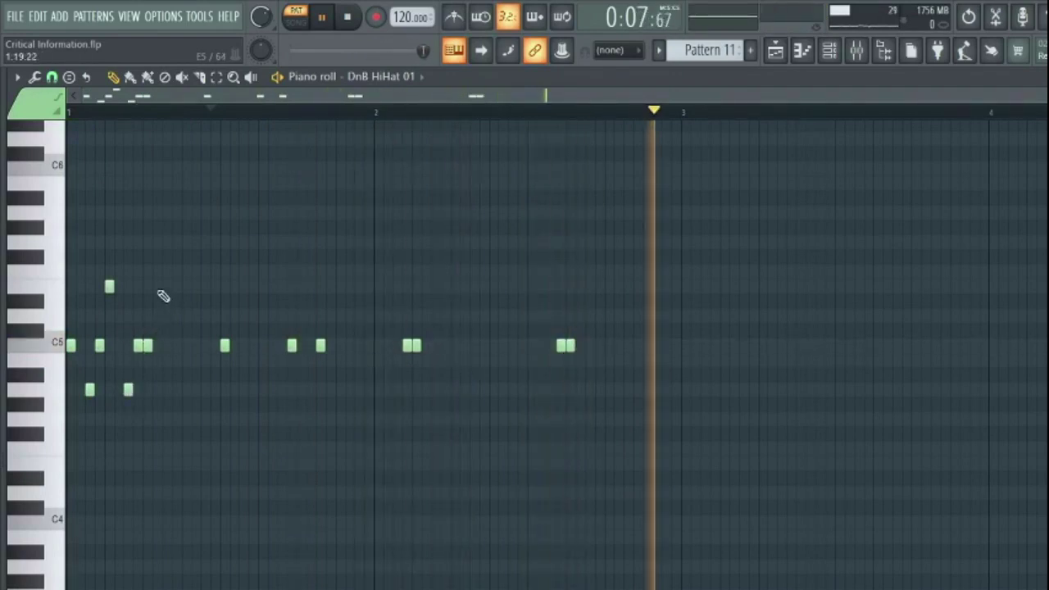
{"action": "left_click", "coordinate": [157, 287]}
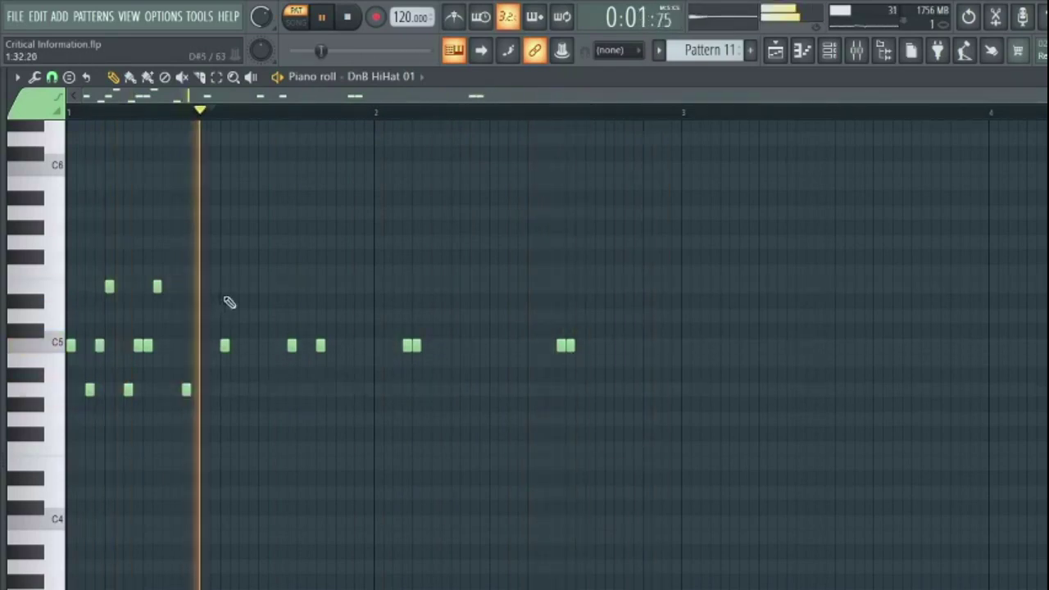
Step: Add one E5 and one A4 hit in the second half of bar 1, and an E5 hit at the start of bar 2
{"action": "left_click", "coordinate": [242, 287]}
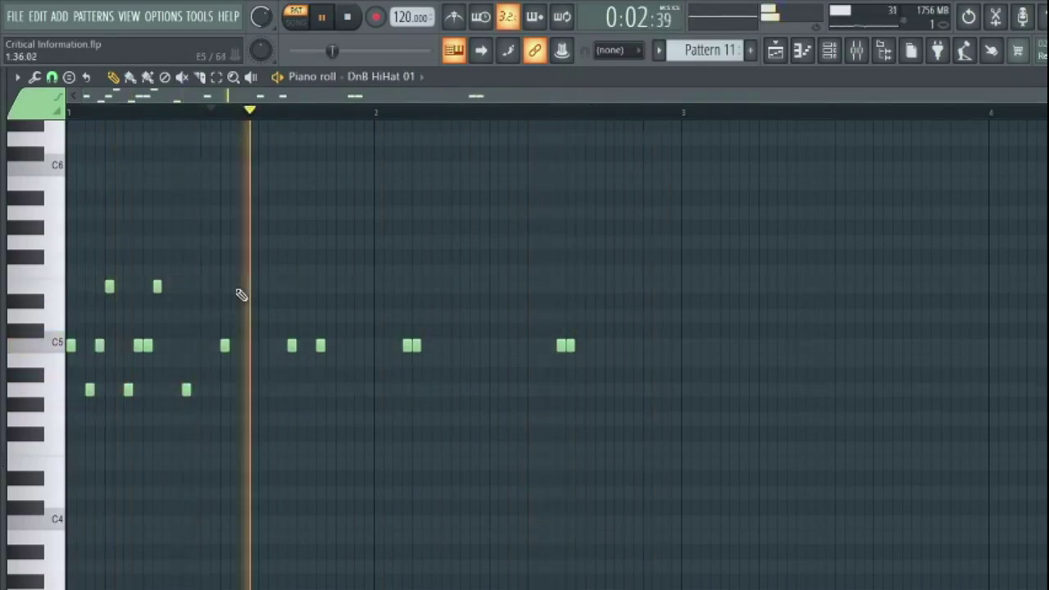
{"action": "left_click", "coordinate": [278, 390]}
{"action": "left_click_drag", "start_coordinate": [279, 390], "coordinate": [296, 390]}
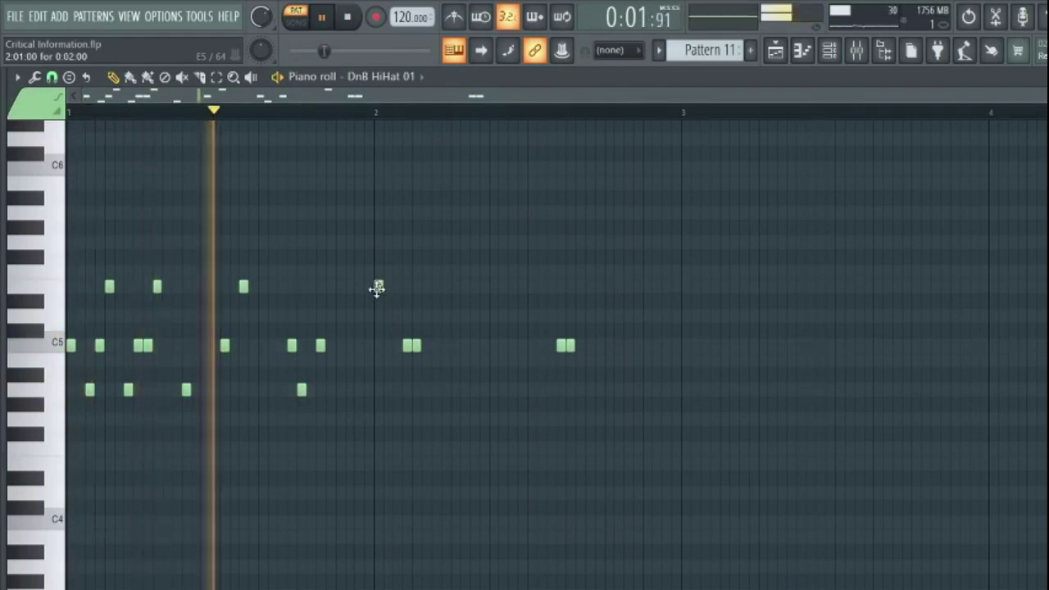
{"action": "left_click", "coordinate": [377, 287]}
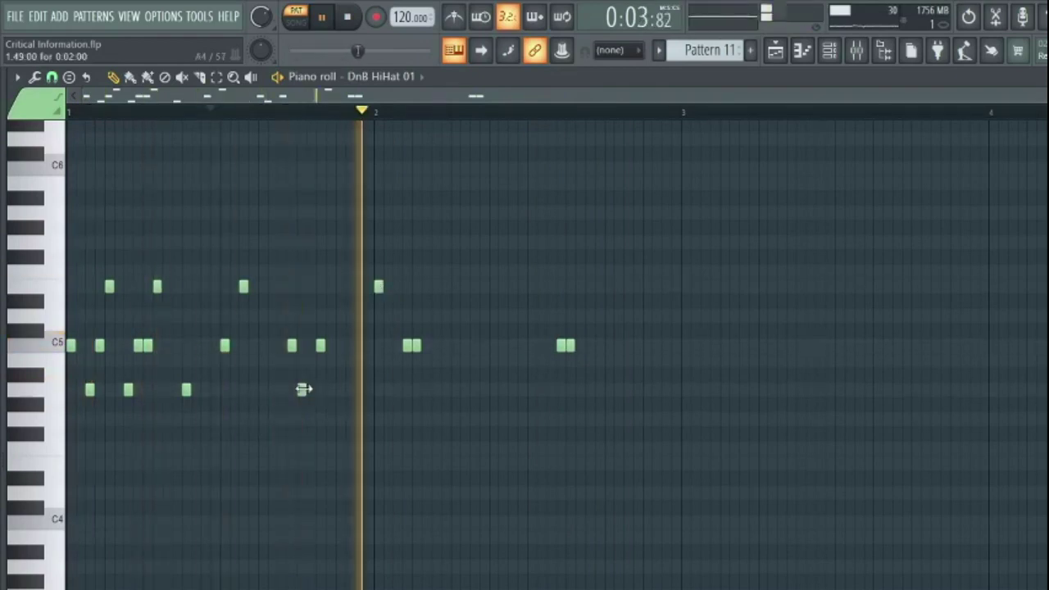
Step: Reposition the last A4 hit earlier, to step 45 of bar 1
{"action": "right_click", "coordinate": [301, 390]}
{"action": "left_click", "coordinate": [287, 387]}
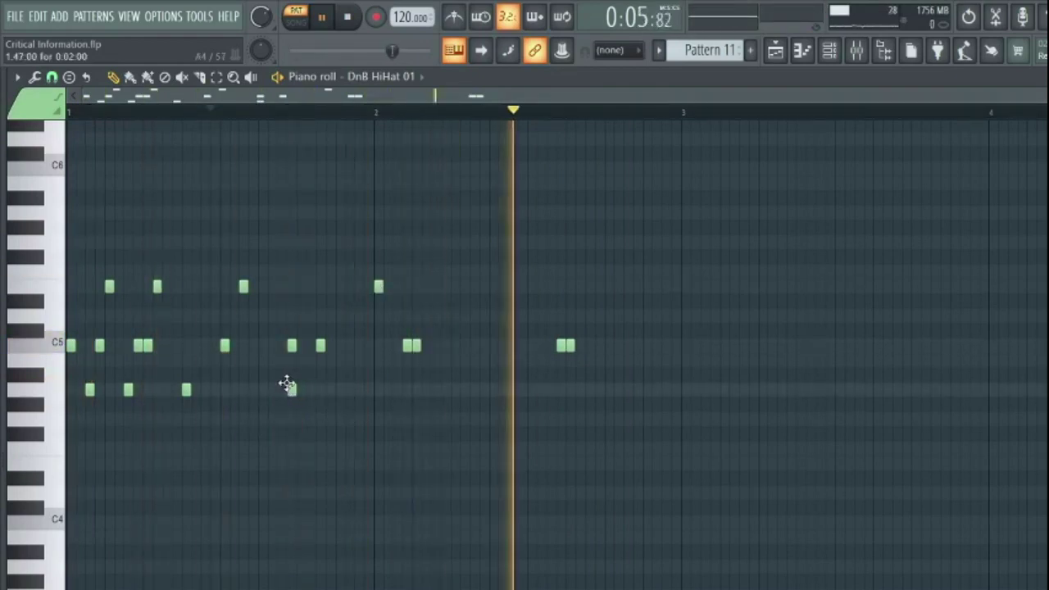
{"action": "left_click_drag", "start_coordinate": [285, 385], "coordinate": [277, 382]}
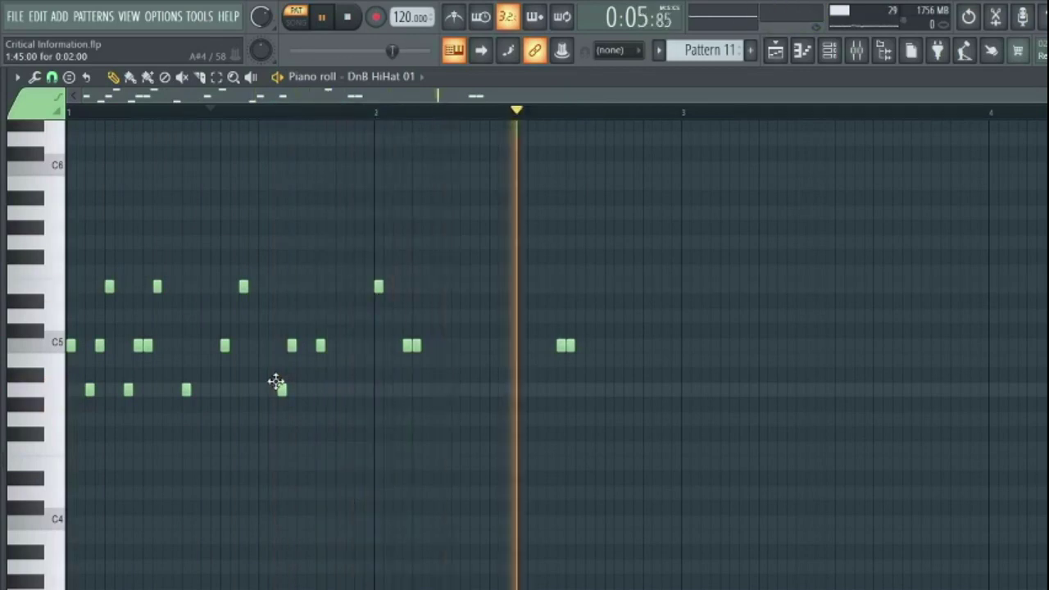
{"action": "right_click", "coordinate": [278, 384]}
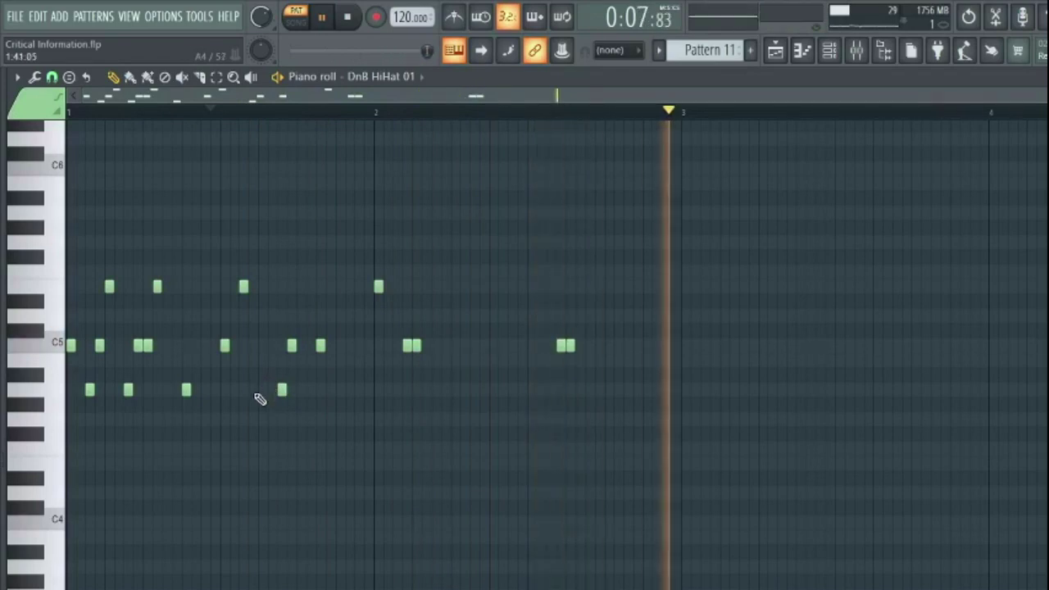
Step: Fill Track 10 of the playlist with back-to-back Pattern 11 clips from bar 9 past bar 17, and play the arrangement in song mode
{"action": "left_click", "coordinate": [776, 58]}
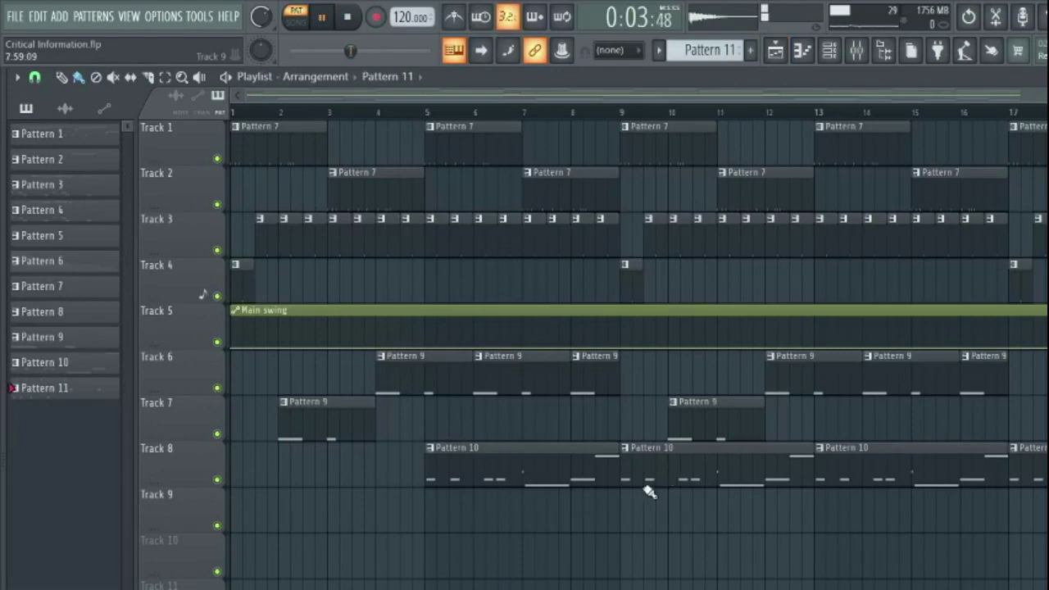
{"action": "left_click", "coordinate": [621, 547]}
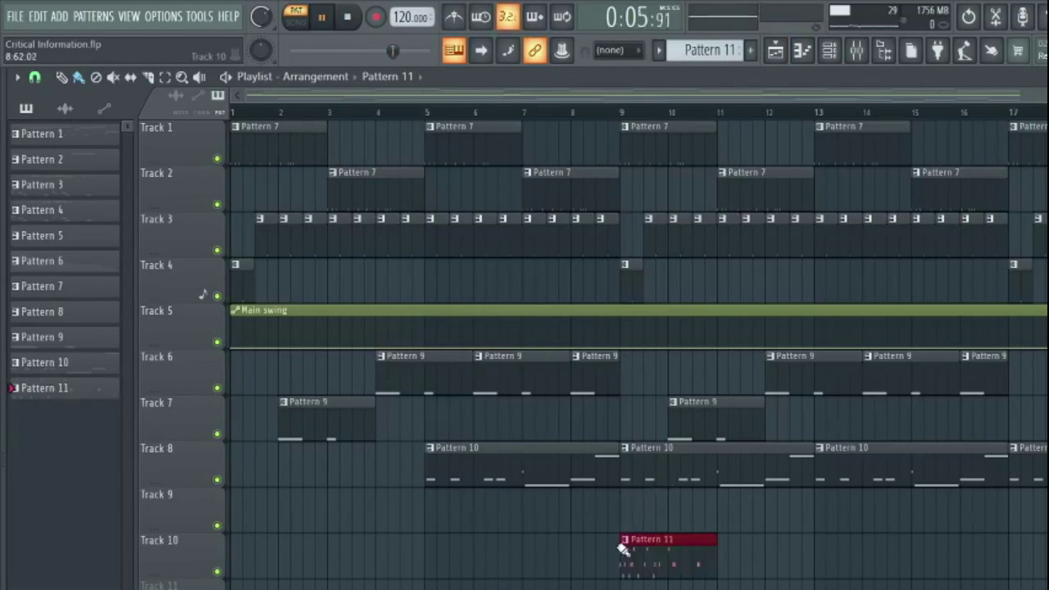
{"action": "left_click_drag", "start_coordinate": [621, 548], "coordinate": [1025, 547]}
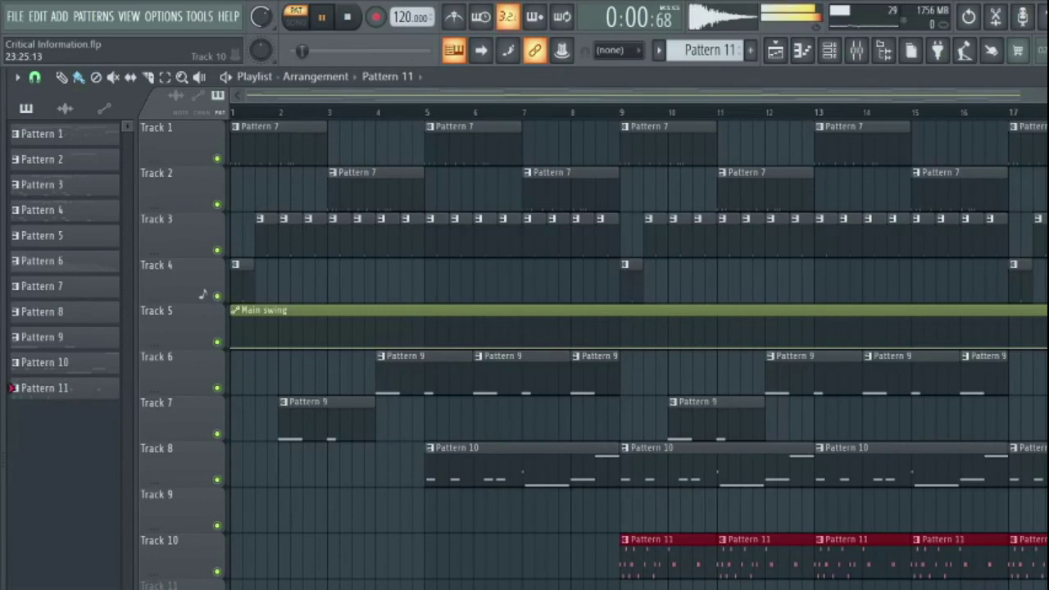
{"action": "left_click", "coordinate": [297, 25]}
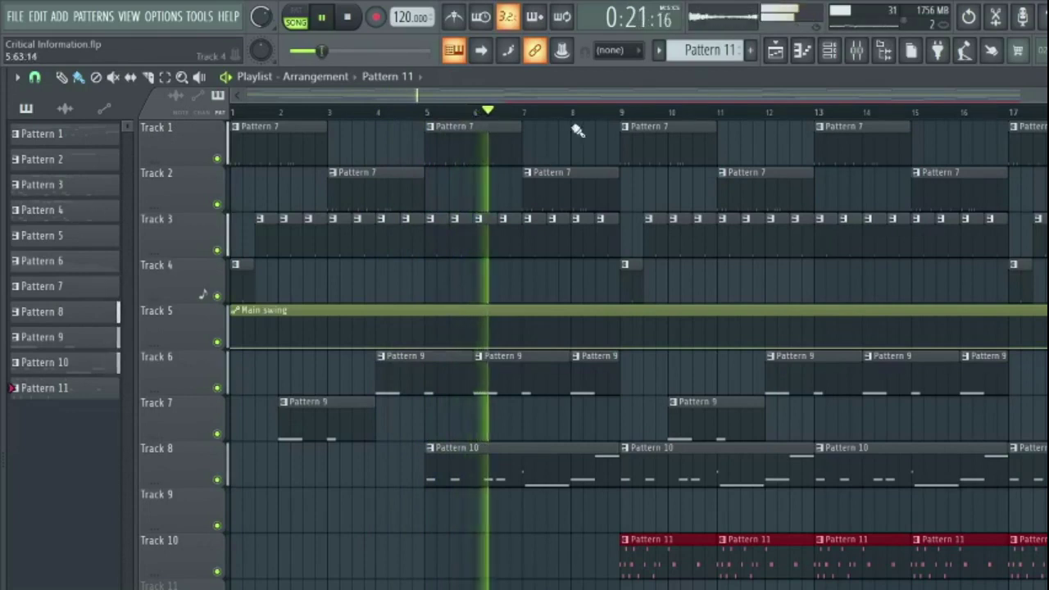
{"action": "left_click", "coordinate": [877, 154]}
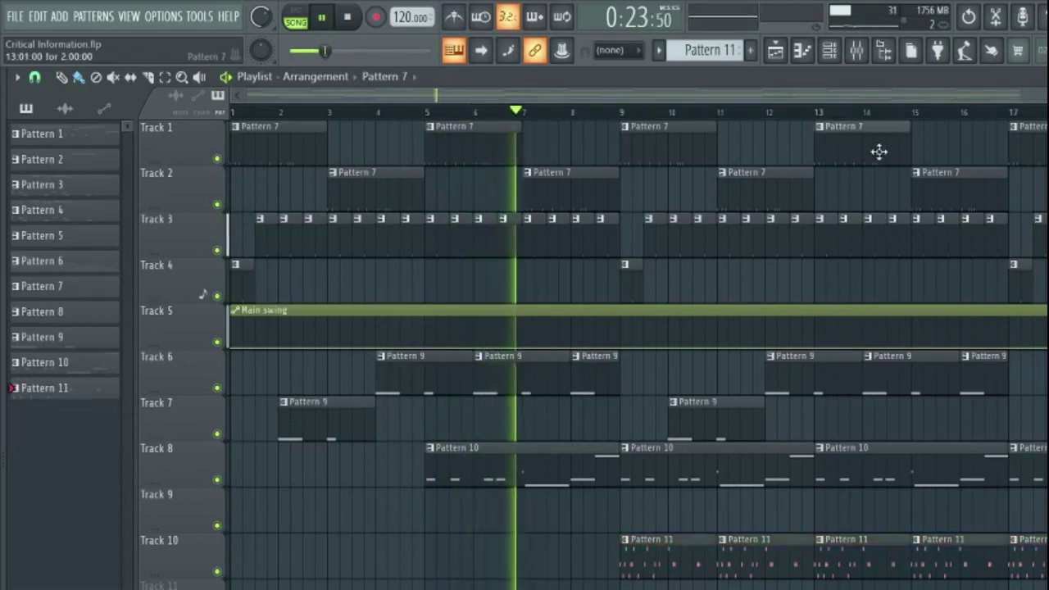
Step: Open the Pattern 7 kick notes from the playlist, clone the pattern, and show the clone in the channel rack
{"action": "double_click", "coordinate": [873, 158]}
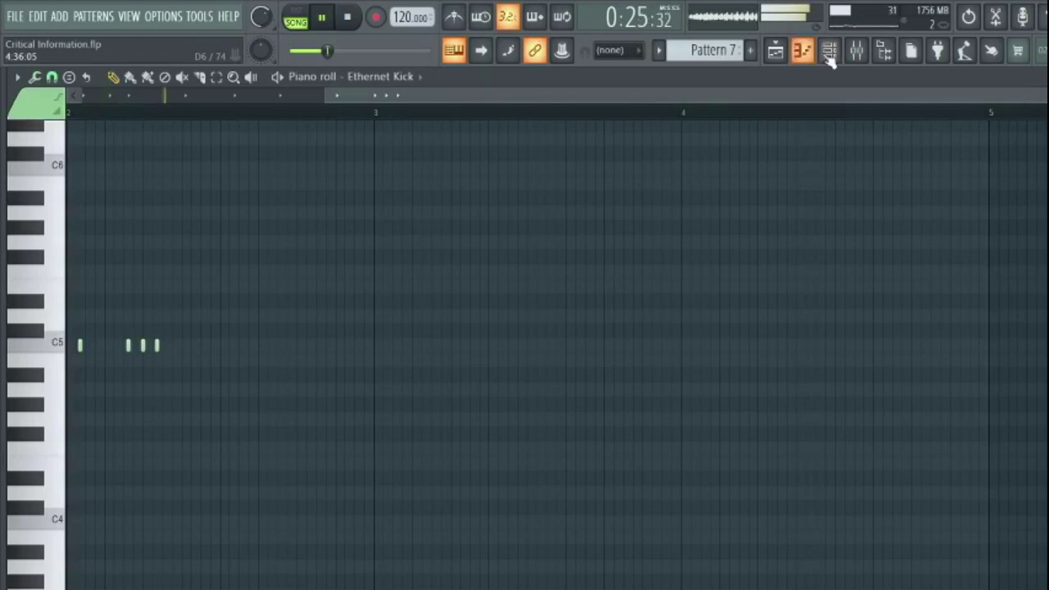
{"action": "left_click", "coordinate": [830, 54]}
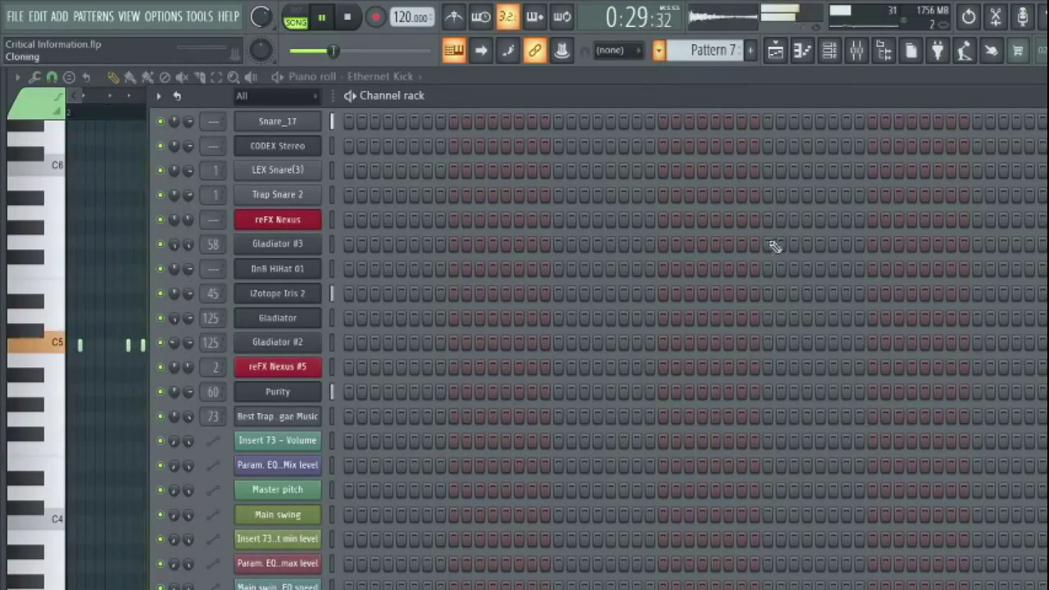
{"action": "key", "text": "F6"}
{"action": "key", "text": "KP_Add"}
{"action": "left_click", "coordinate": [832, 53]}
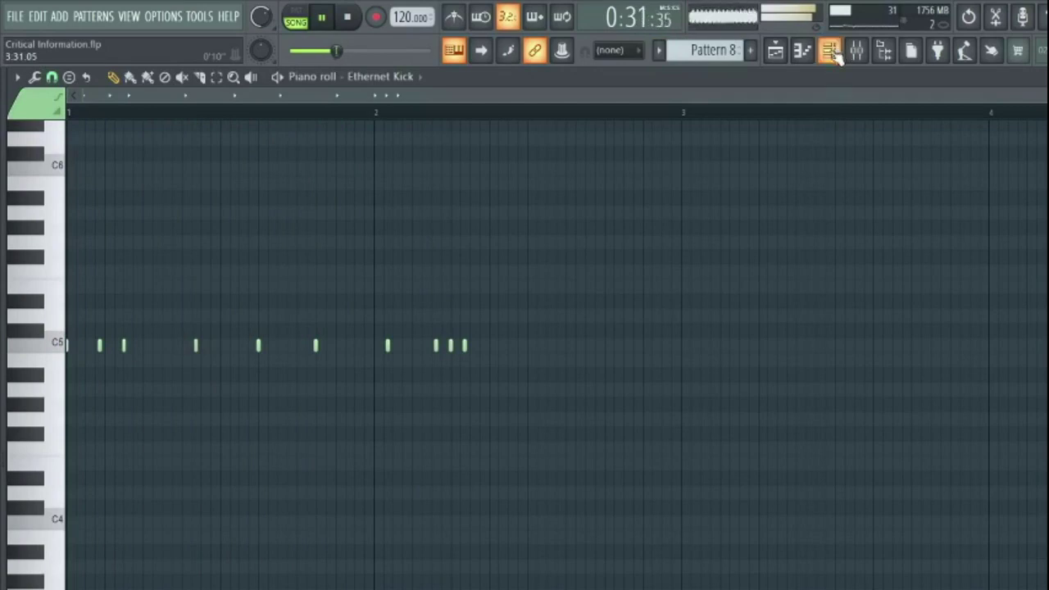
{"action": "scroll", "coordinate": [742, 285], "scroll_direction": "up", "scroll_amount": 1}
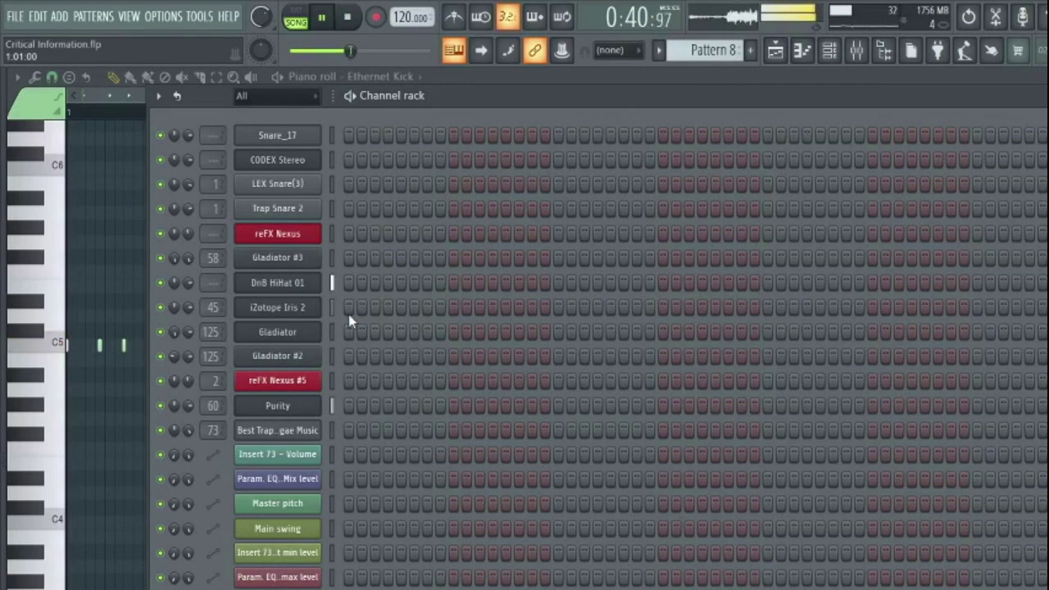
Step: Add the GENESIS BOOMIN 808 sample from the GENESIS X ZENOPHAZE KIT's 808s folder as a new channel
{"action": "mouse_move", "coordinate": [4, 556]}
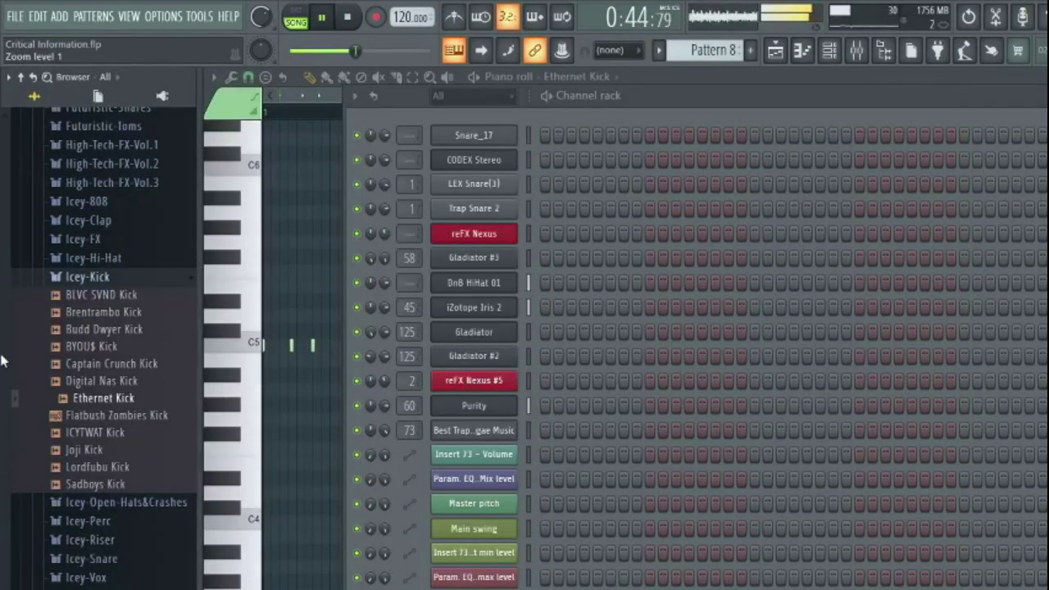
{"action": "left_click_drag", "start_coordinate": [2, 361], "coordinate": [3, 367]}
{"action": "left_click_drag", "start_coordinate": [83, 205], "coordinate": [94, 197]}
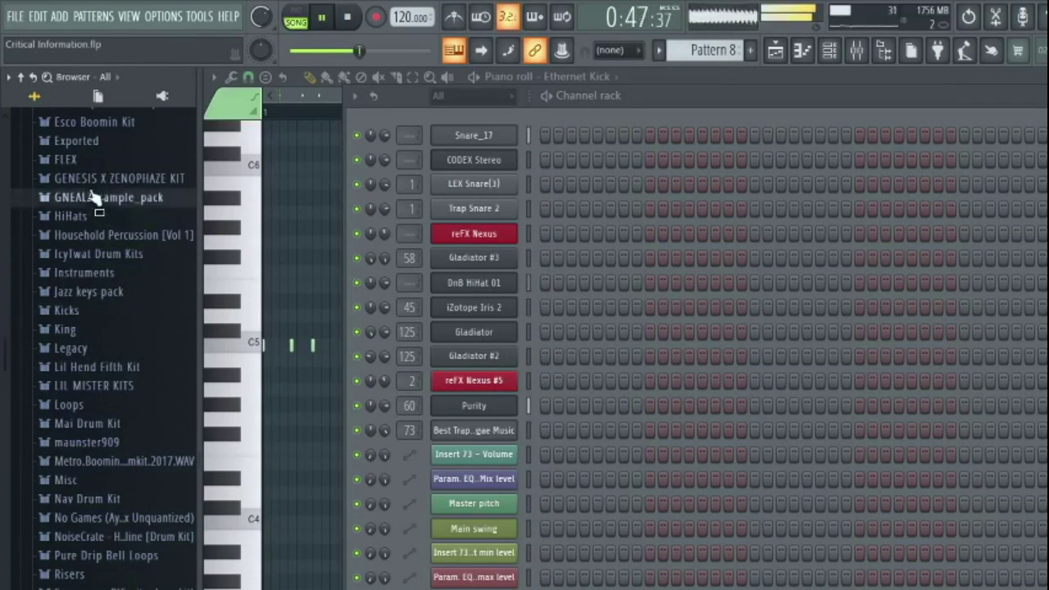
{"action": "left_click", "coordinate": [99, 196]}
{"action": "left_click", "coordinate": [100, 178]}
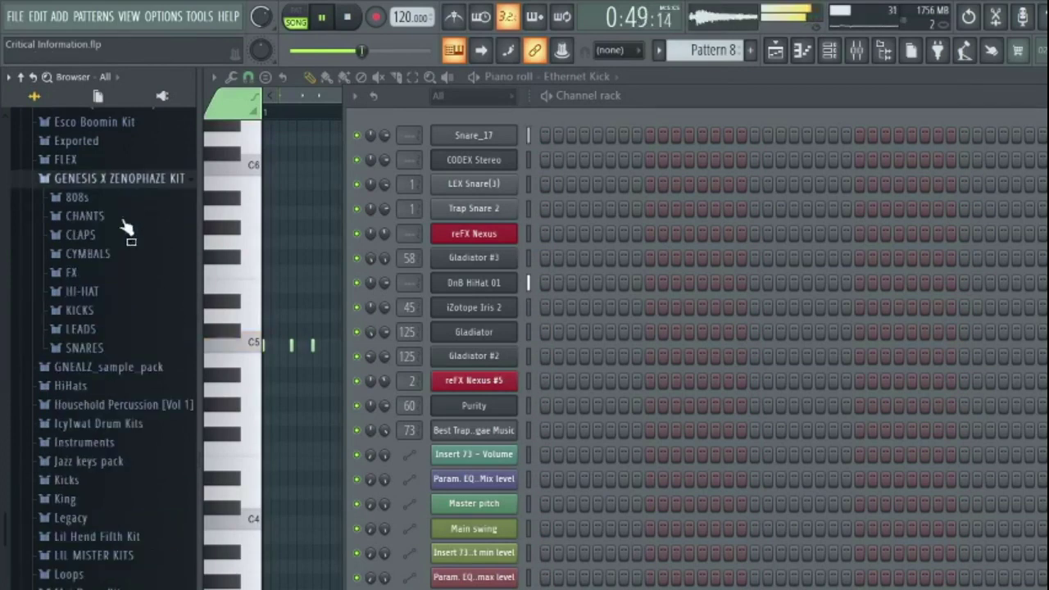
{"action": "left_click", "coordinate": [99, 200]}
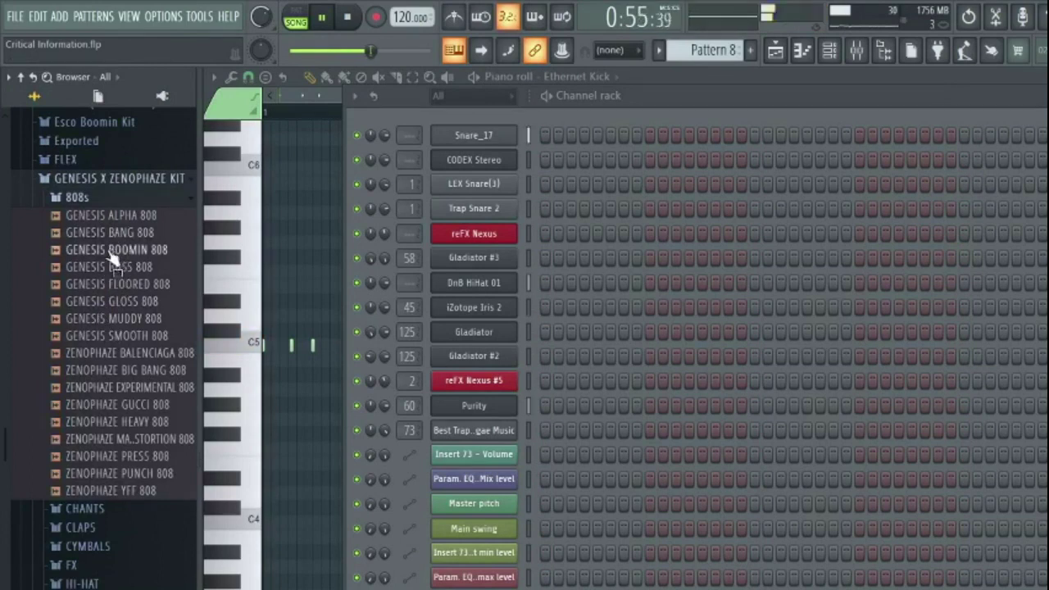
{"action": "left_click_drag", "start_coordinate": [112, 258], "coordinate": [389, 121]}
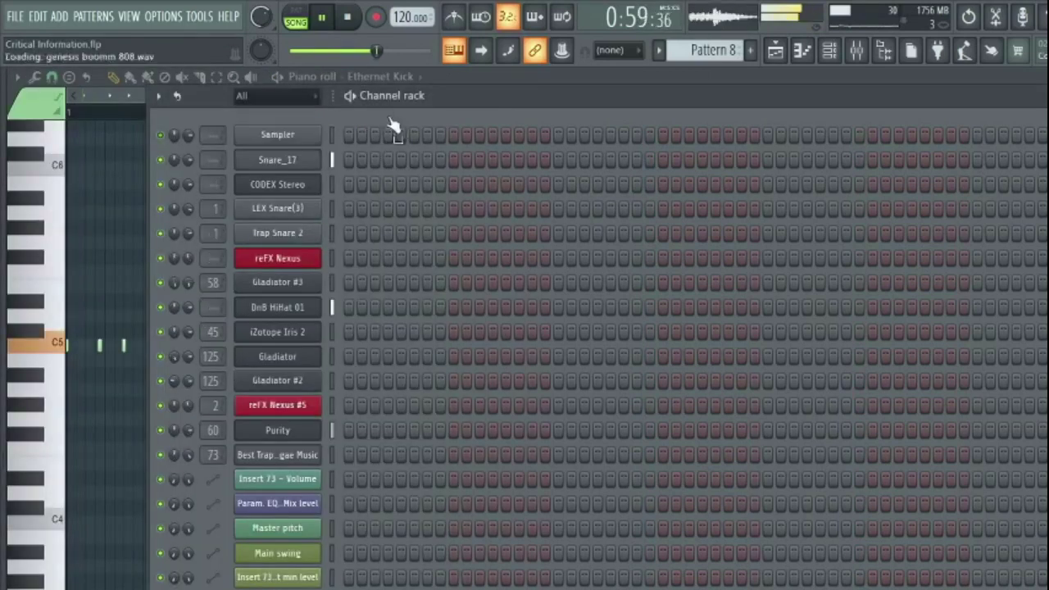
Step: Set the time-stretching mode of the GENESIS BOOMIN 808 channel to Resample
{"action": "left_click", "coordinate": [308, 136]}
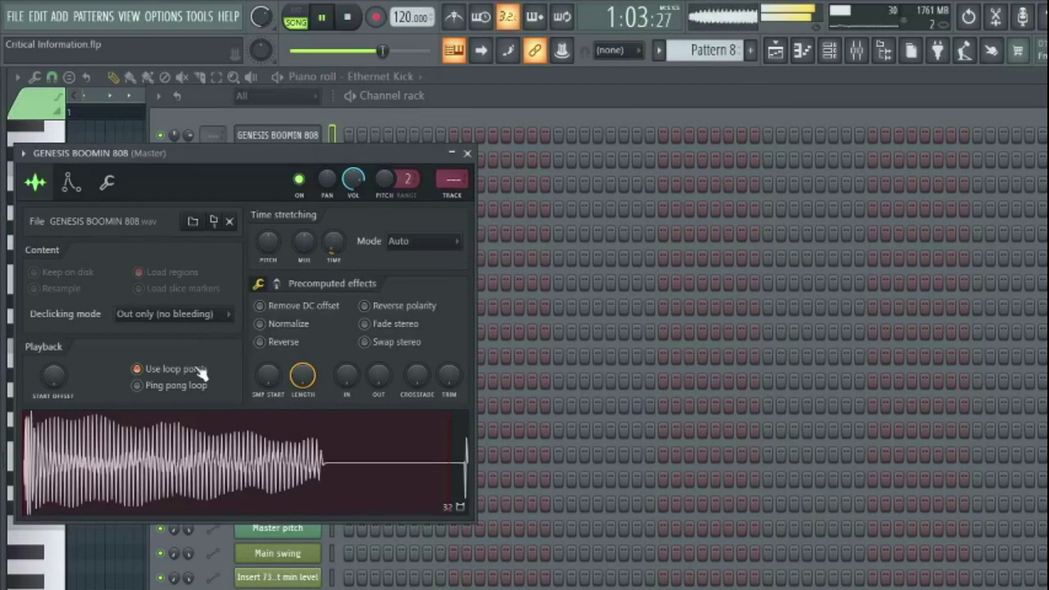
{"action": "left_click", "coordinate": [107, 184]}
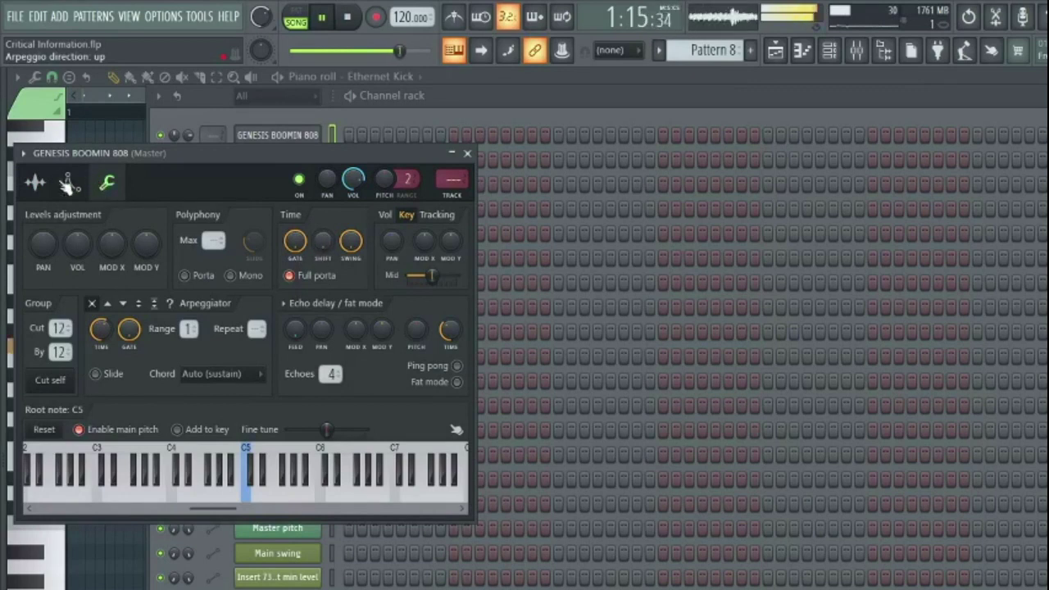
{"action": "left_click", "coordinate": [37, 187]}
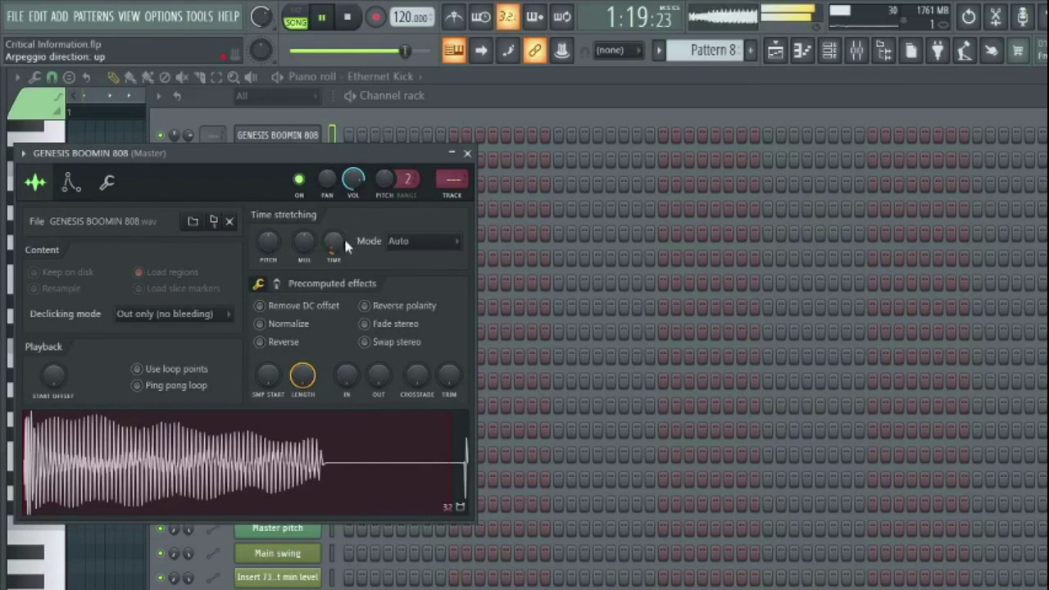
{"action": "left_click", "coordinate": [410, 242]}
{"action": "left_click", "coordinate": [401, 264]}
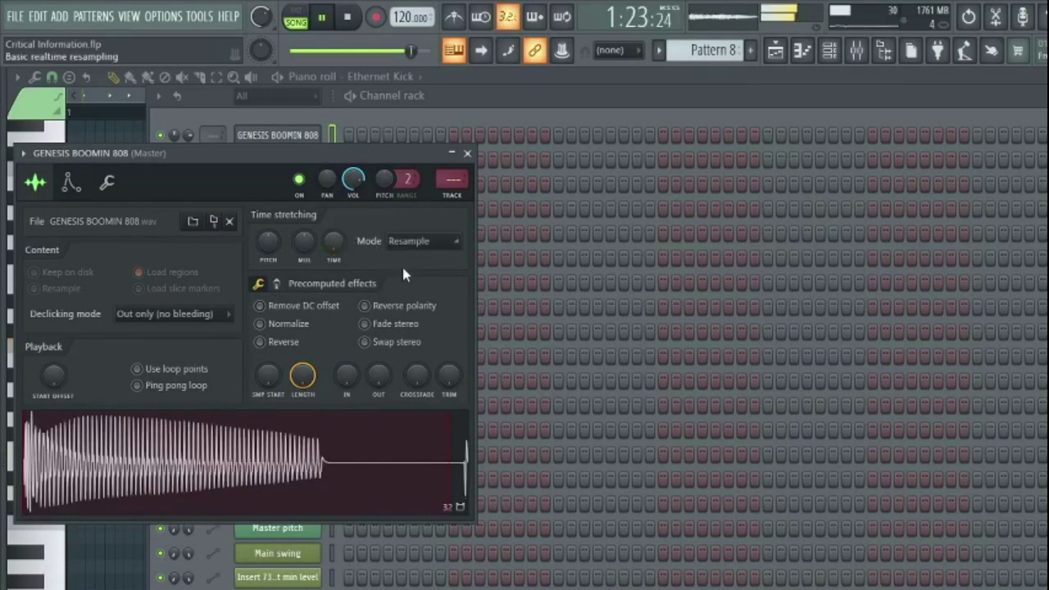
{"action": "left_click", "coordinate": [380, 112]}
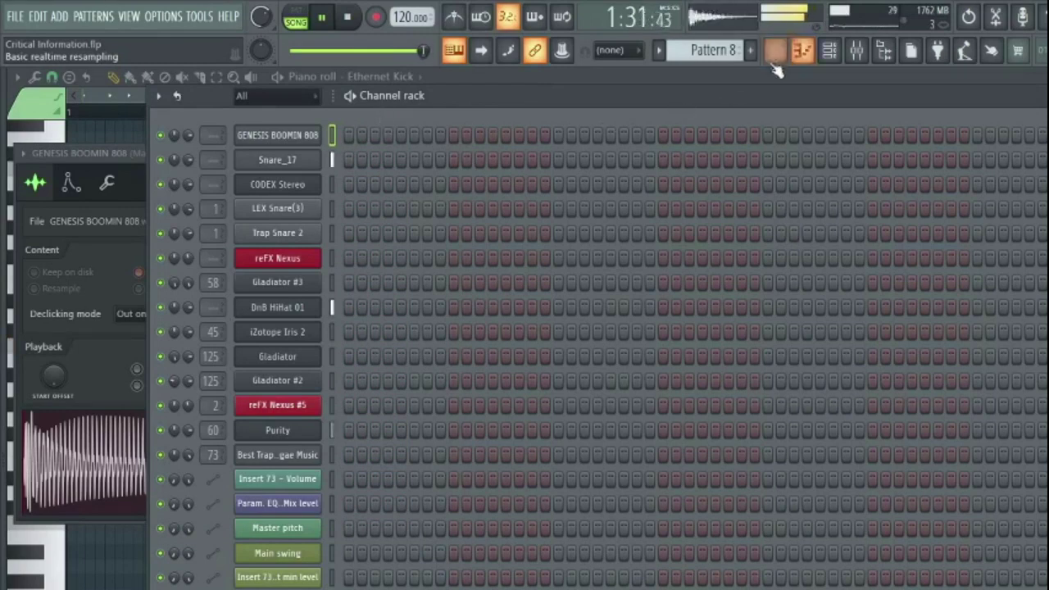
Step: Look through the existing patterns' channel contents from Pattern 1 onward, ending on Pattern 13
{"action": "scroll", "coordinate": [727, 49], "scroll_direction": "up", "scroll_amount": 1}
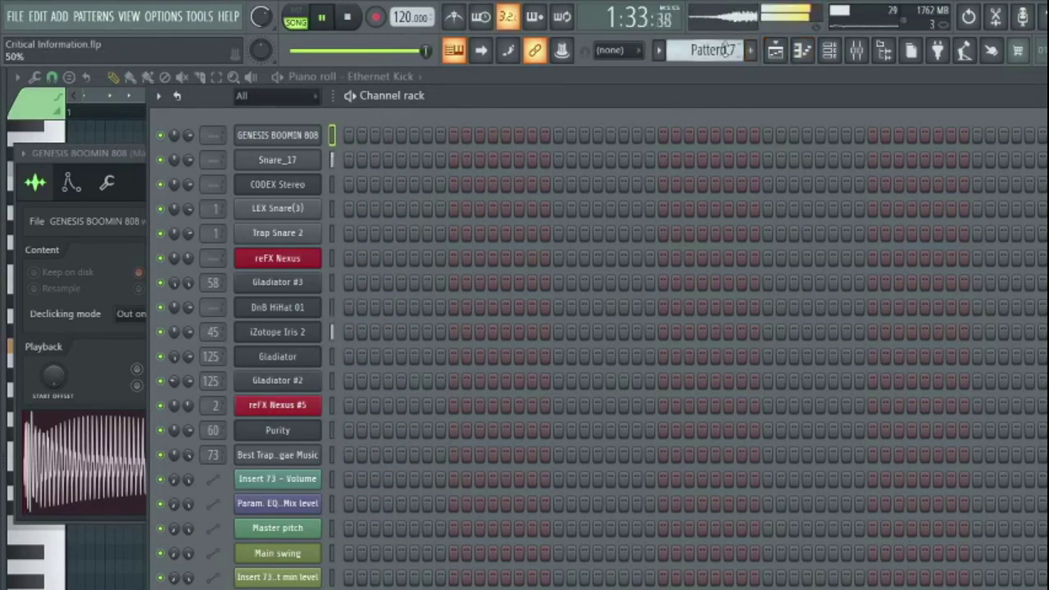
{"action": "scroll", "coordinate": [726, 49], "scroll_direction": "up", "scroll_amount": 1}
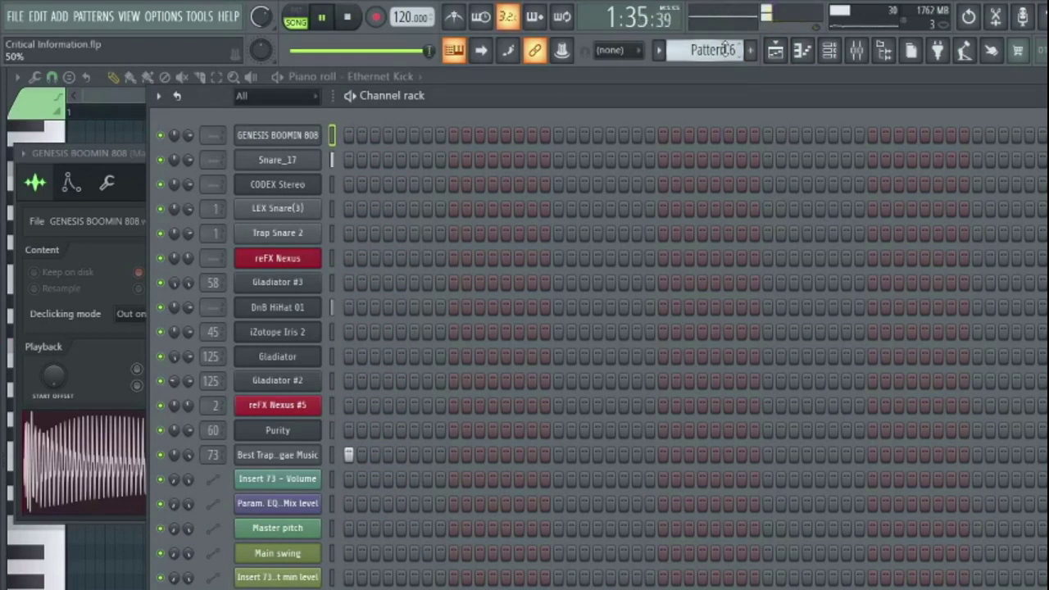
{"action": "scroll", "coordinate": [726, 49], "scroll_direction": "up", "scroll_amount": 1}
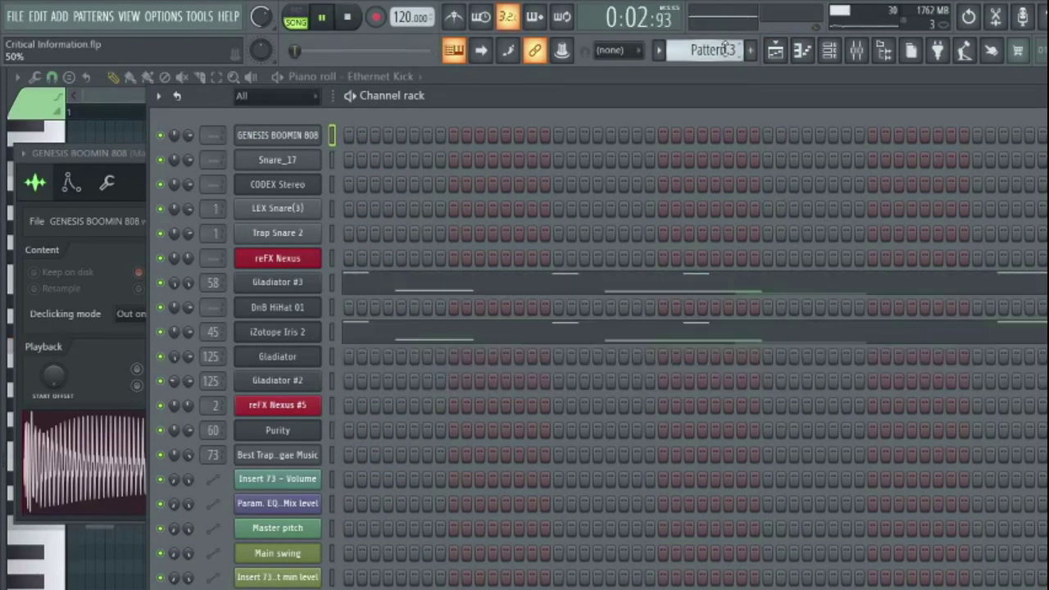
{"action": "scroll", "coordinate": [726, 48], "scroll_direction": "up", "scroll_amount": 1}
{"action": "scroll", "coordinate": [726, 47], "scroll_direction": "up", "scroll_amount": 1}
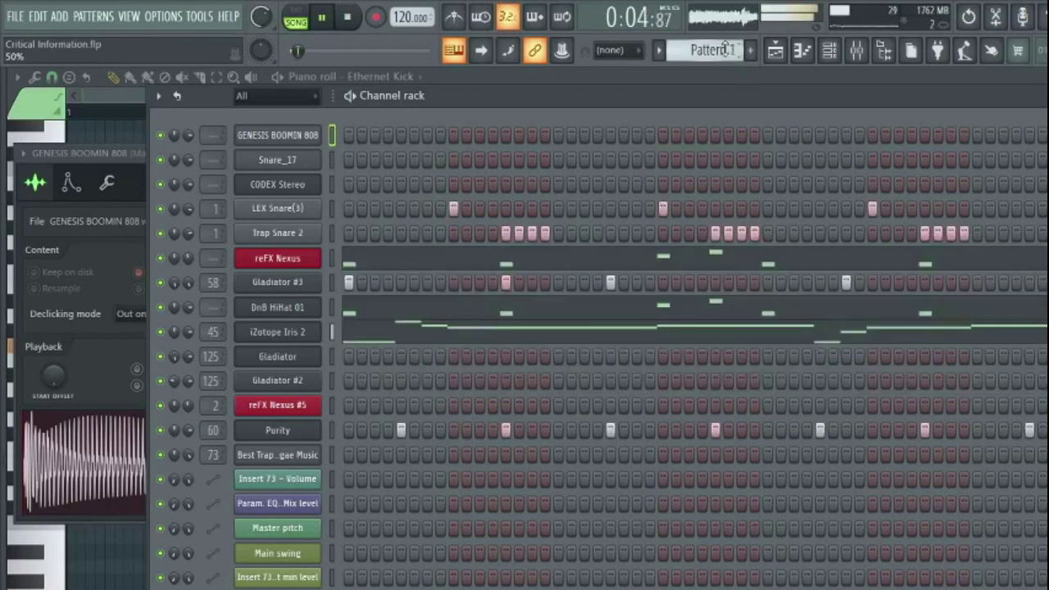
{"action": "scroll", "coordinate": [726, 48], "scroll_direction": "down", "scroll_amount": 2}
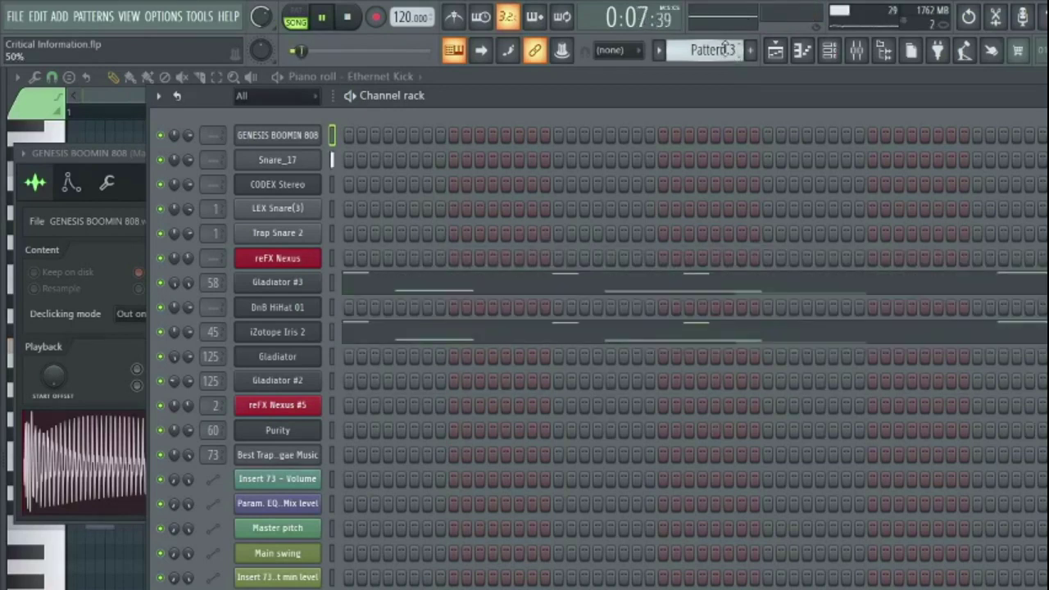
{"action": "scroll", "coordinate": [726, 48], "scroll_direction": "down", "scroll_amount": 4}
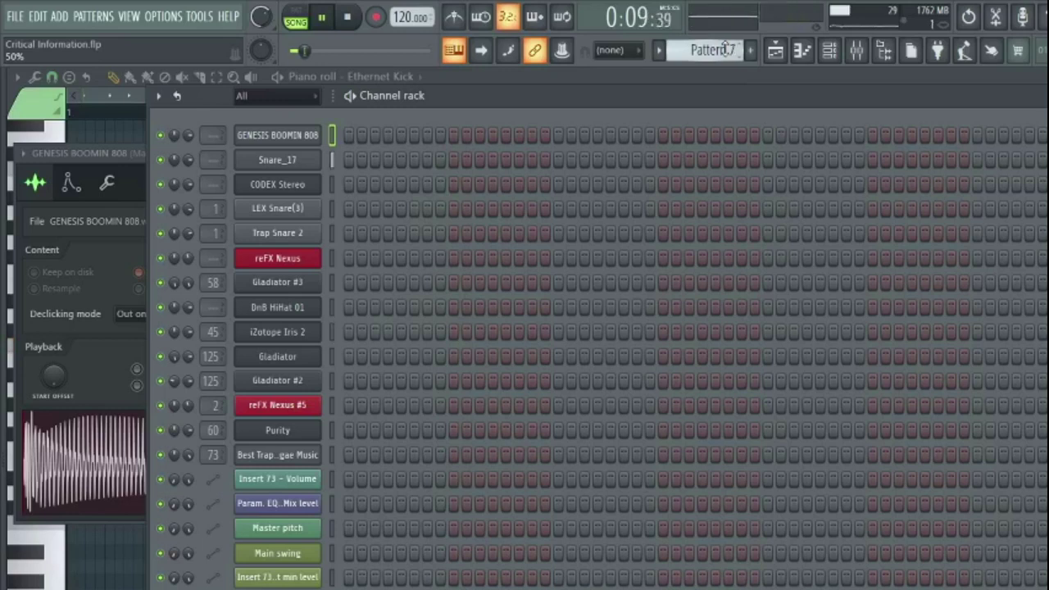
{"action": "scroll", "coordinate": [726, 47], "scroll_direction": "down", "scroll_amount": 1}
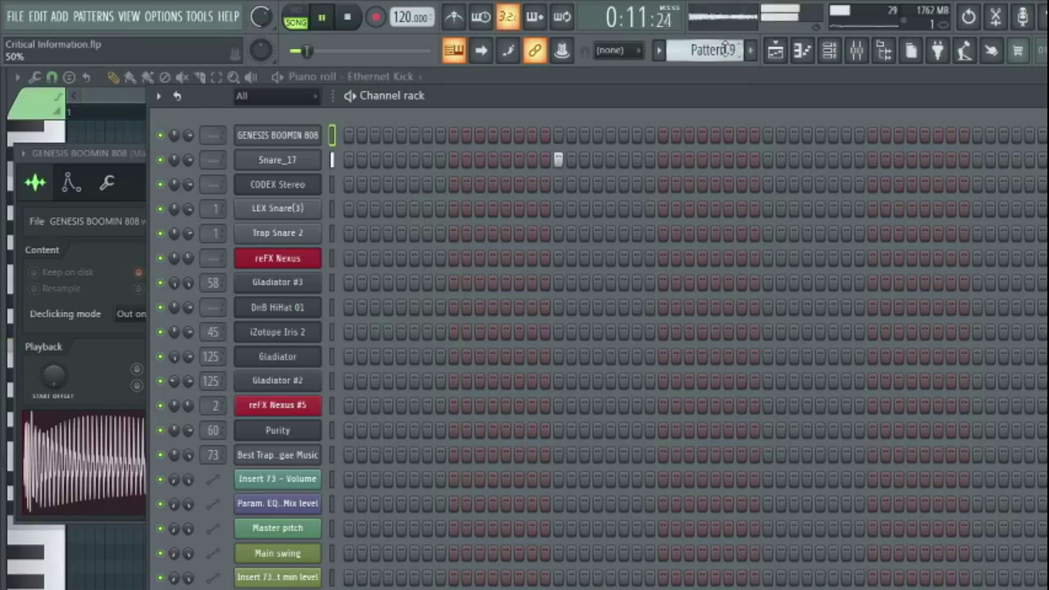
{"action": "scroll", "coordinate": [726, 47], "scroll_direction": "down", "scroll_amount": 2}
{"action": "scroll", "coordinate": [726, 48], "scroll_direction": "down", "scroll_amount": 1}
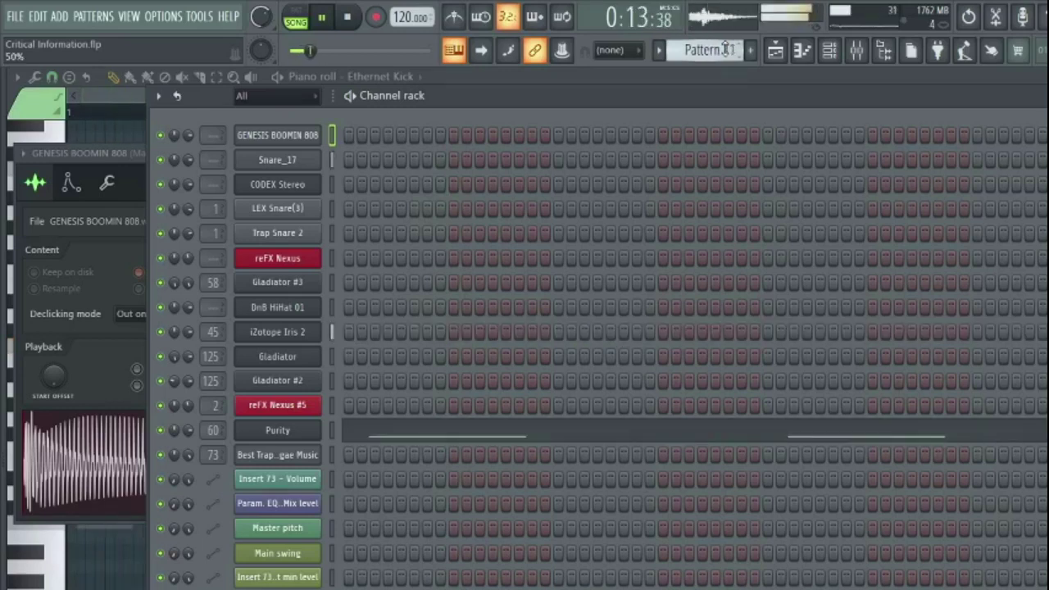
{"action": "scroll", "coordinate": [726, 50], "scroll_direction": "down", "scroll_amount": 1}
{"action": "scroll", "coordinate": [726, 50], "scroll_direction": "down", "scroll_amount": 1}
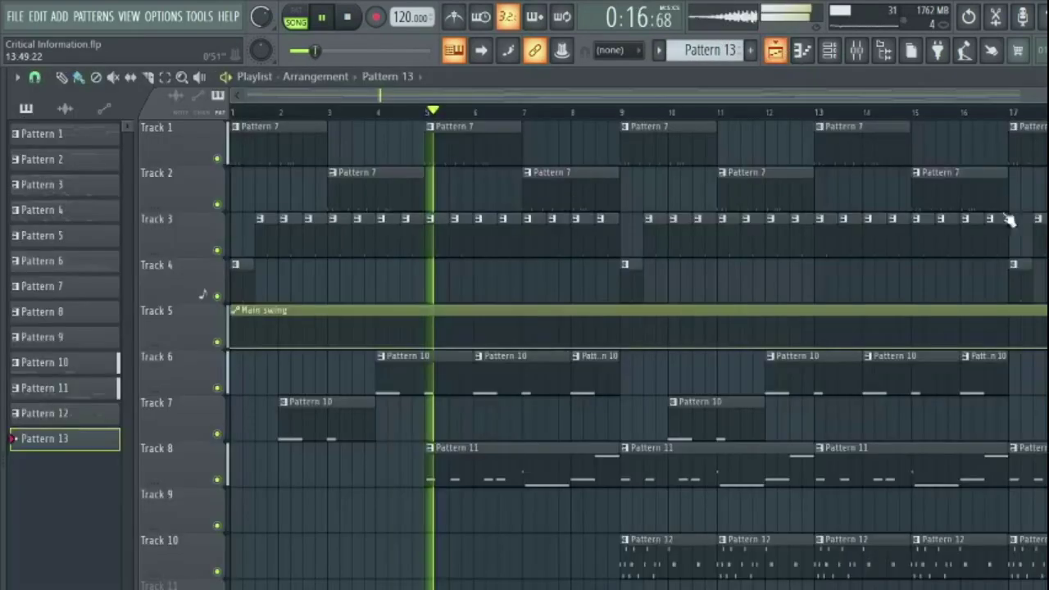
Step: Reopen Pattern 7 from the playlist and examine its channels in the channel rack
{"action": "double_click", "coordinate": [949, 202]}
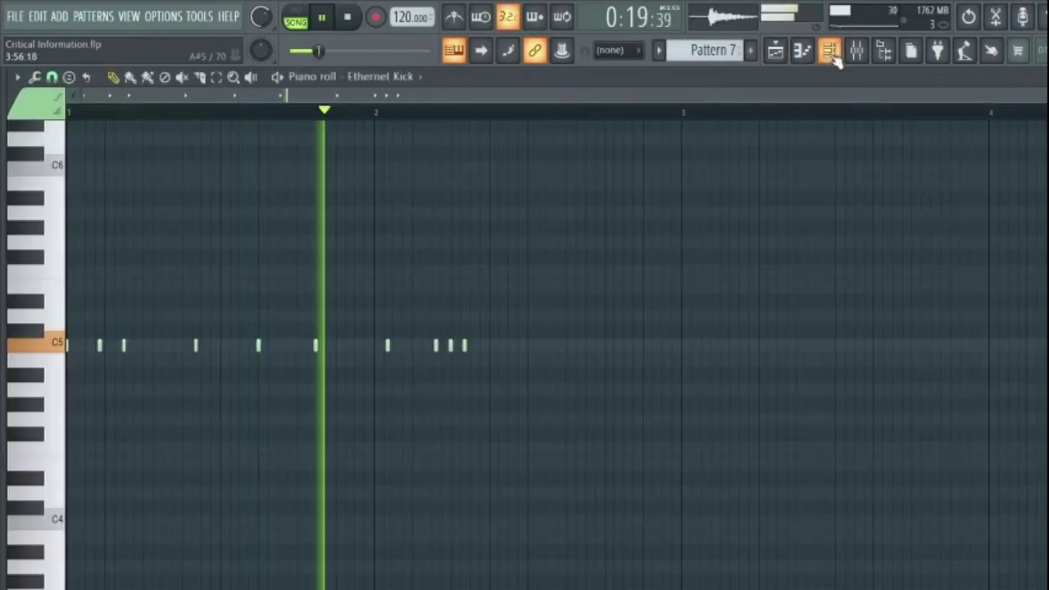
{"action": "left_click", "coordinate": [831, 54]}
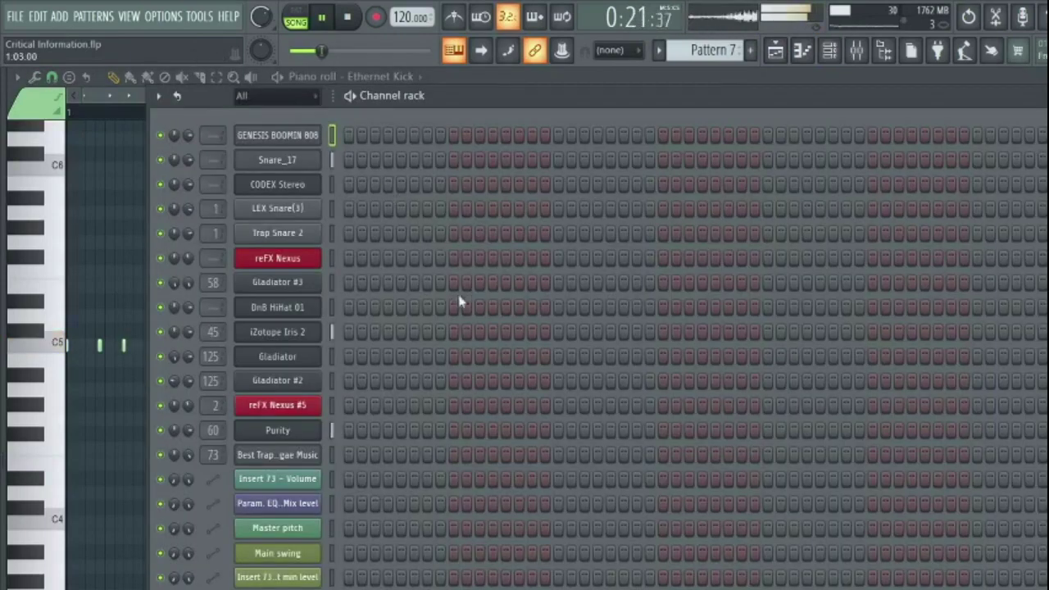
{"action": "scroll", "coordinate": [740, 516], "scroll_direction": "down", "scroll_amount": 2}
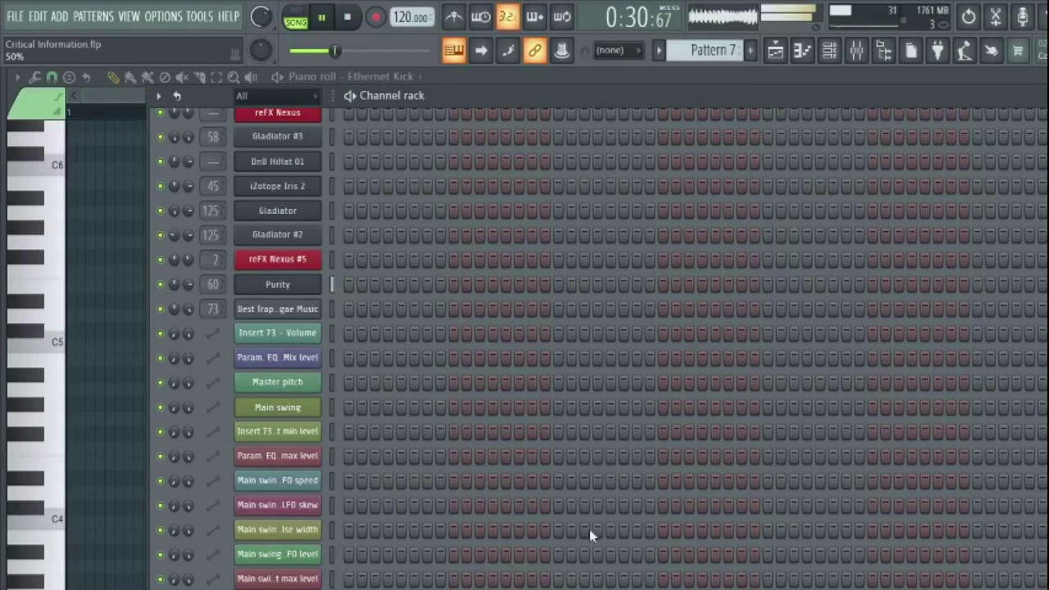
Step: In Pattern 13, place GENESIS BOOMIN 808 hits on steps 1, 8, 13, 28, 41 and 53, with playback in pattern mode
{"action": "scroll", "coordinate": [722, 50], "scroll_direction": "up", "scroll_amount": 6}
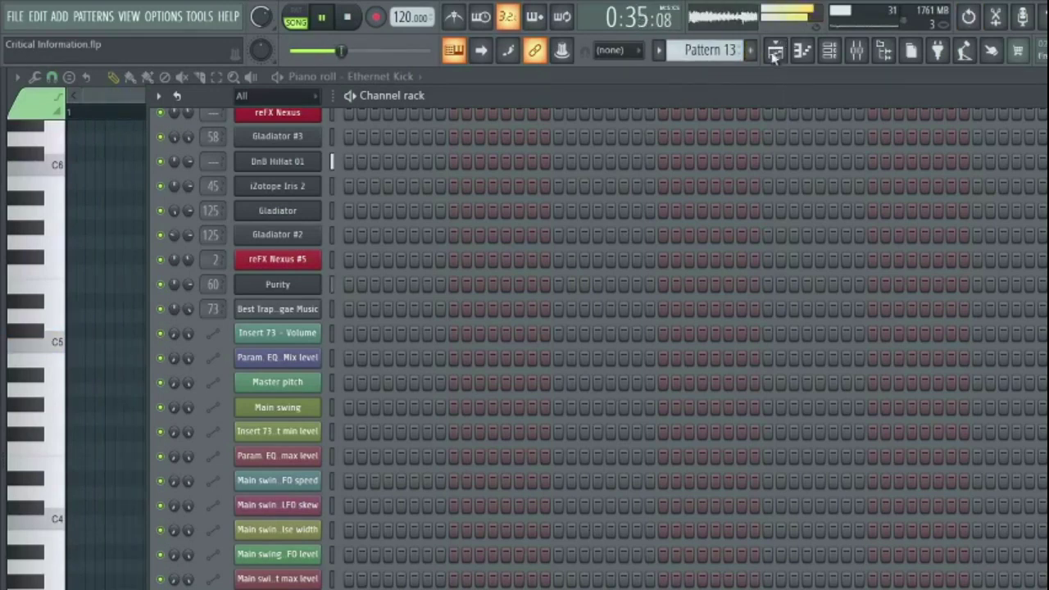
{"action": "scroll", "coordinate": [587, 270], "scroll_direction": "up", "scroll_amount": 6}
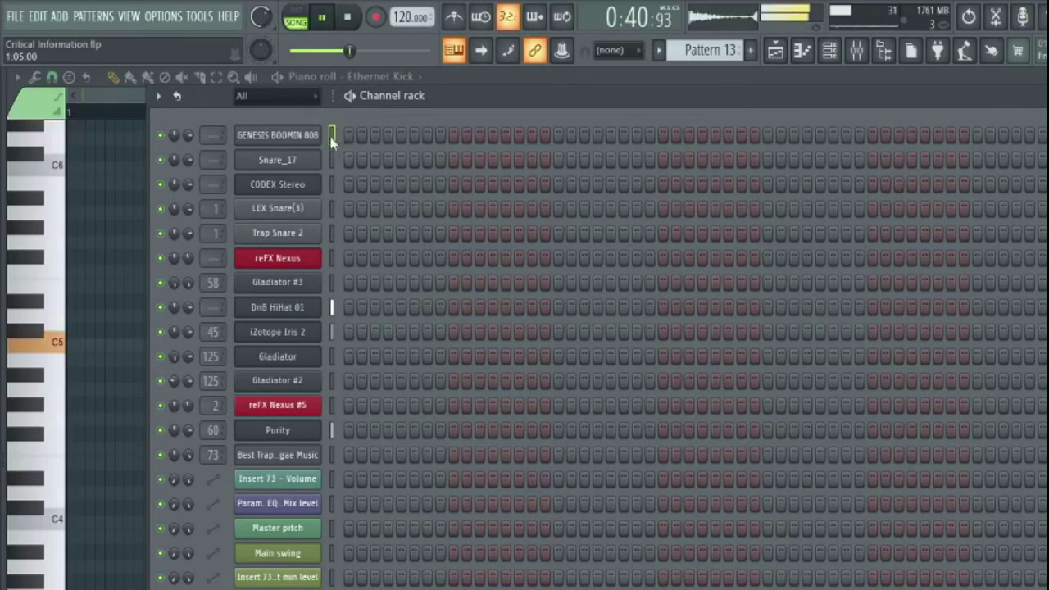
{"action": "left_click", "coordinate": [296, 16]}
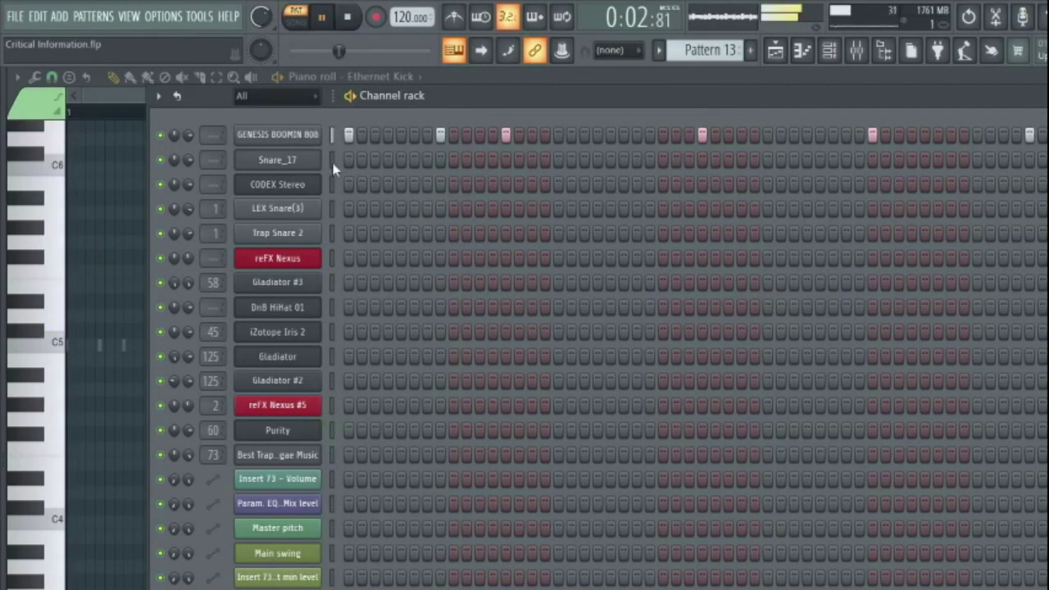
Step: Set the GENESIS BOOMIN 808's Pogo effect to 23% and raise its volume level adjustment, ending in the playlist
{"action": "scroll", "coordinate": [320, 168], "scroll_direction": "down", "scroll_amount": 1}
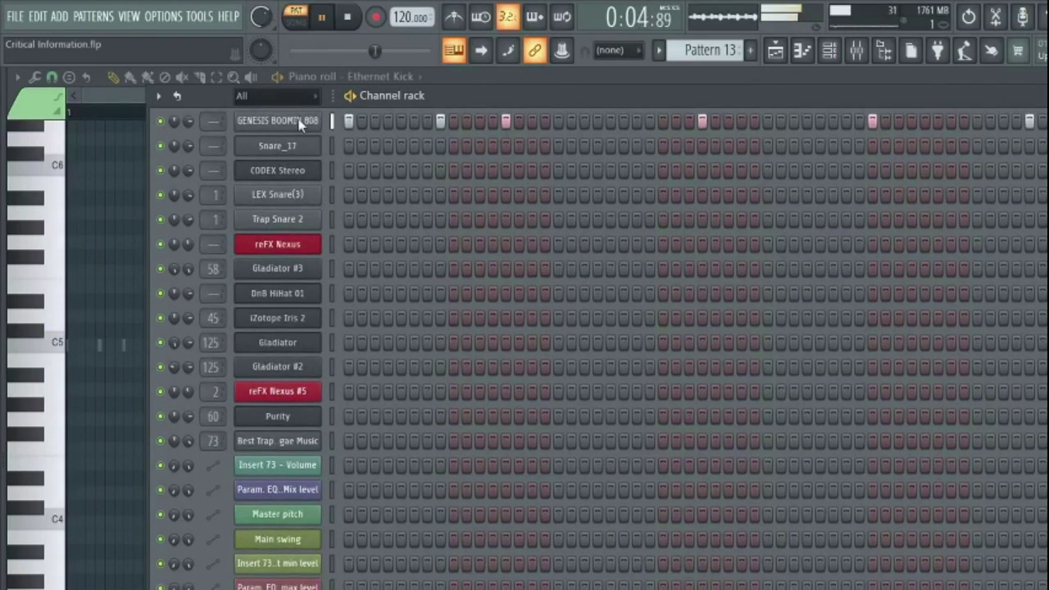
{"action": "left_click", "coordinate": [301, 122]}
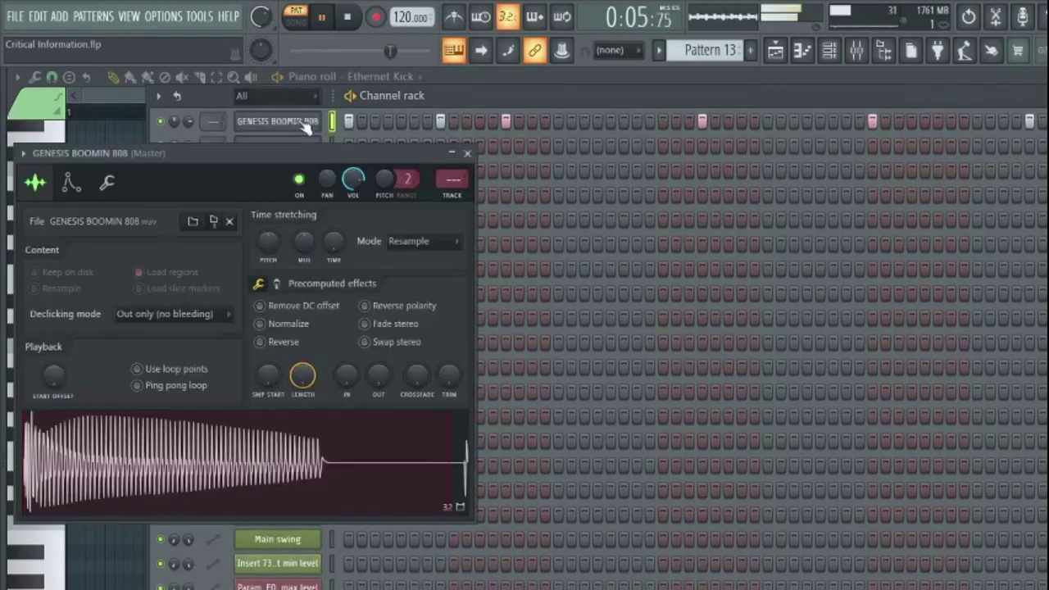
{"action": "left_click", "coordinate": [279, 285]}
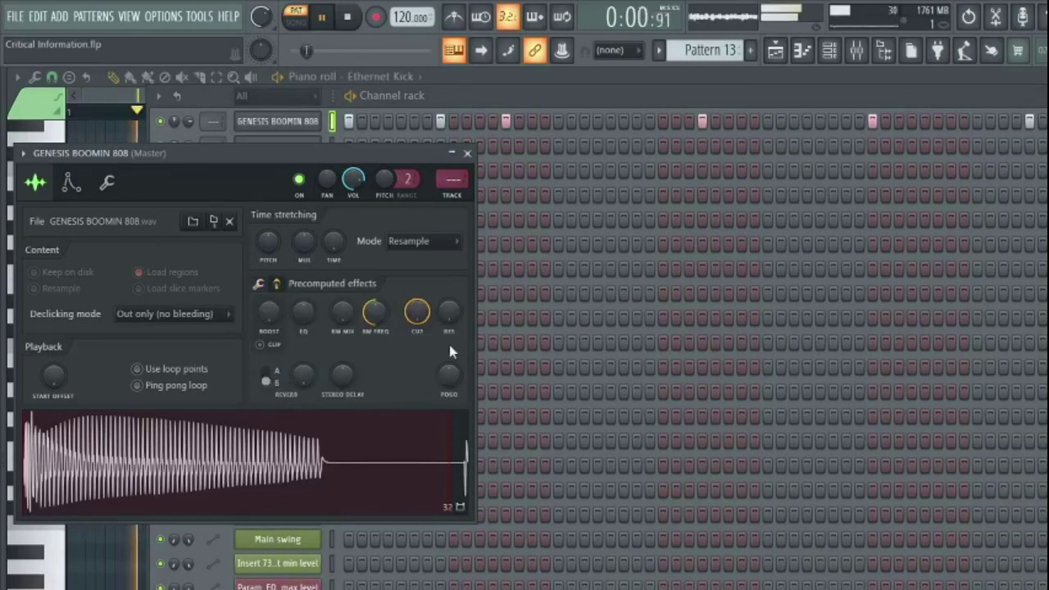
{"action": "scroll", "coordinate": [447, 377], "scroll_direction": "up", "scroll_amount": 3}
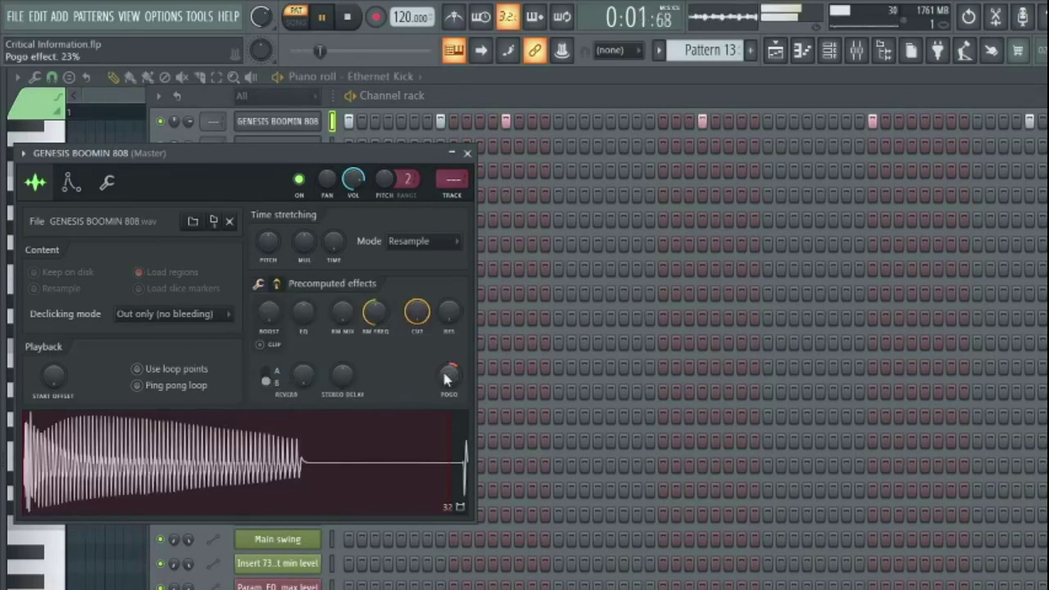
{"action": "left_click", "coordinate": [108, 185]}
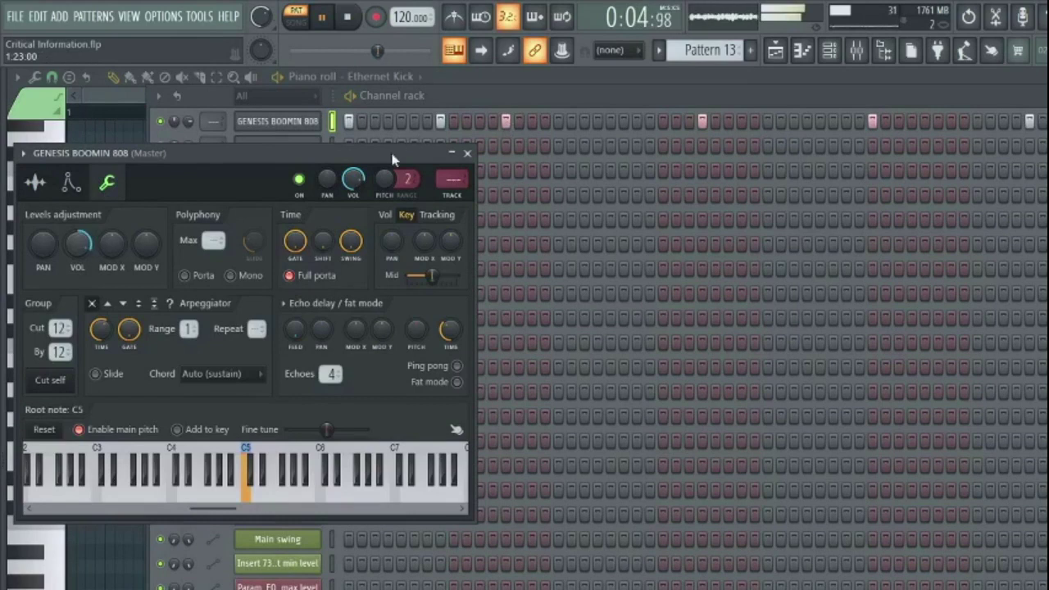
{"action": "left_click", "coordinate": [775, 51]}
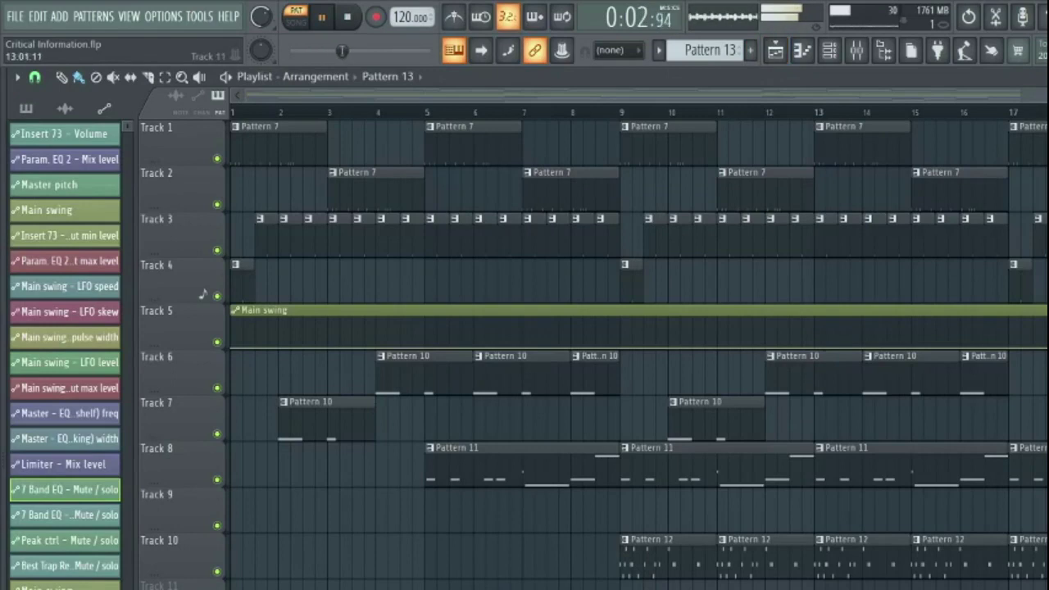
Step: Paint Pattern 13 clips along Track 11 from bar 13 onward and switch playback to song mode
{"action": "left_click", "coordinate": [823, 585]}
{"action": "left_click_drag", "start_coordinate": [824, 586], "coordinate": [1016, 585]}
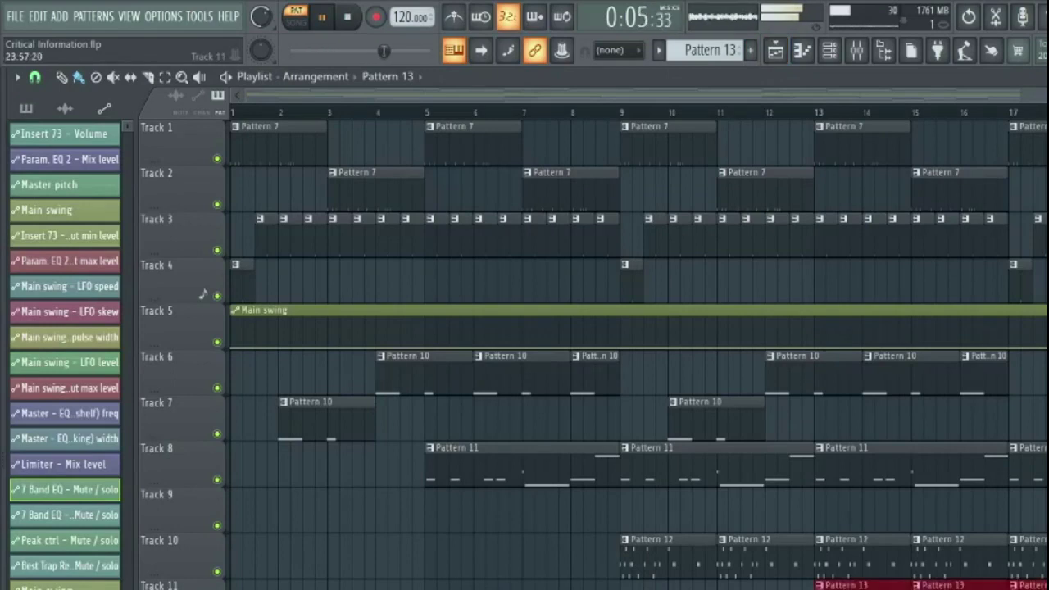
{"action": "left_click", "coordinate": [297, 19]}
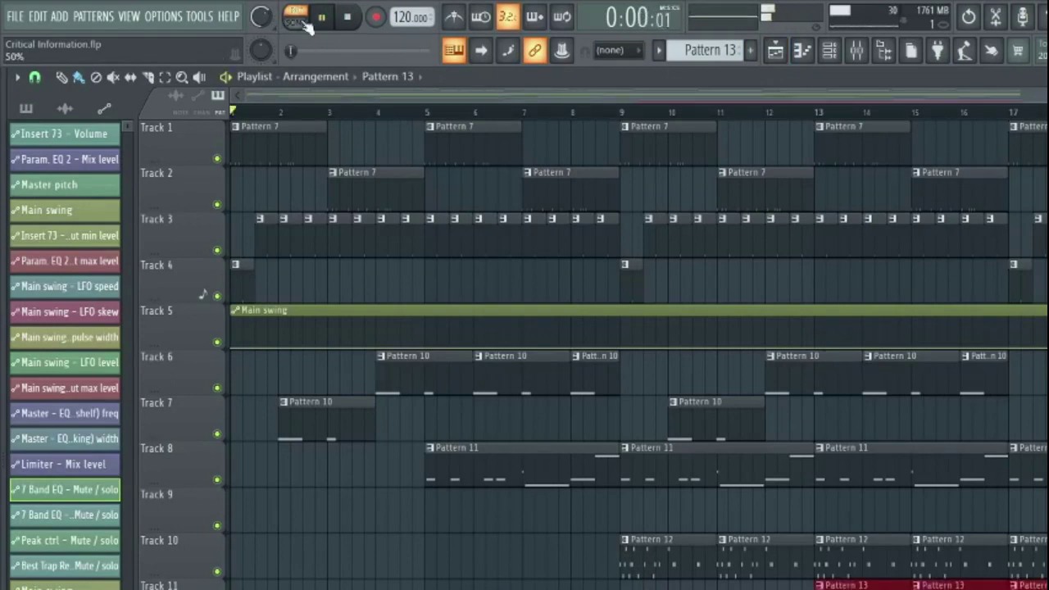
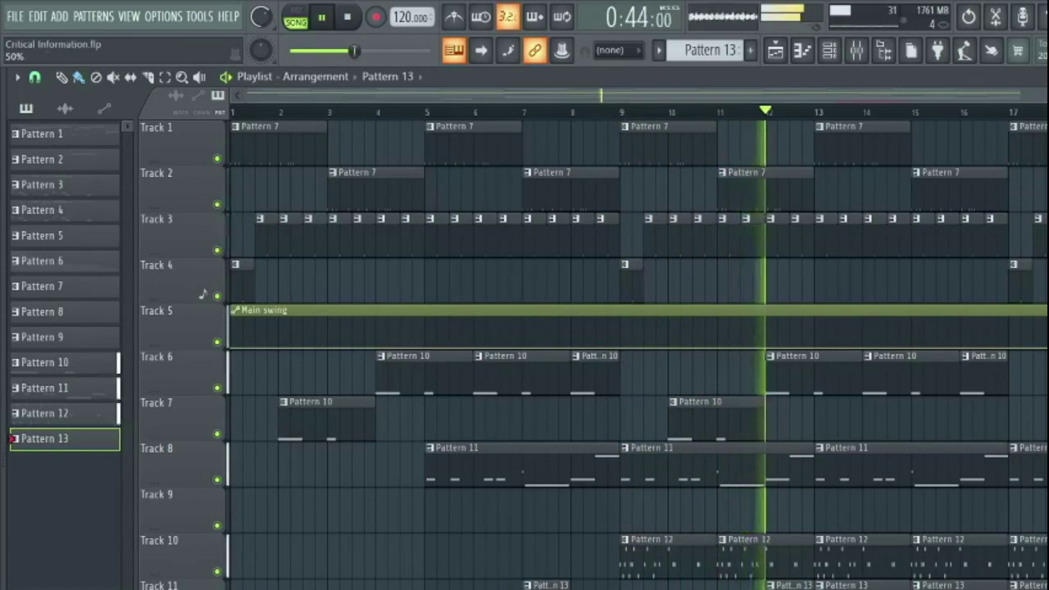
Step: Examine the GENESIS BOOMIN 808 piano roll and the arrangement's tracks, including the Pattern 13 clips, while the song plays
{"action": "key", "text": "F7"}
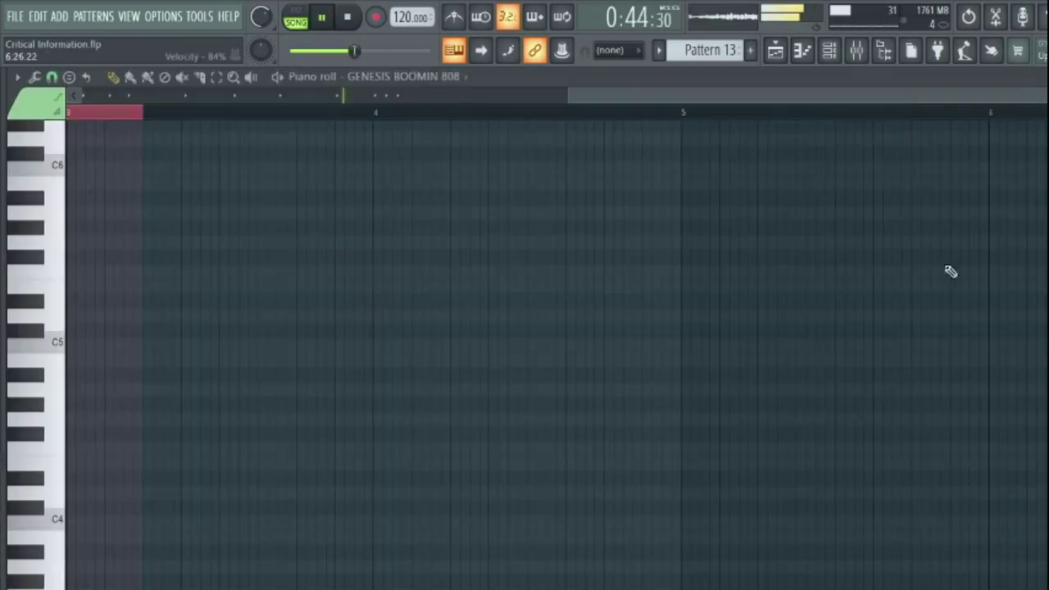
{"action": "left_click", "coordinate": [775, 50]}
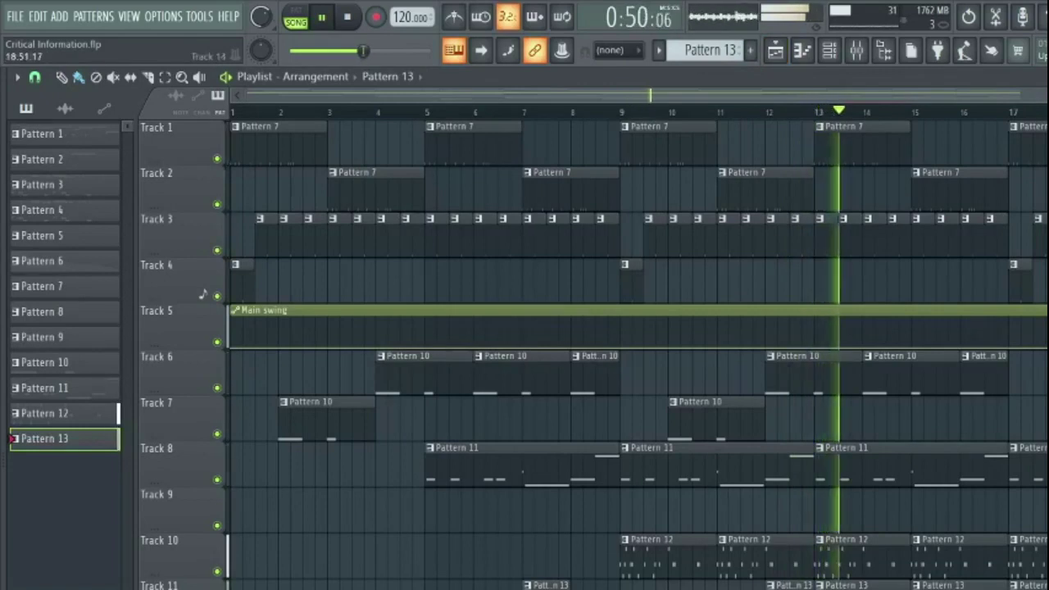
{"action": "scroll", "coordinate": [623, 344], "scroll_direction": "up", "scroll_amount": 4}
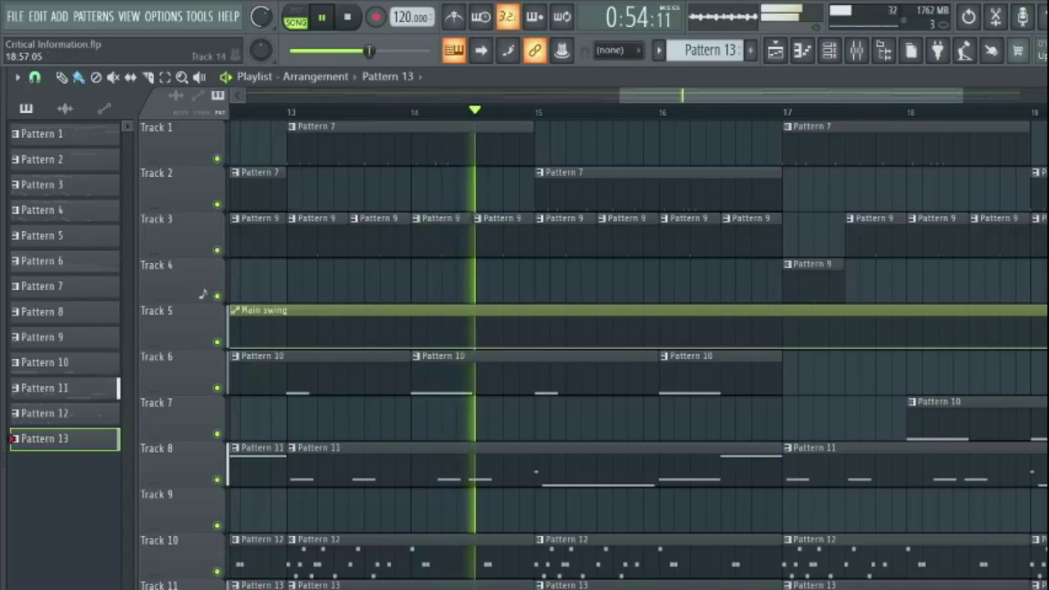
{"action": "scroll", "coordinate": [623, 344], "scroll_direction": "up", "scroll_amount": 2}
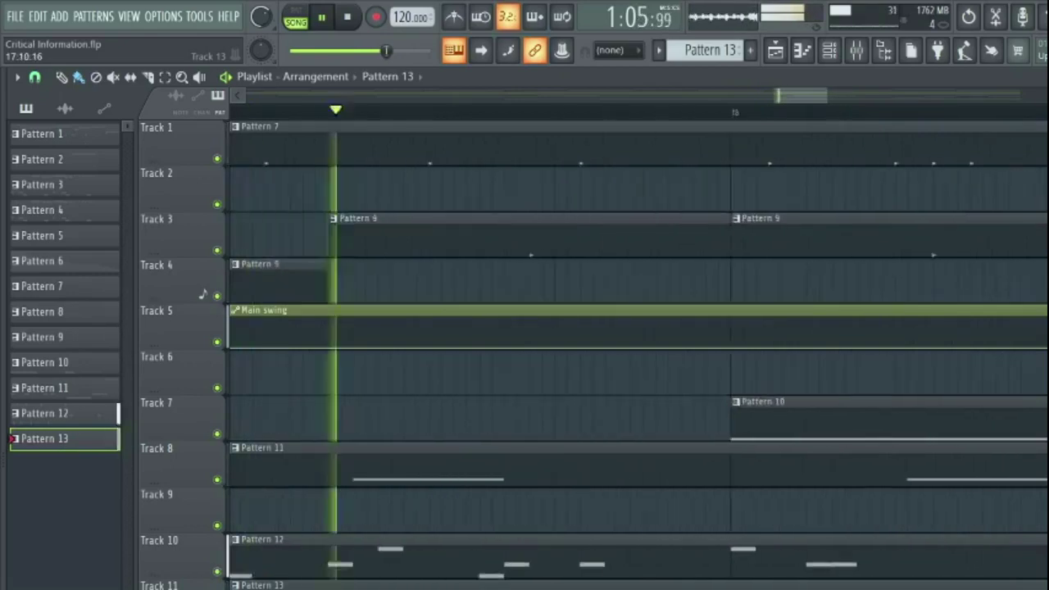
{"action": "scroll", "coordinate": [409, 216], "scroll_direction": "down", "scroll_amount": 12}
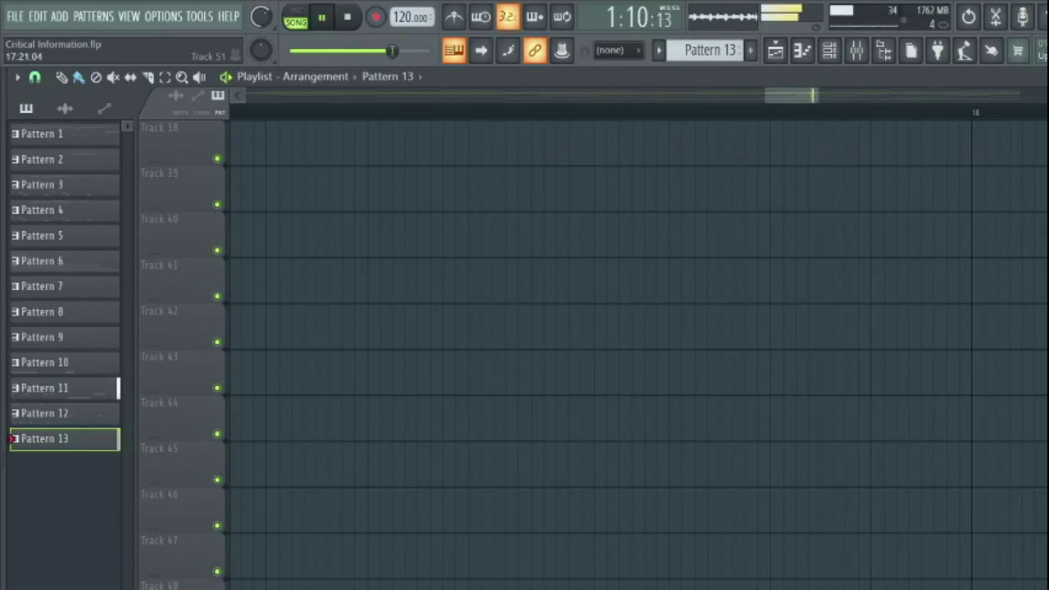
{"action": "scroll", "coordinate": [640, 353], "scroll_direction": "down", "scroll_amount": 4}
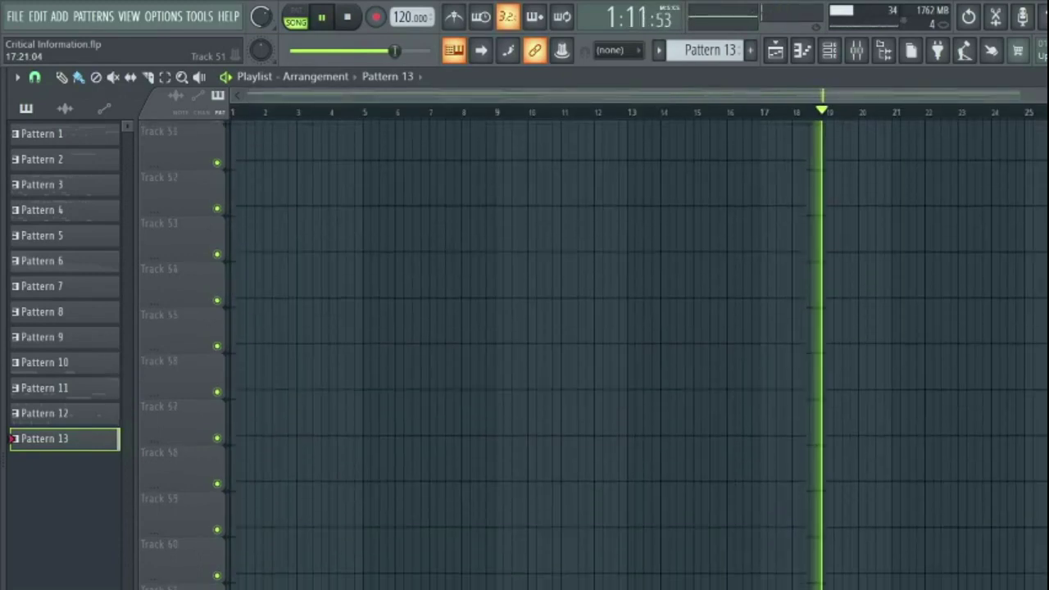
{"action": "scroll", "coordinate": [203, 293], "scroll_direction": "up", "scroll_amount": 15}
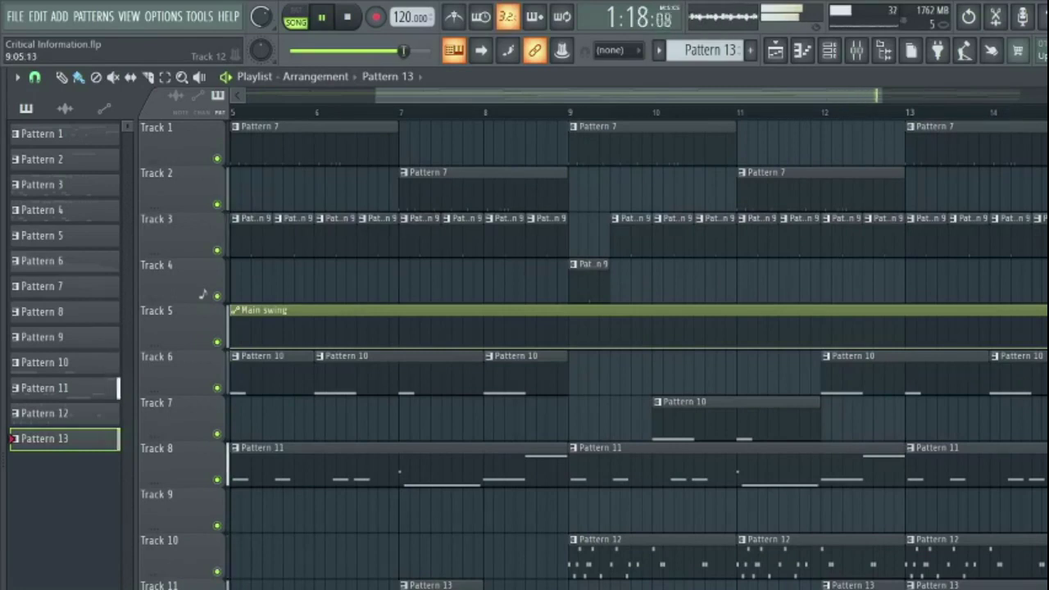
{"action": "scroll", "coordinate": [203, 293], "scroll_direction": "down", "scroll_amount": 4}
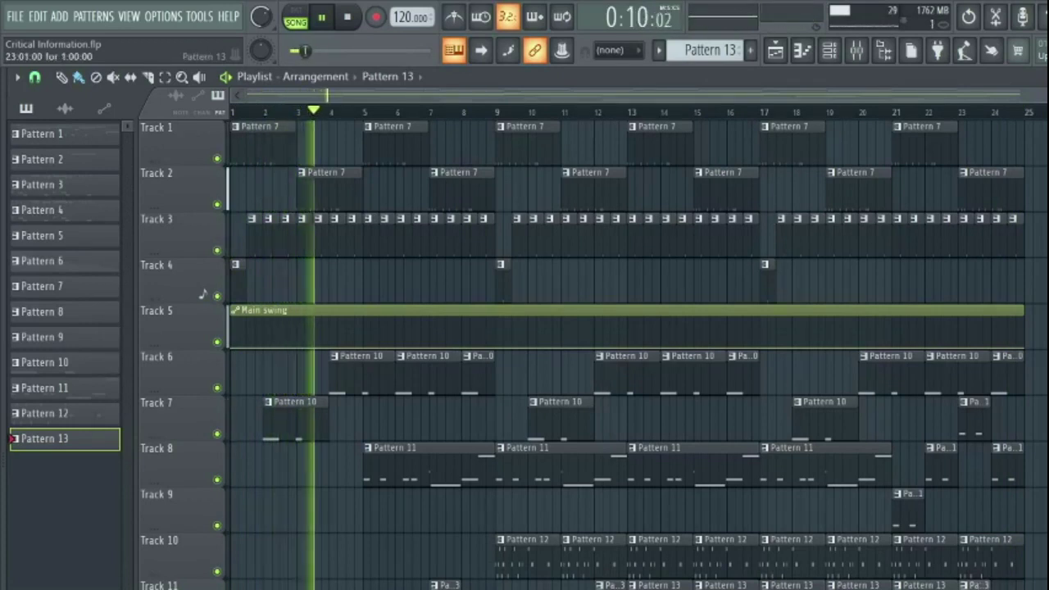
Step: Create an empty Pattern 14 and replace the Trap Snare 2 channel with Morphine in the channel rack
{"action": "scroll", "coordinate": [754, 59], "scroll_direction": "up", "scroll_amount": 1}
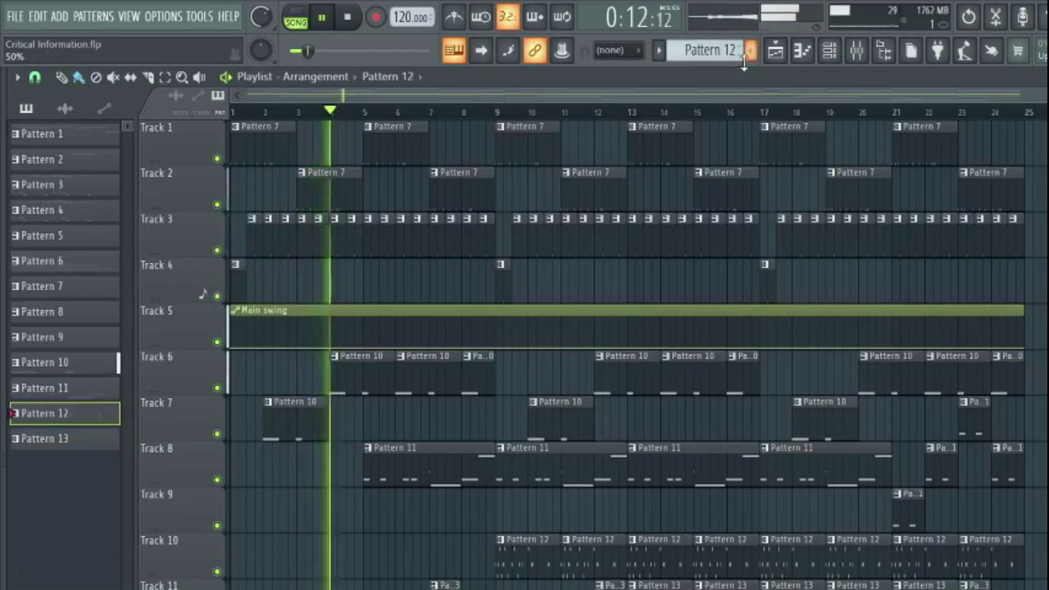
{"action": "left_click", "coordinate": [752, 52]}
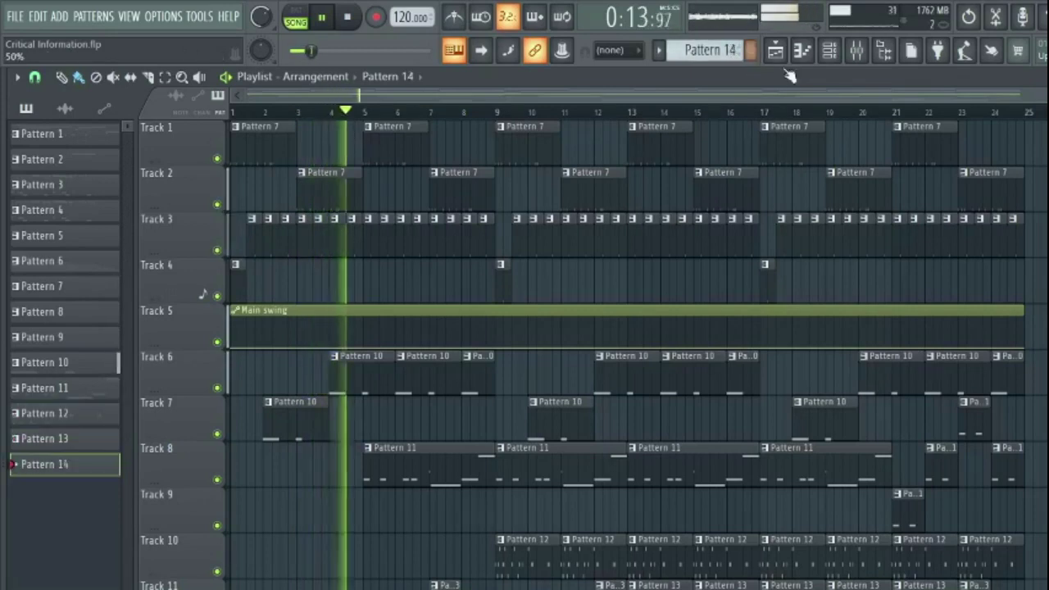
{"action": "left_click", "coordinate": [828, 51]}
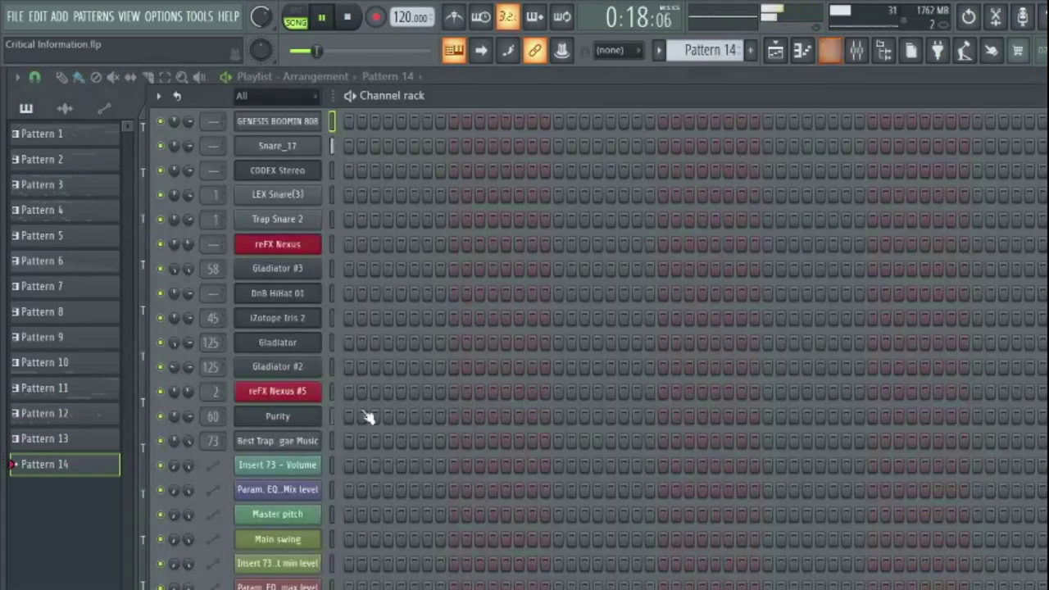
{"action": "left_click", "coordinate": [314, 219]}
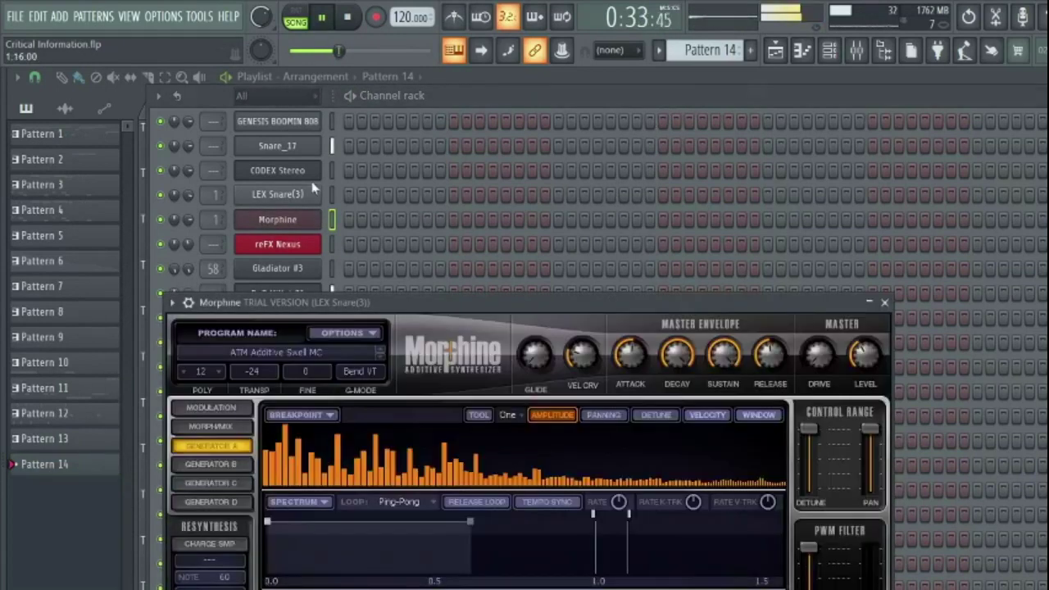
{"action": "left_click", "coordinate": [299, 211]}
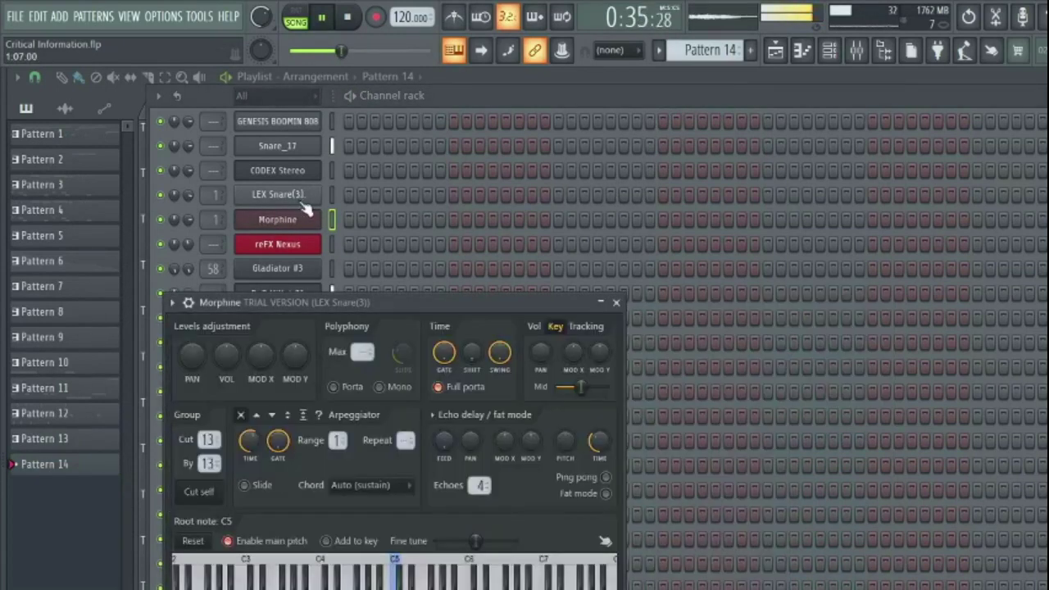
Step: Replace the LEX Snare(3) channel with Fruity DX10, route it to mixer insert 30 and switch playback to pattern mode
{"action": "left_click", "coordinate": [302, 205]}
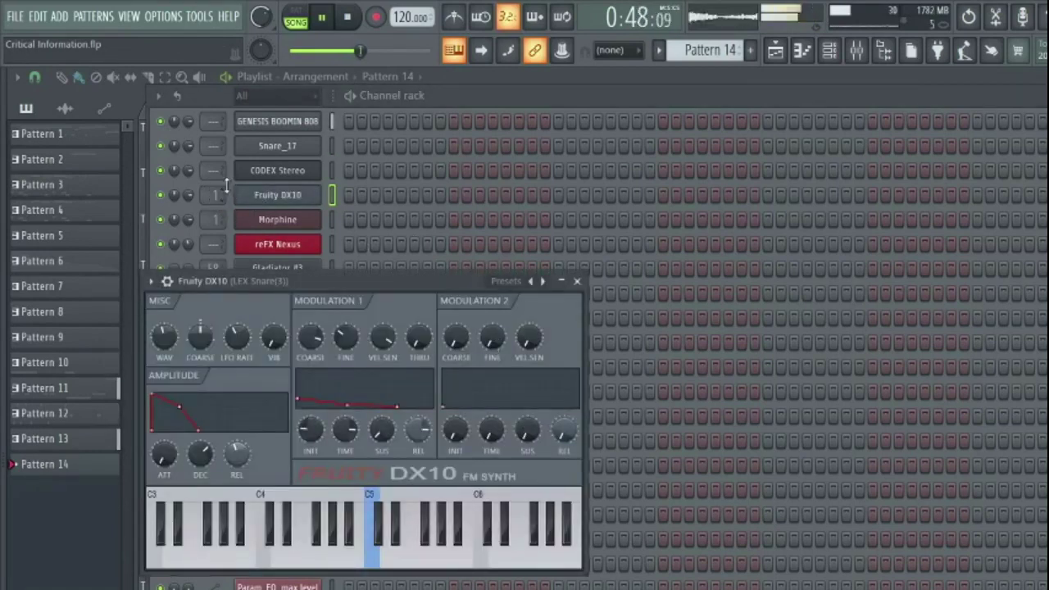
{"action": "left_click_drag", "start_coordinate": [217, 193], "coordinate": [271, 33]}
{"action": "left_click", "coordinate": [295, 18]}
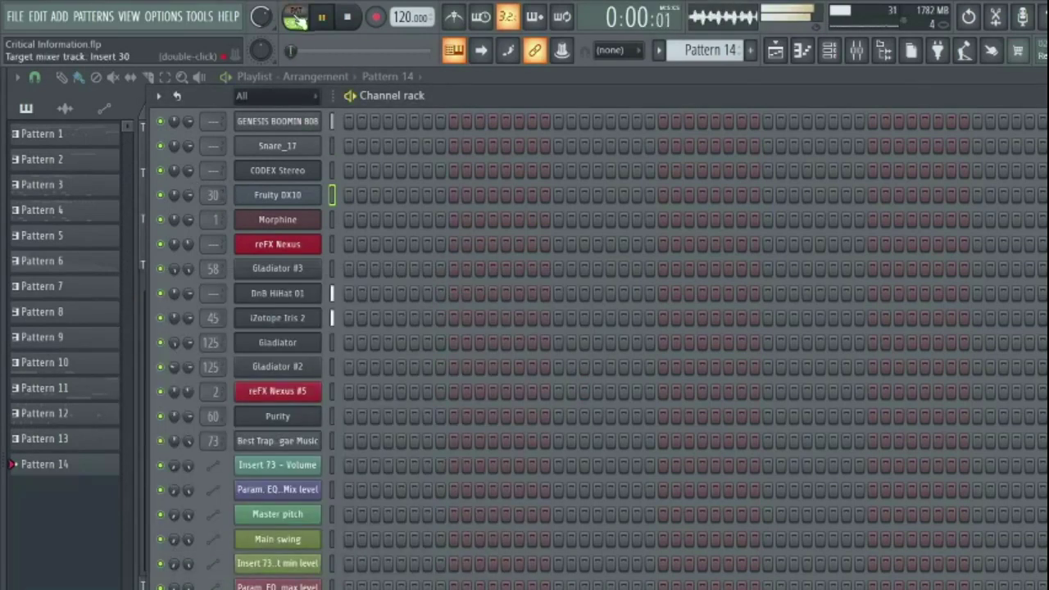
Step: Give the GENESIS BOOMIN 808 sample reversed polarity, swapped stereo, a slight fade in and a 7% fade out
{"action": "left_click", "coordinate": [256, 123]}
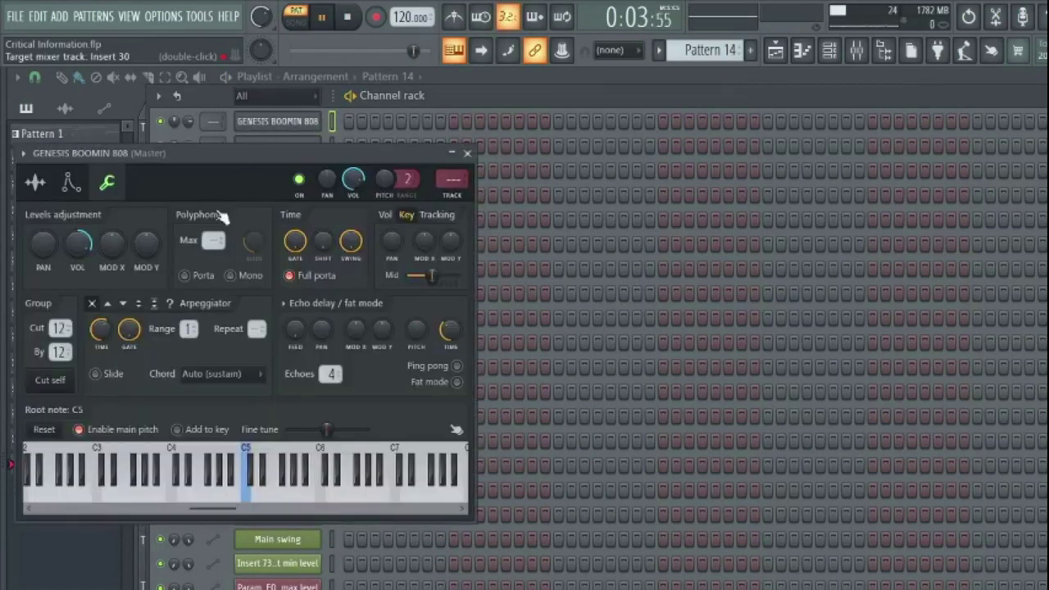
{"action": "left_click", "coordinate": [36, 182]}
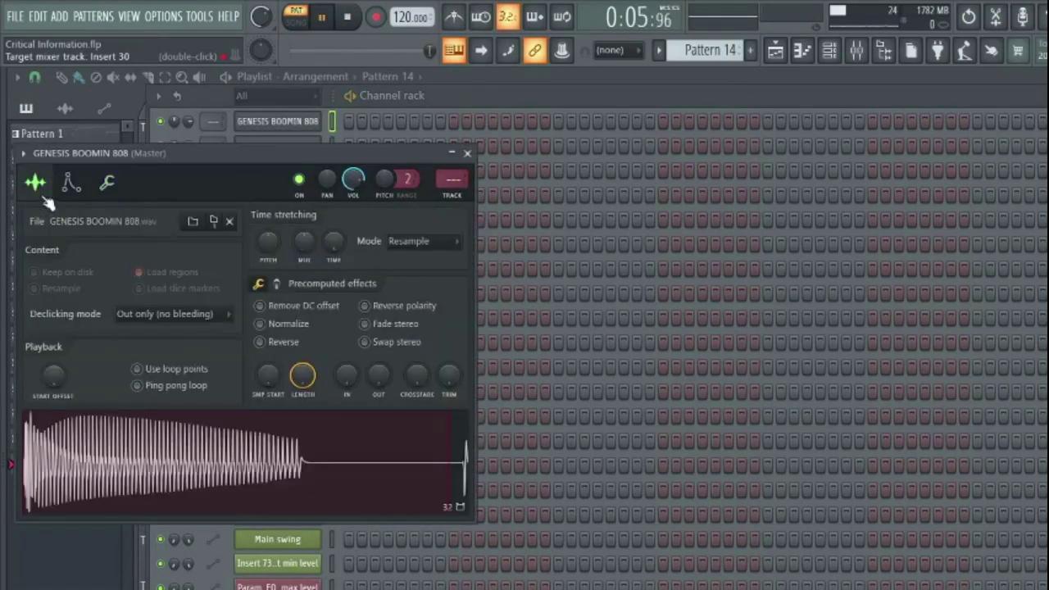
{"action": "left_click", "coordinate": [419, 318]}
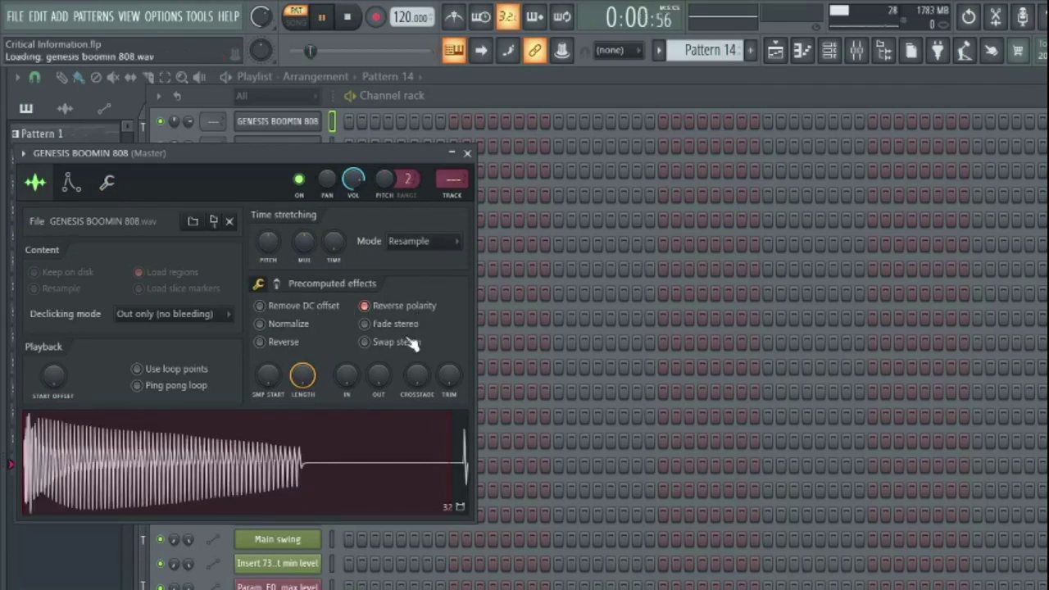
{"action": "left_click", "coordinate": [413, 340]}
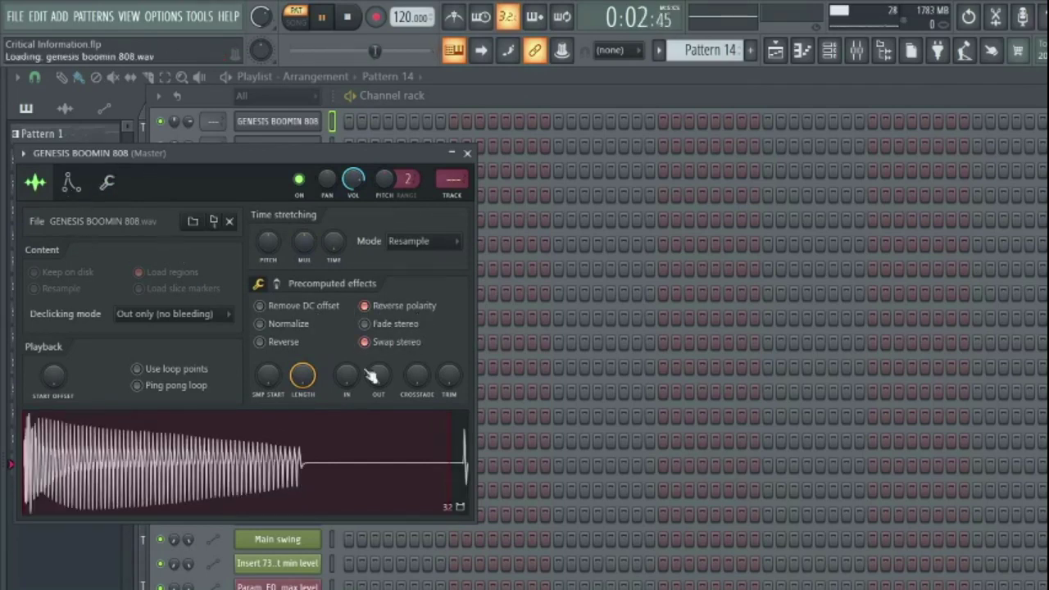
{"action": "left_click_drag", "start_coordinate": [346, 373], "coordinate": [345, 366]}
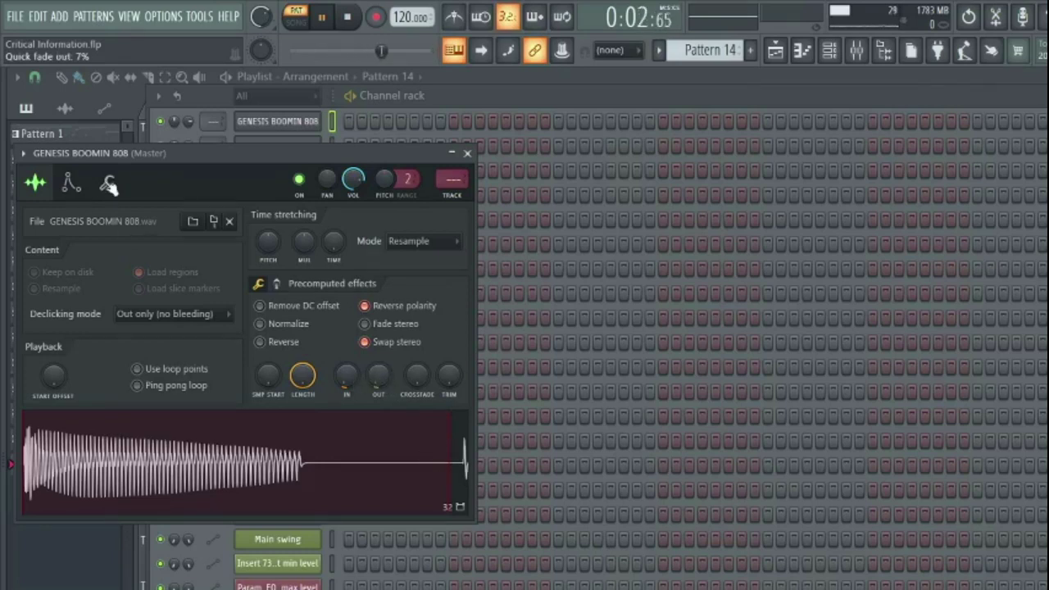
Step: Review the GENESIS BOOMIN 808's miscellaneous channel settings and adjust its channel volume in the channel rack
{"action": "left_click", "coordinate": [109, 184]}
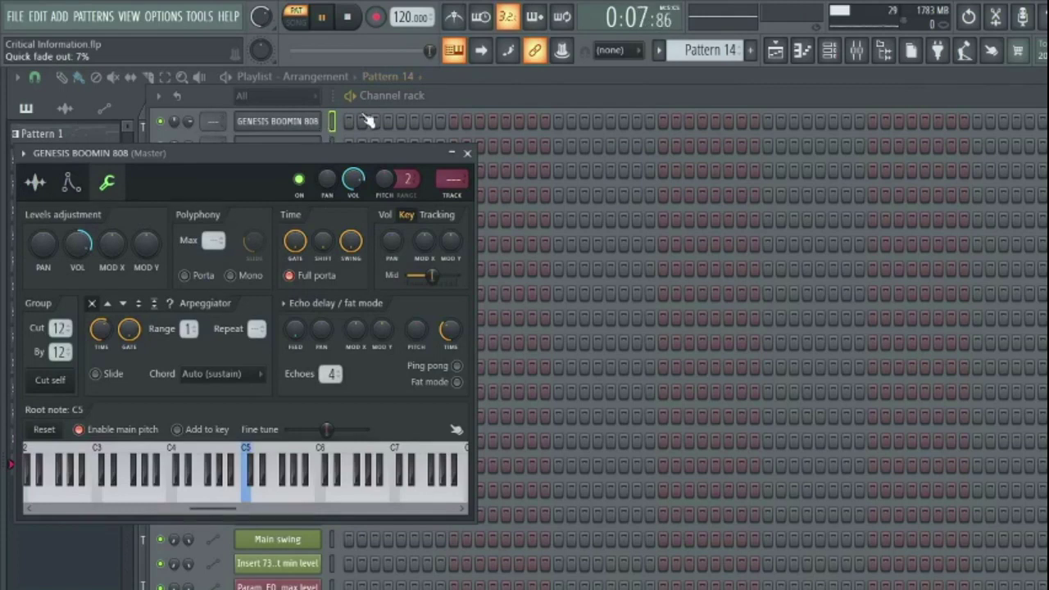
{"action": "left_click", "coordinate": [457, 97]}
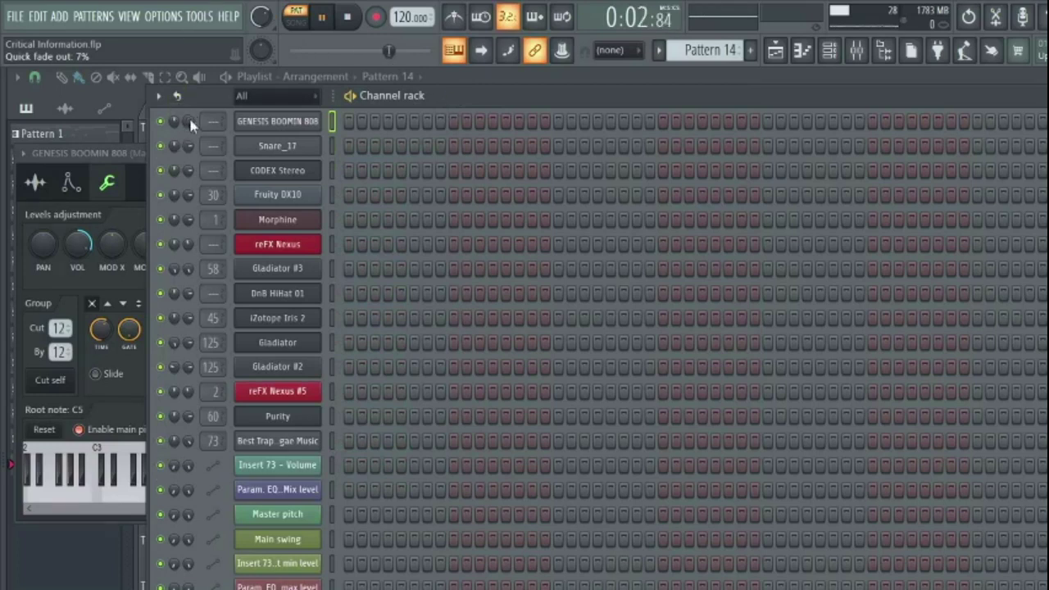
{"action": "left_click_drag", "start_coordinate": [189, 121], "coordinate": [188, 131]}
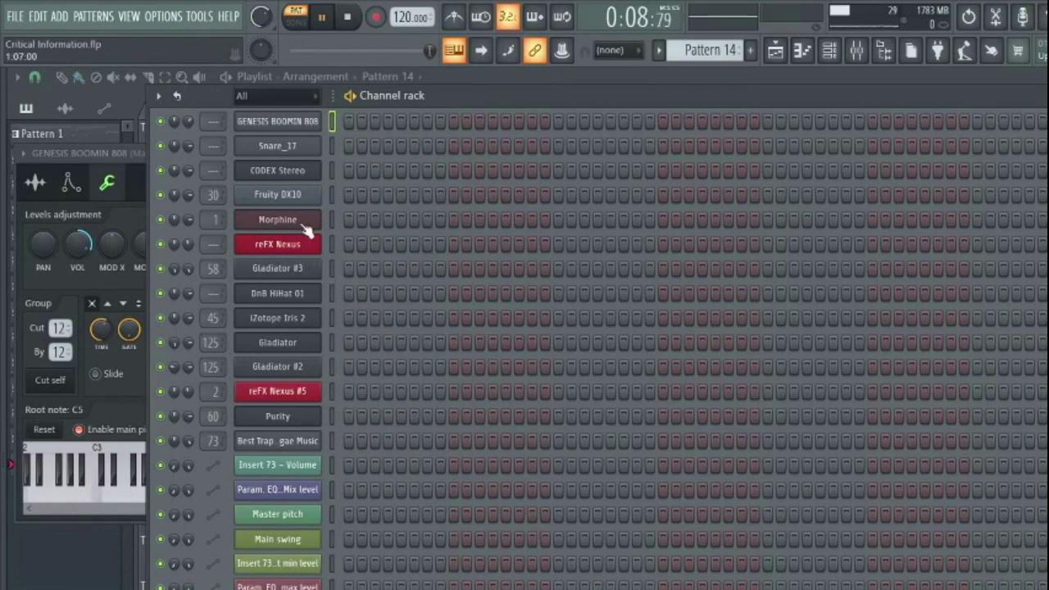
Step: In Morphine's piano roll for Pattern 14, audition C6 and place a short C6 note at the start of bar 1
{"action": "left_click", "coordinate": [333, 221]}
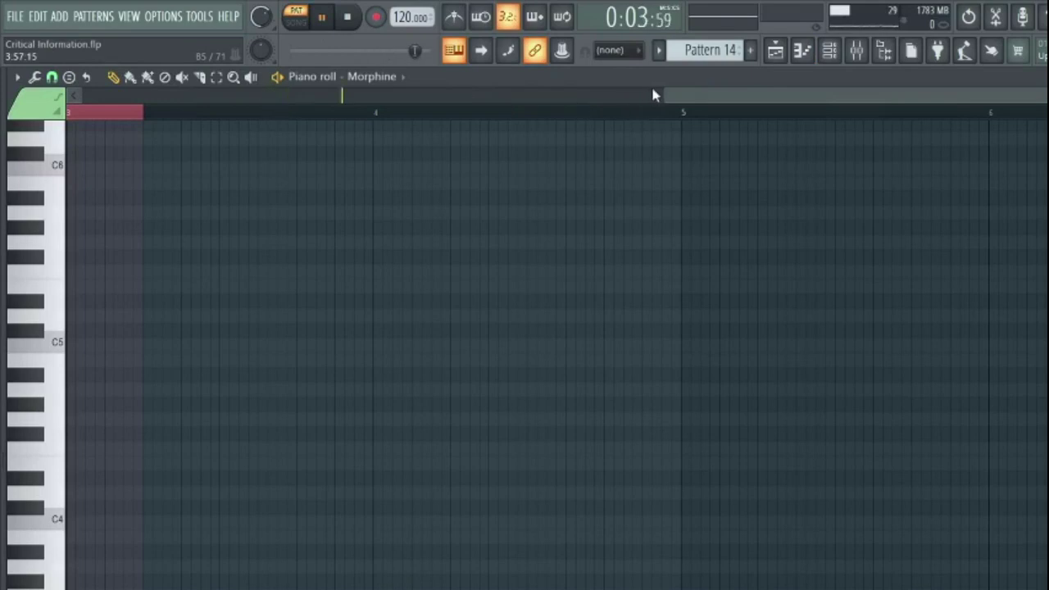
{"action": "left_click_drag", "start_coordinate": [664, 90], "coordinate": [4, 150]}
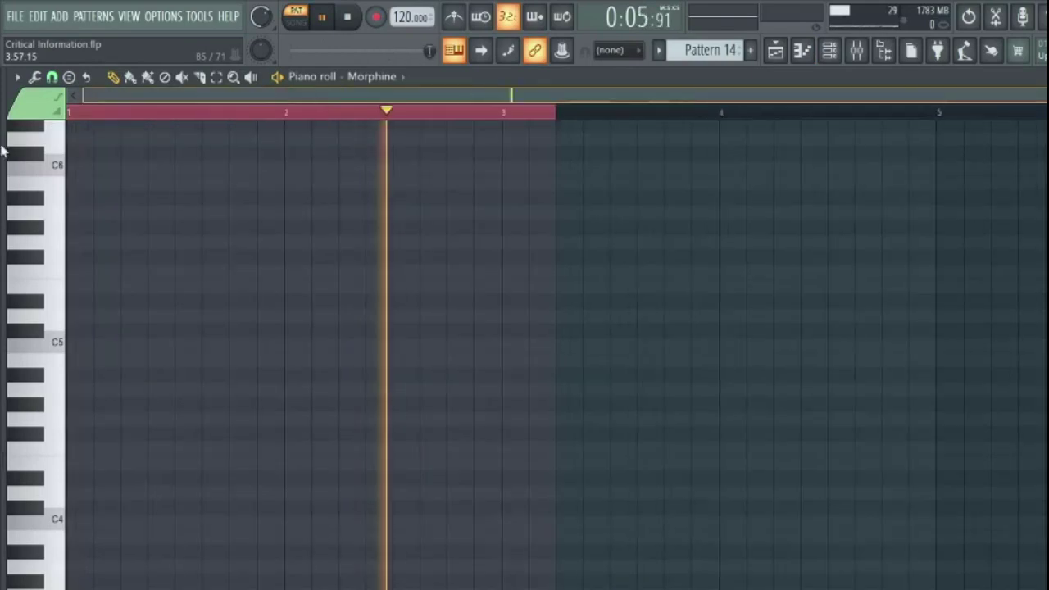
{"action": "scroll", "coordinate": [96, 239], "scroll_direction": "up", "scroll_amount": 3}
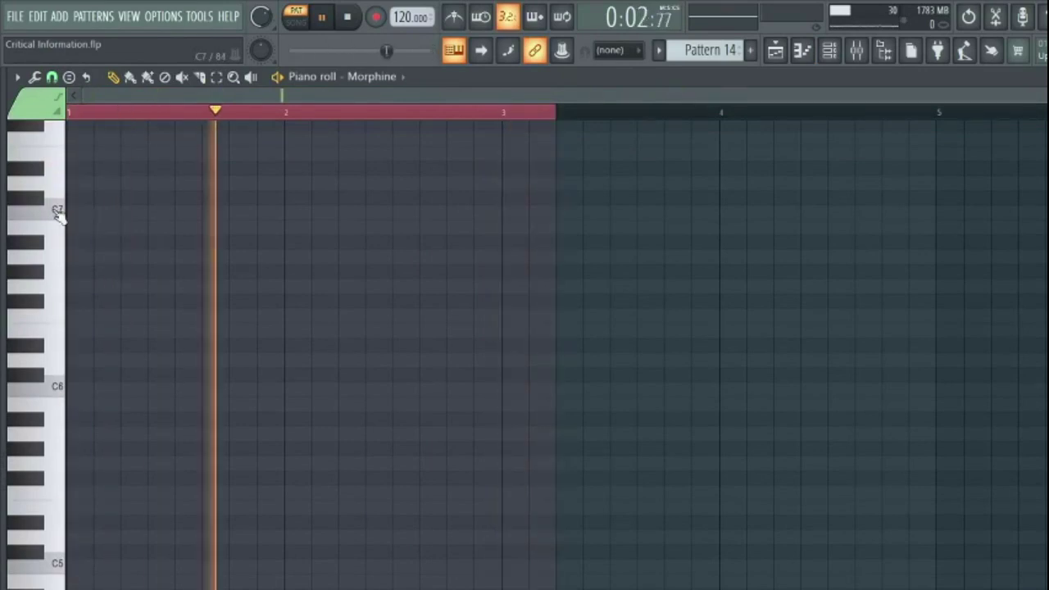
{"action": "left_click", "coordinate": [52, 394]}
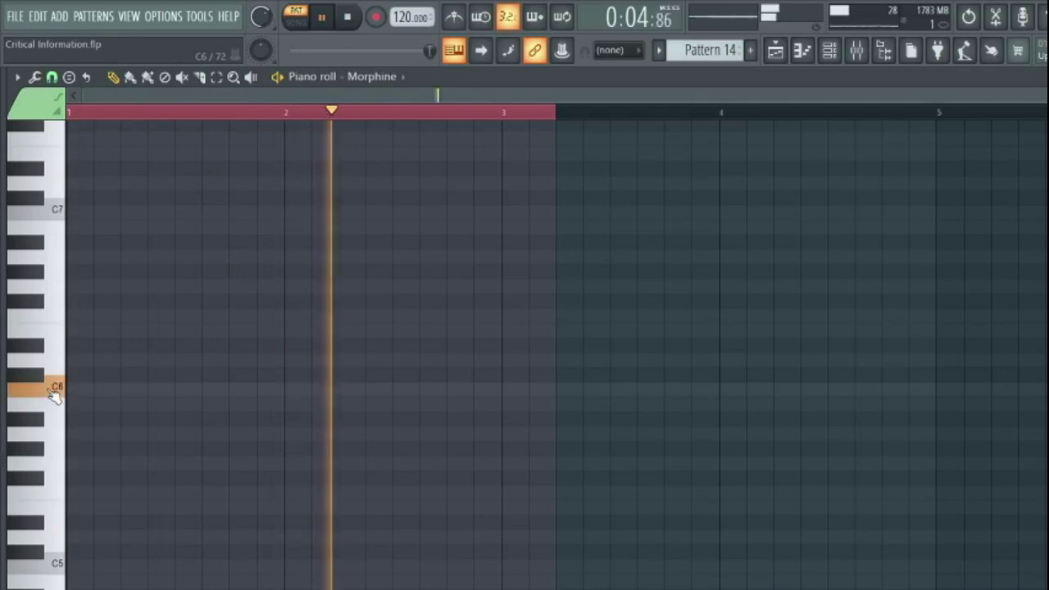
{"action": "left_click", "coordinate": [82, 395]}
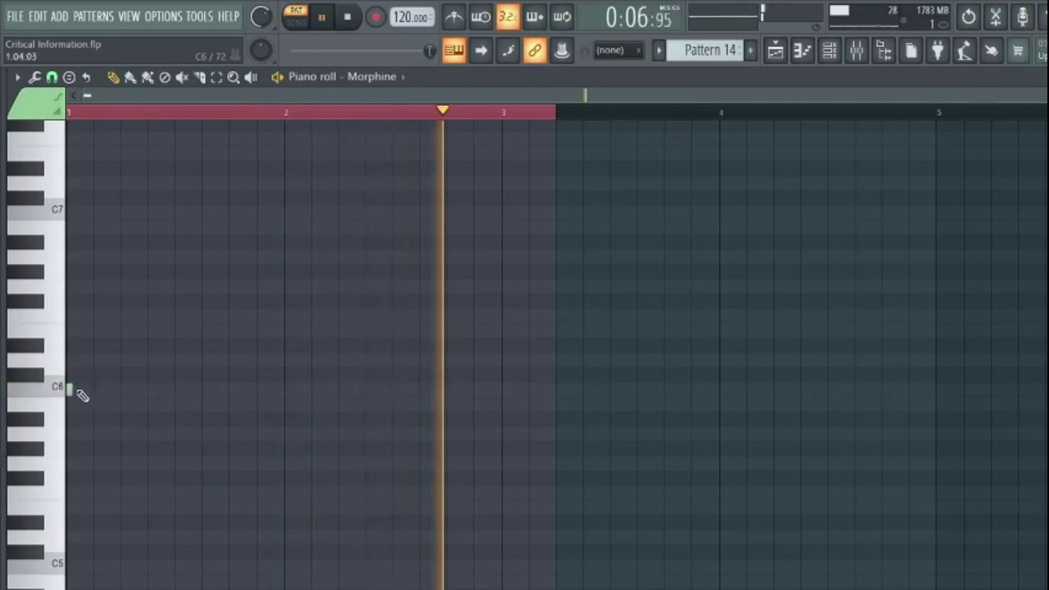
Step: Open Morphine's preset library and load STR Elec Guitar 50's NUC from the Strings bank
{"action": "left_click", "coordinate": [830, 51]}
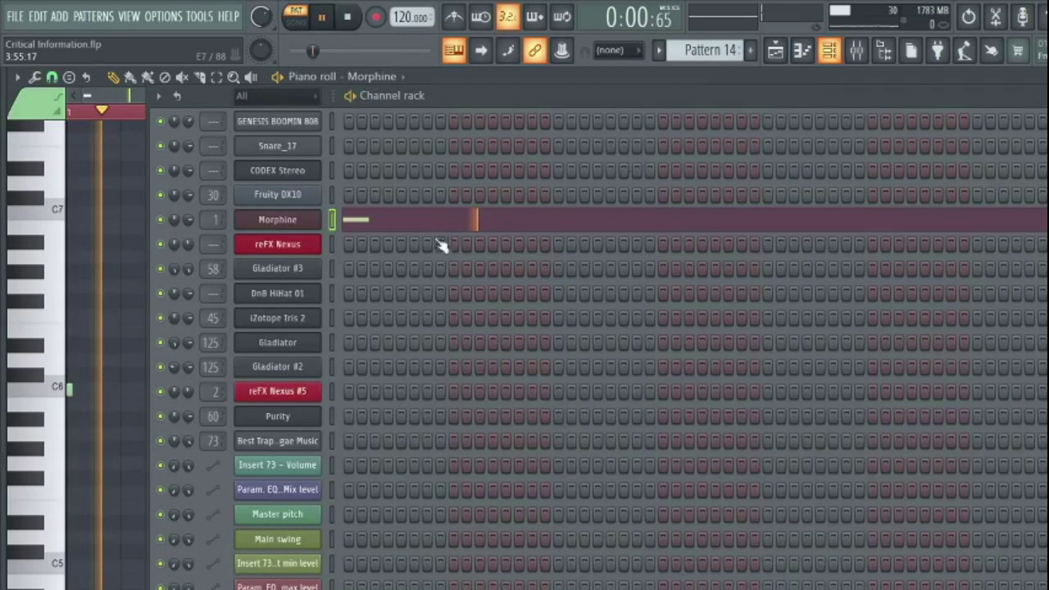
{"action": "left_click", "coordinate": [275, 221]}
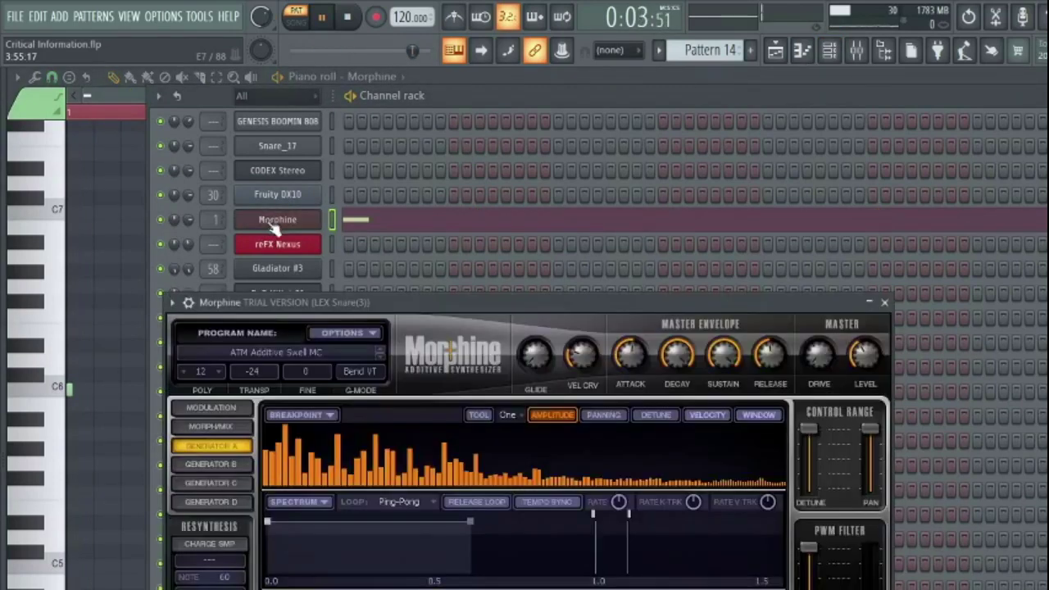
{"action": "left_click", "coordinate": [267, 354]}
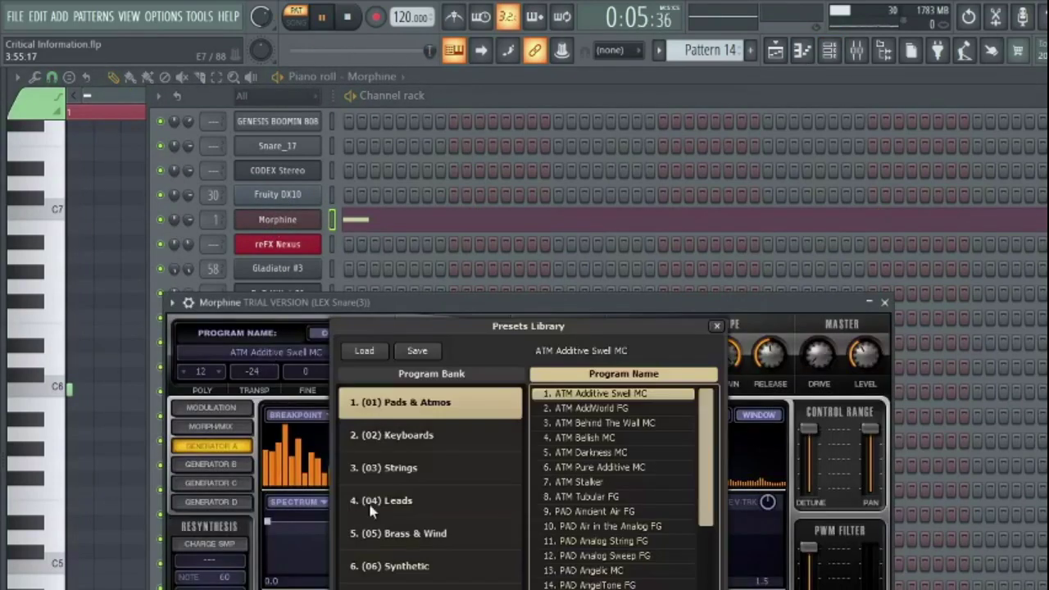
{"action": "left_click", "coordinate": [453, 459]}
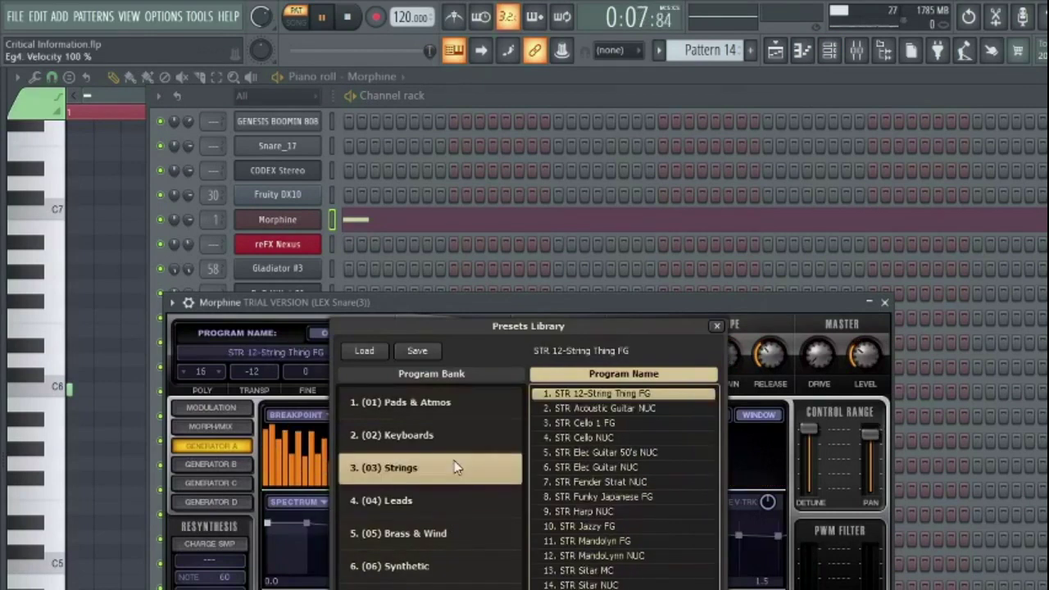
{"action": "double_click", "coordinate": [582, 456]}
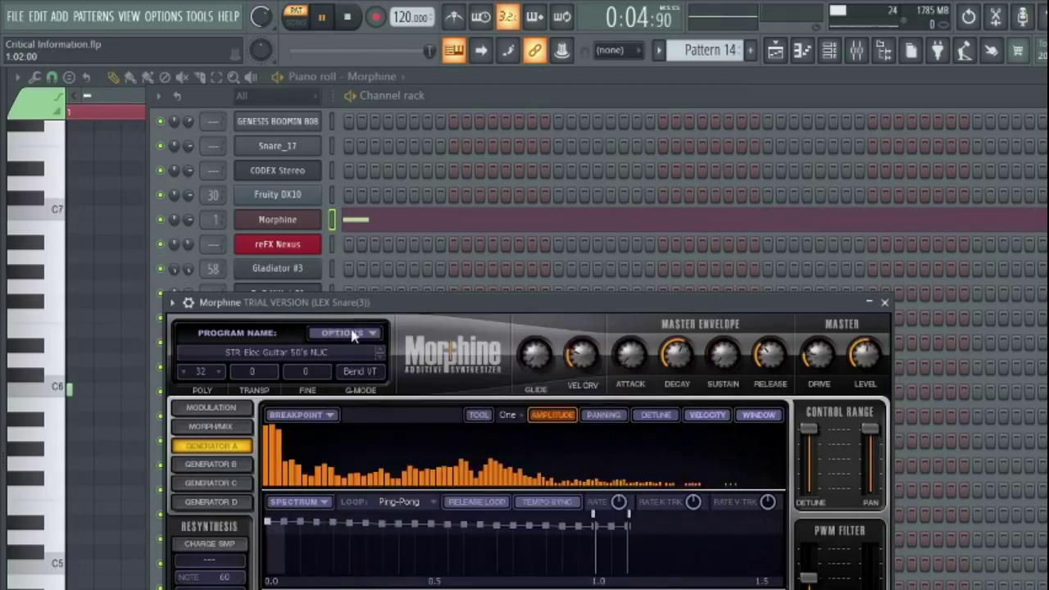
Step: Switch Morphine to the STR 12-String Thing FG preset and route its channel to mixer insert 26
{"action": "left_click", "coordinate": [378, 352]}
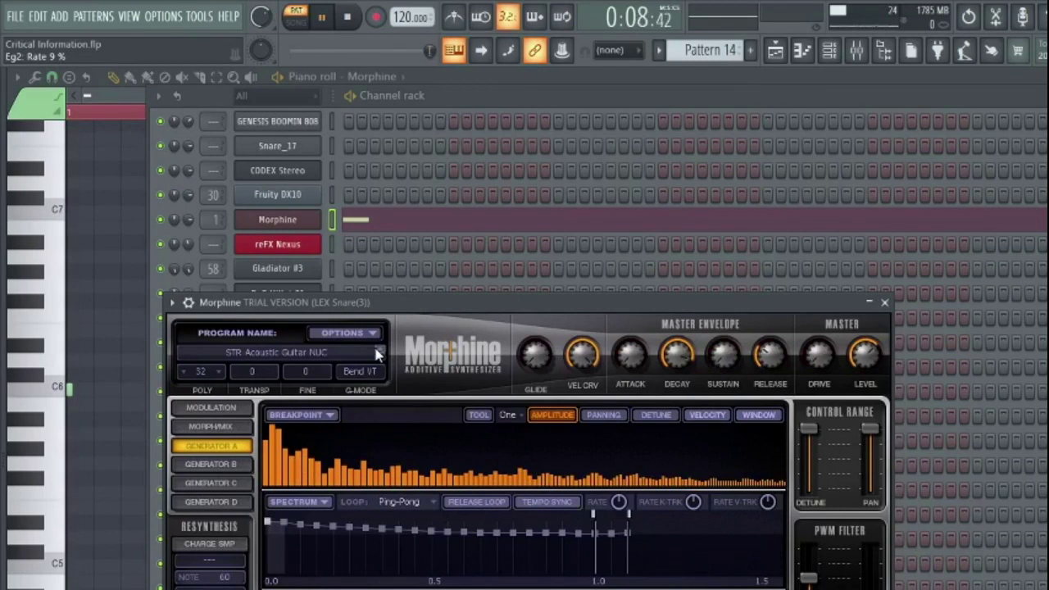
{"action": "left_click", "coordinate": [378, 352]}
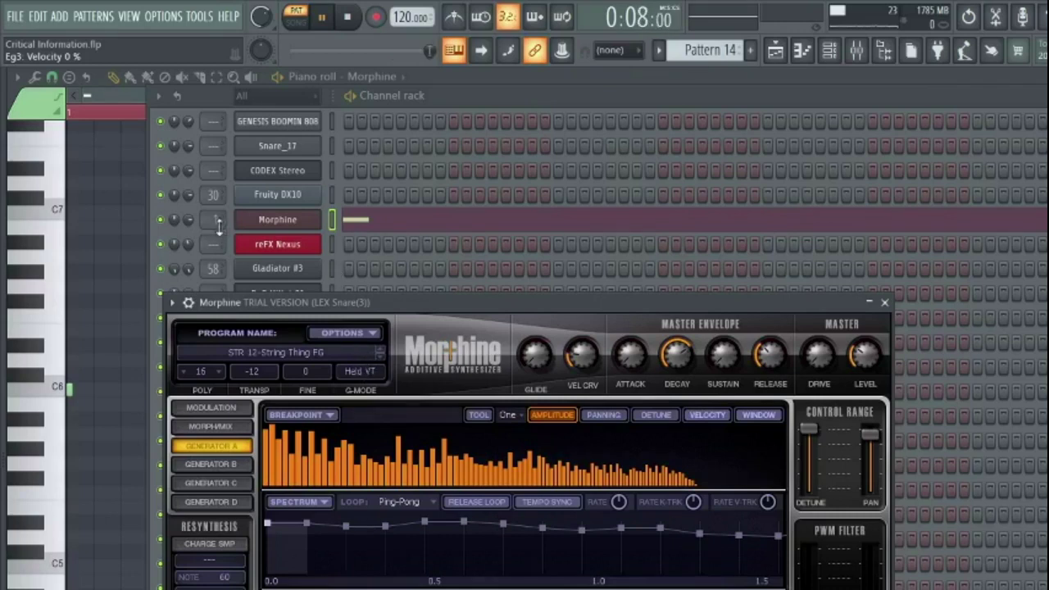
{"action": "key", "text": "Escape"}
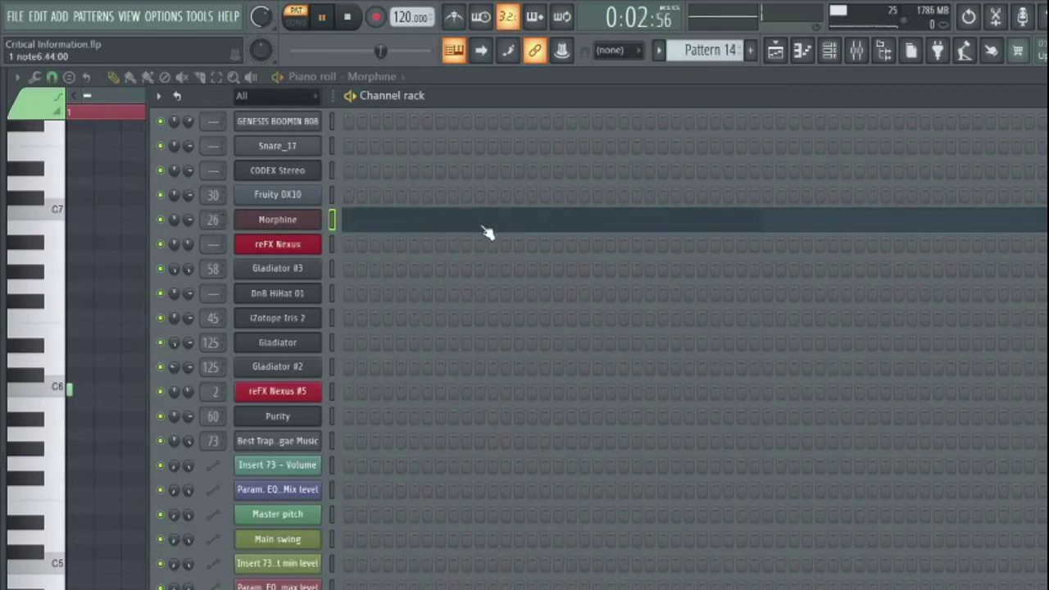
Step: In Morphine's Pattern 14, add short C6 notes halfway and three quarters through bar 1, plus a long E4 and a short E5 in bar 2
{"action": "key", "text": "F7"}
{"action": "key", "text": "F7"}
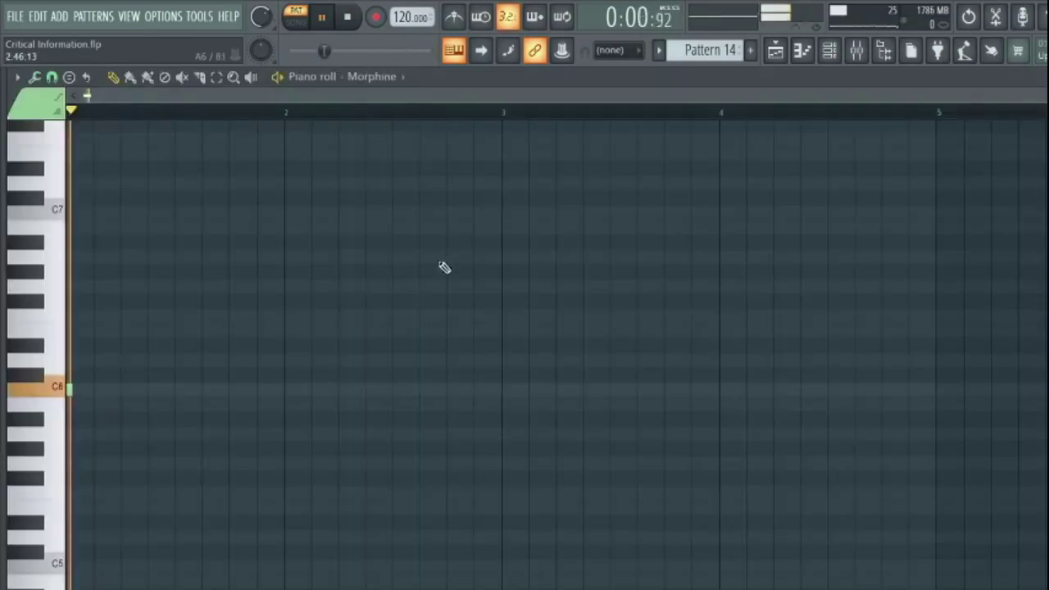
{"action": "left_click", "coordinate": [187, 400]}
{"action": "left_click", "coordinate": [233, 391]}
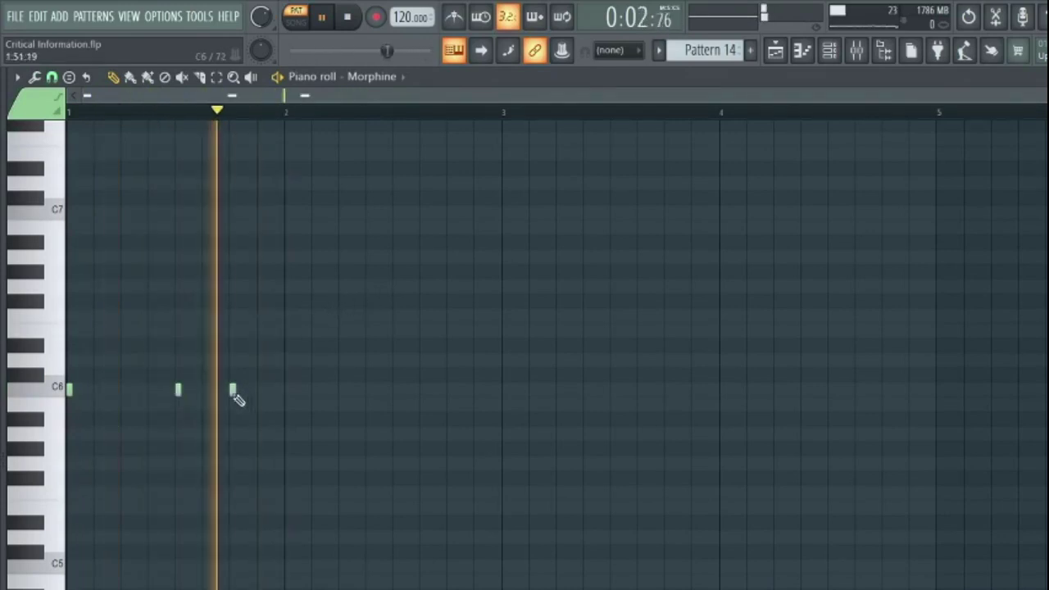
{"action": "left_click", "coordinate": [399, 508]}
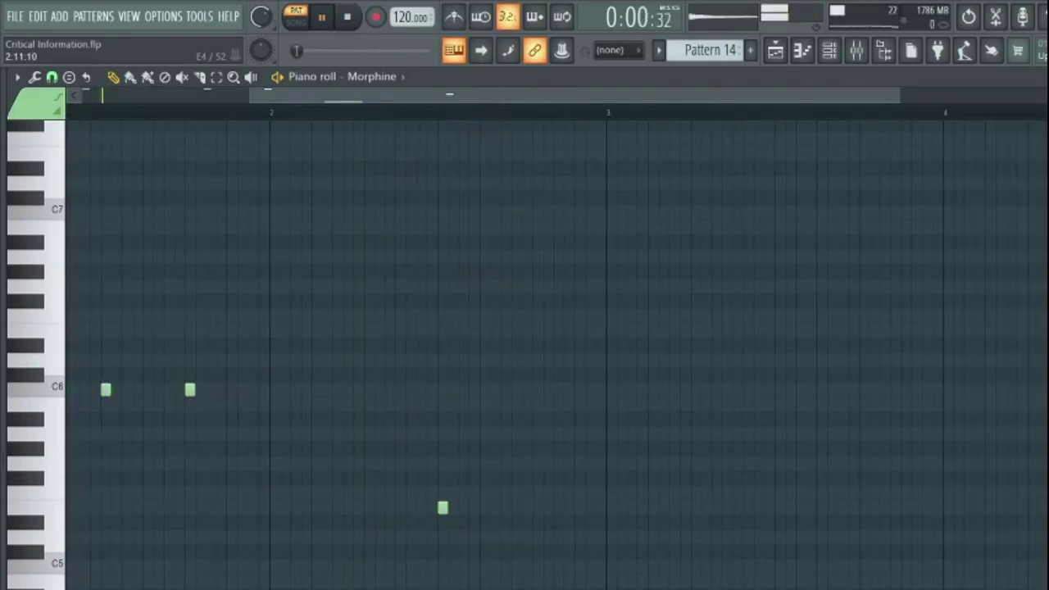
Step: Add short A4 and C5 notes rising to the E5 in bar 2, removing the stray C#5 above the C5
{"action": "scroll", "coordinate": [525, 345], "scroll_direction": "up", "scroll_amount": 2}
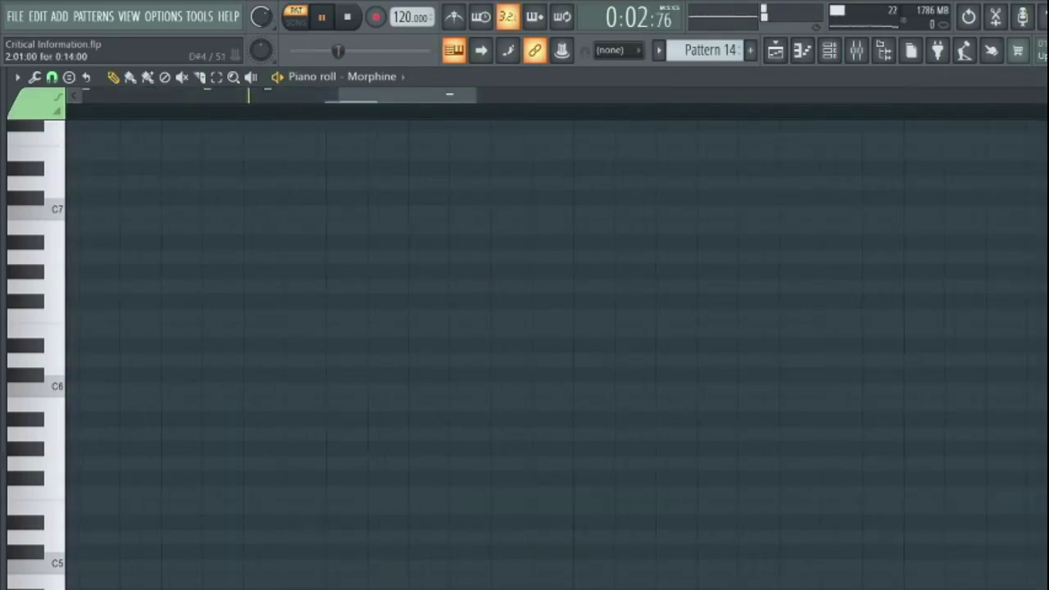
{"action": "scroll", "coordinate": [382, 452], "scroll_direction": "down", "scroll_amount": 2}
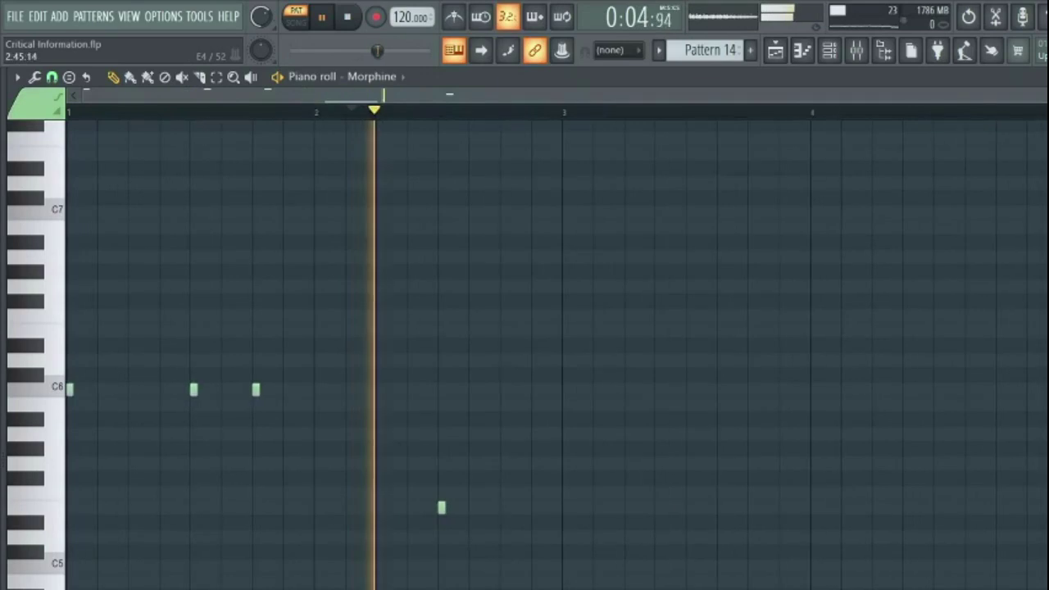
{"action": "scroll", "coordinate": [382, 452], "scroll_direction": "down", "scroll_amount": 8}
{"action": "scroll", "coordinate": [382, 451], "scroll_direction": "up", "scroll_amount": 10}
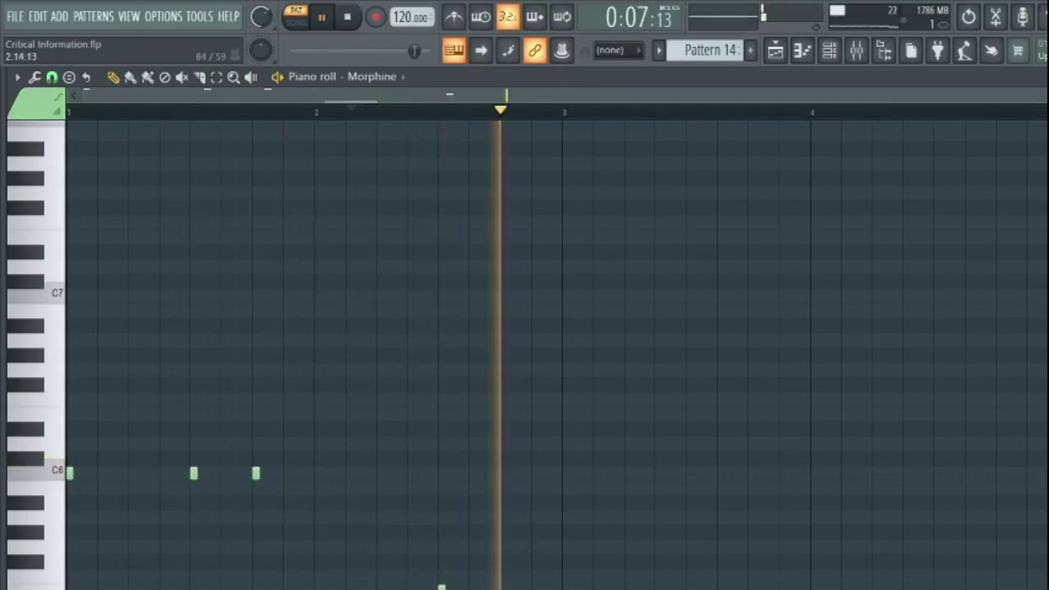
{"action": "scroll", "coordinate": [524, 352], "scroll_direction": "down", "scroll_amount": 3}
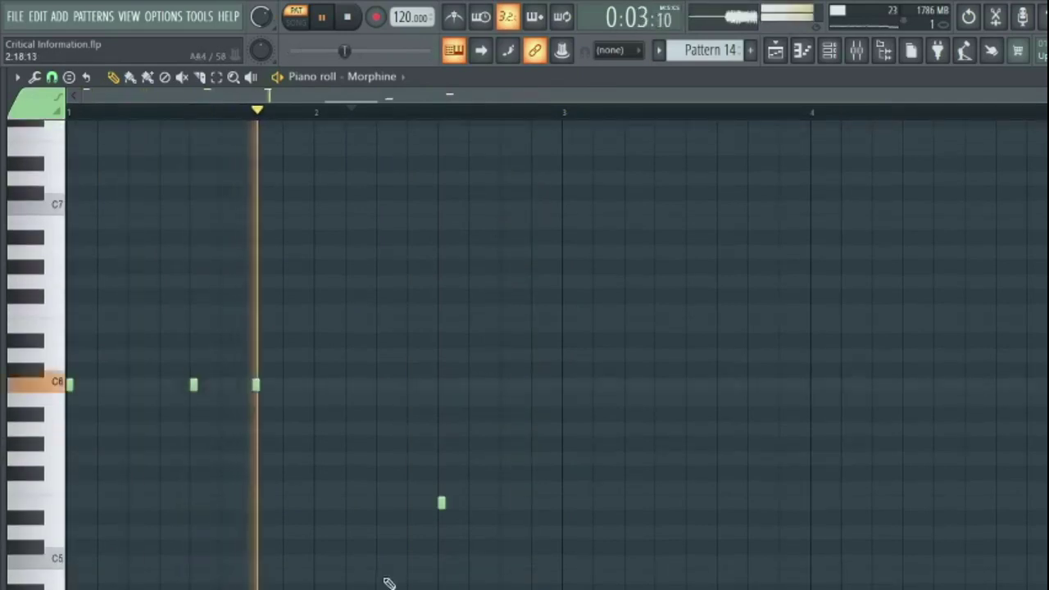
{"action": "left_click", "coordinate": [410, 548]}
{"action": "left_click", "coordinate": [411, 563]}
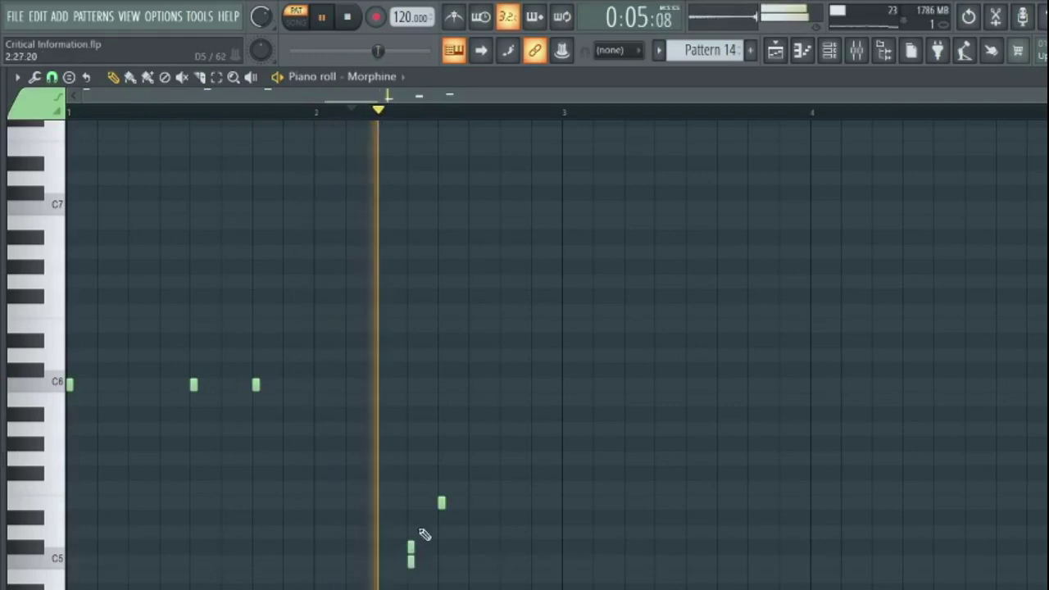
{"action": "right_click", "coordinate": [411, 547]}
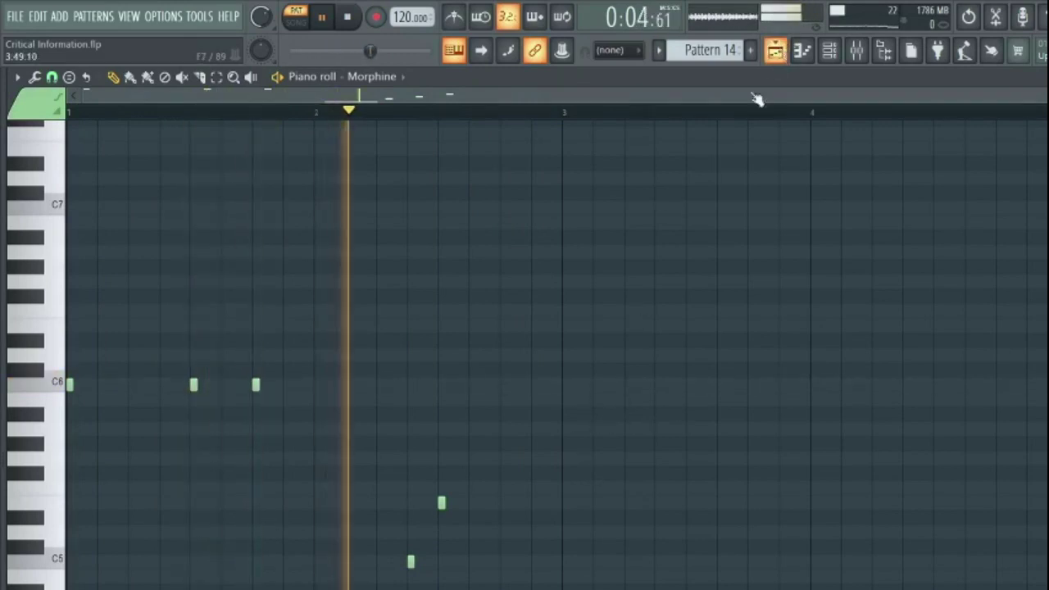
Step: Clone Pattern 14 as Pattern 15 with Morphine's notes one octave higher, and switch the playlist to song mode playback
{"action": "left_click", "coordinate": [776, 50]}
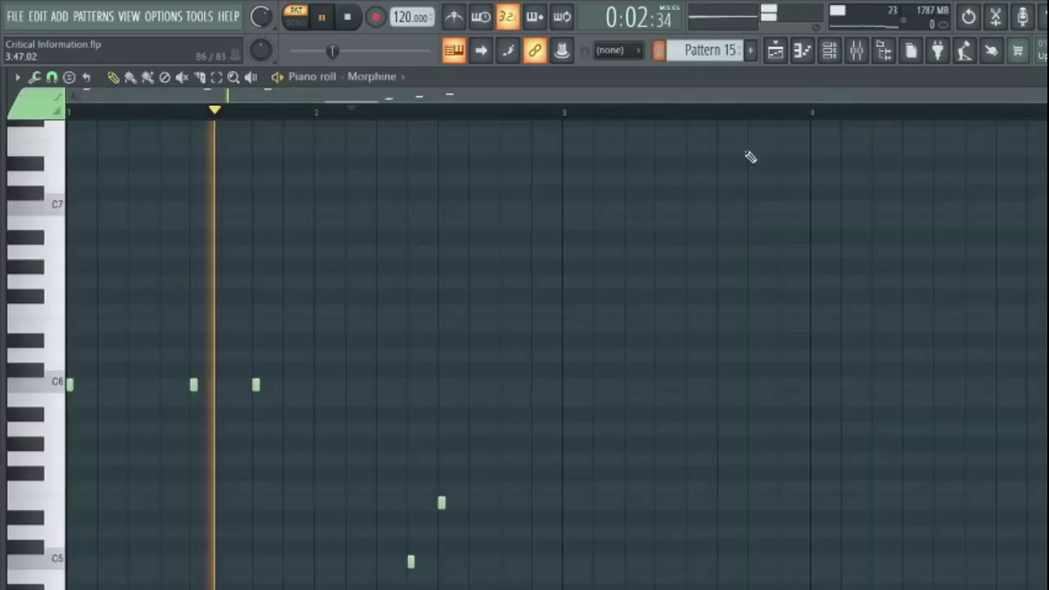
{"action": "key", "text": "ctrl+z"}
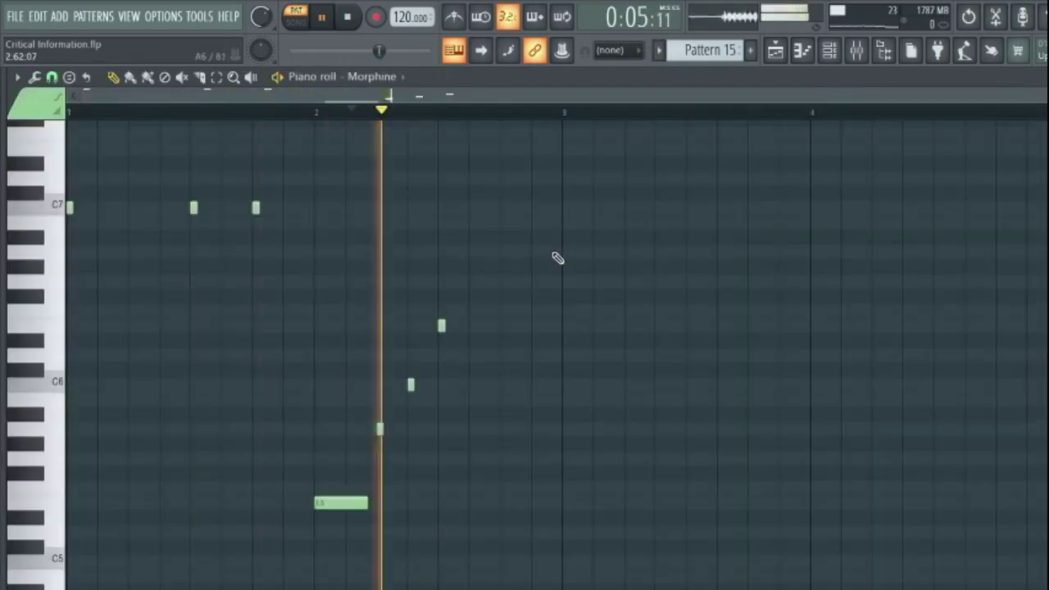
{"action": "left_click", "coordinate": [774, 52]}
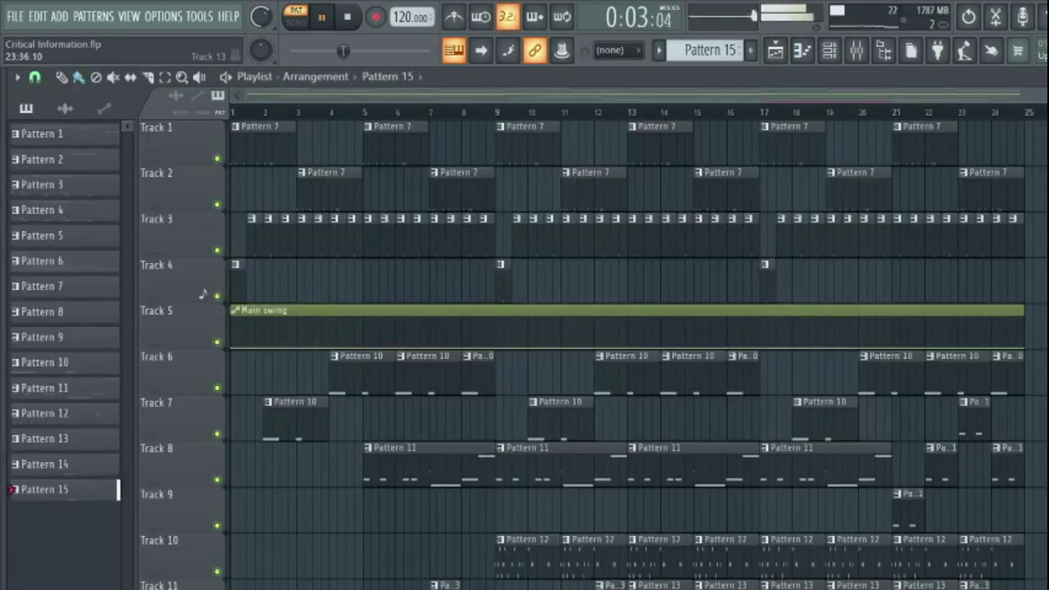
{"action": "left_click", "coordinate": [305, 23]}
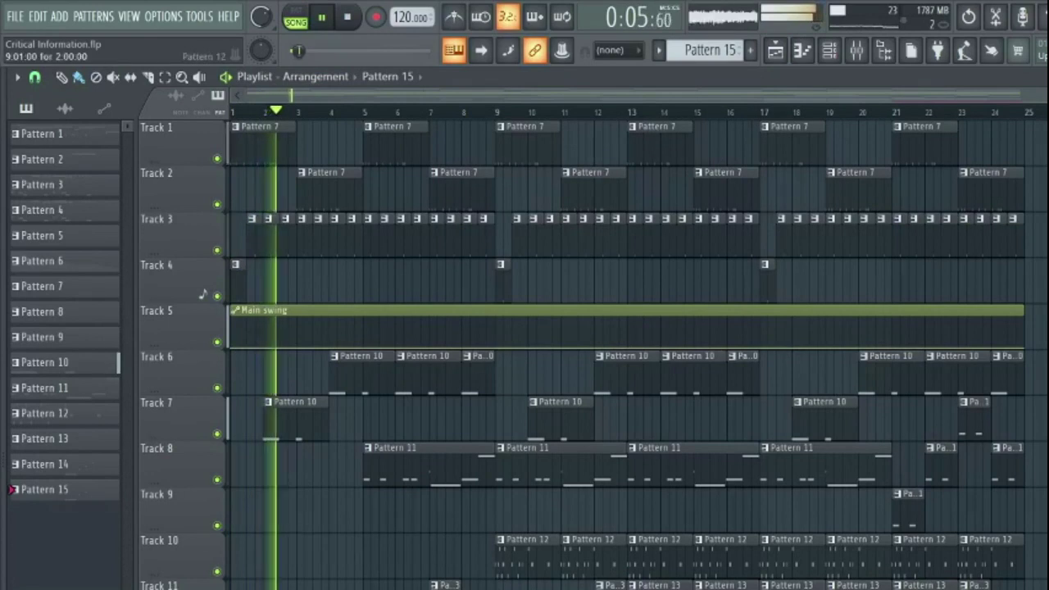
Step: Examine the timing of the GENESIS BOOMIN 808 notes in Pattern 13 while the arrangement plays
{"action": "left_click", "coordinate": [44, 438]}
{"action": "key", "text": "F7"}
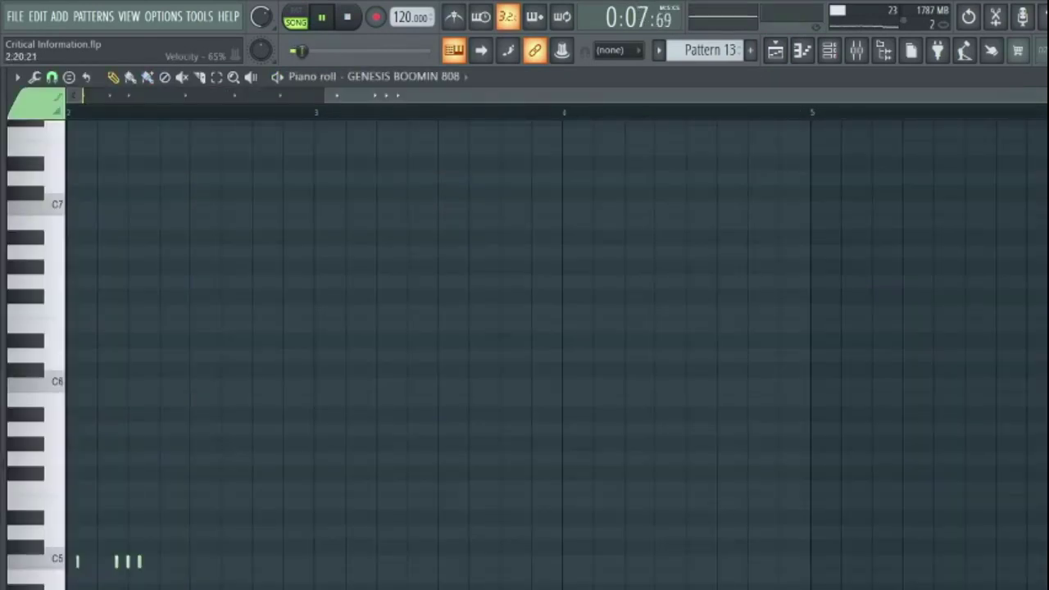
{"action": "scroll", "coordinate": [557, 352], "scroll_direction": "left", "scroll_amount": 2}
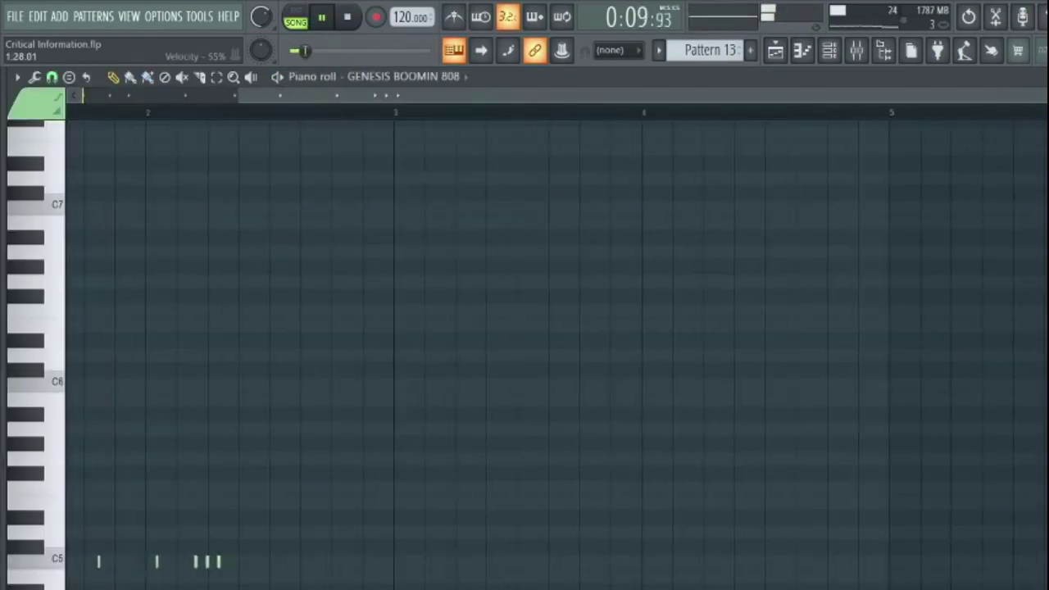
{"action": "scroll", "coordinate": [558, 352], "scroll_direction": "left", "scroll_amount": 4}
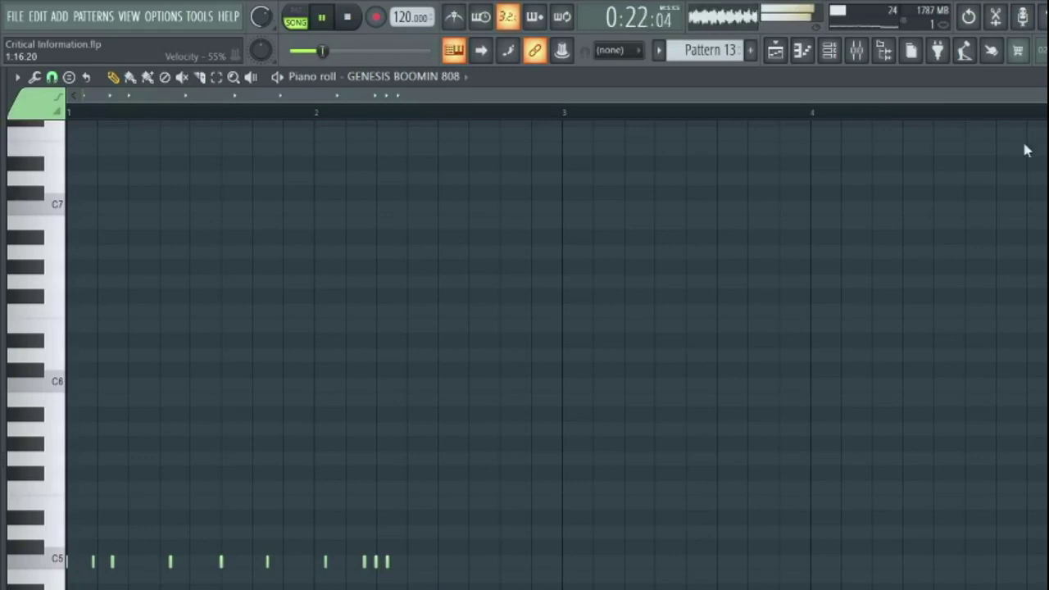
{"action": "left_click", "coordinate": [775, 51]}
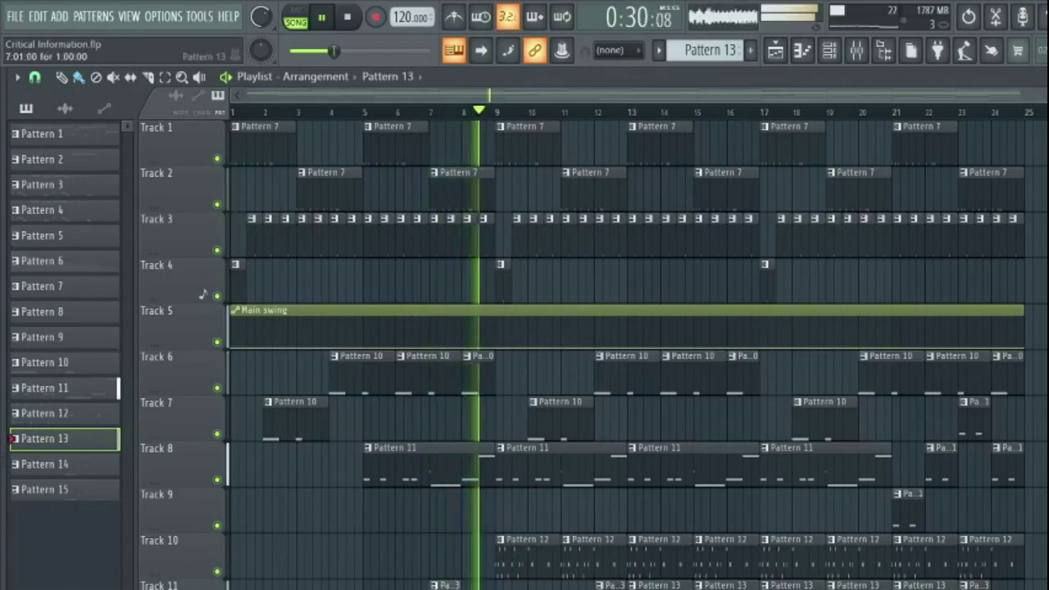
{"action": "key", "text": "F7"}
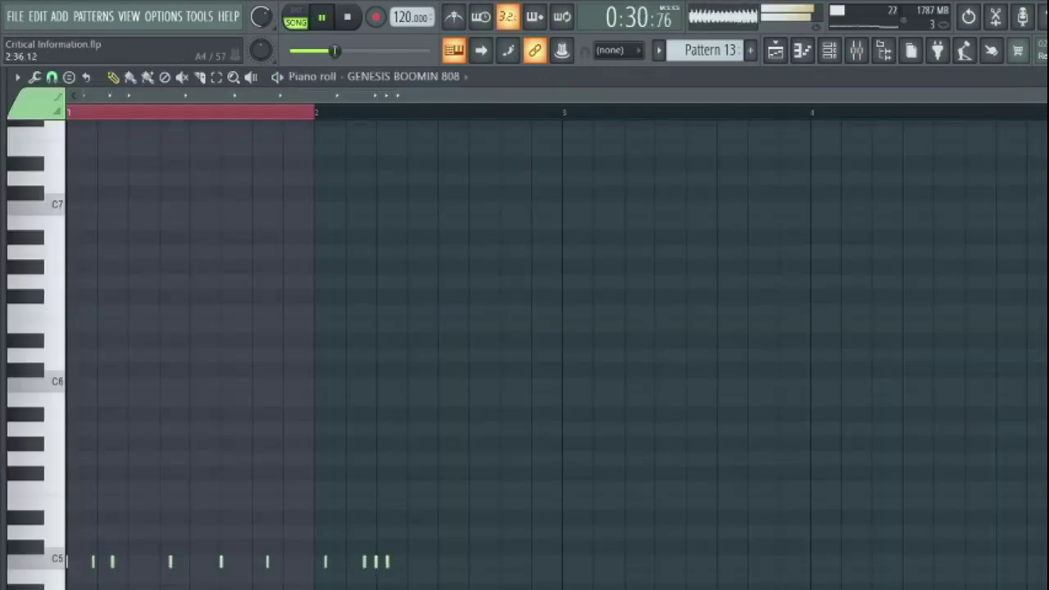
Step: Create the empty Pattern 16 and load the Harmonics preset in the Fruity DX10 channel
{"action": "left_click", "coordinate": [857, 61]}
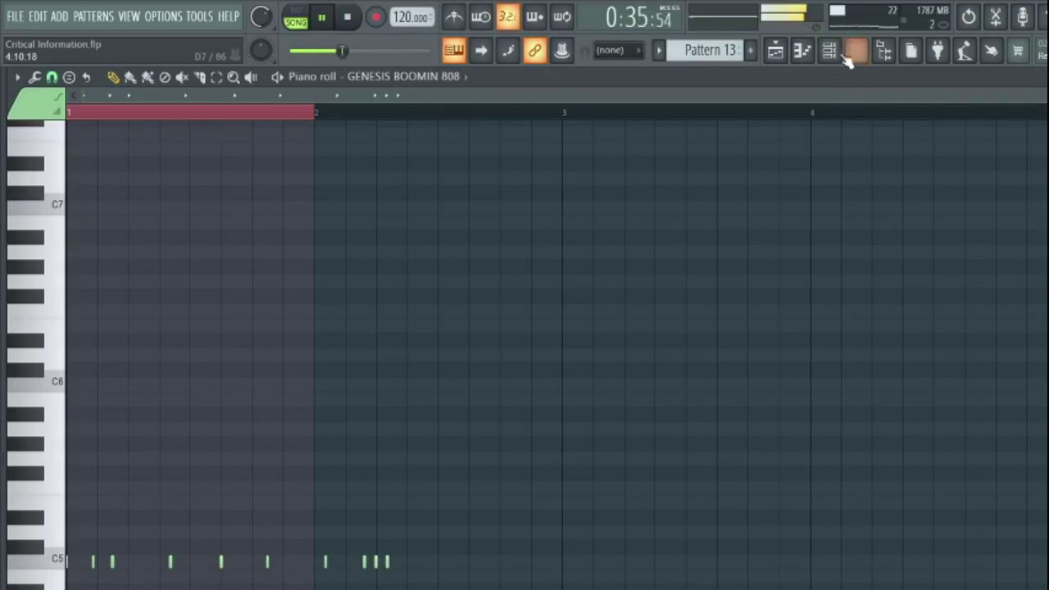
{"action": "left_click", "coordinate": [831, 50]}
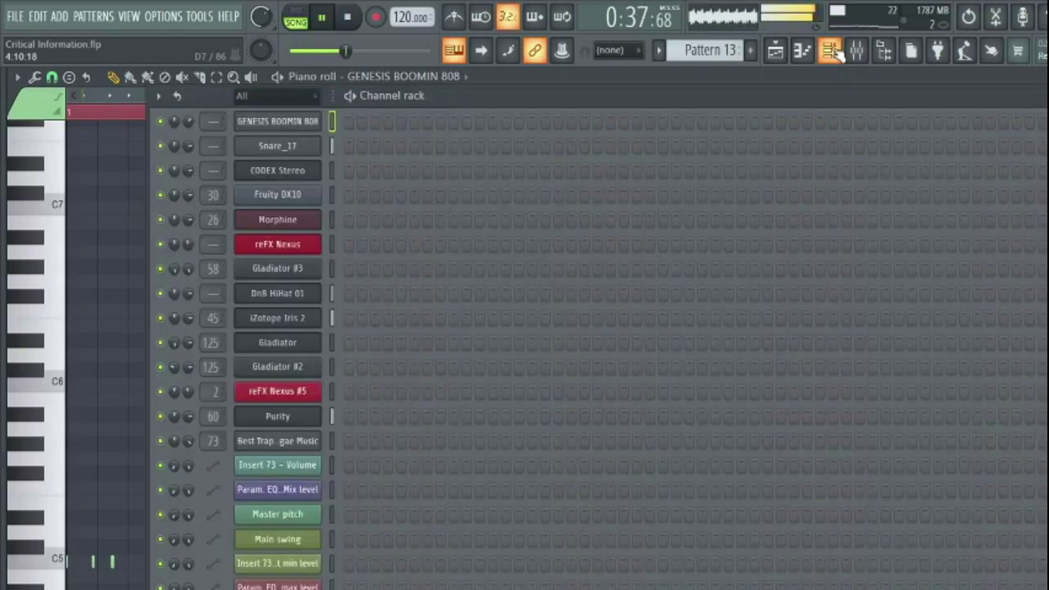
{"action": "scroll", "coordinate": [732, 275], "scroll_direction": "down", "scroll_amount": 1}
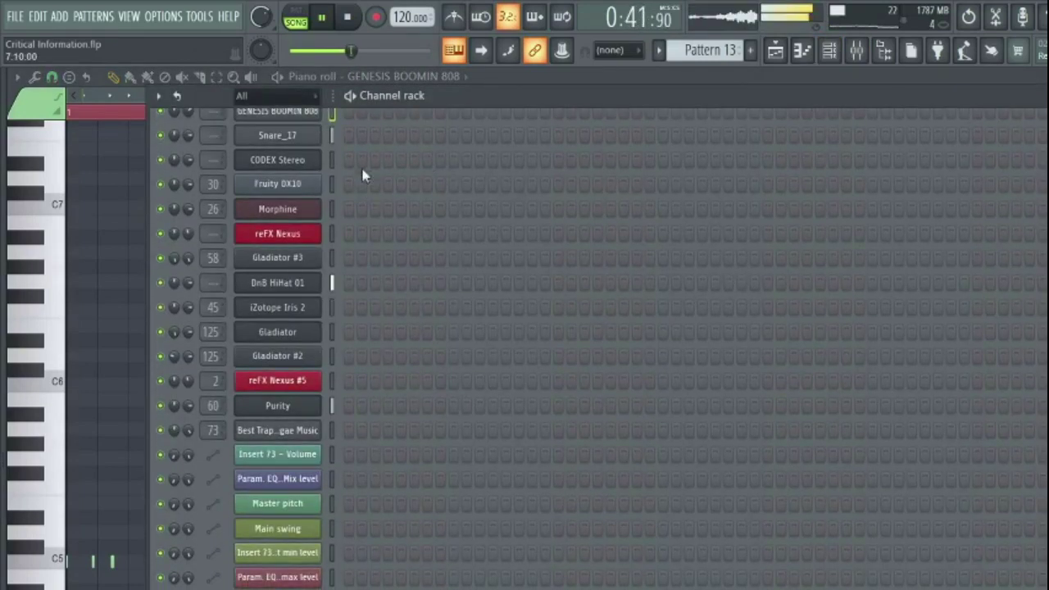
{"action": "scroll", "coordinate": [368, 156], "scroll_direction": "up", "scroll_amount": 1}
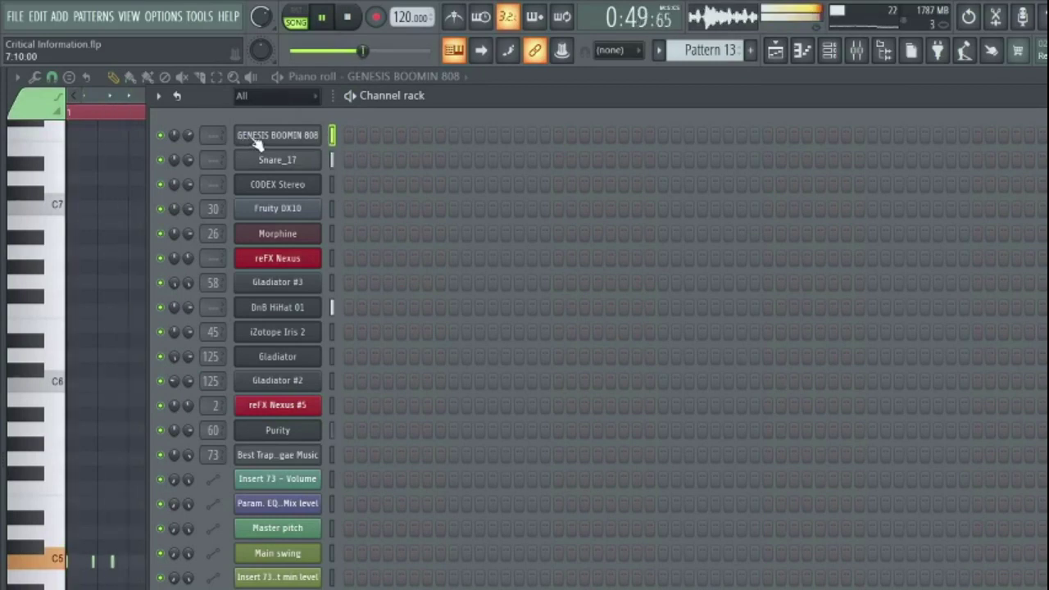
{"action": "left_click", "coordinate": [749, 53]}
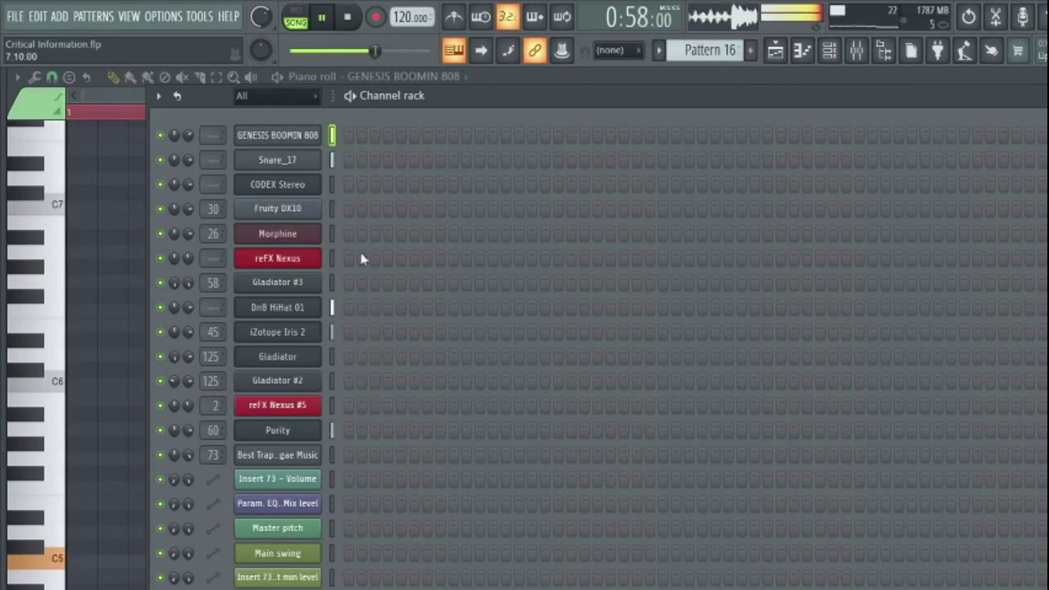
{"action": "left_click", "coordinate": [314, 210]}
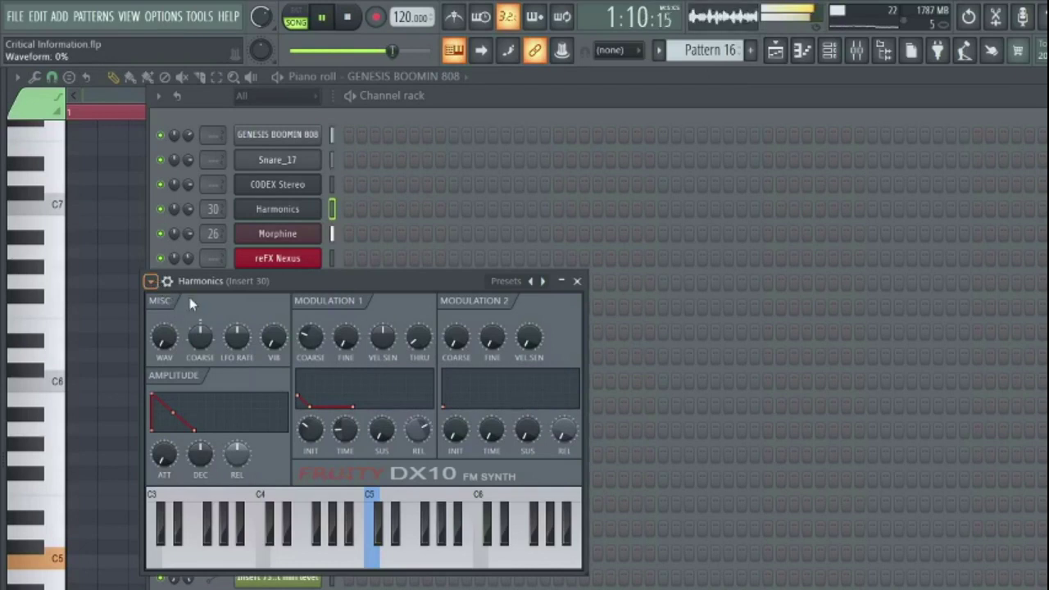
Step: In the Harmonics piano roll for Pattern 16, place a short C7 note in bar 1 and a short C6 note in bar 2
{"action": "key", "text": "F7"}
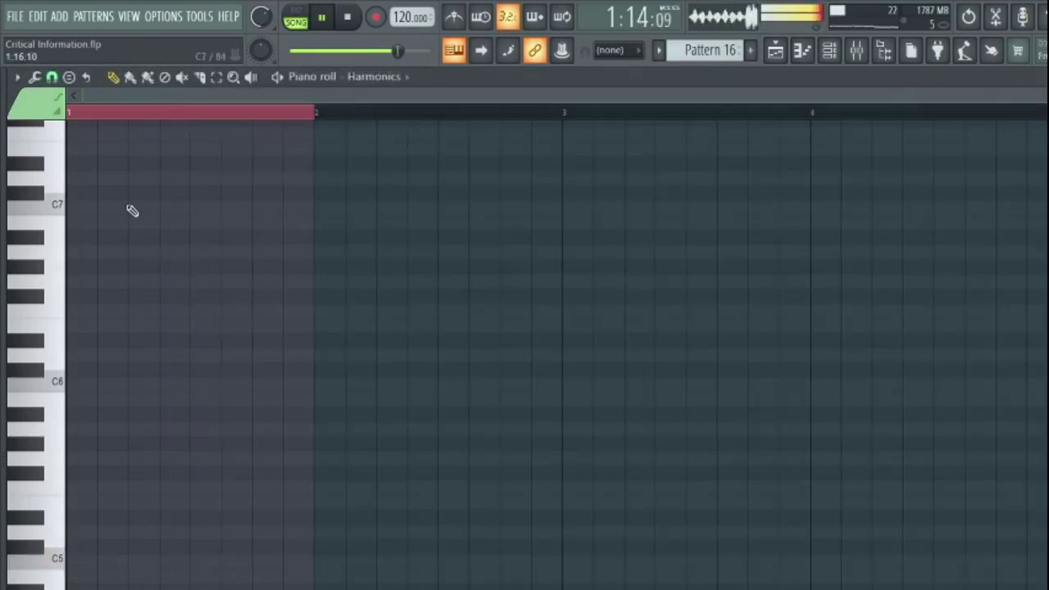
{"action": "left_click", "coordinate": [162, 206]}
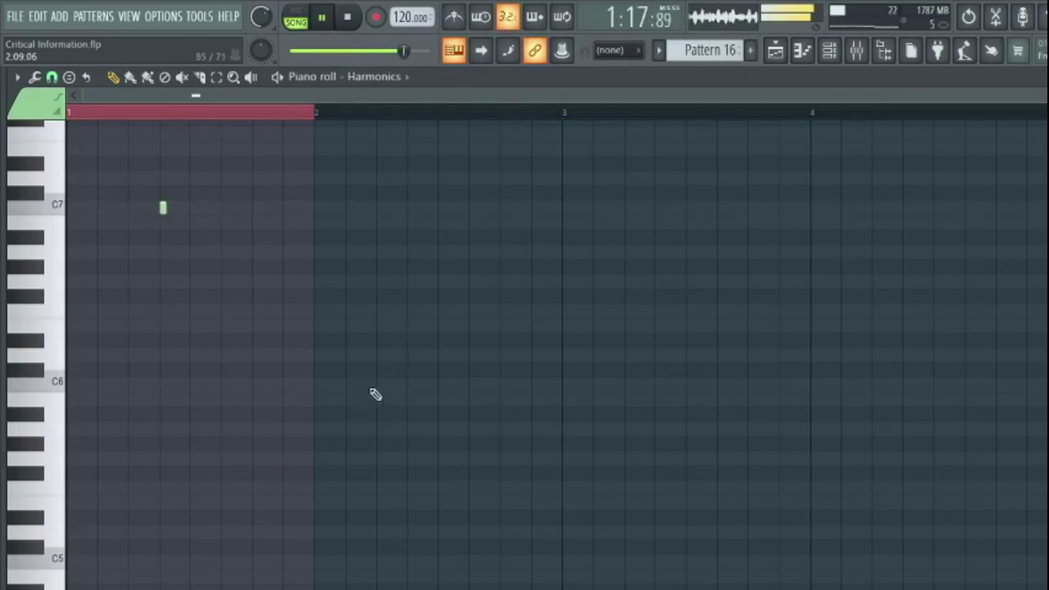
{"action": "left_click", "coordinate": [468, 385]}
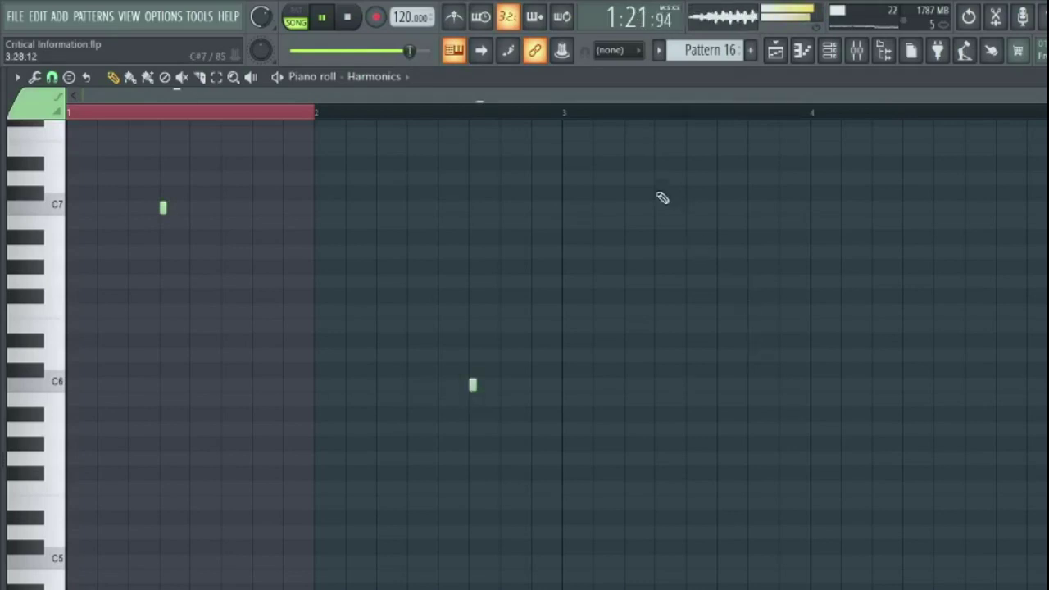
Step: Add a short D7 note in bar 3 and a short C6 note in bar 4 of Pattern 16's Harmonics part
{"action": "left_click", "coordinate": [656, 179]}
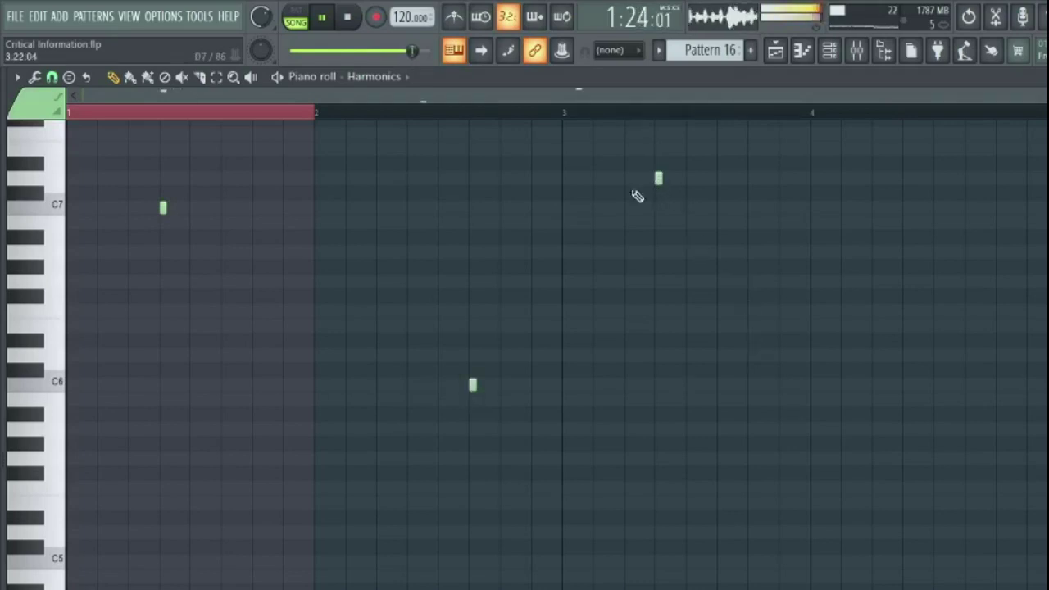
{"action": "left_click", "coordinate": [905, 385]}
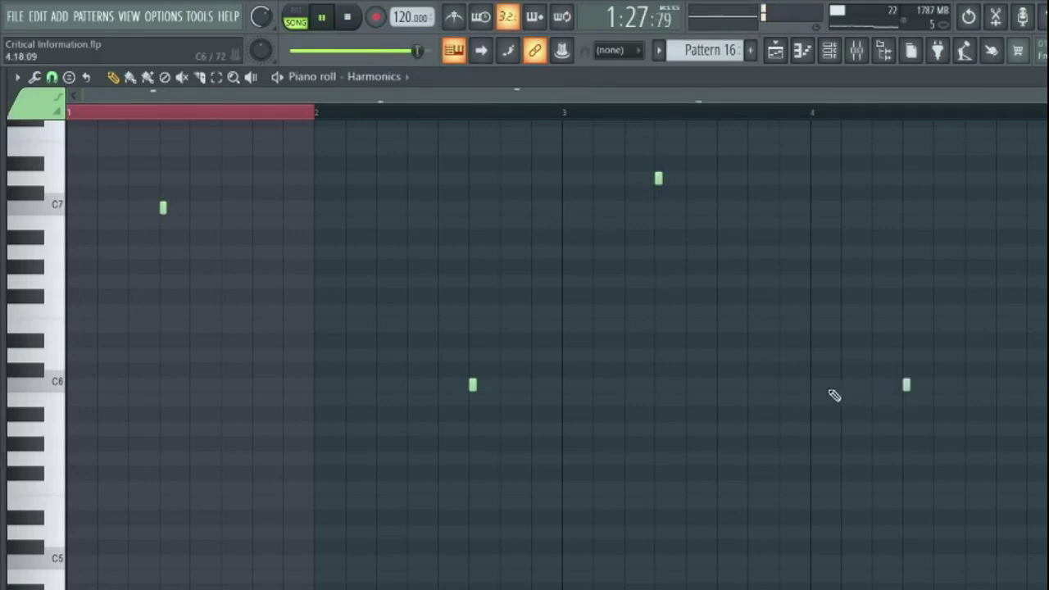
Step: Check Pattern 16's Harmonics notes against the playing arrangement, return to the playlist and stop playback at the song start
{"action": "left_click", "coordinate": [776, 53]}
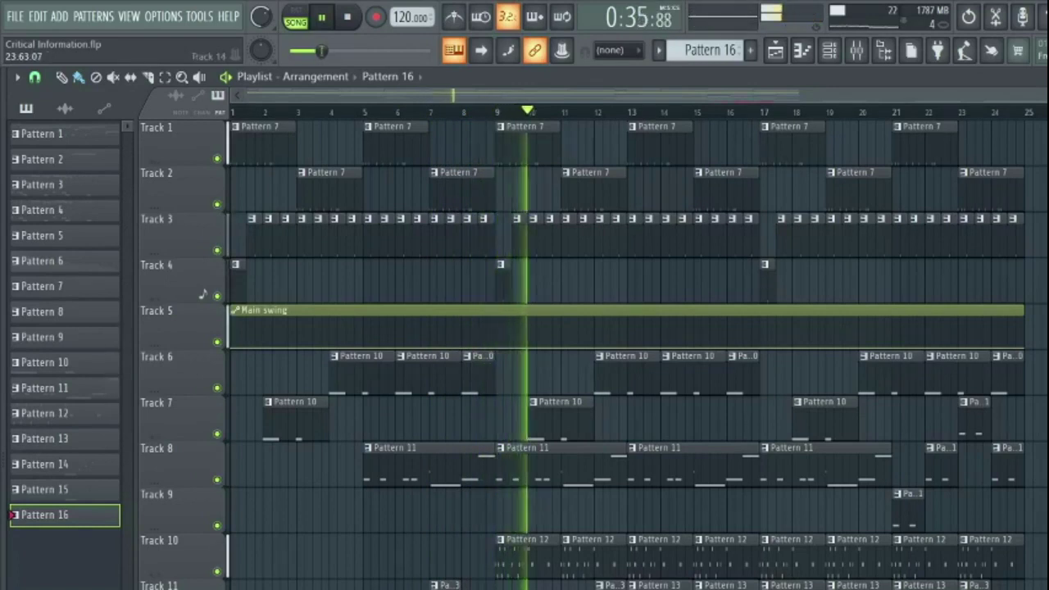
{"action": "key", "text": "F7"}
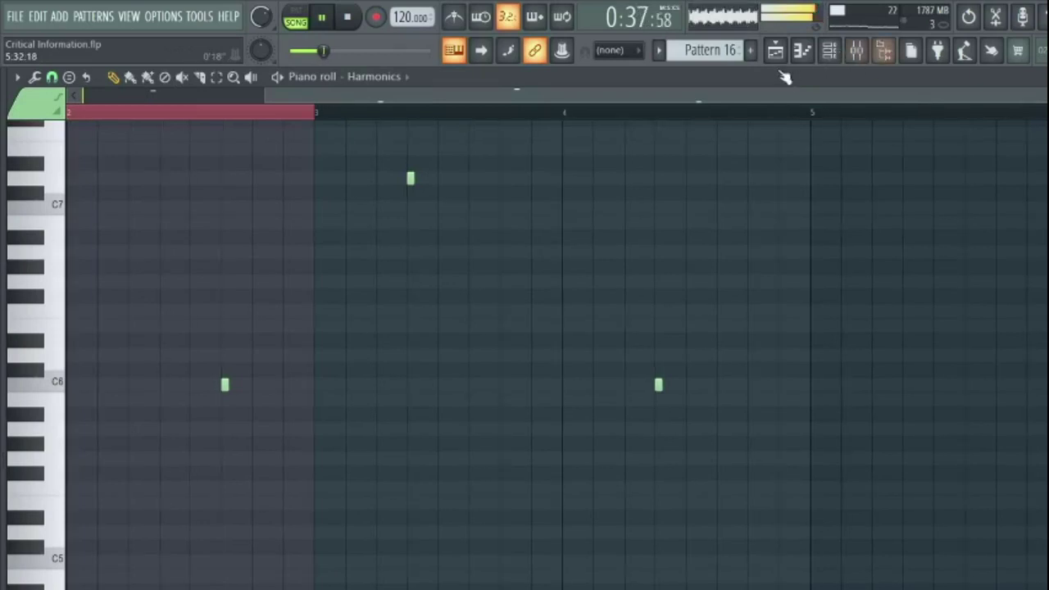
{"action": "key", "text": "F5"}
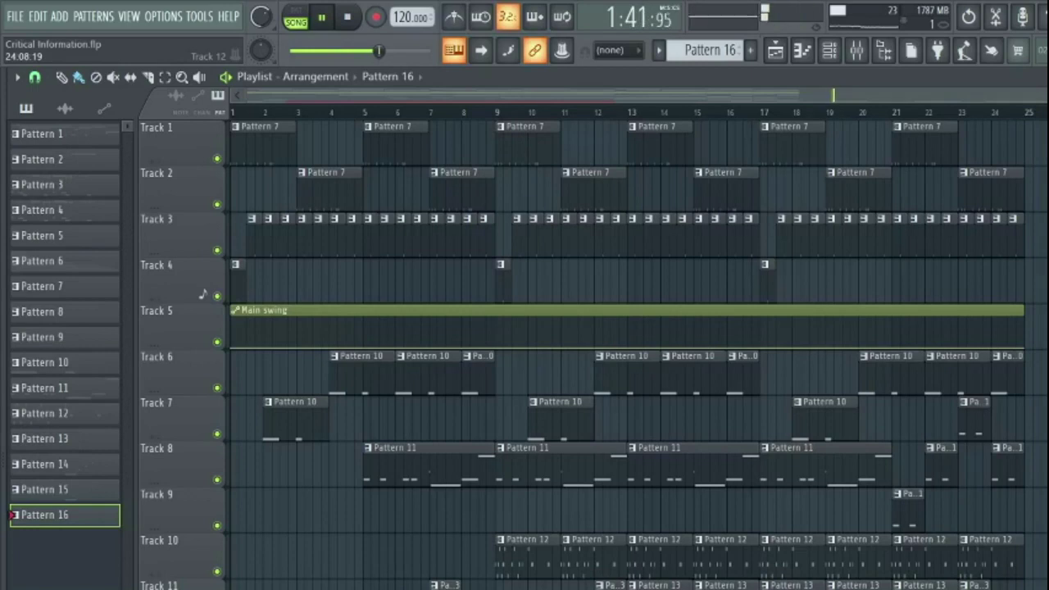
{"action": "key", "text": "space"}
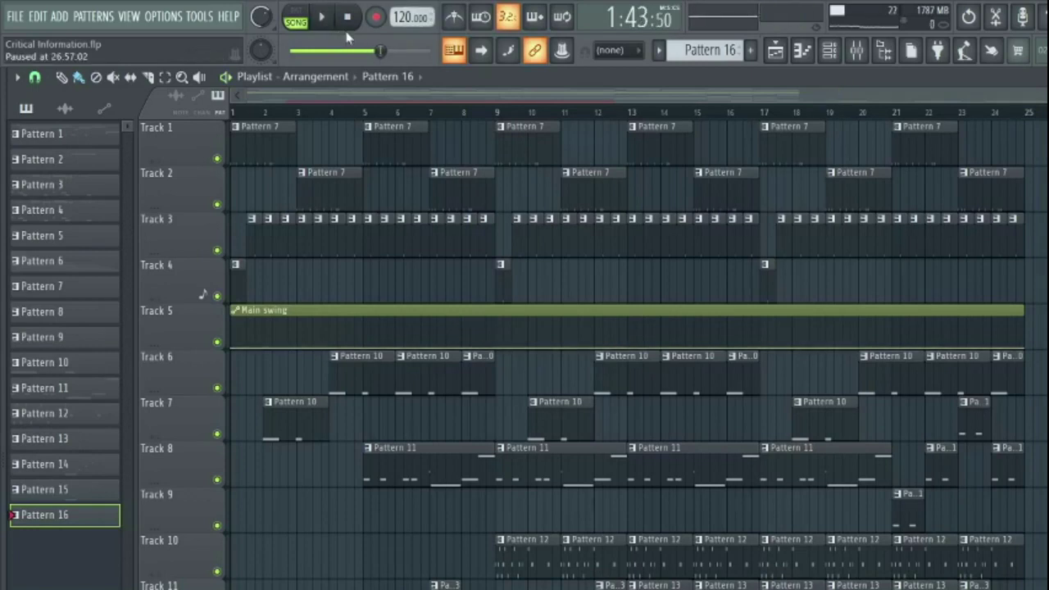
{"action": "left_click", "coordinate": [347, 17]}
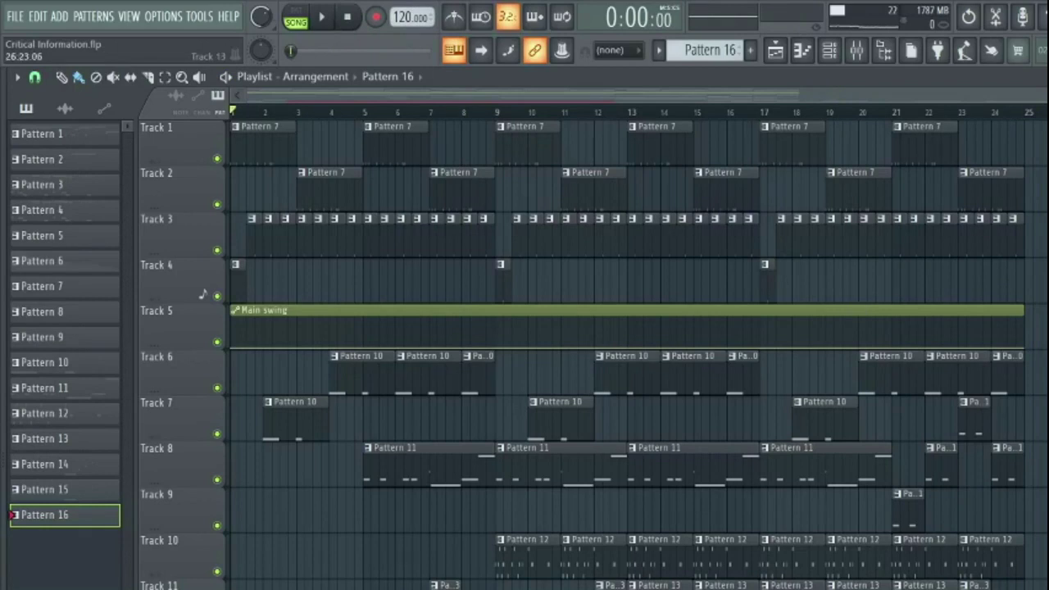
Step: Duplicate the entire 24-bar arrangement so the copy starts at bar 25, and deselect the copied clips
{"action": "key", "text": "ctrl+a"}
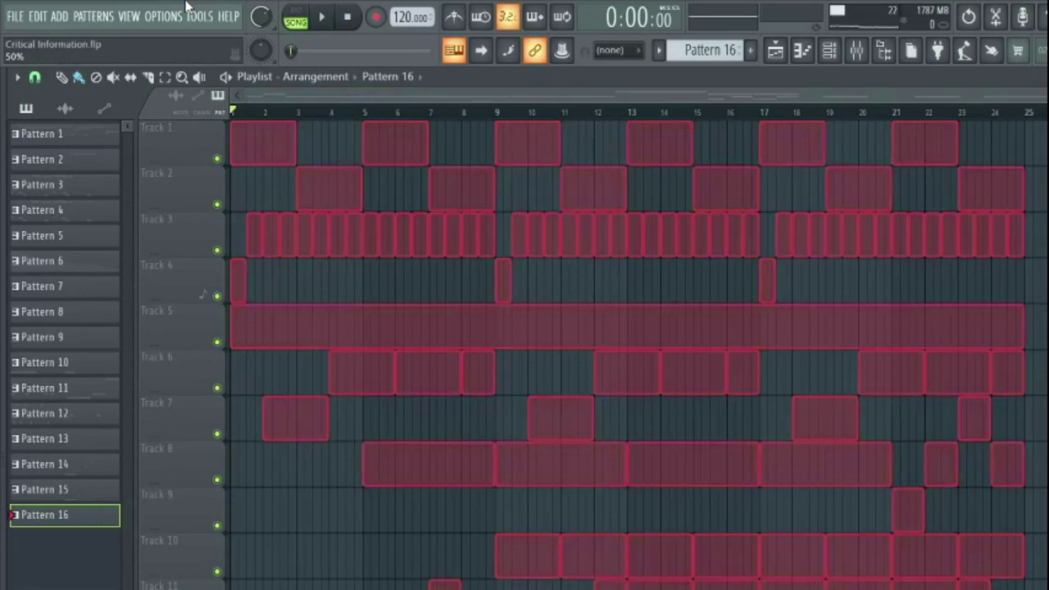
{"action": "key", "text": "ctrl+b"}
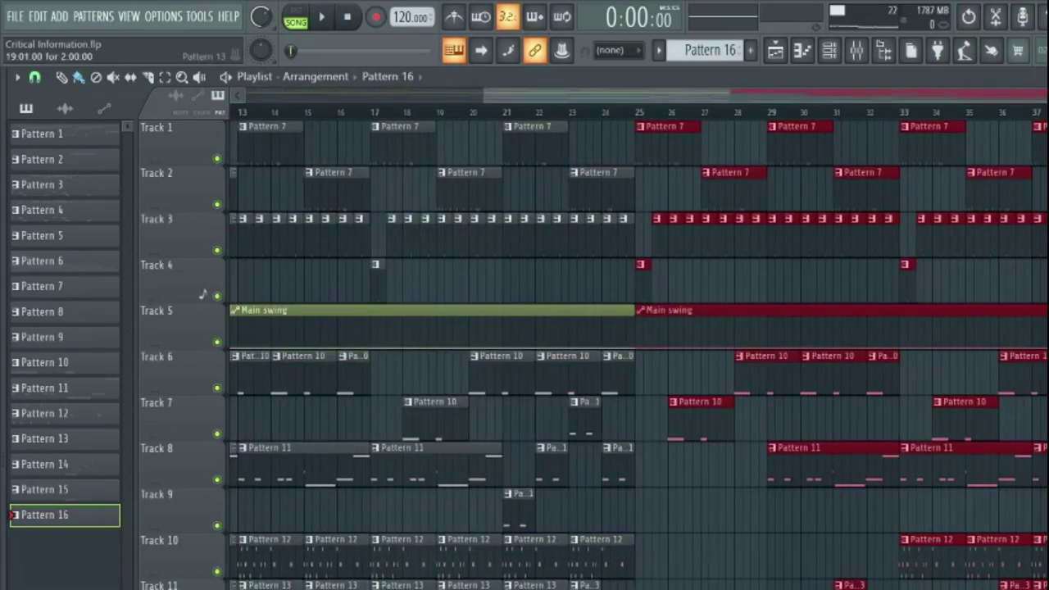
{"action": "scroll", "coordinate": [705, 492], "scroll_direction": "down", "scroll_amount": 2}
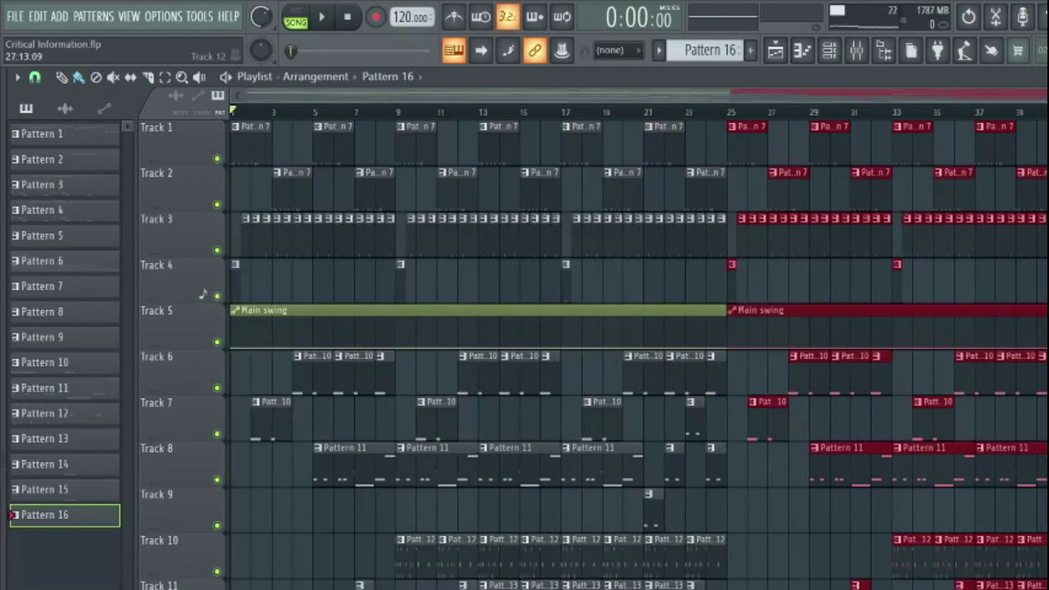
{"action": "key", "text": "ctrl+d"}
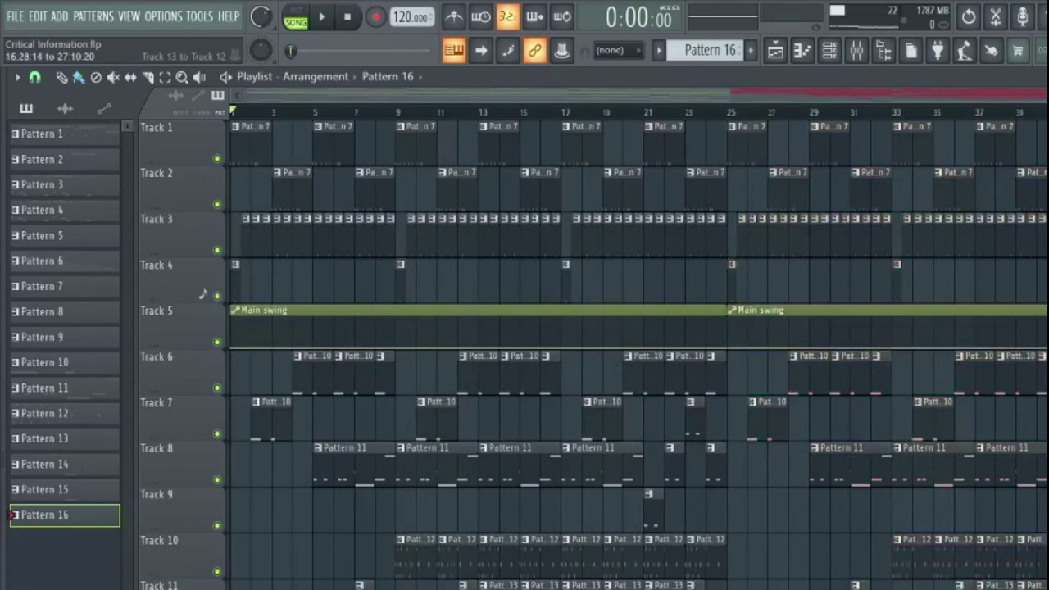
{"action": "key", "text": "ctrl+d"}
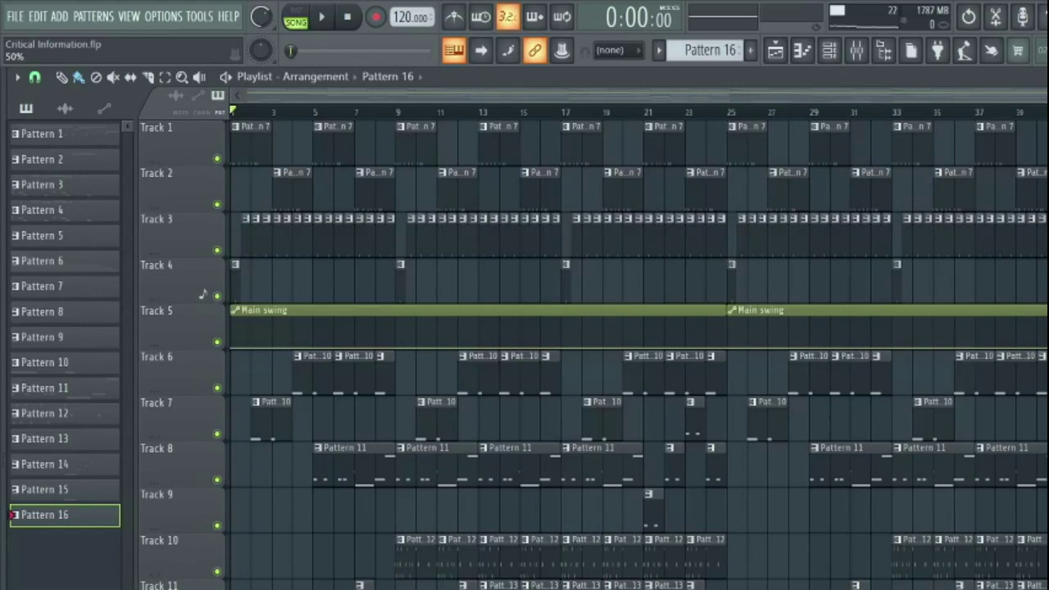
Step: During song playback, trim Track 13's Pattern 16 clip to end three quarters through bar 42, and continue it with a Pattern 16 clip on Track 12
{"action": "scroll", "coordinate": [402, 557], "scroll_direction": "down", "scroll_amount": 6}
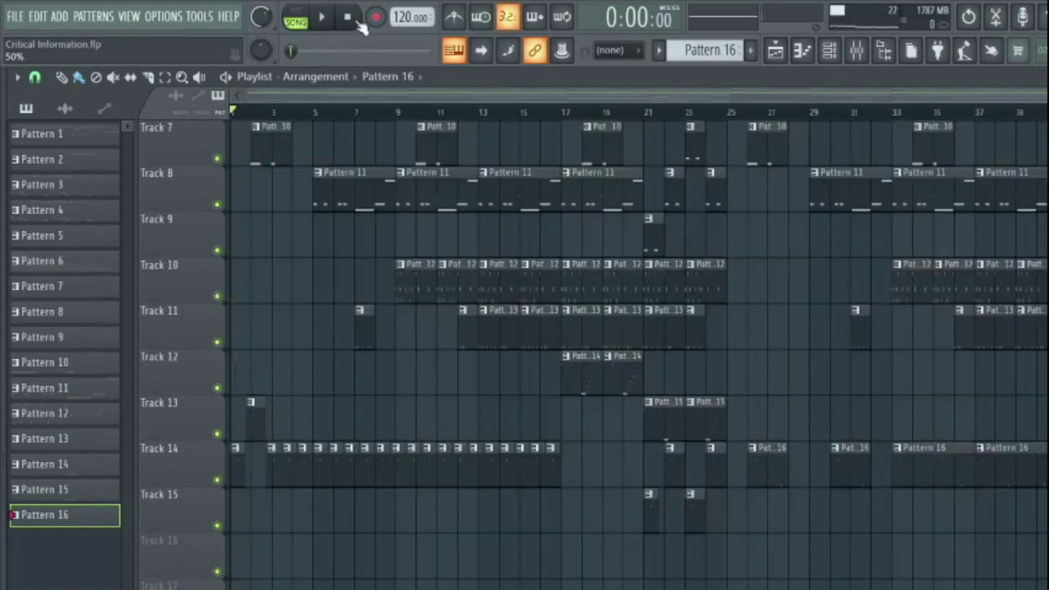
{"action": "left_click", "coordinate": [331, 23]}
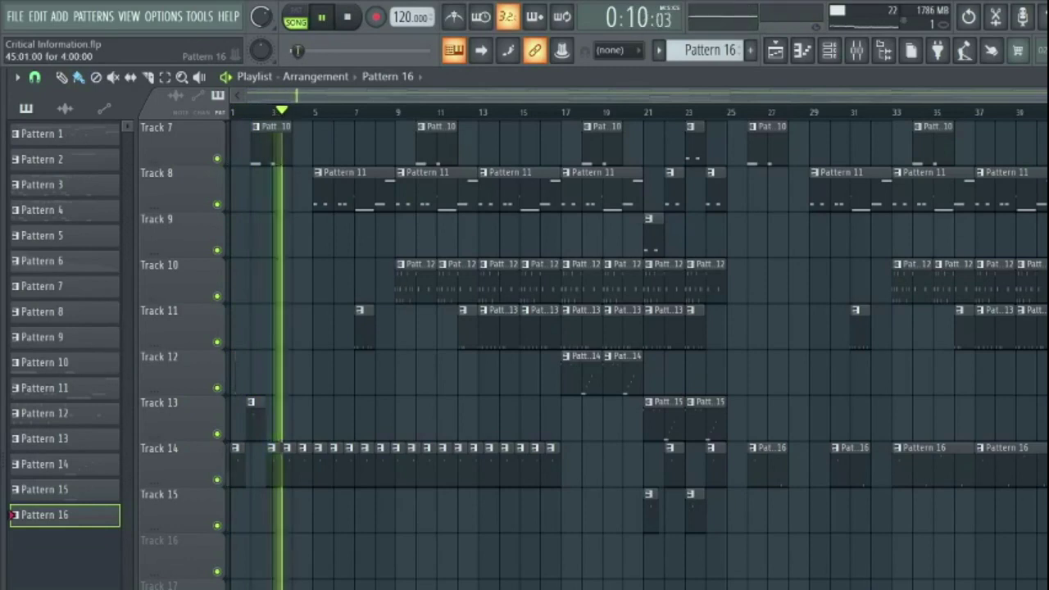
{"action": "scroll", "coordinate": [901, 414], "scroll_direction": "up", "scroll_amount": 5}
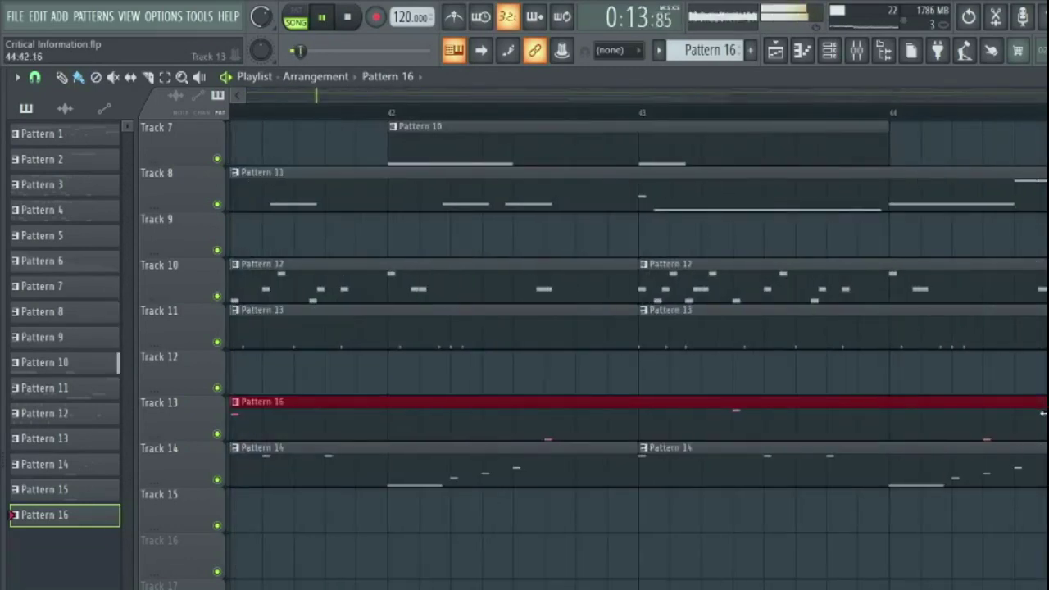
{"action": "left_click_drag", "start_coordinate": [1017, 415], "coordinate": [1007, 413]}
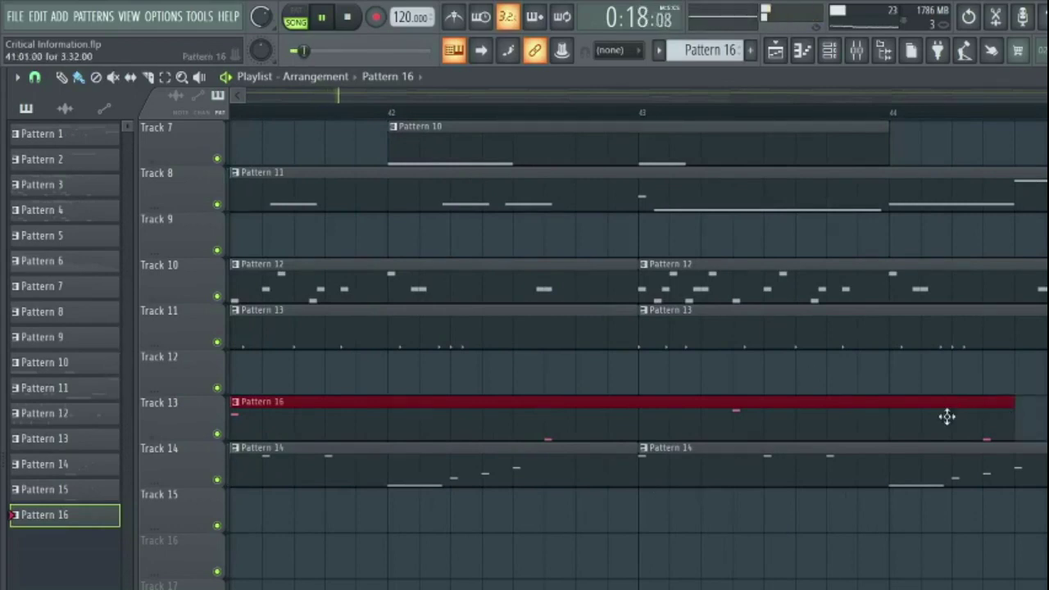
{"action": "left_click_drag", "start_coordinate": [1014, 423], "coordinate": [520, 327]}
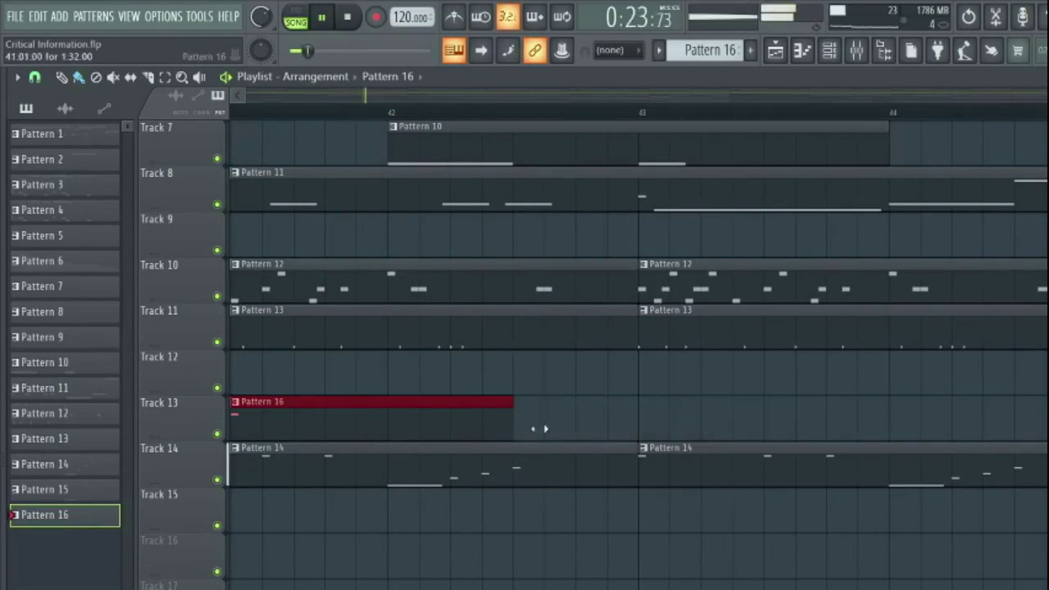
{"action": "left_click_drag", "start_coordinate": [539, 428], "coordinate": [578, 429]}
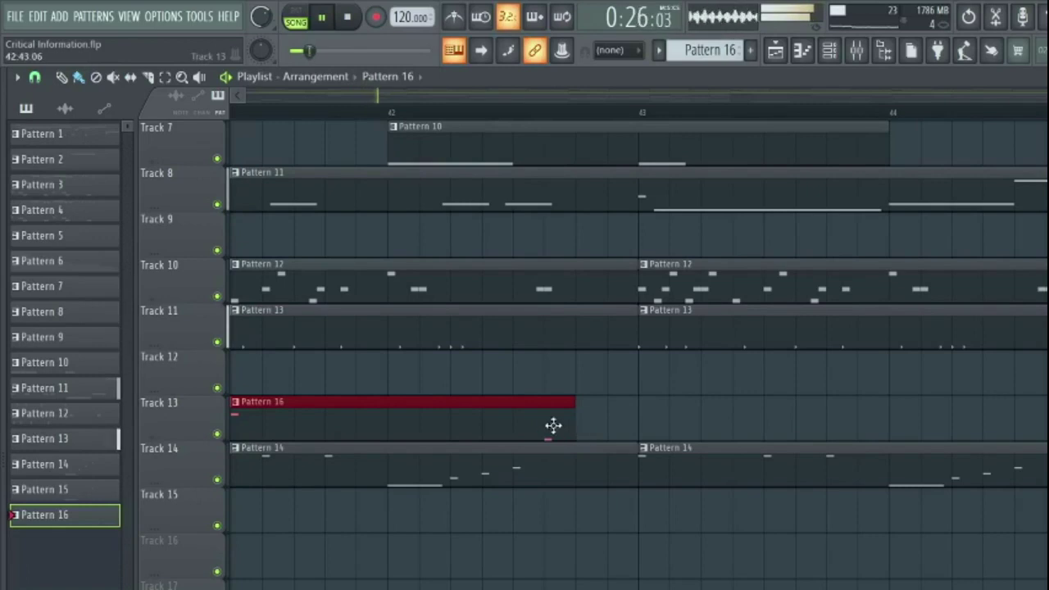
{"action": "left_click", "coordinate": [590, 373]}
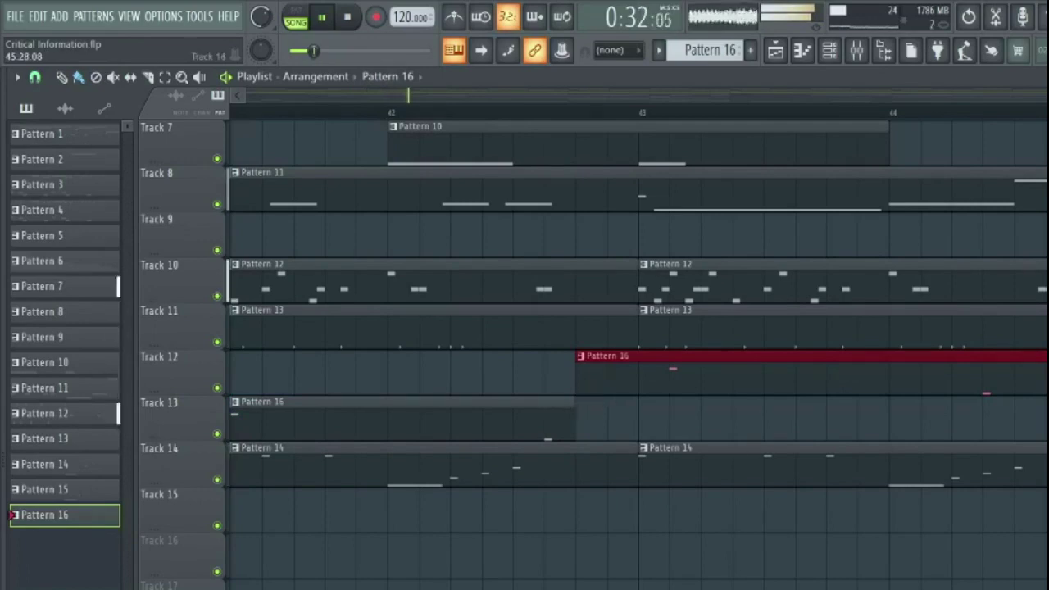
Step: Bypass the effect slots on the Current and Master mixer tracks to compare the sound, and switch them back on
{"action": "scroll", "coordinate": [639, 353], "scroll_direction": "down", "scroll_amount": 5}
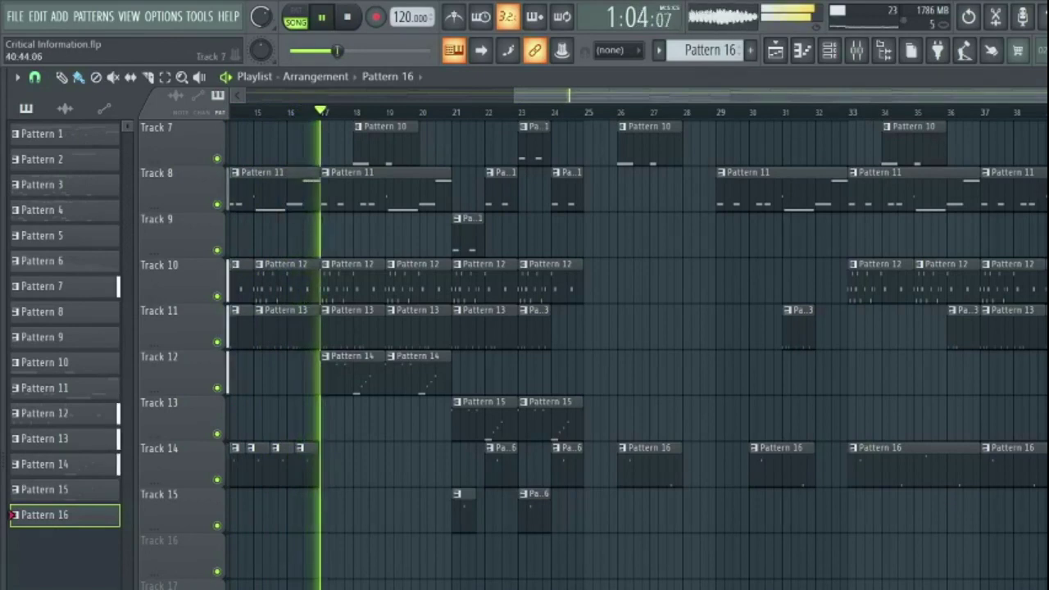
{"action": "scroll", "coordinate": [876, 282], "scroll_direction": "up", "scroll_amount": 3}
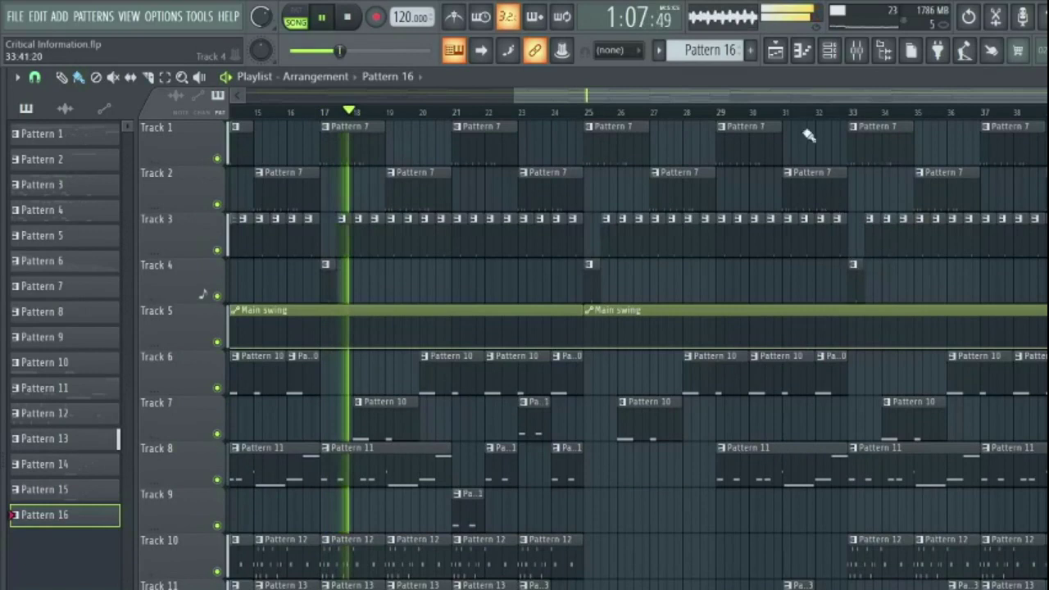
{"action": "left_click", "coordinate": [851, 60]}
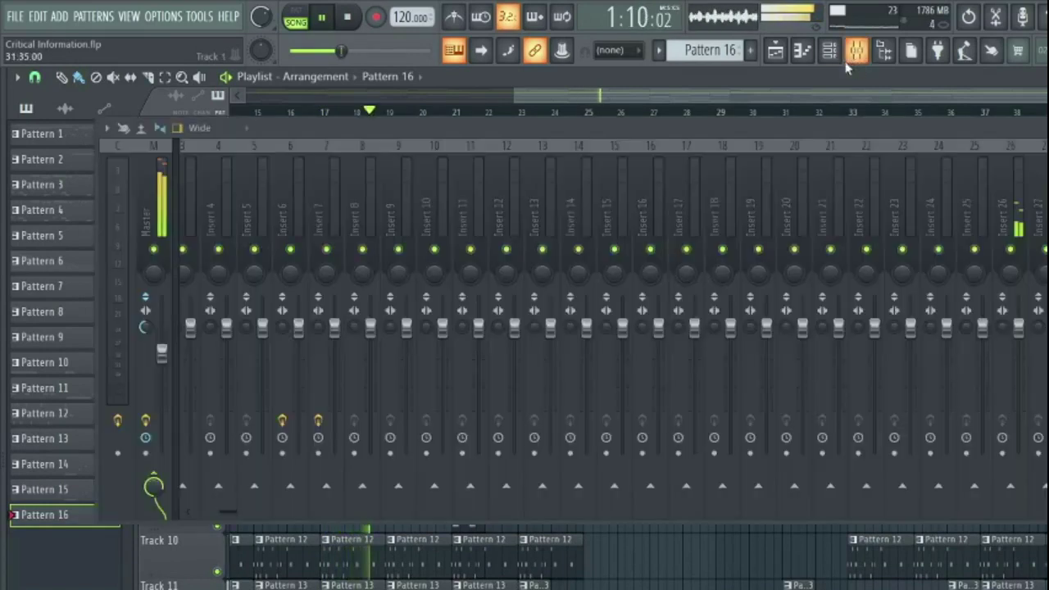
{"action": "left_click", "coordinate": [115, 173]}
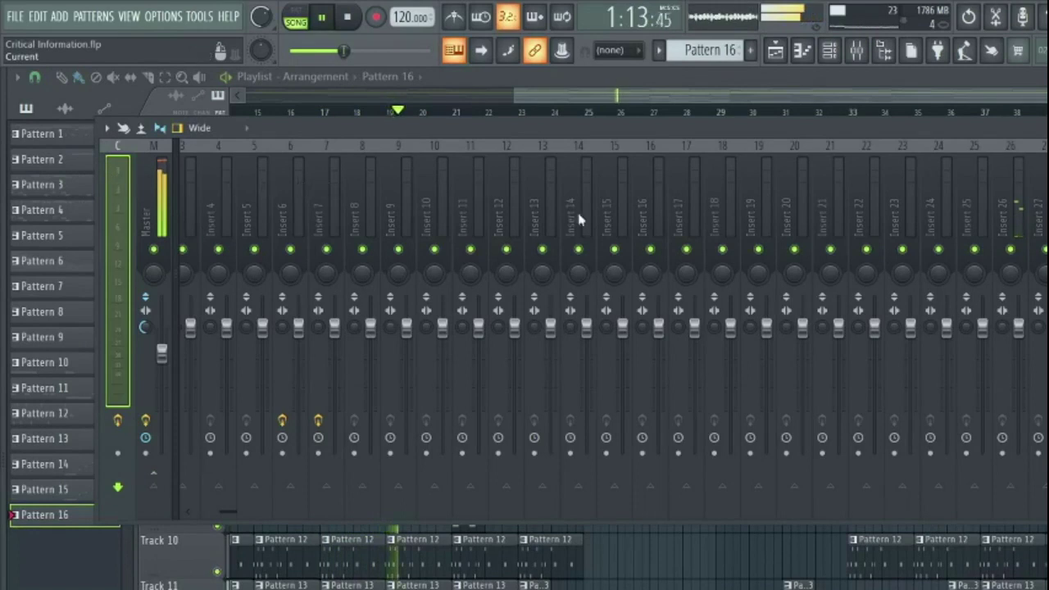
{"action": "mouse_move", "coordinate": [4, 258]}
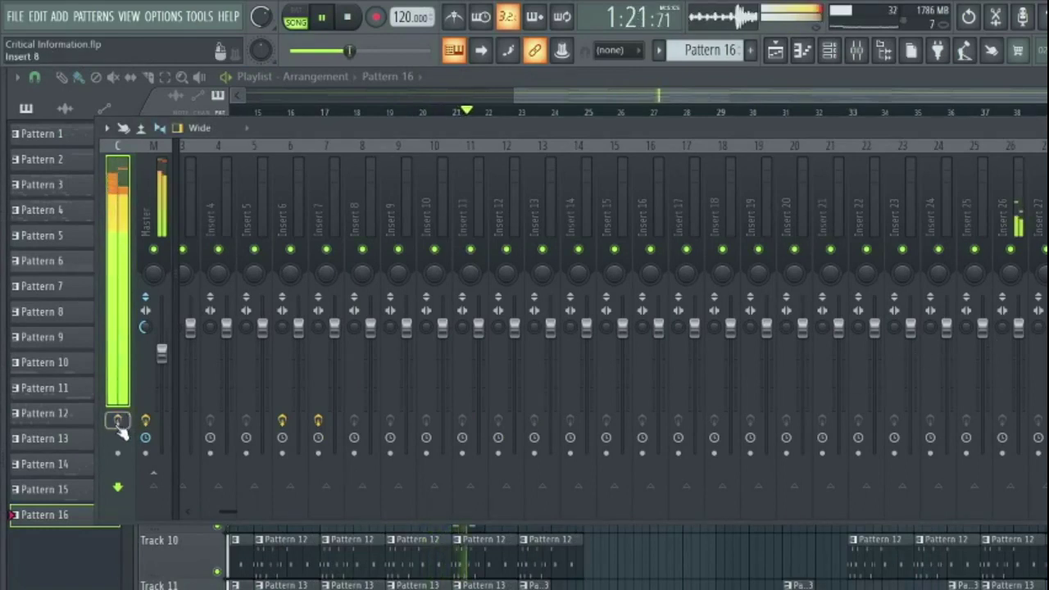
{"action": "left_click", "coordinate": [160, 205]}
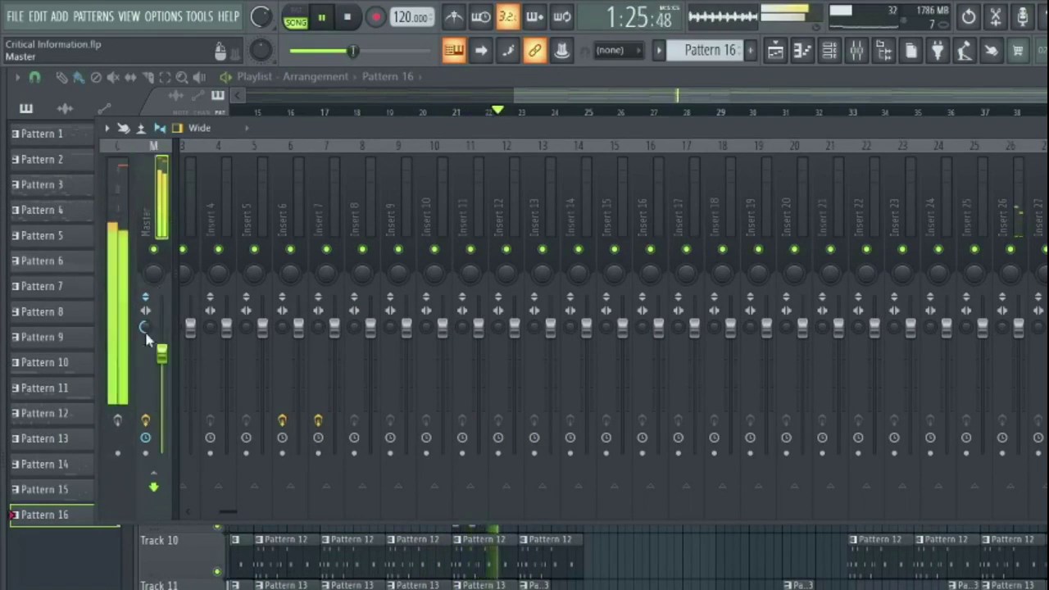
{"action": "left_click", "coordinate": [145, 421]}
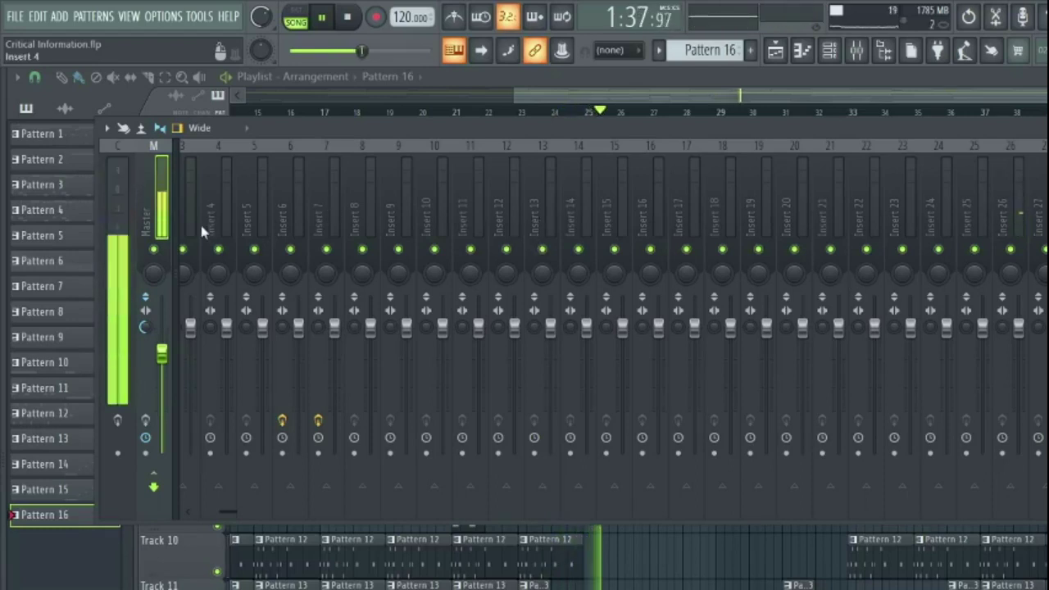
{"action": "scroll", "coordinate": [97, 241], "scroll_direction": "down", "scroll_amount": 3}
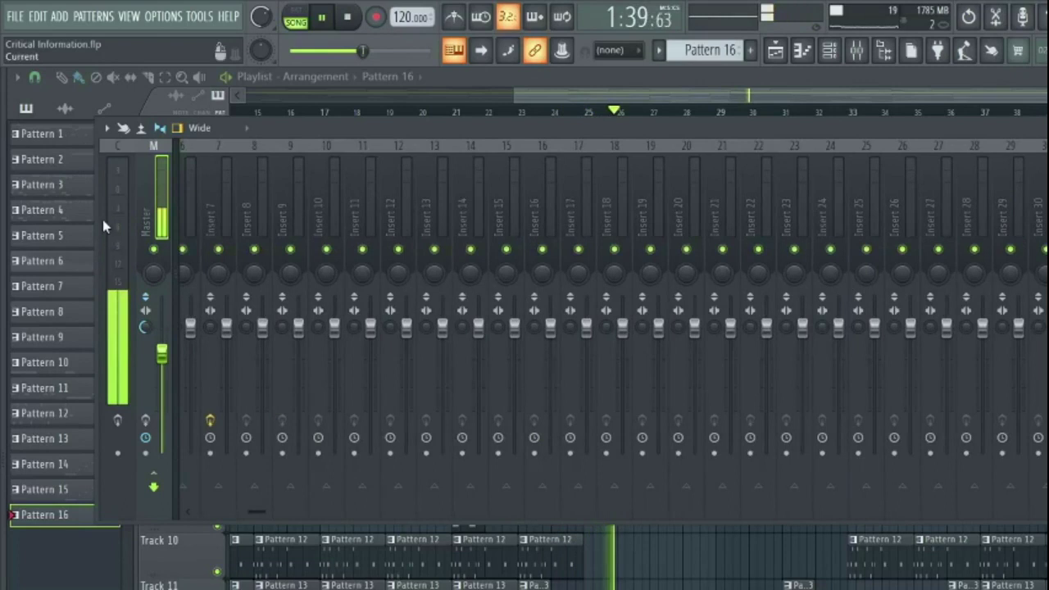
{"action": "left_click", "coordinate": [103, 219]}
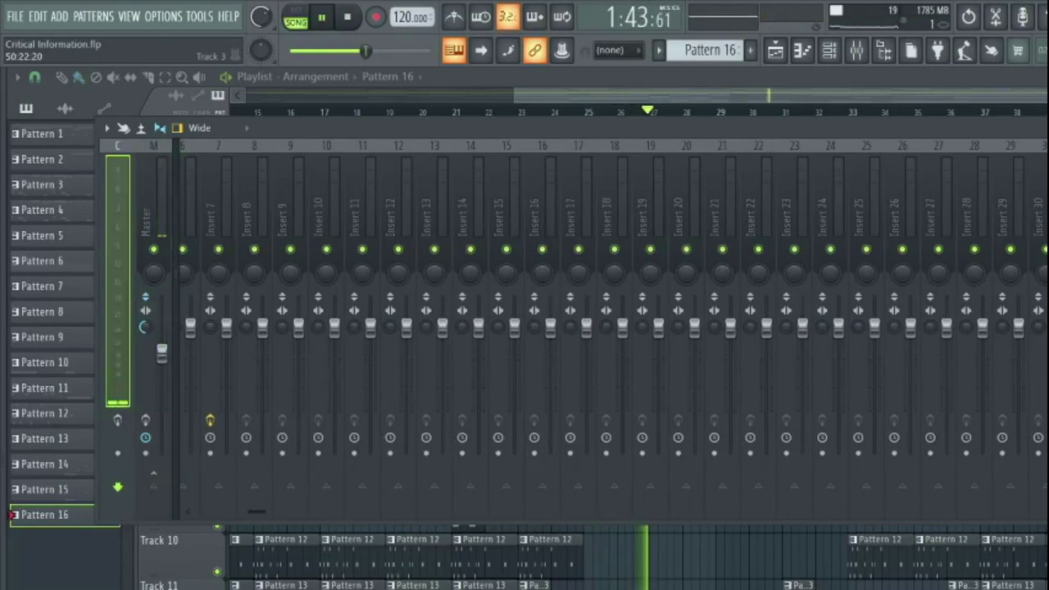
{"action": "left_click", "coordinate": [161, 219]}
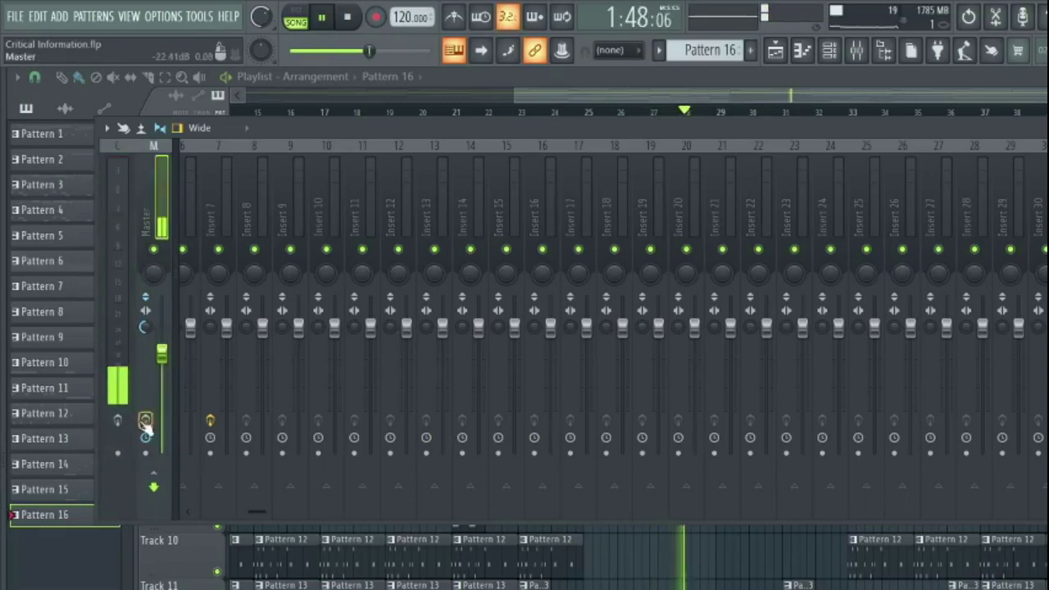
Step: In Fruity Parametric EQ 2 on the Current mixer track, boost band 3 by about 17 dB at about 82 Hz
{"action": "left_click", "coordinate": [115, 361]}
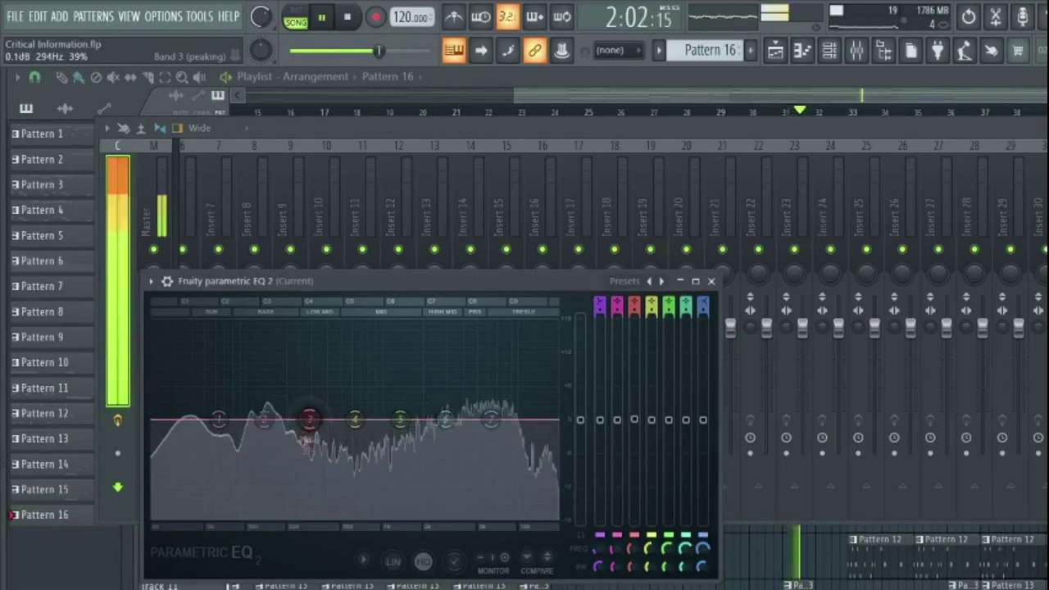
{"action": "left_click_drag", "start_coordinate": [310, 420], "coordinate": [234, 326]}
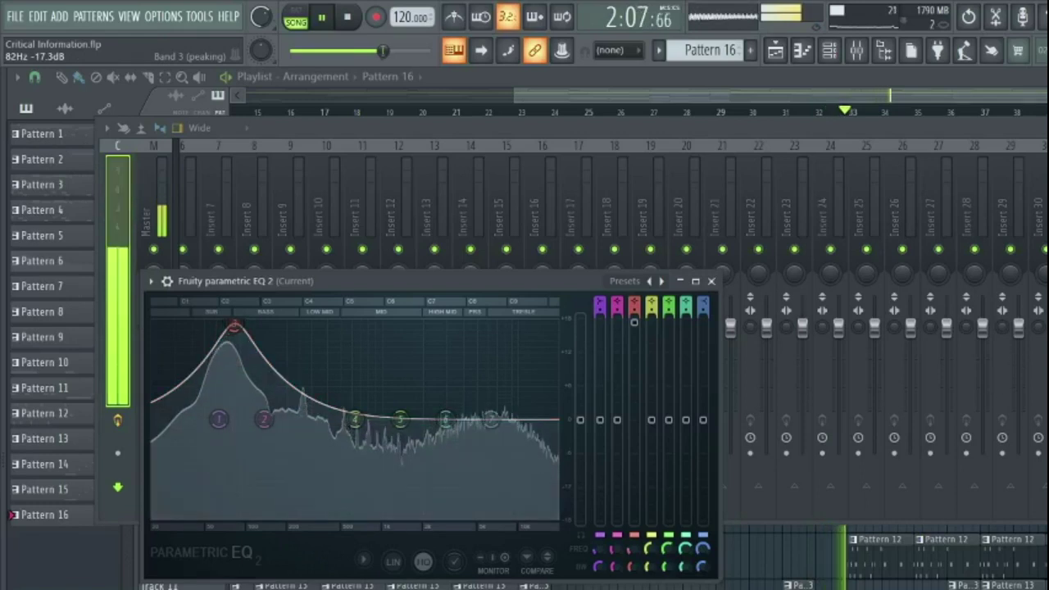
Step: In Neutron 3 Elements on the Current mixer track, boost equalizer band 2 to 13.6 dB at 723 Hz, and close the plugin
{"action": "key", "text": "F9"}
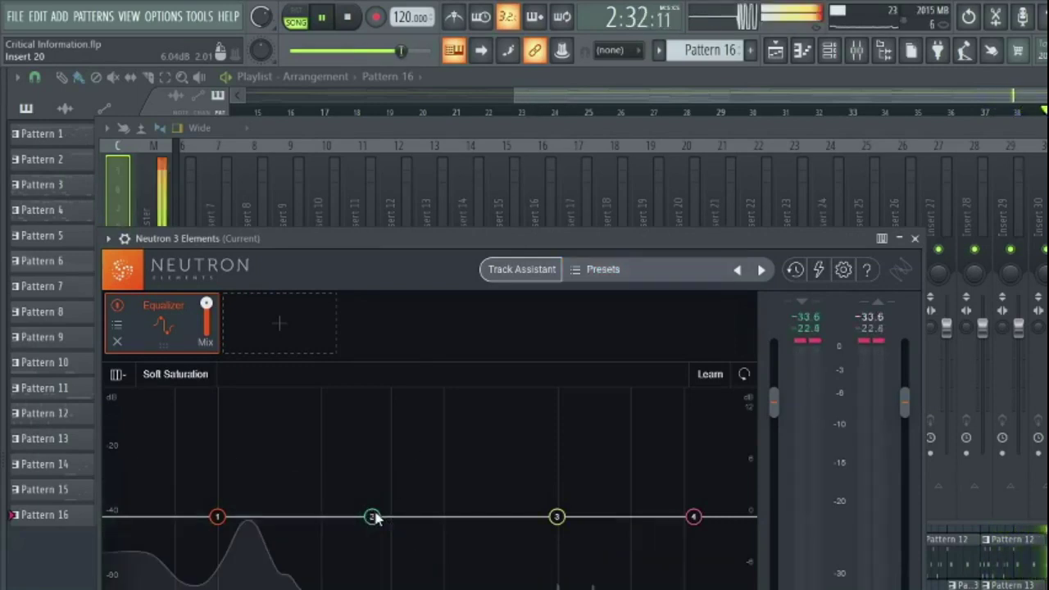
{"action": "left_click_drag", "start_coordinate": [414, 465], "coordinate": [412, 400]}
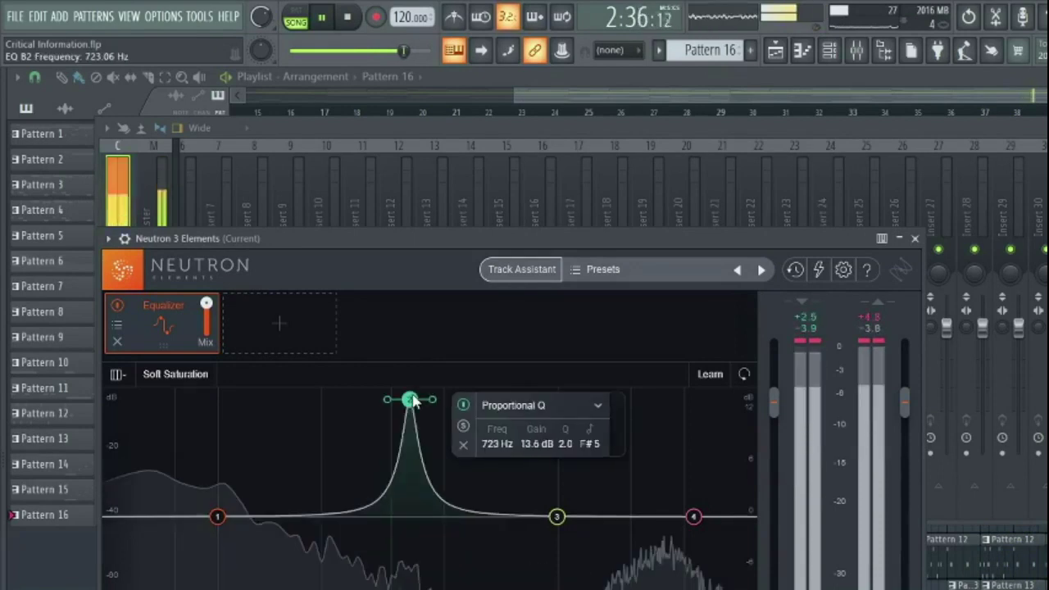
{"action": "scroll", "coordinate": [413, 400], "scroll_direction": "down", "scroll_amount": 3}
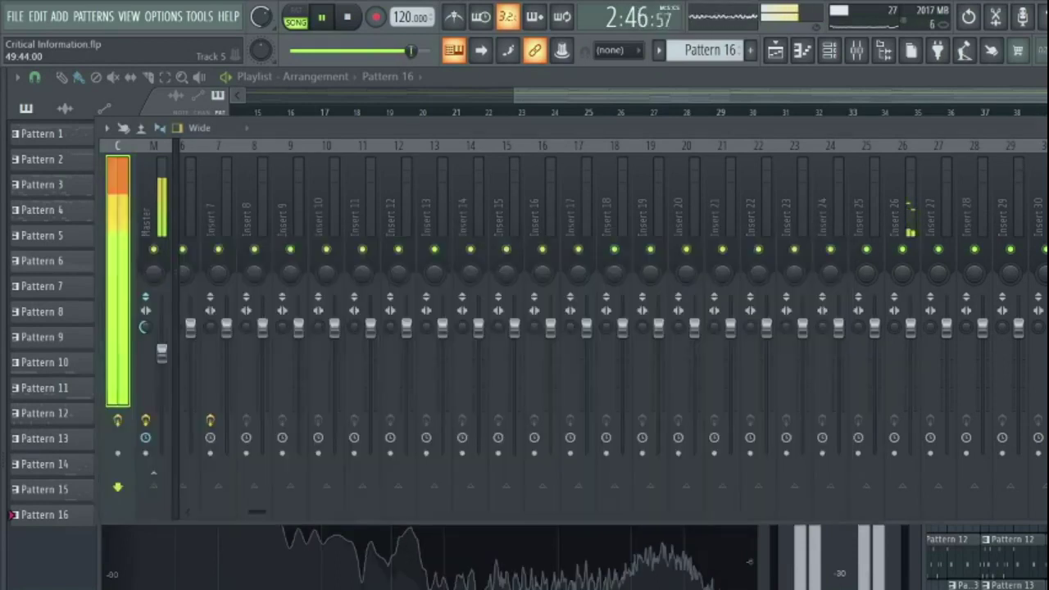
{"action": "left_click", "coordinate": [914, 238]}
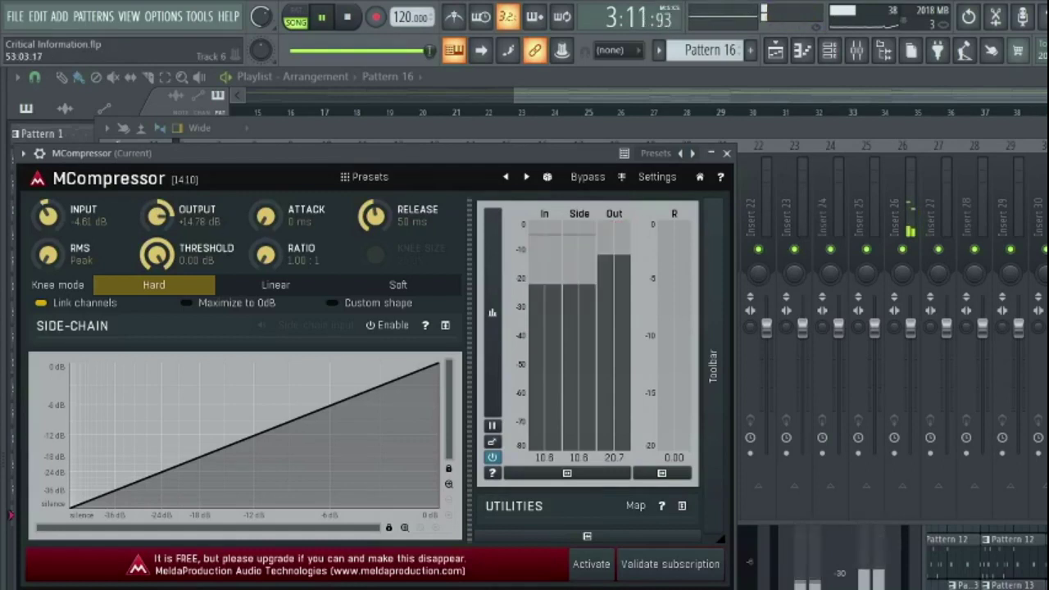
Step: On the Master mixer track, set the mix level of Fruity Parametric EQ 2 to 52% and close the plugin
{"action": "key", "text": "F9"}
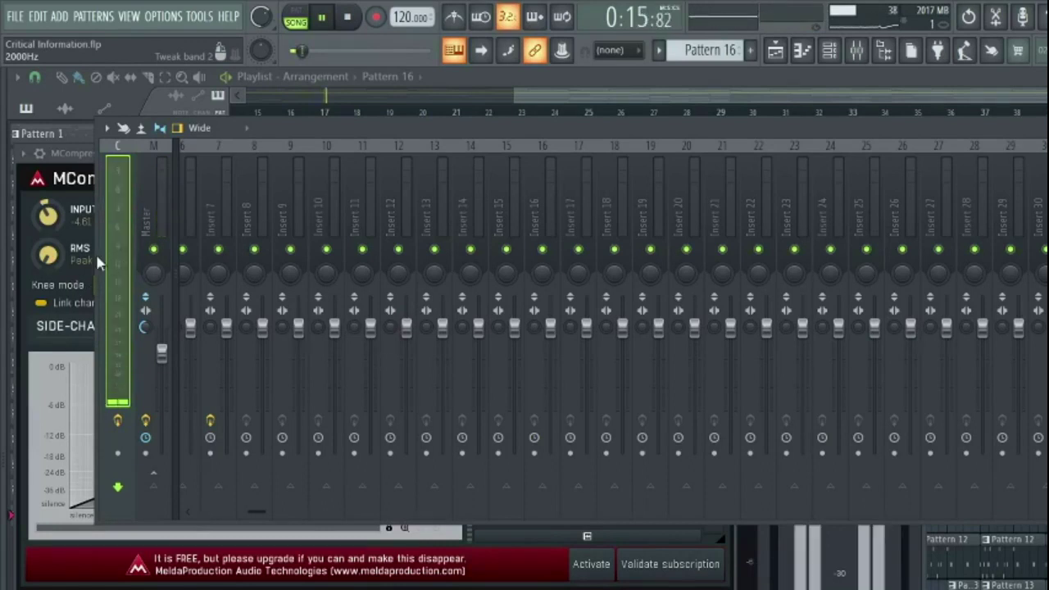
{"action": "left_click", "coordinate": [149, 207]}
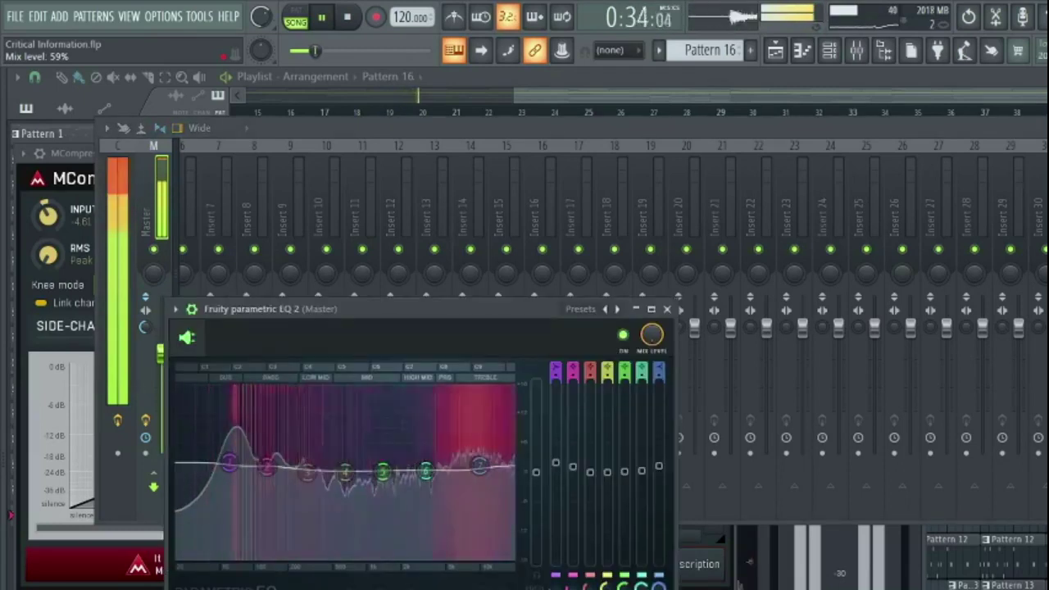
{"action": "key", "text": "Escape"}
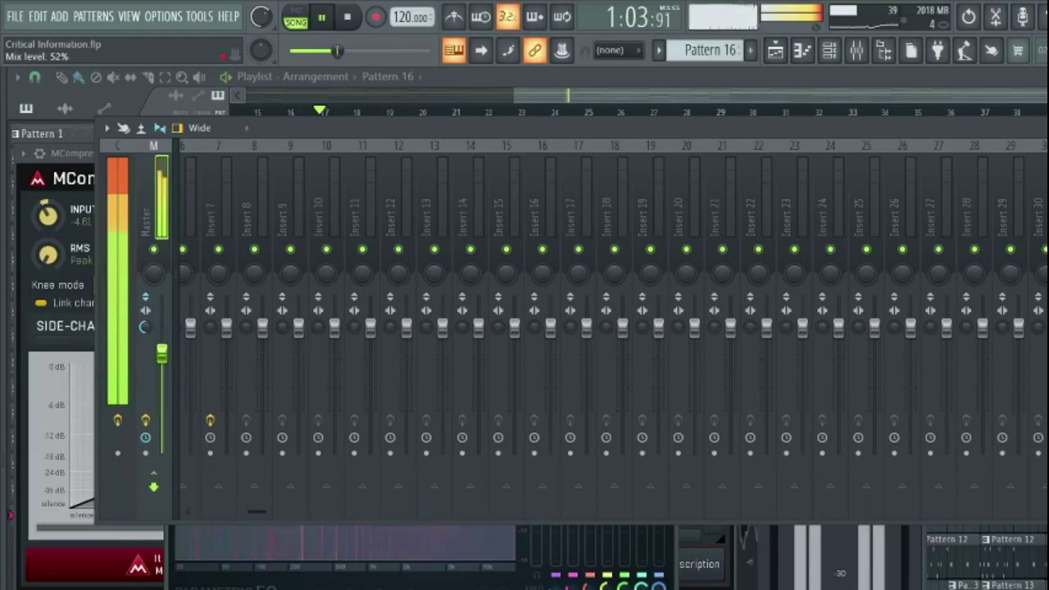
Step: In another Fruity Parametric EQ 2 on the Master track, boost band 4 by 18 dB at 2294 Hz, and close the plugin
{"action": "left_click", "coordinate": [480, 499]}
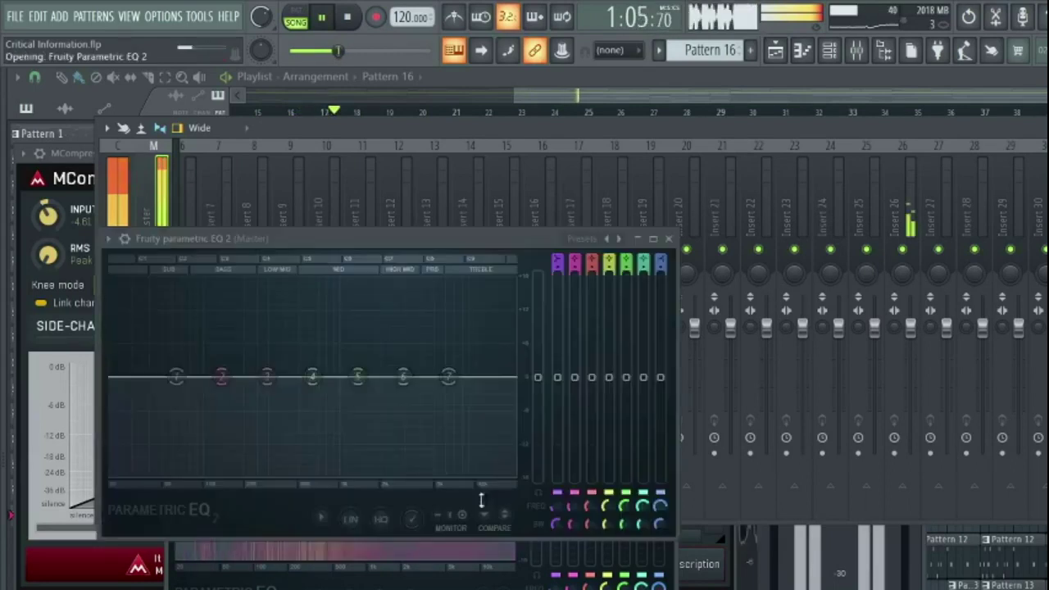
{"action": "left_click_drag", "start_coordinate": [312, 377], "coordinate": [389, 283]}
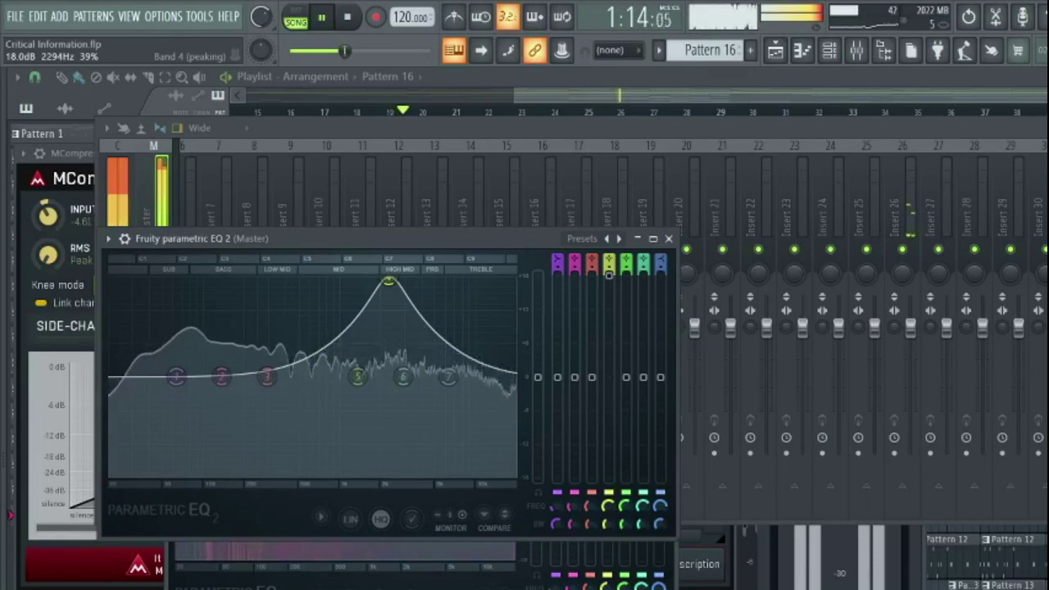
{"action": "key", "text": "Escape"}
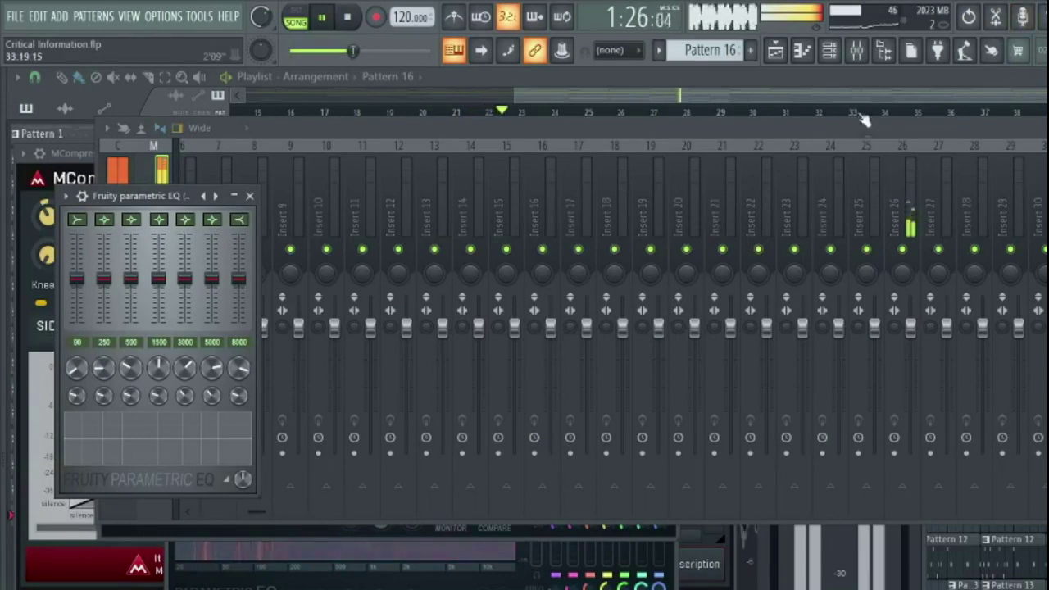
Step: Review the playlist arrangement from its opening bars to about bar 42 during playback, with Pattern 13 selected
{"action": "left_click", "coordinate": [775, 50]}
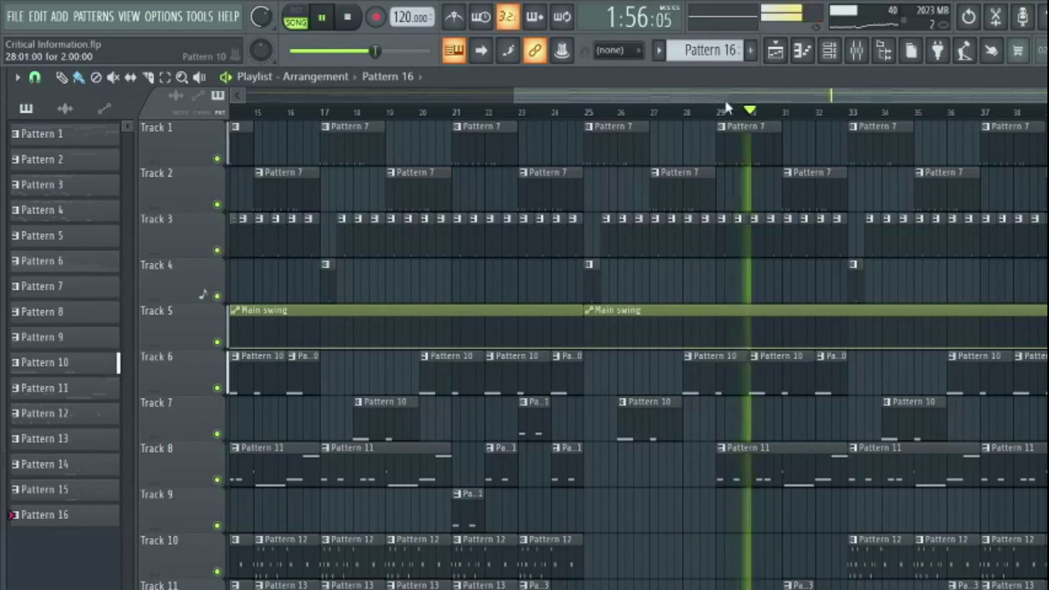
{"action": "left_click_drag", "start_coordinate": [733, 106], "coordinate": [313, 104]}
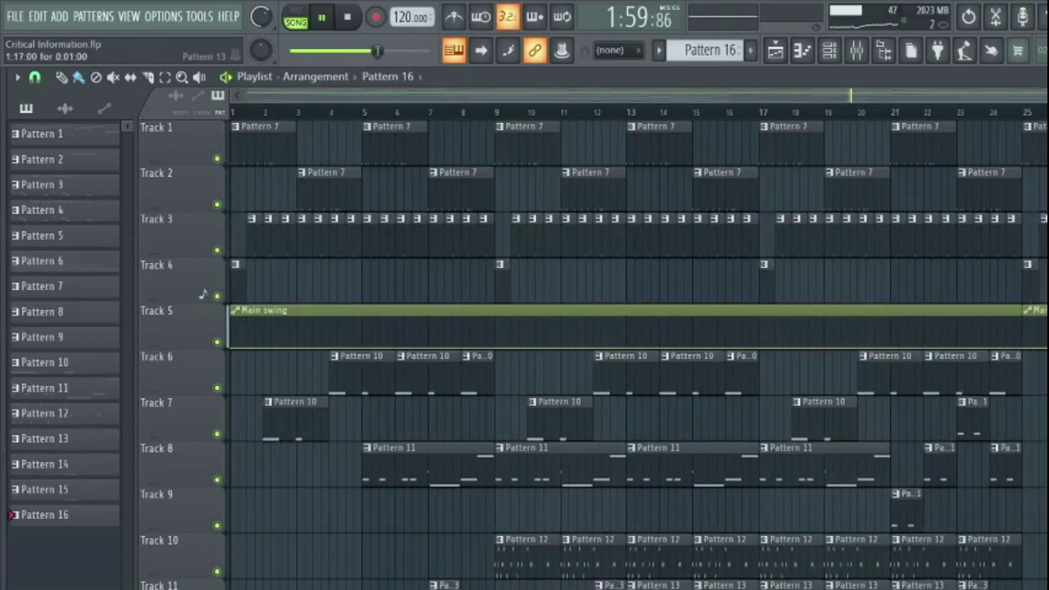
{"action": "left_click", "coordinate": [49, 439]}
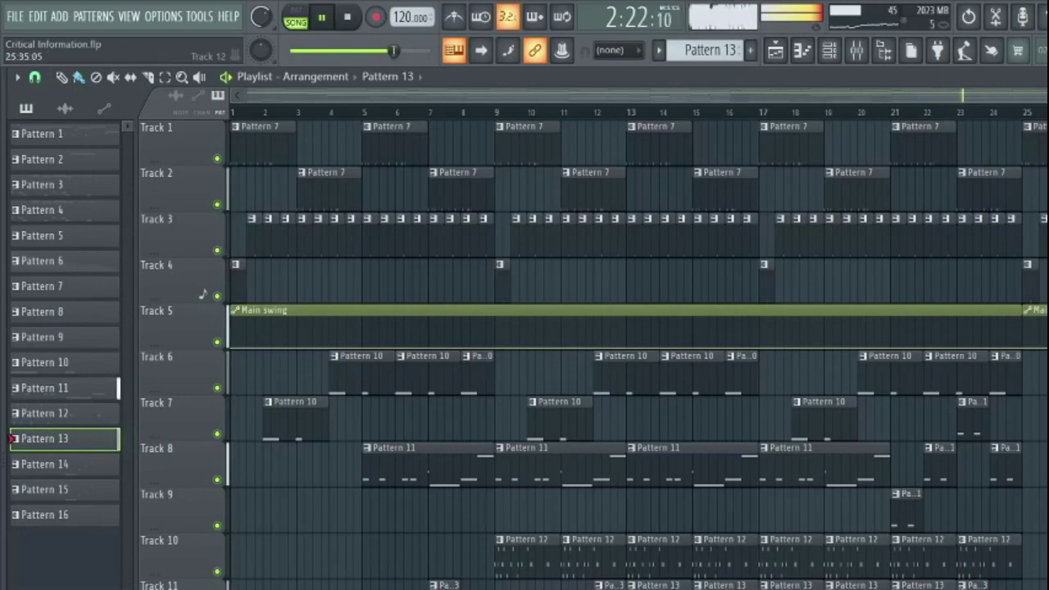
{"action": "left_click", "coordinate": [885, 96]}
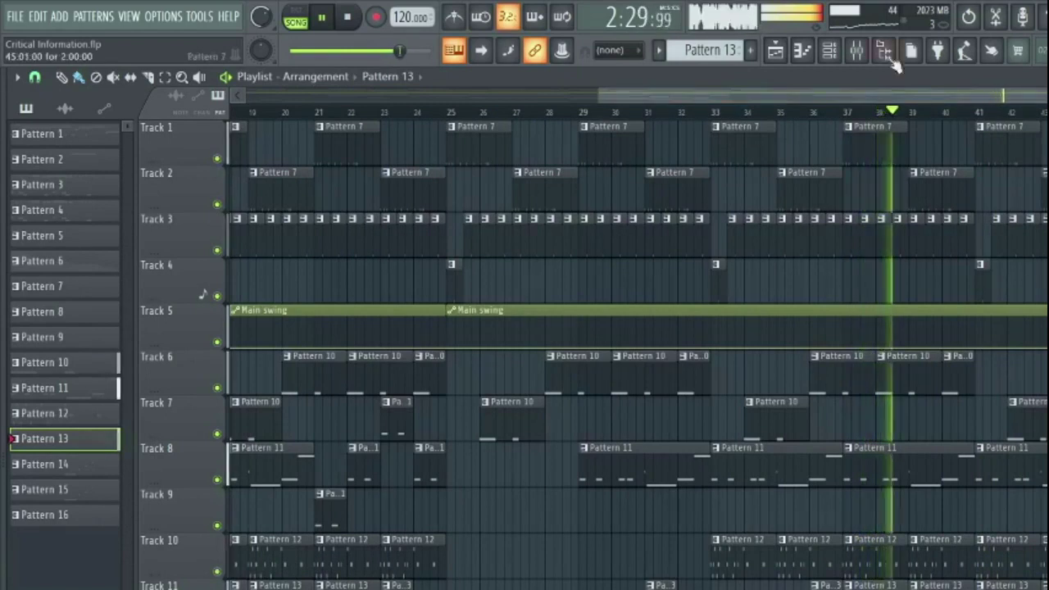
Step: Load Fruity Parametric EQ on the Current mixer track, and list the project's automation clips alongside the channel rack
{"action": "left_click", "coordinate": [857, 52]}
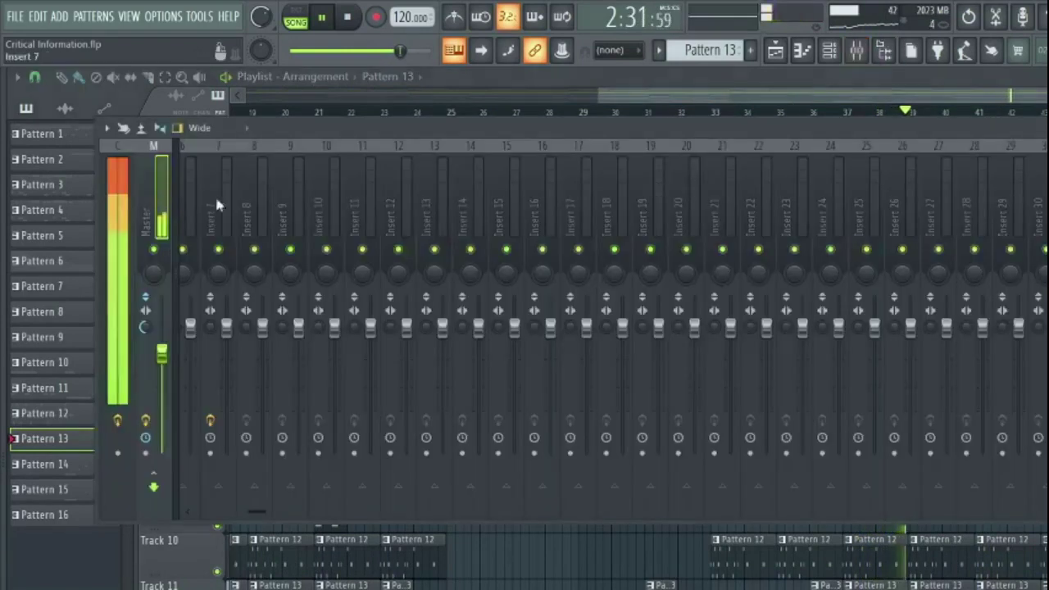
{"action": "left_click", "coordinate": [123, 214]}
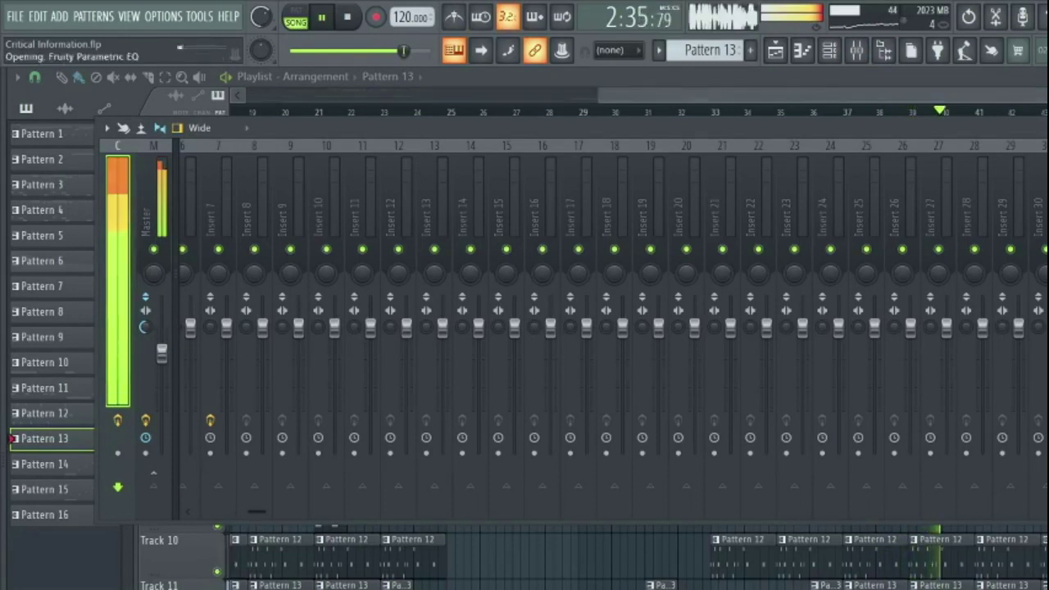
{"action": "left_click", "coordinate": [104, 107]}
{"action": "left_click", "coordinate": [829, 58]}
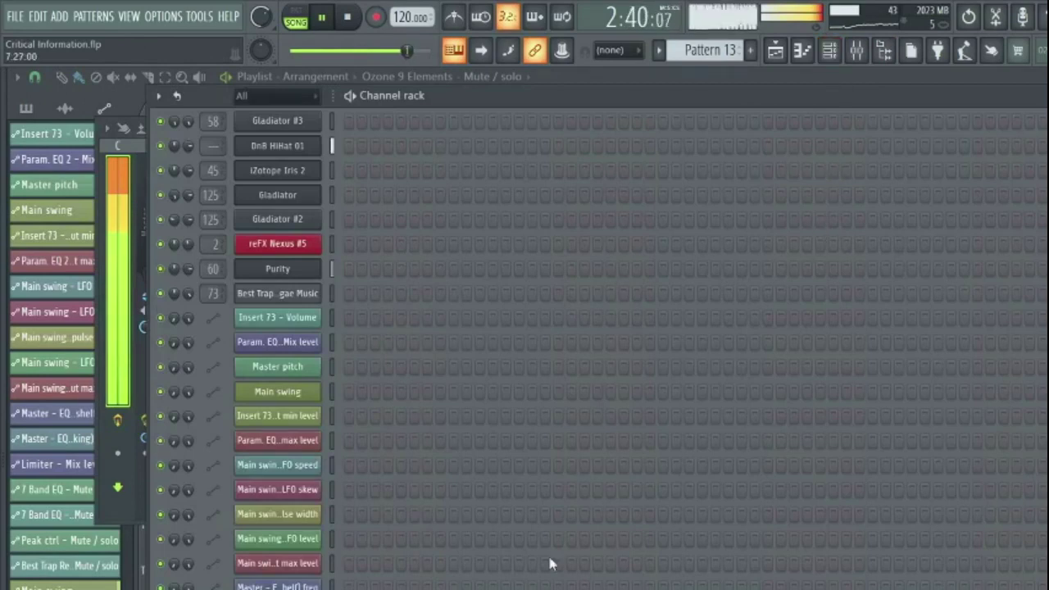
Step: Preview the ksp-taggeditsbouttime (non phone rec) dx km2.mp3 sample from the browser's recent files, and hide the browser
{"action": "key", "text": "alt+F8"}
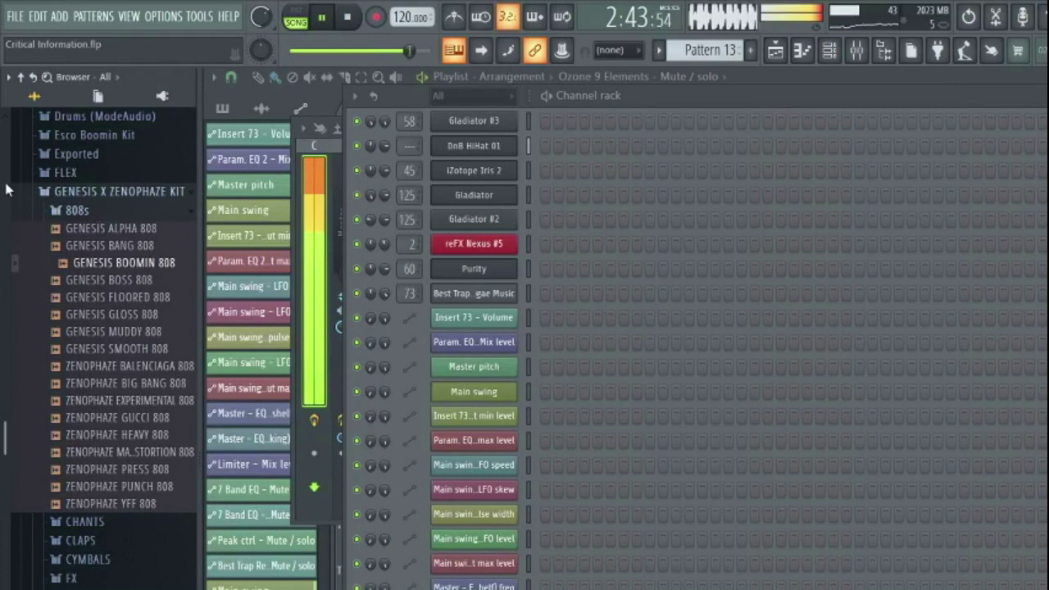
{"action": "scroll", "coordinate": [6, 190], "scroll_direction": "up", "scroll_amount": 5}
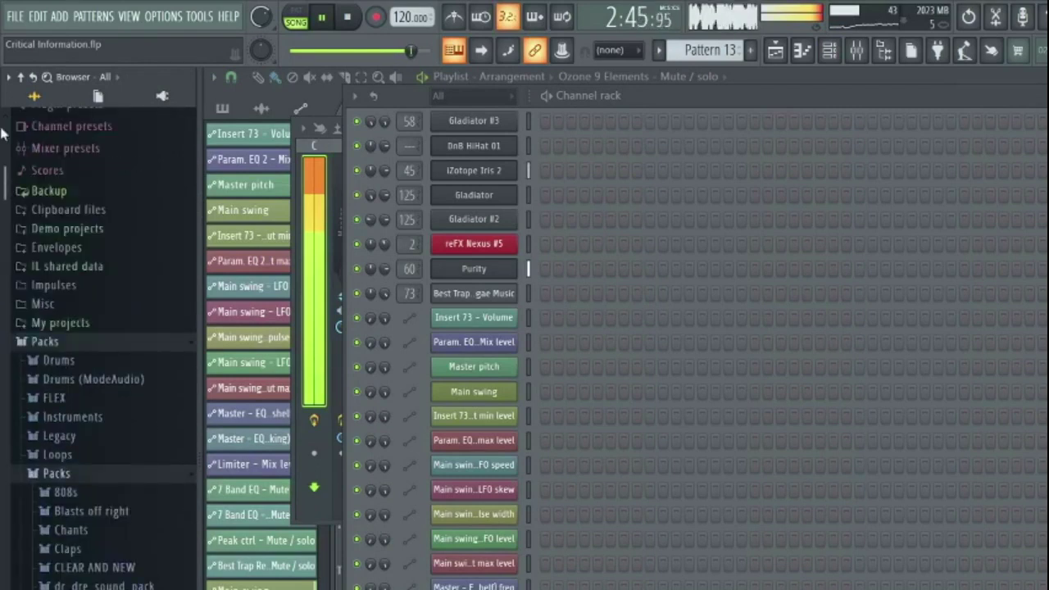
{"action": "scroll", "coordinate": [3, 133], "scroll_direction": "up", "scroll_amount": 3}
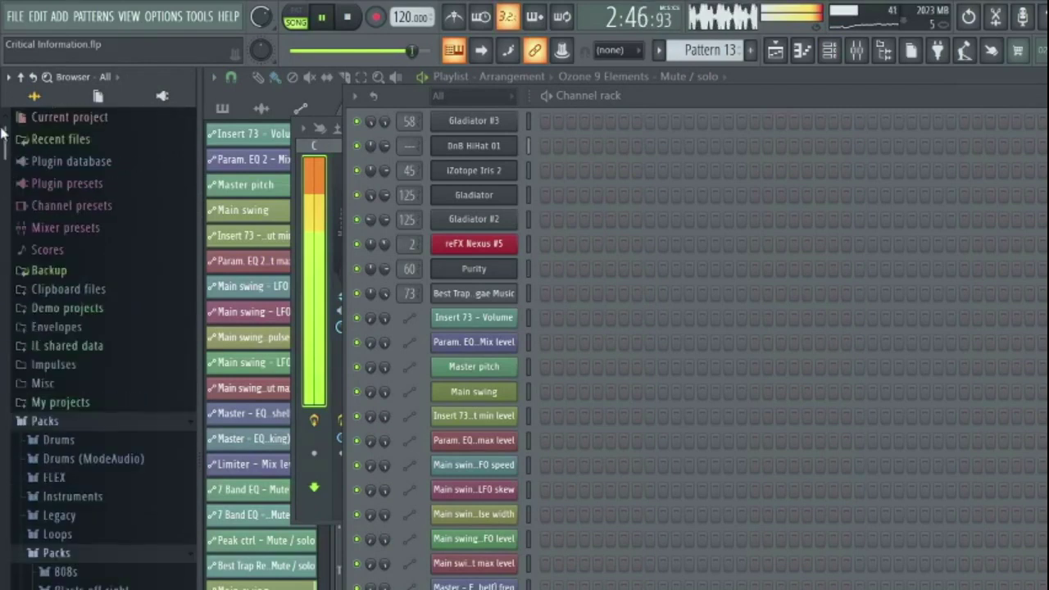
{"action": "left_click", "coordinate": [56, 146]}
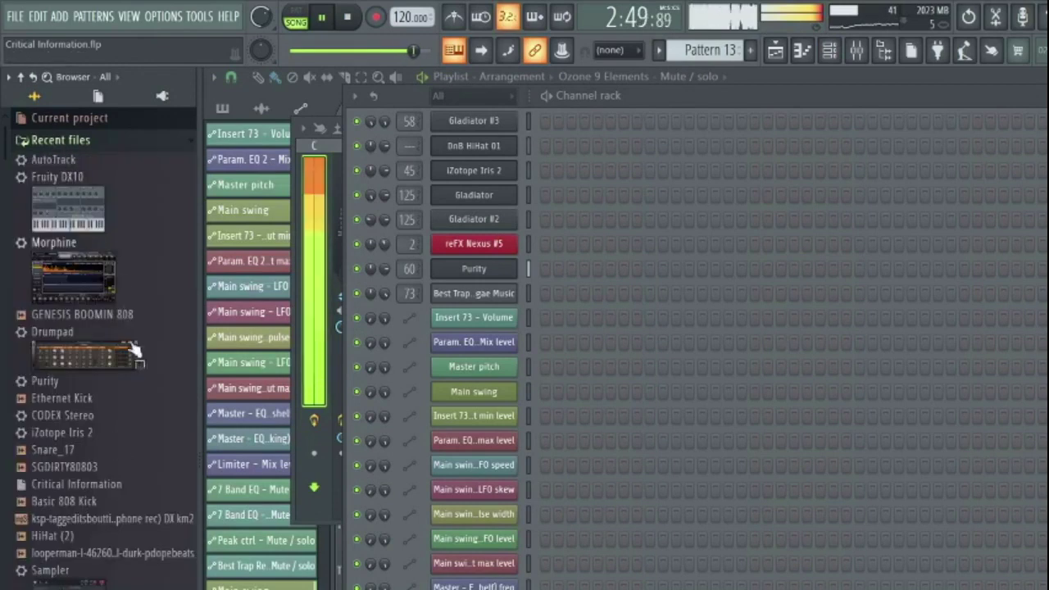
{"action": "left_click", "coordinate": [59, 525]}
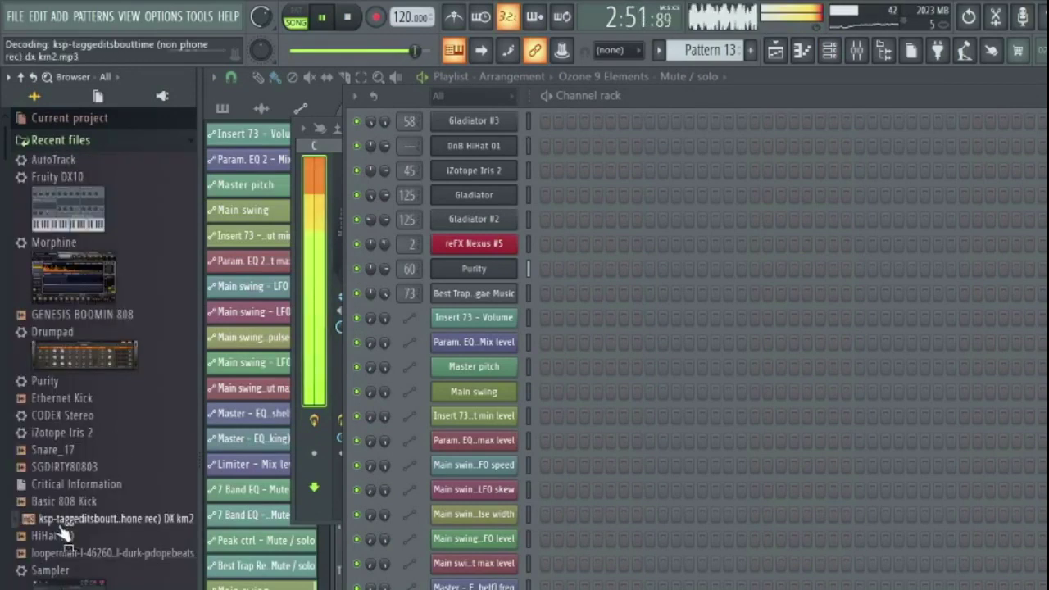
{"action": "left_click_drag", "start_coordinate": [221, 489], "coordinate": [482, 550]}
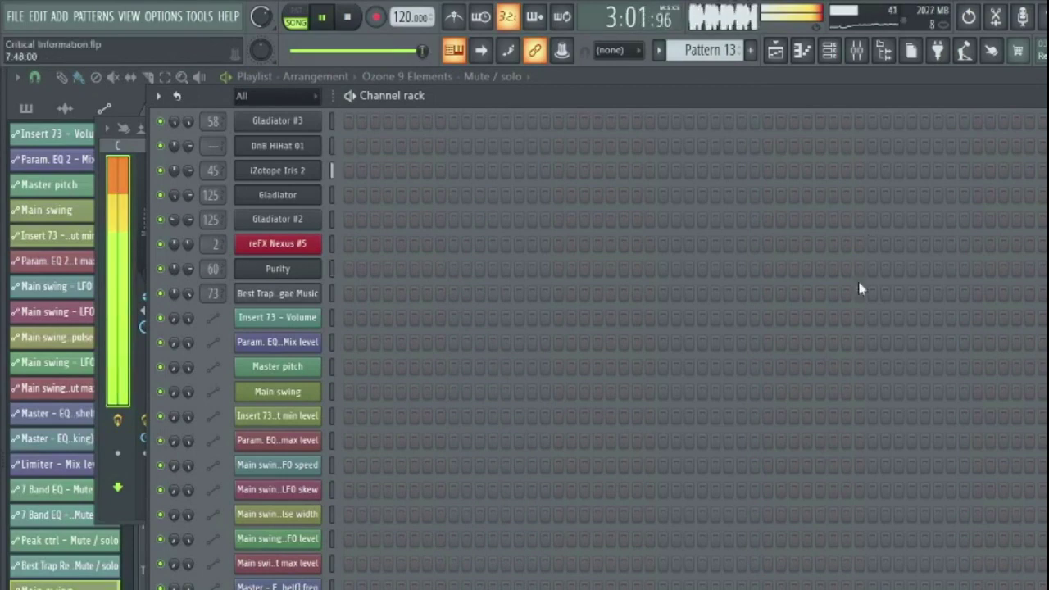
Step: In Fruity Parametric EQ on the Current mixer track, strongly boost band 4 at 811 Hz, and close the plugin
{"action": "left_click", "coordinate": [856, 50]}
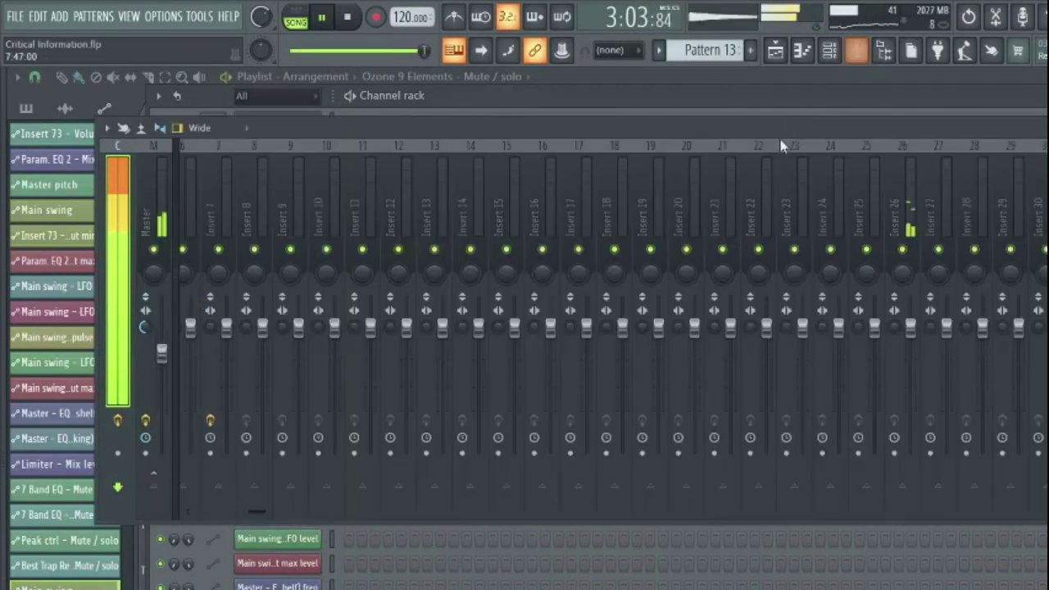
{"action": "left_click", "coordinate": [168, 189]}
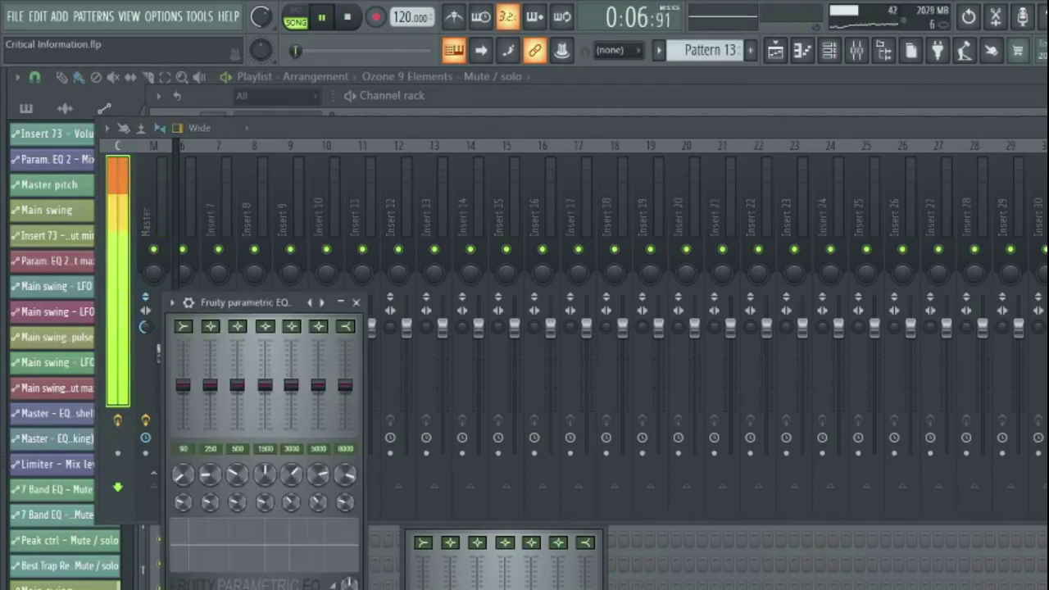
{"action": "left_click", "coordinate": [160, 196]}
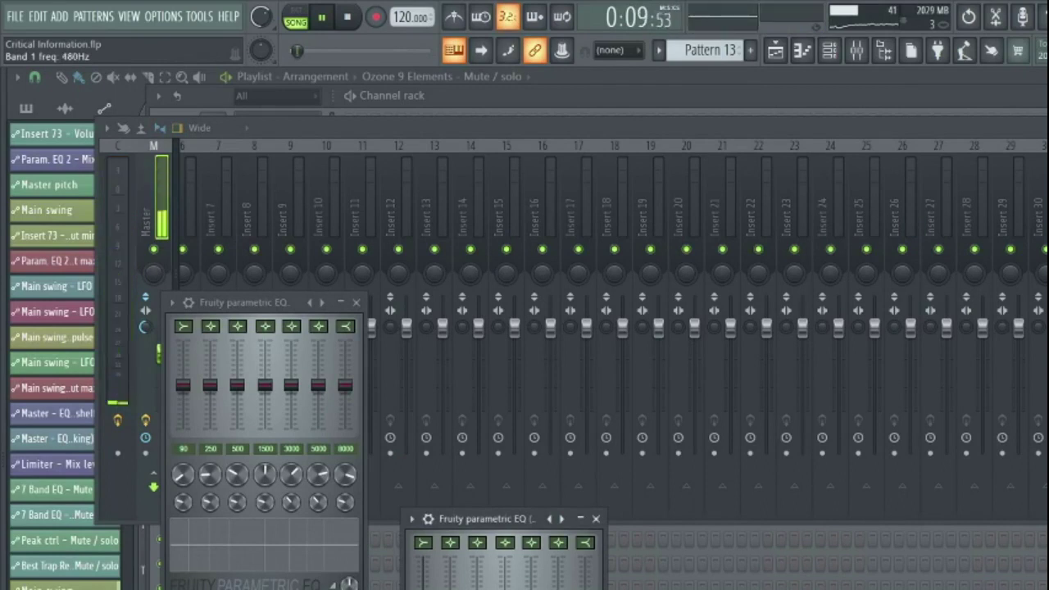
{"action": "left_click", "coordinate": [124, 260]}
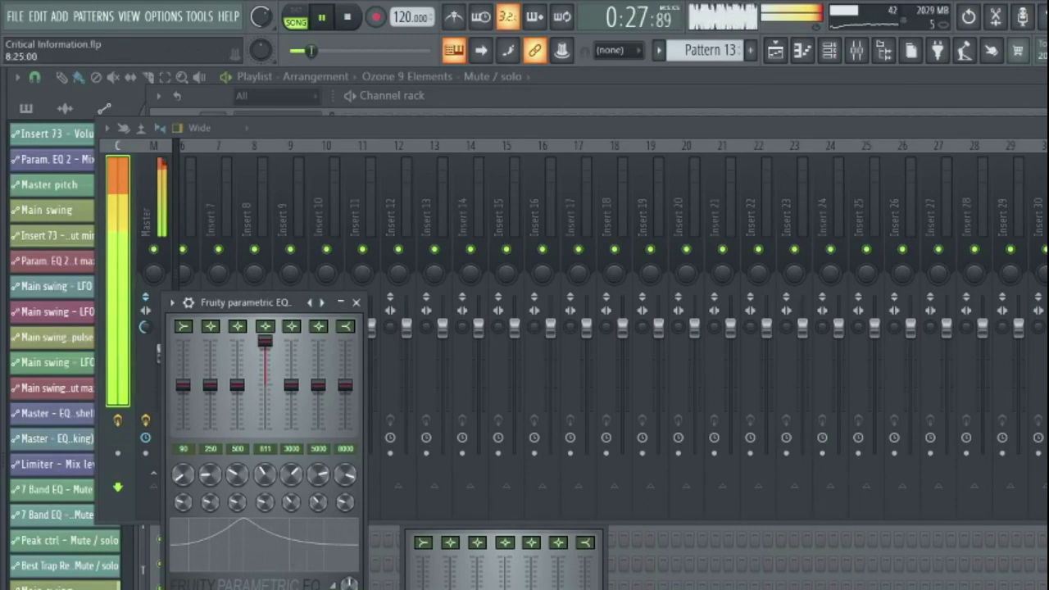
{"action": "key", "text": "Escape"}
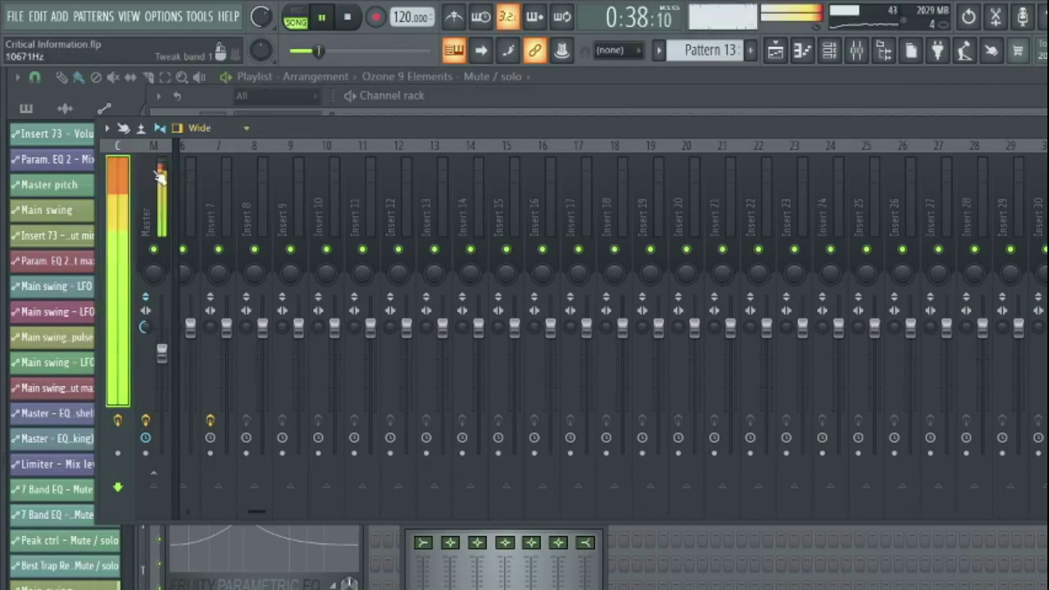
Step: In Fruity Parametric EQ 2 on the Master track, boost band 5 by 15.9 dB at 35 Hz with a 4% bandwidth
{"action": "left_click", "coordinate": [153, 197]}
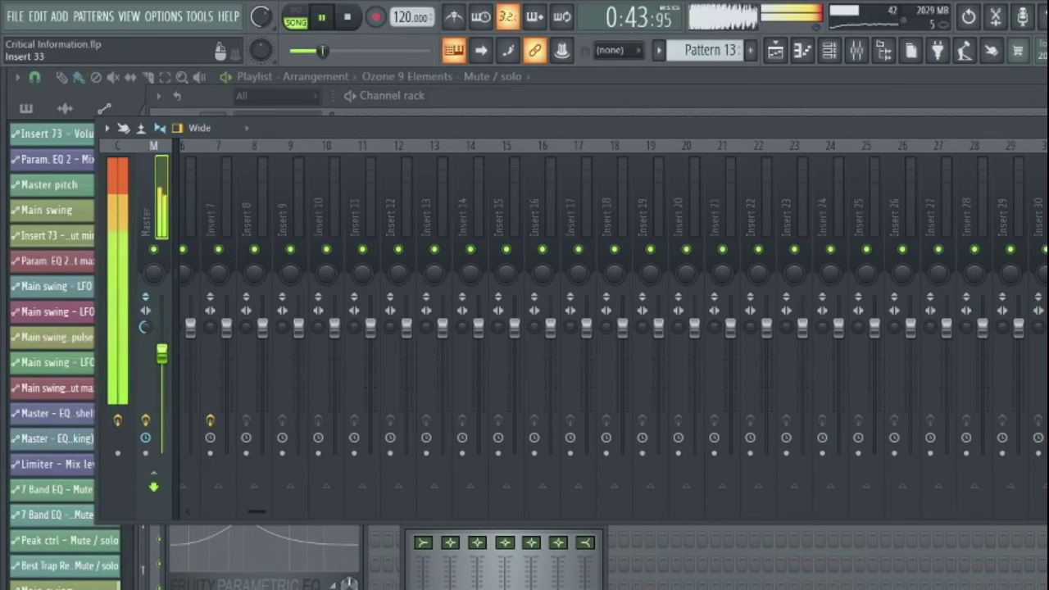
{"action": "left_click", "coordinate": [262, 557]}
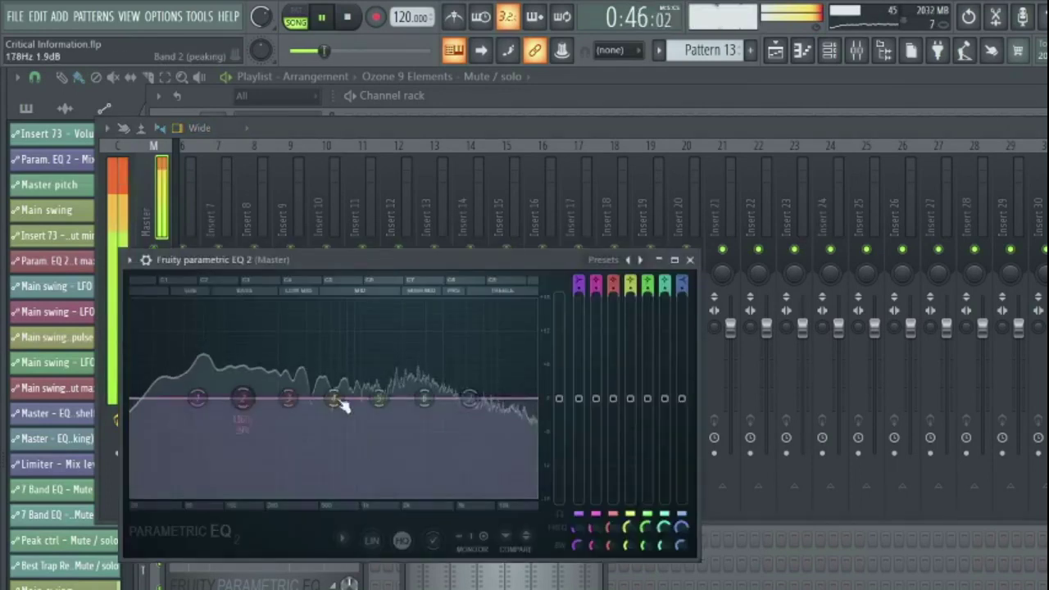
{"action": "left_click_drag", "start_coordinate": [289, 398], "coordinate": [163, 310]}
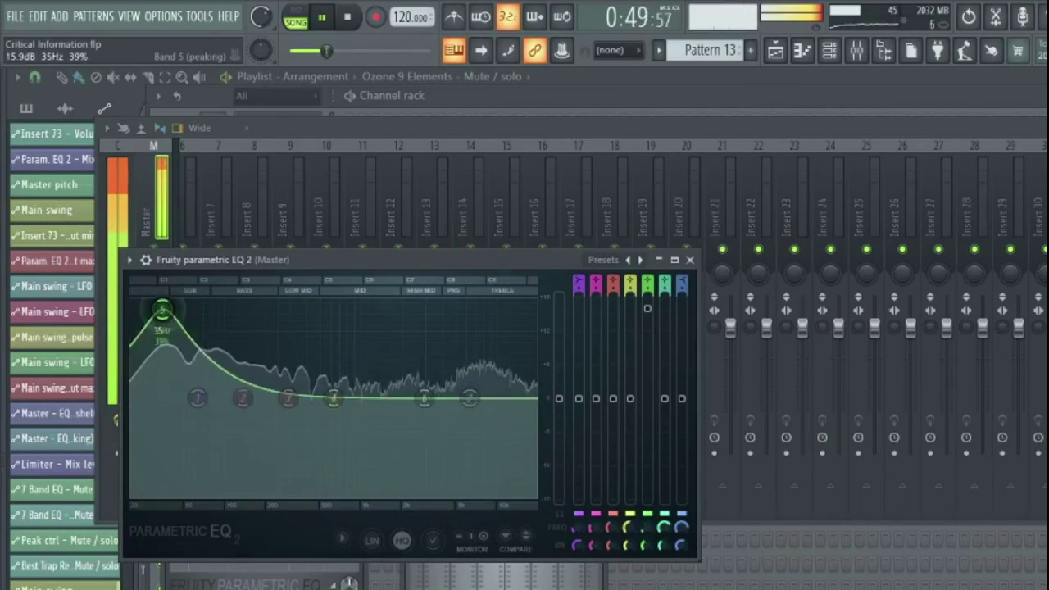
{"action": "scroll", "coordinate": [164, 311], "scroll_direction": "down", "scroll_amount": 5}
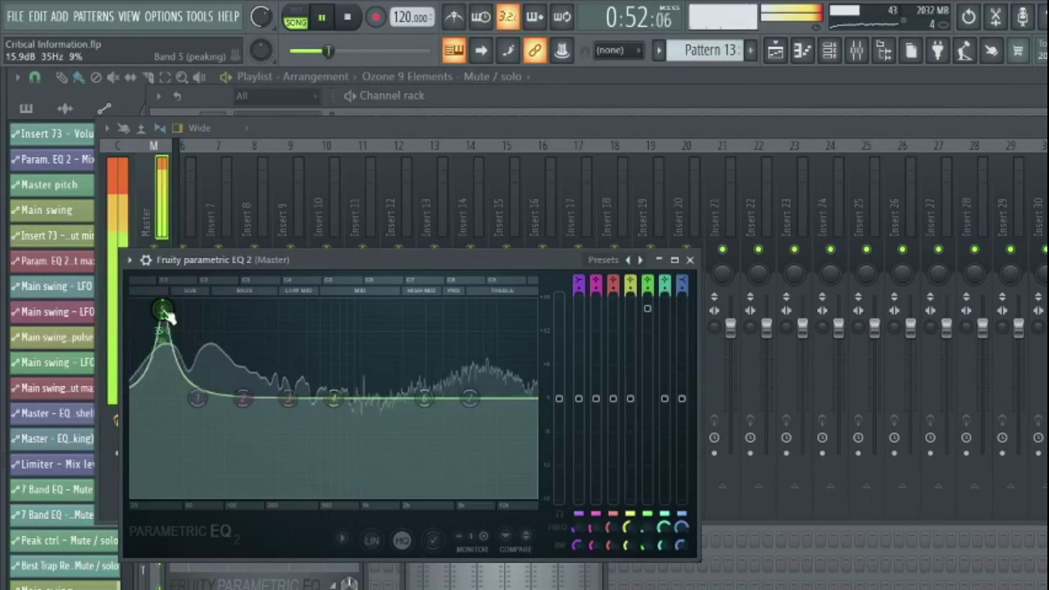
{"action": "scroll", "coordinate": [166, 317], "scroll_direction": "down", "scroll_amount": 3}
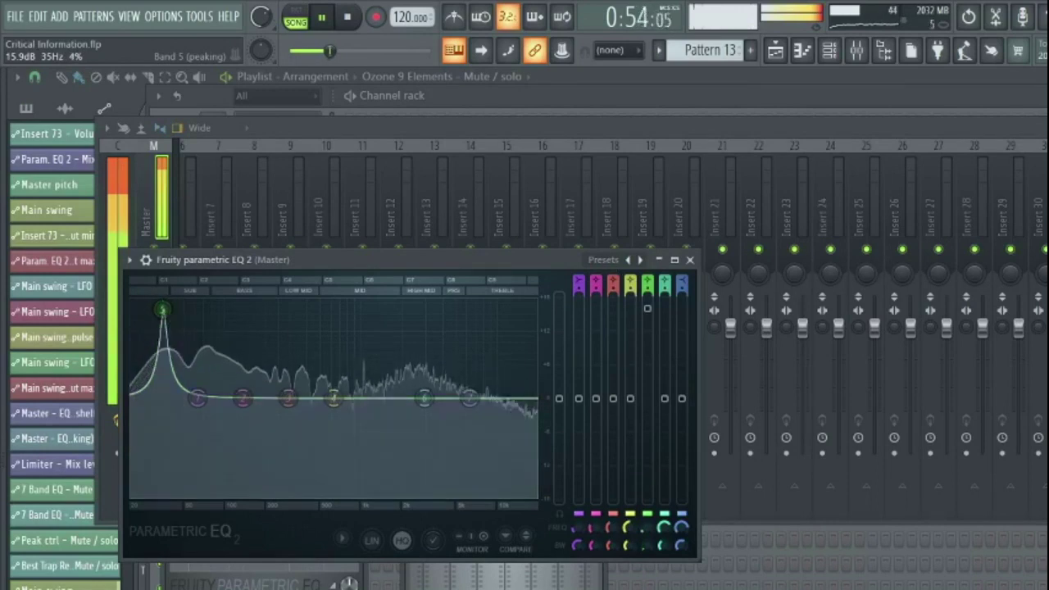
{"action": "key", "text": "F9"}
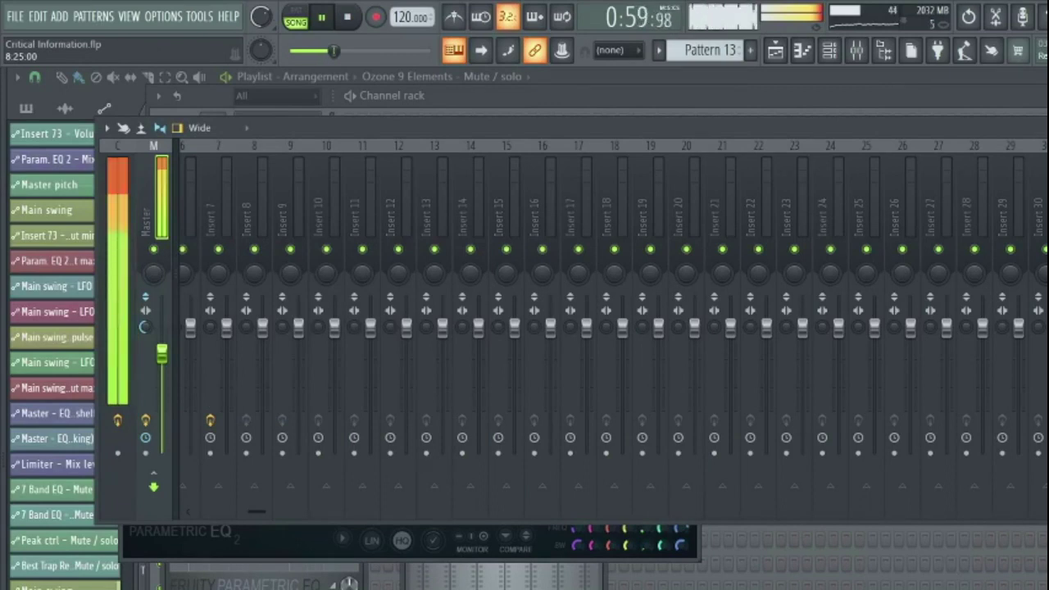
Step: In a further Fruity Parametric EQ 2 on the Master track, cut band 2 by 8.9 dB at 69 Hz and widen its bandwidth
{"action": "left_click", "coordinate": [434, 543]}
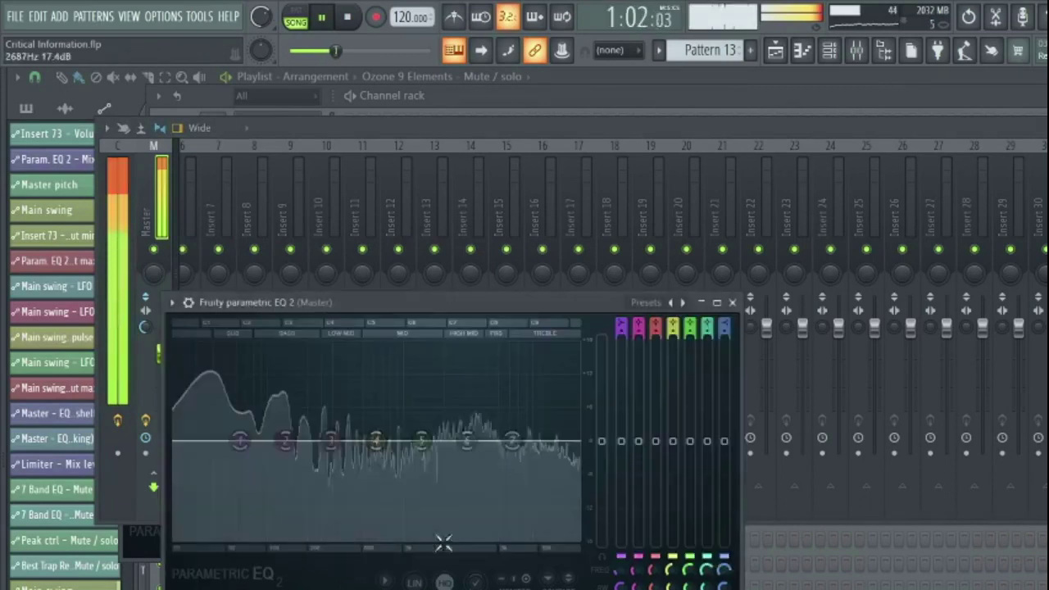
{"action": "left_click_drag", "start_coordinate": [284, 441], "coordinate": [244, 489]}
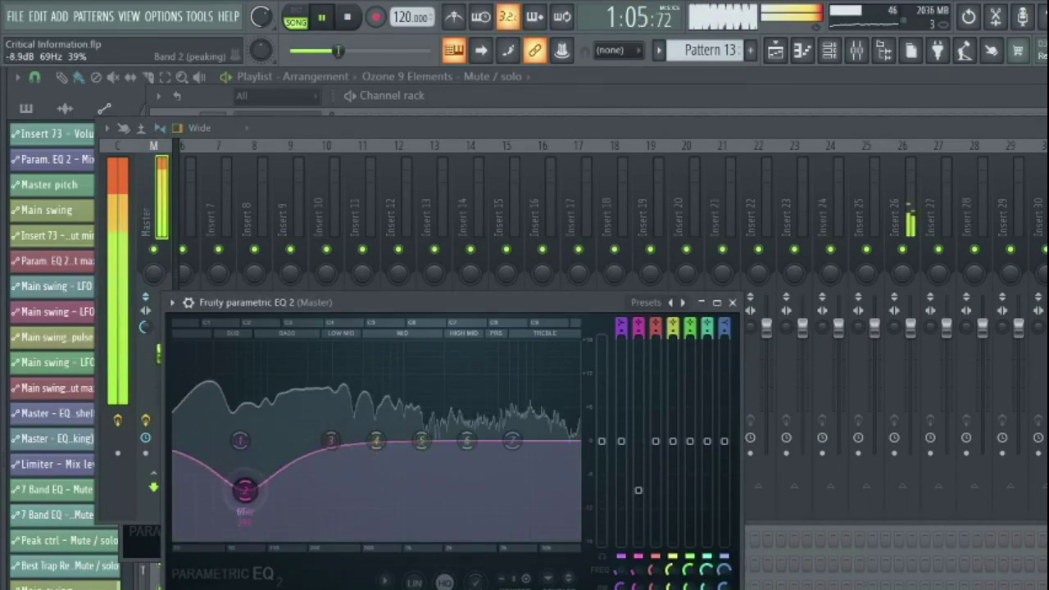
{"action": "scroll", "coordinate": [258, 508], "scroll_direction": "down", "scroll_amount": 3}
{"action": "scroll", "coordinate": [257, 509], "scroll_direction": "up", "scroll_amount": 5}
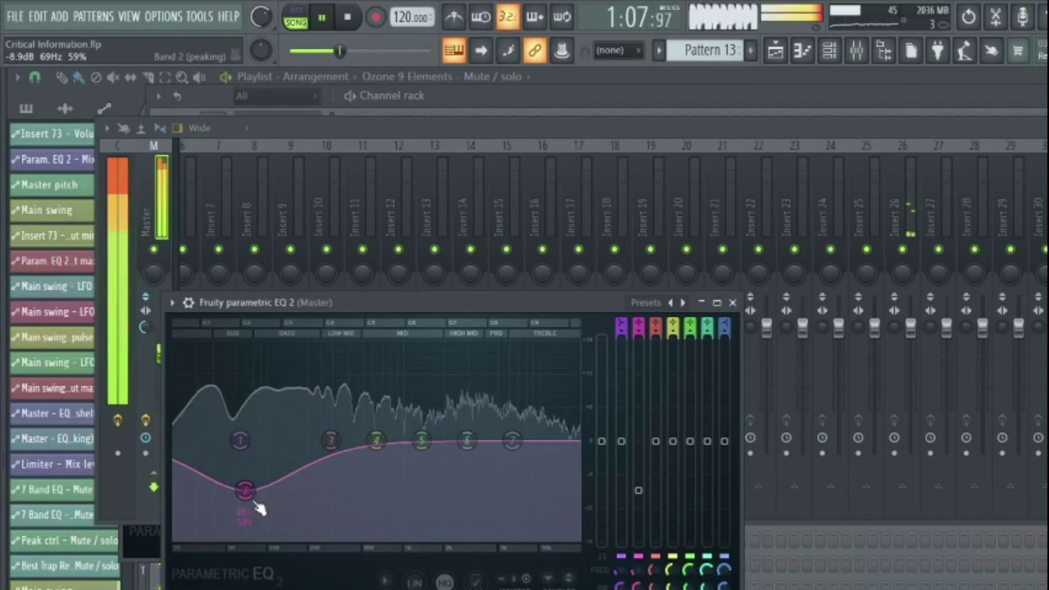
{"action": "scroll", "coordinate": [257, 509], "scroll_direction": "up", "scroll_amount": 2}
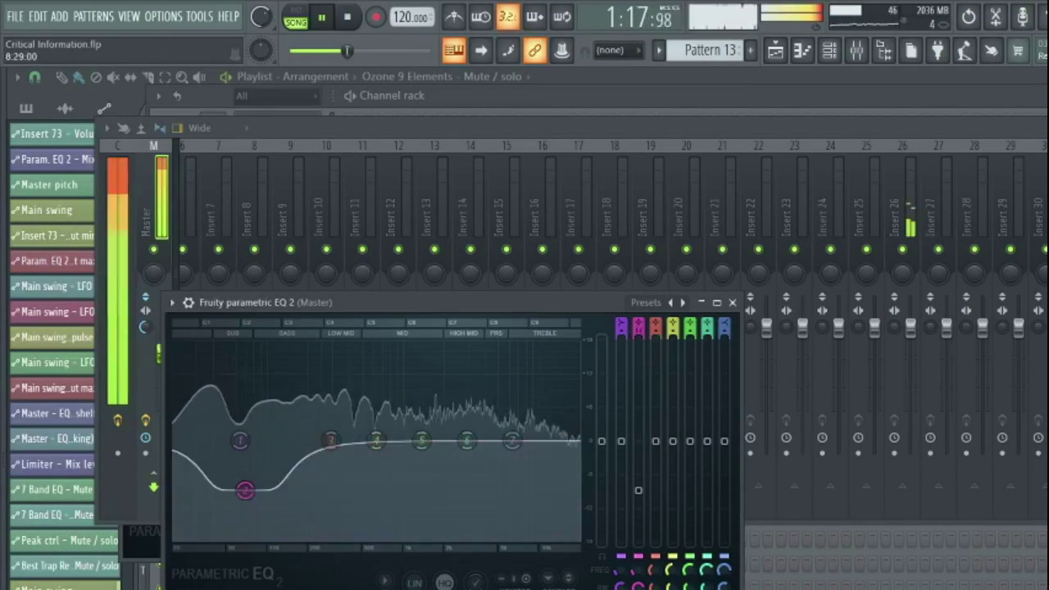
{"action": "key", "text": "F9"}
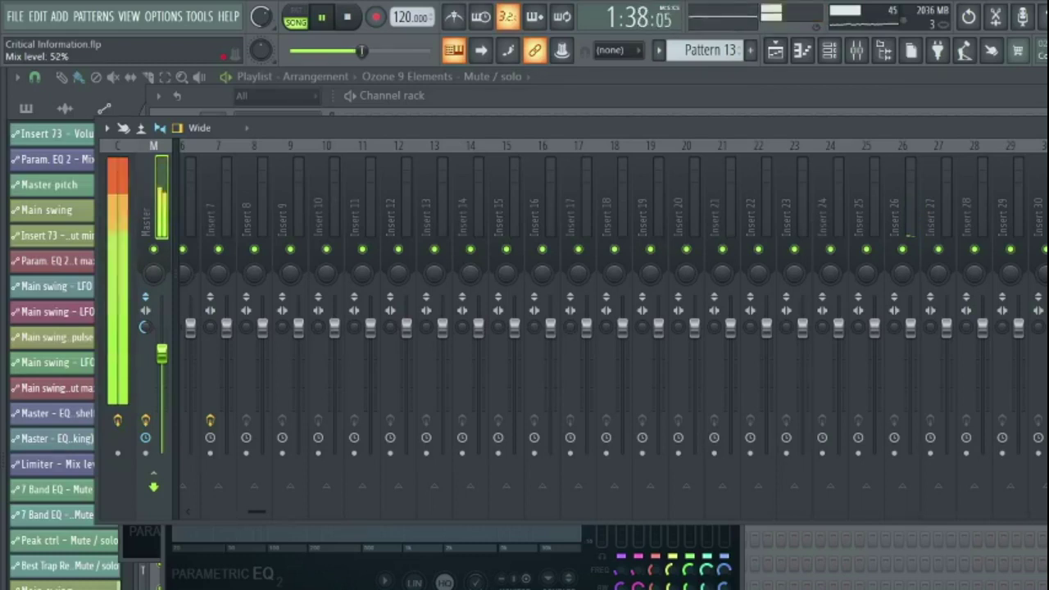
Step: Add a new empty pattern and trigger the ksp-taggeditsbouttime sample on its first step in the channel rack
{"action": "left_click", "coordinate": [123, 268]}
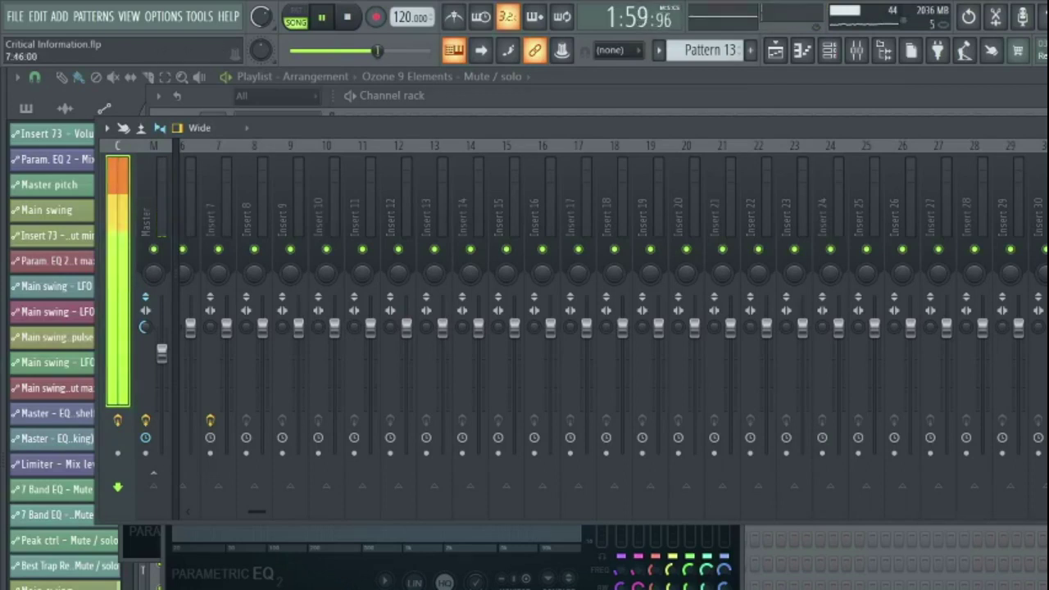
{"action": "left_click", "coordinate": [754, 51]}
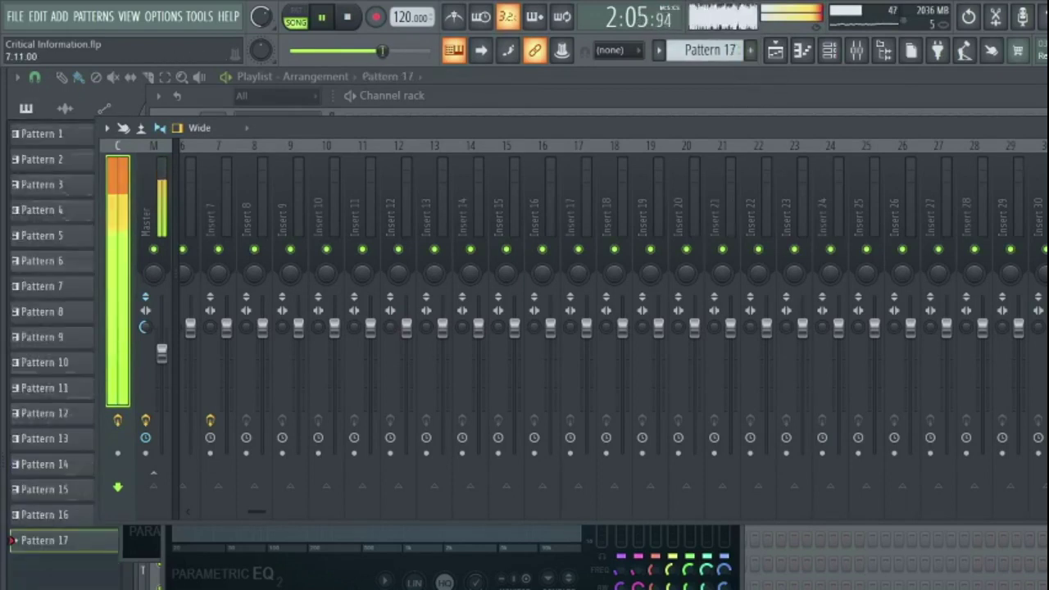
{"action": "key", "text": "F6"}
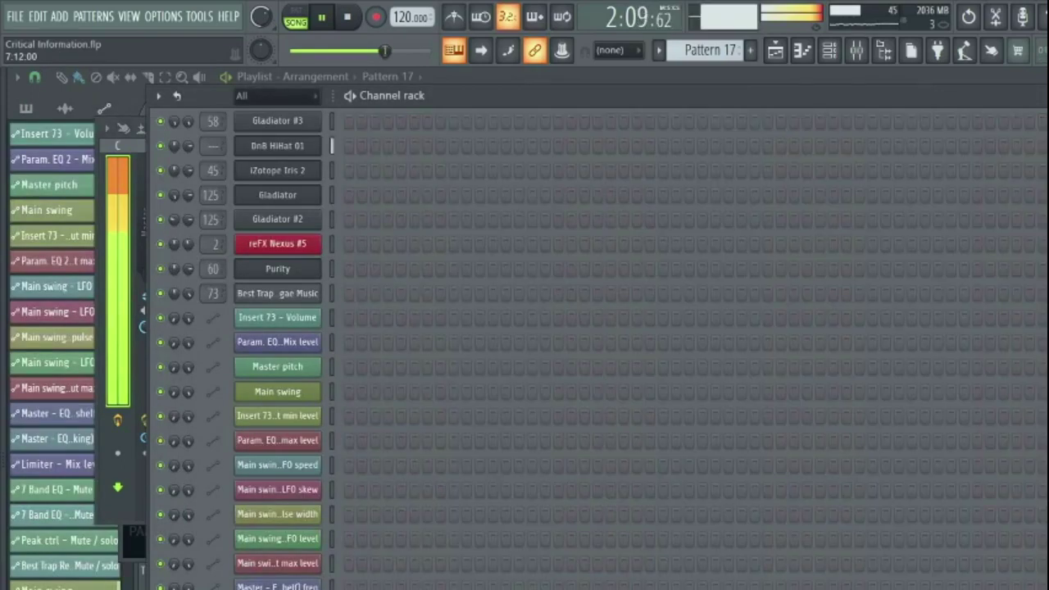
{"action": "scroll", "coordinate": [599, 348], "scroll_direction": "down", "scroll_amount": 1}
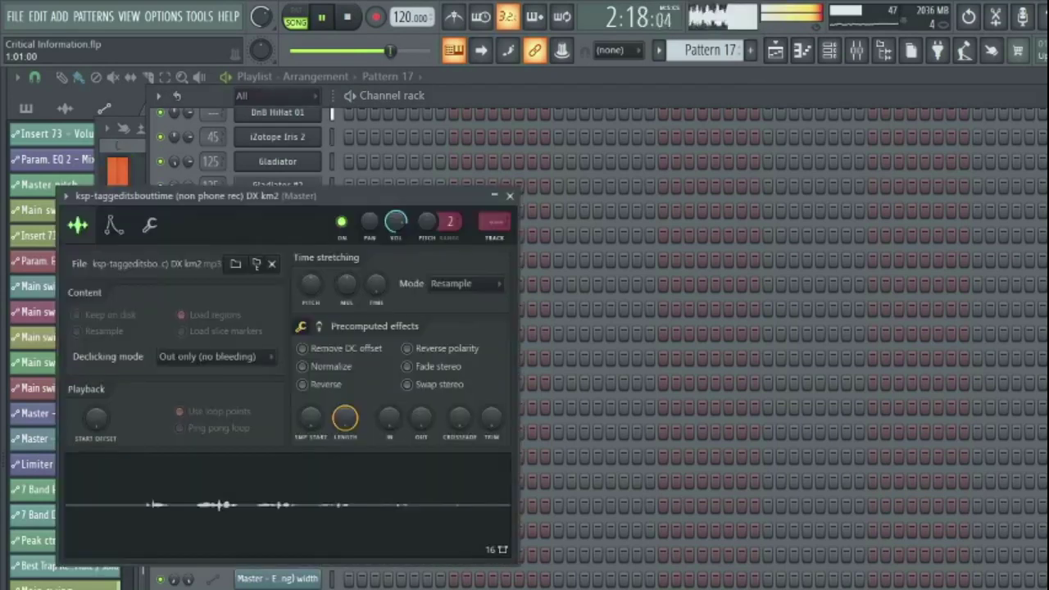
Step: In the ksp-taggeditsbouttime sample's channel settings, set both cut groups to 15 and raise the level volume and Mod X key tracking
{"action": "left_click", "coordinate": [202, 466]}
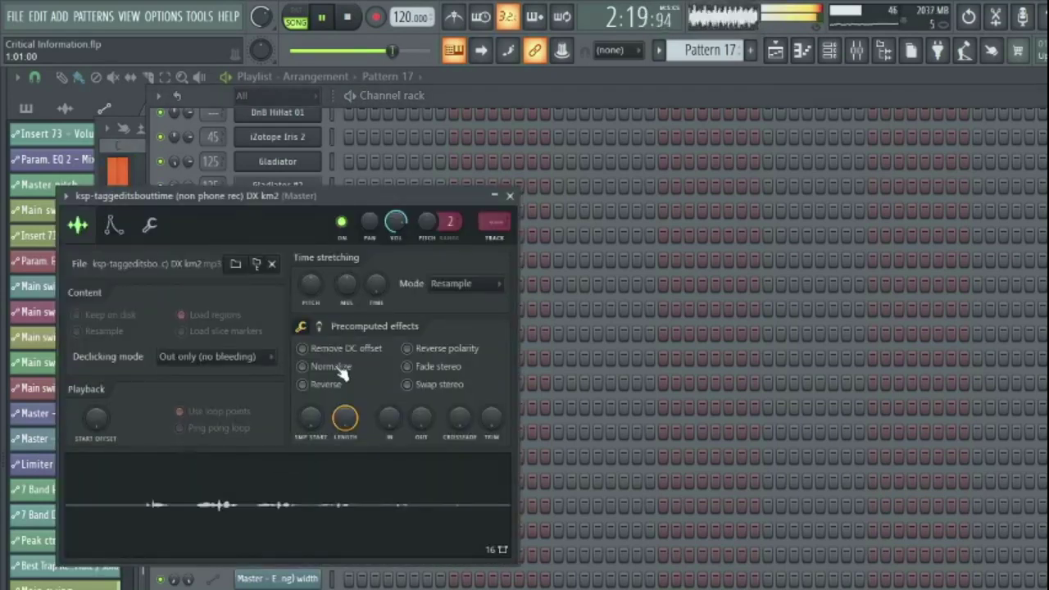
{"action": "left_click", "coordinate": [149, 225]}
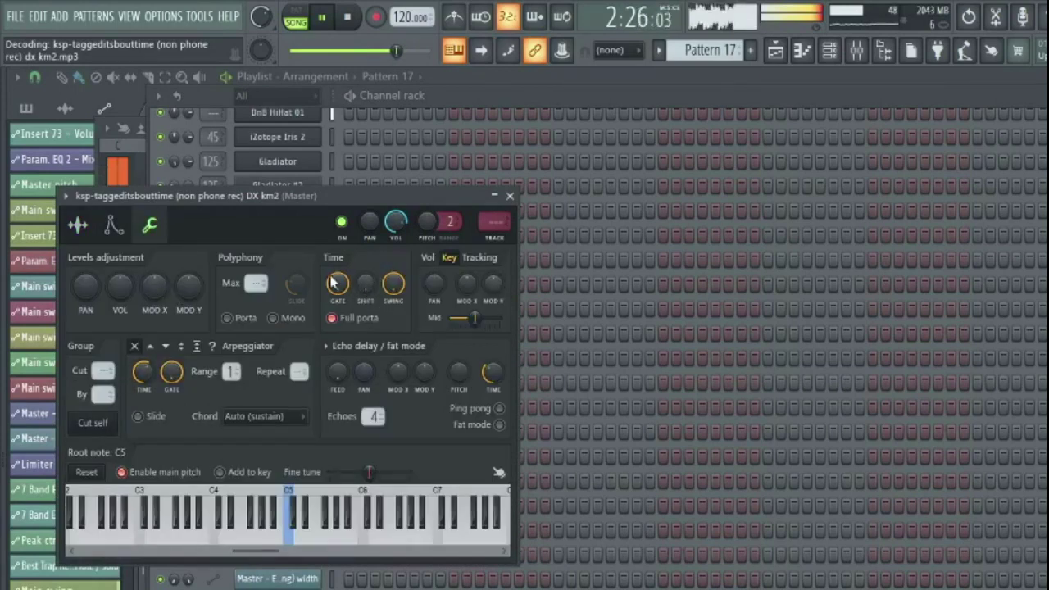
{"action": "left_click_drag", "start_coordinate": [480, 287], "coordinate": [479, 262]}
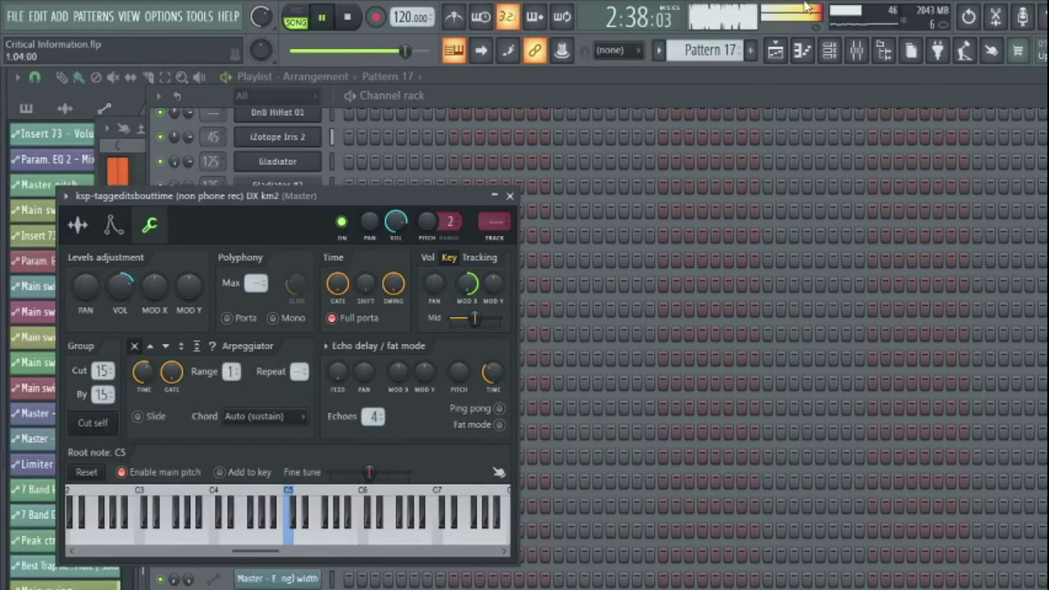
Step: Place a Pattern 17 clip on playlist Track 9 within bar 1
{"action": "key", "text": "F5"}
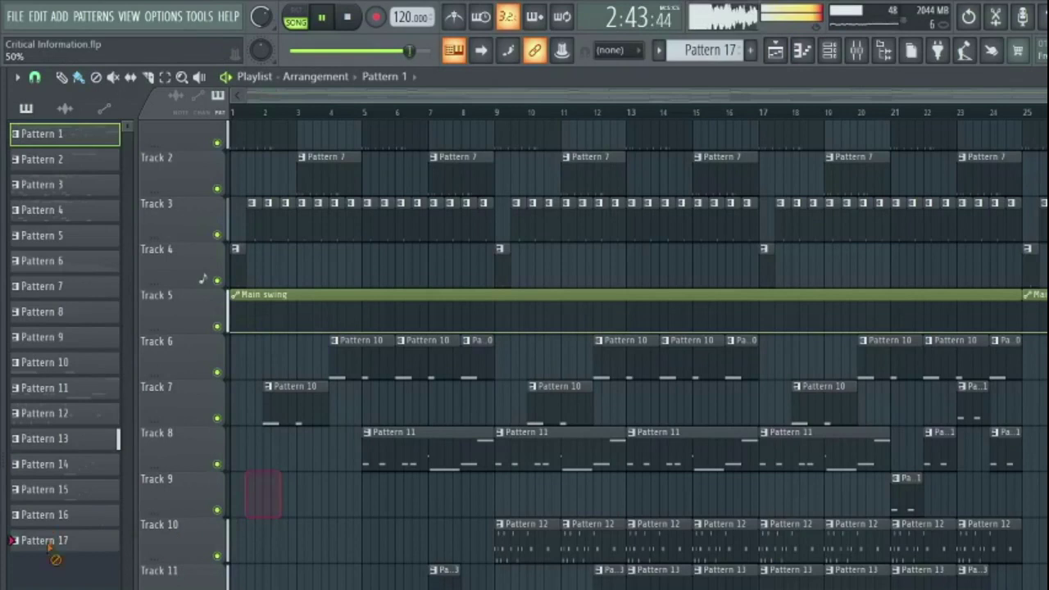
{"action": "left_click_drag", "start_coordinate": [56, 560], "coordinate": [263, 495]}
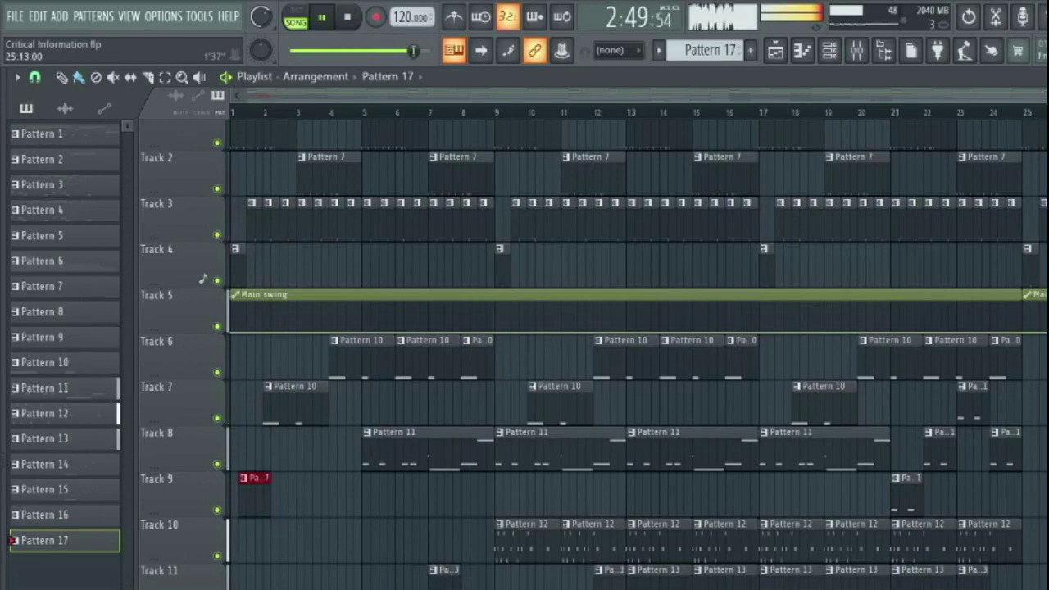
{"action": "scroll", "coordinate": [639, 352], "scroll_direction": "right", "scroll_amount": 6}
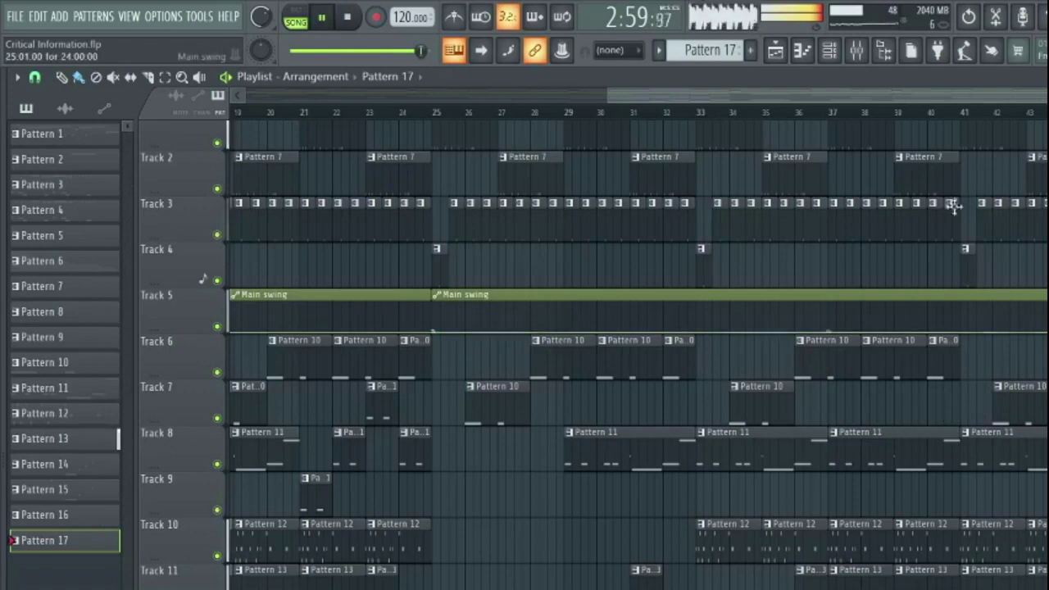
Step: Create an automation clip for the Master track's EQ band 2 (peaking) level, and return song playback to the start
{"action": "left_click", "coordinate": [870, 51]}
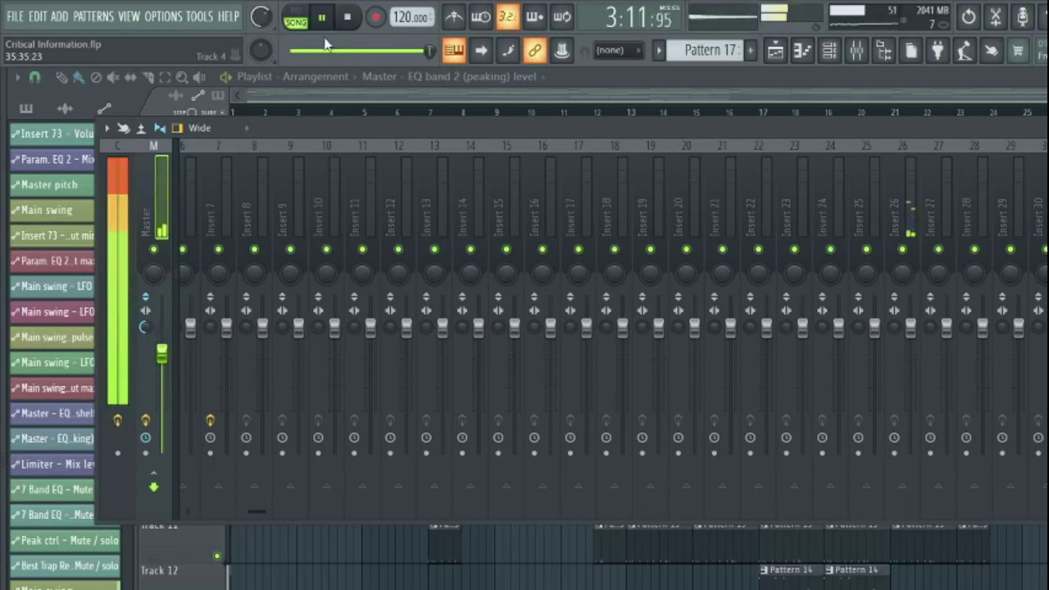
{"action": "left_click_drag", "start_coordinate": [326, 52], "coordinate": [289, 51]}
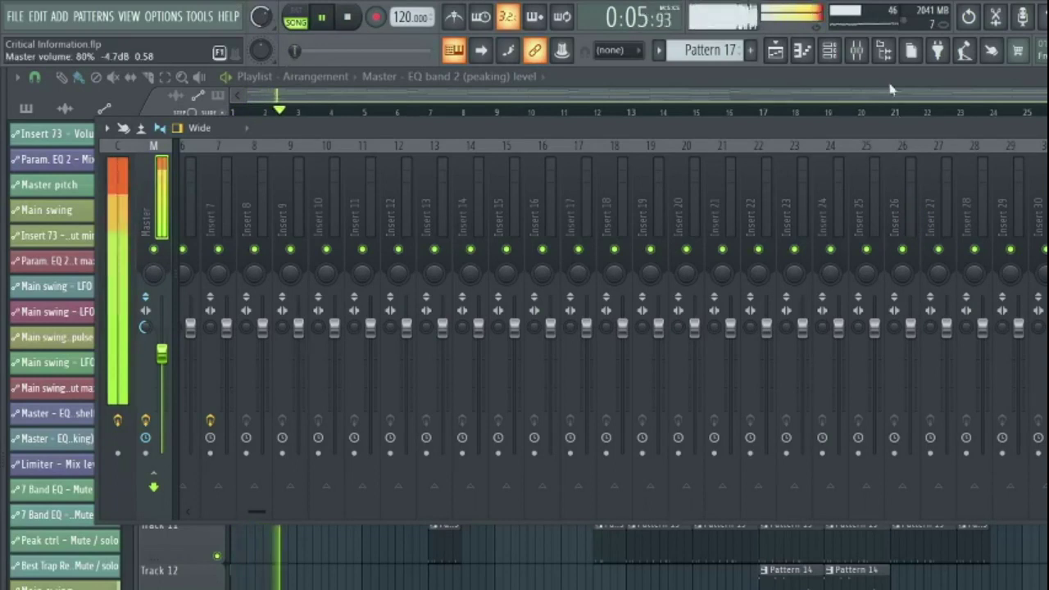
Step: Create an automation clip for the LFO speed of the Param. EQ 2 mix level's output max level clip
{"action": "left_click", "coordinate": [830, 51]}
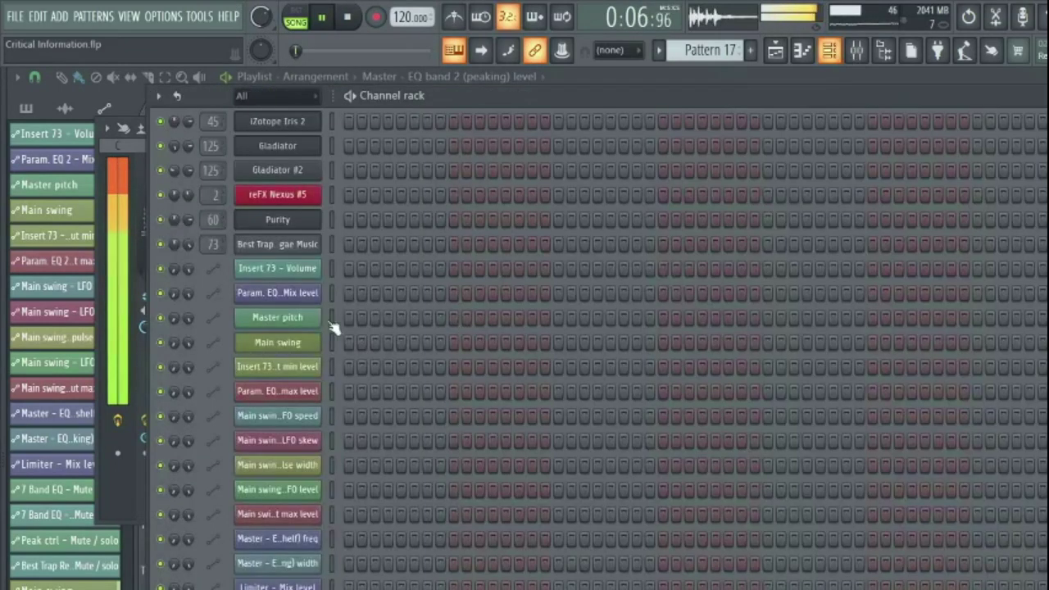
{"action": "left_click", "coordinate": [279, 391]}
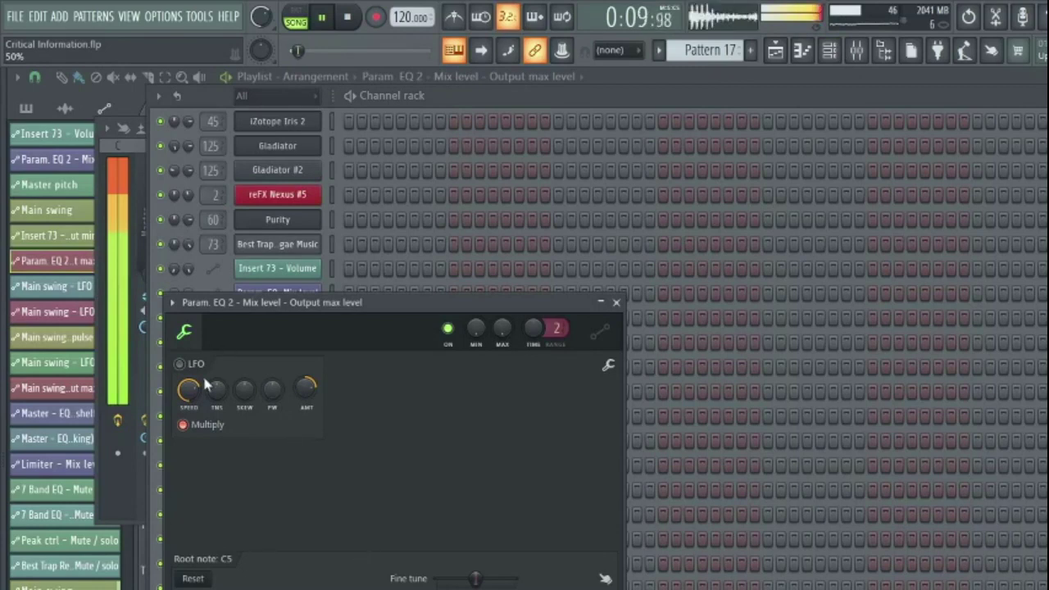
{"action": "scroll", "coordinate": [281, 183], "scroll_direction": "down", "scroll_amount": 1}
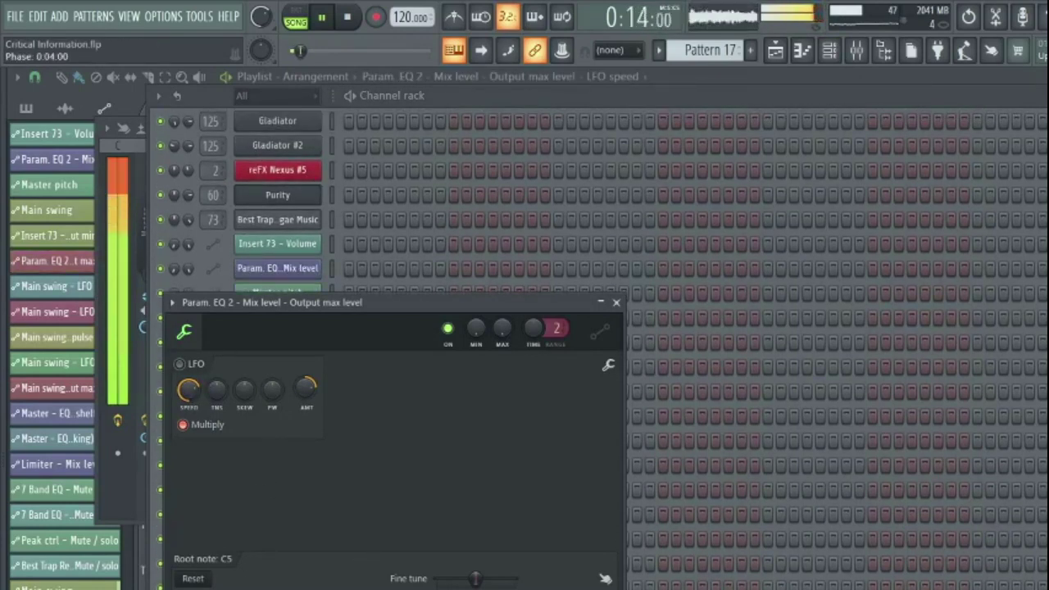
Step: Create automation clips for the arpeggio chord and filter frequency (modulation X) of the GENESIS BOOMIN 808 channel
{"action": "left_click", "coordinate": [316, 174]}
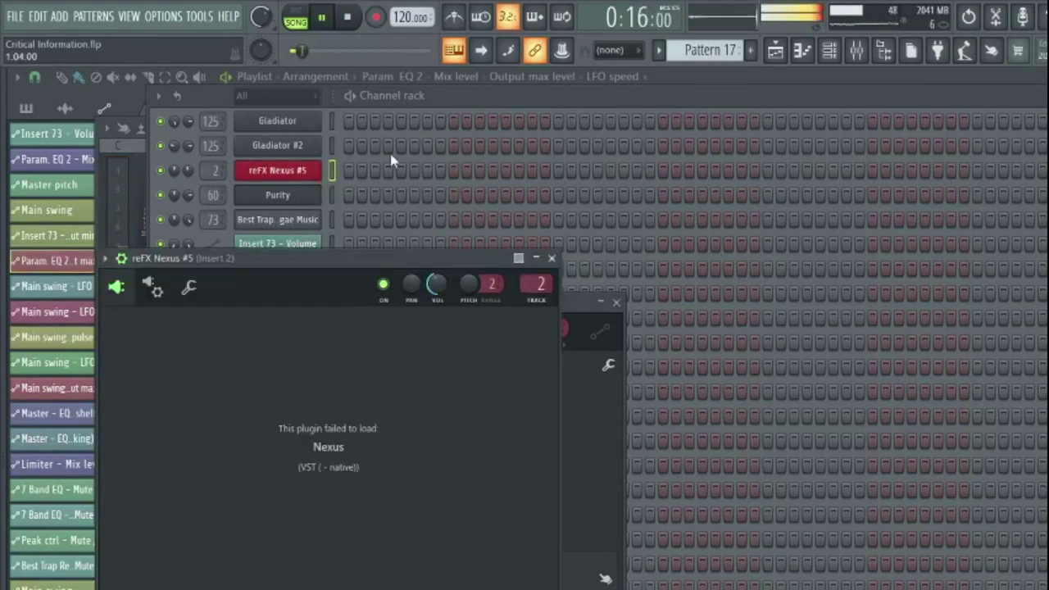
{"action": "scroll", "coordinate": [314, 125], "scroll_direction": "up", "scroll_amount": 5}
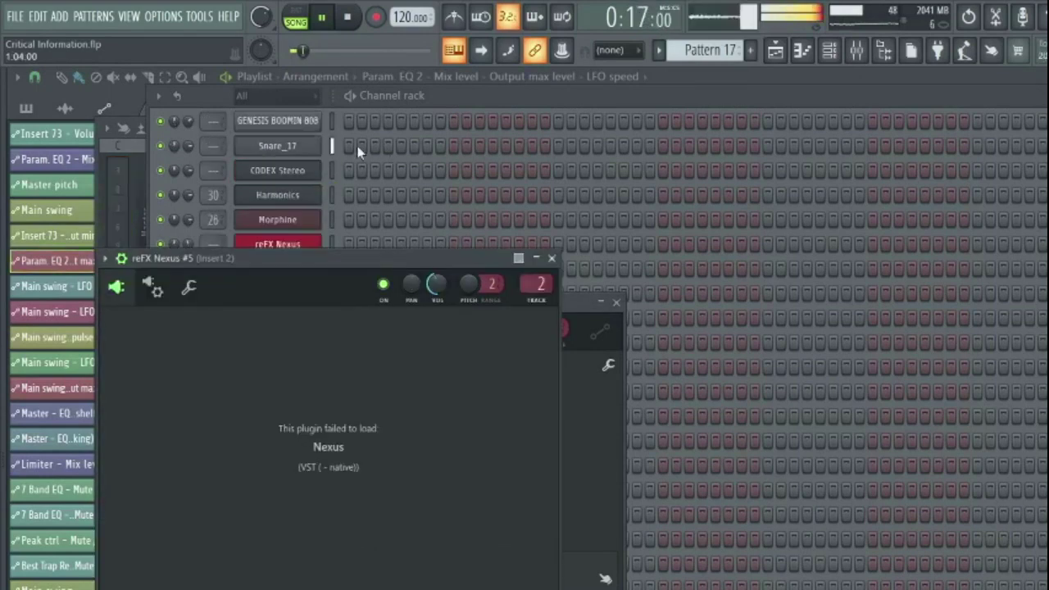
{"action": "left_click", "coordinate": [314, 124]}
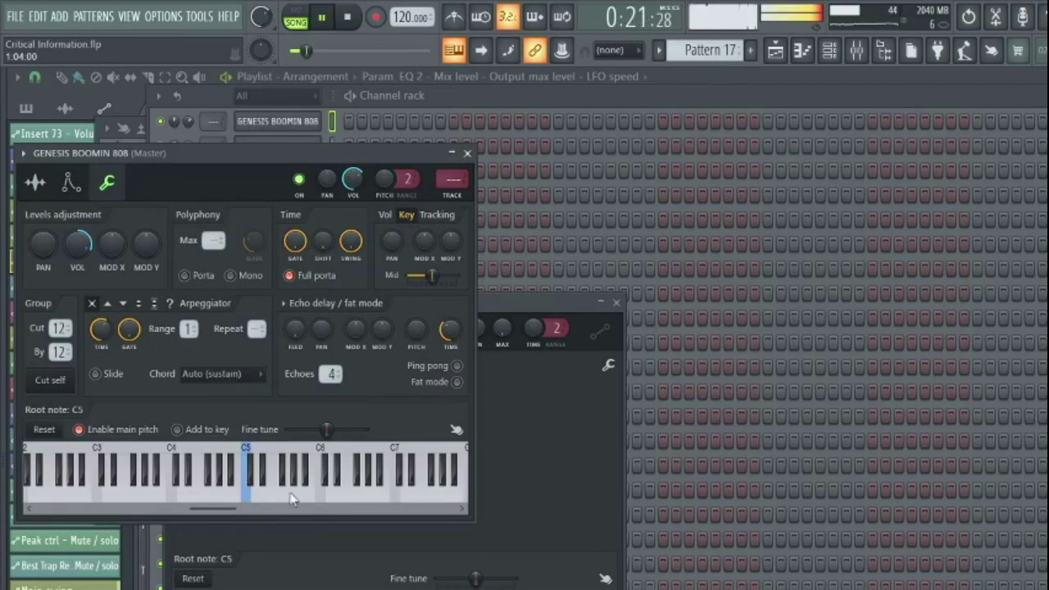
{"action": "left_click", "coordinate": [71, 183]}
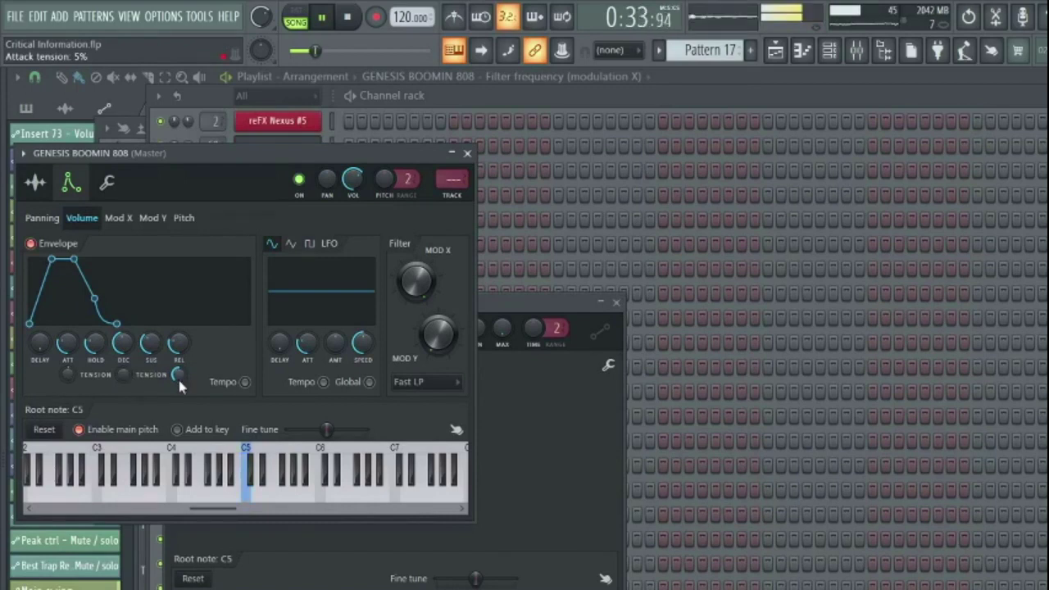
Step: Automate the release and decay tension of GENESIS BOOMIN 808's volume envelope, and turn that envelope off
{"action": "left_click", "coordinate": [178, 375]}
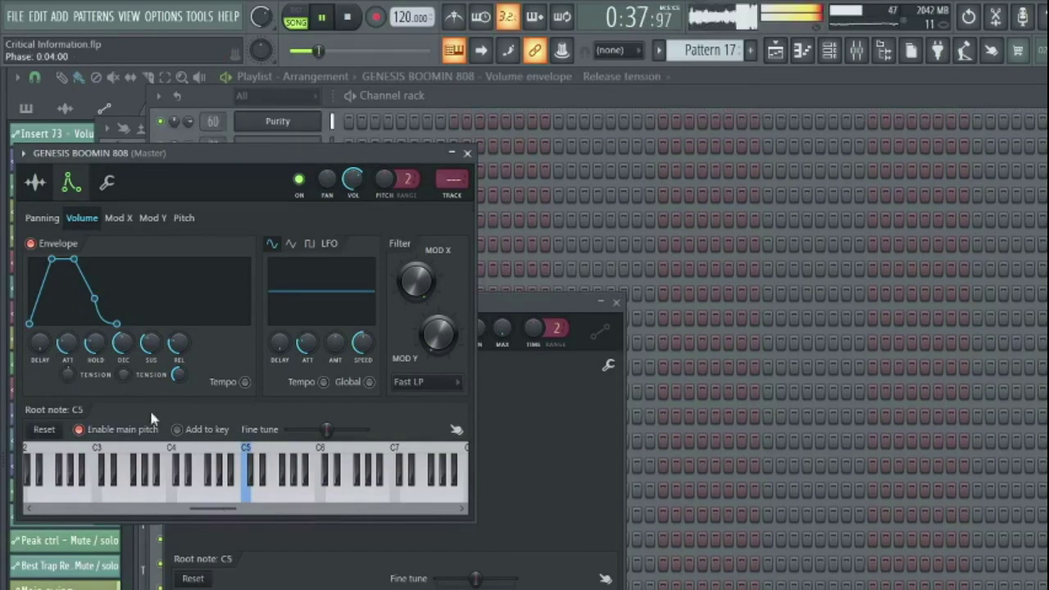
{"action": "left_click", "coordinate": [123, 375]}
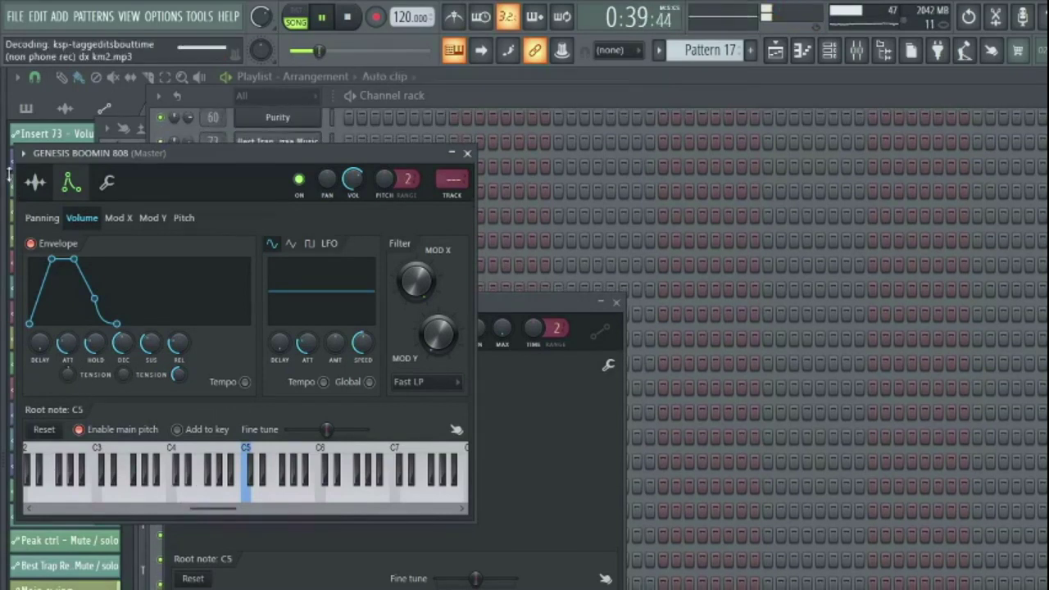
{"action": "left_click", "coordinate": [45, 245]}
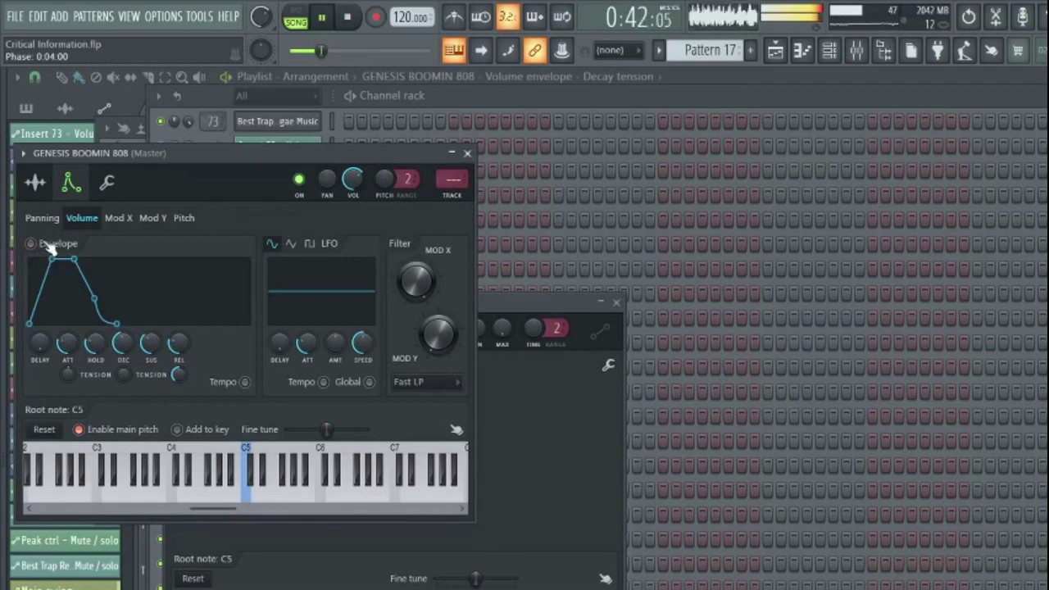
Step: Automate the time stretch, LFO skew and output min level of the GENESIS BOOMIN 808 arpeggio chord clip, and close its settings
{"action": "key", "text": "alt+F8"}
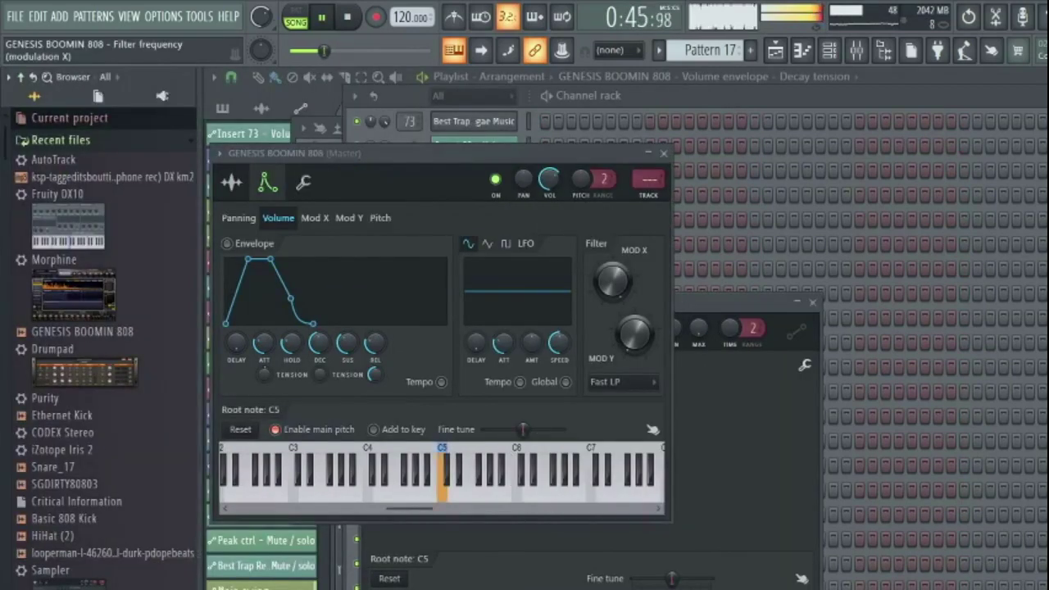
{"action": "key", "text": "alt+F8"}
{"action": "key", "text": "F6"}
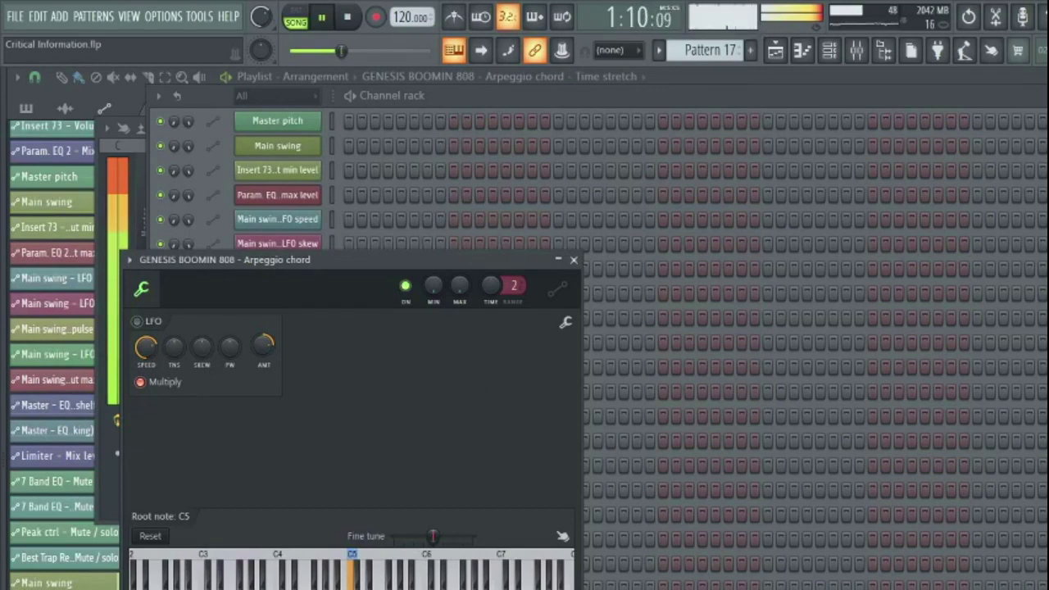
{"action": "key", "text": "Escape"}
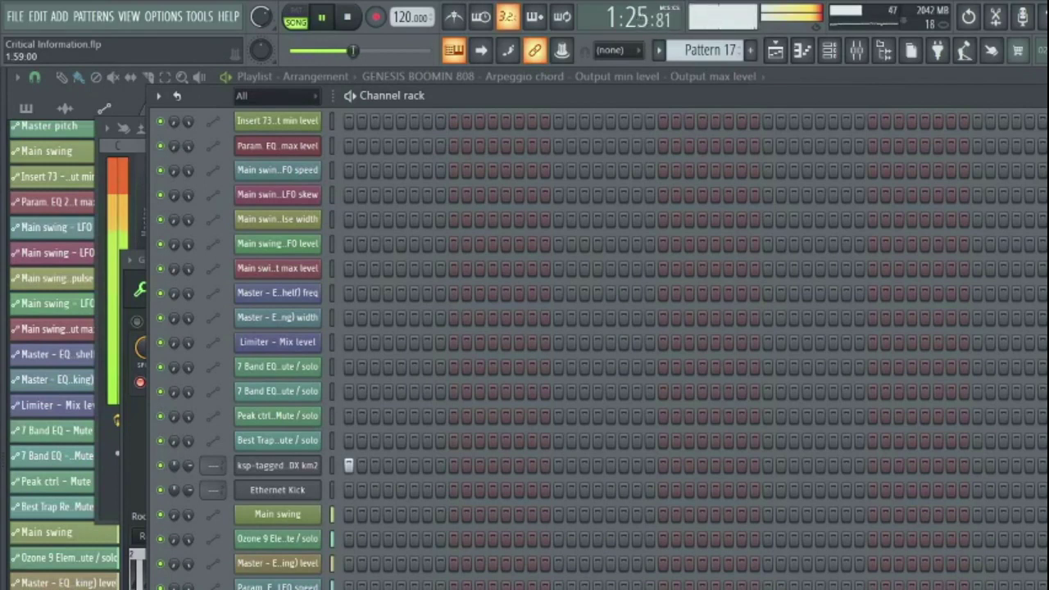
Step: Create an automation clip for the Param. EQ 2 mute/solo switch from the mixer, and return to the channel rack
{"action": "scroll", "coordinate": [279, 344], "scroll_direction": "up", "scroll_amount": 10}
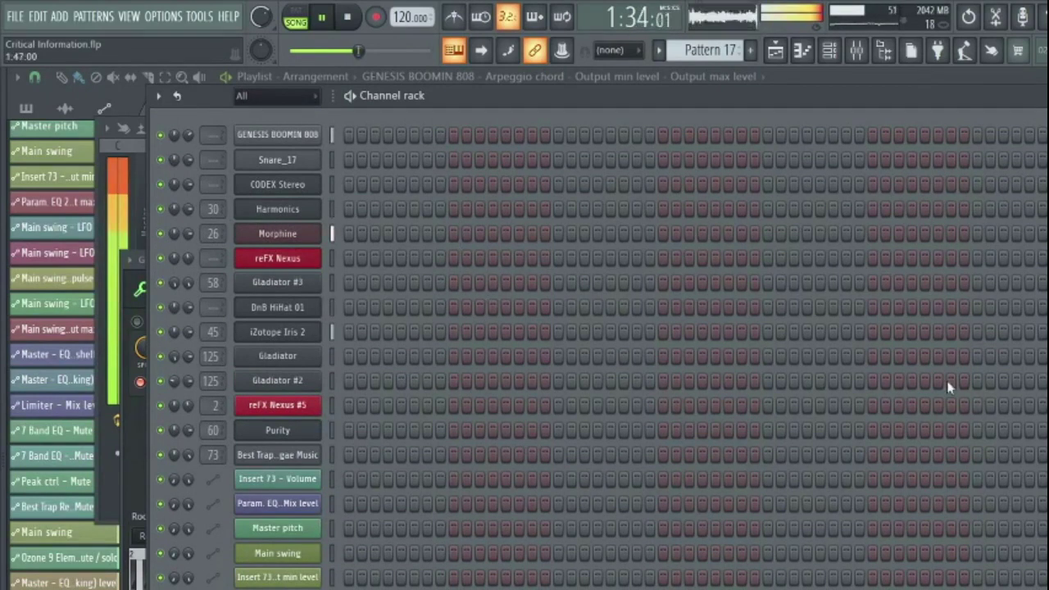
{"action": "left_click", "coordinate": [857, 50]}
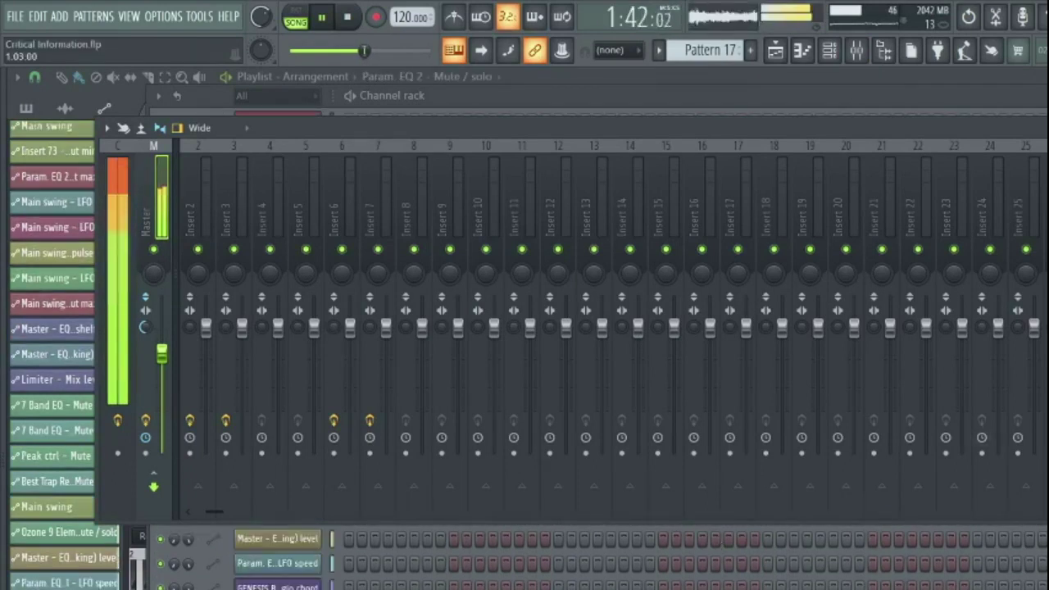
{"action": "key", "text": "F9"}
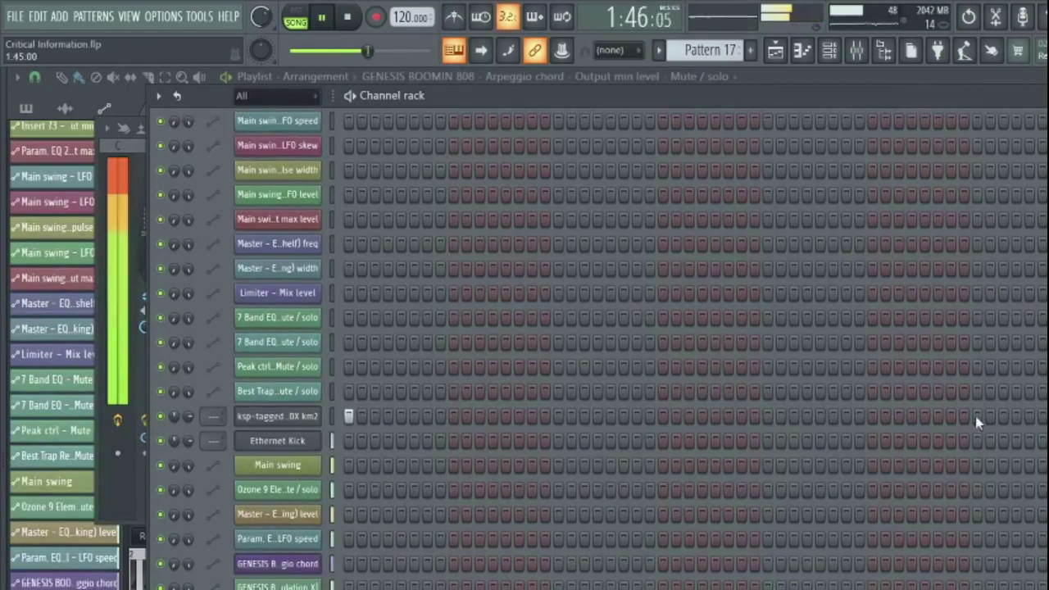
Step: Review the automation clips on playlist Tracks 16 to 24 over more bars, and stop song playback
{"action": "left_click", "coordinate": [776, 50]}
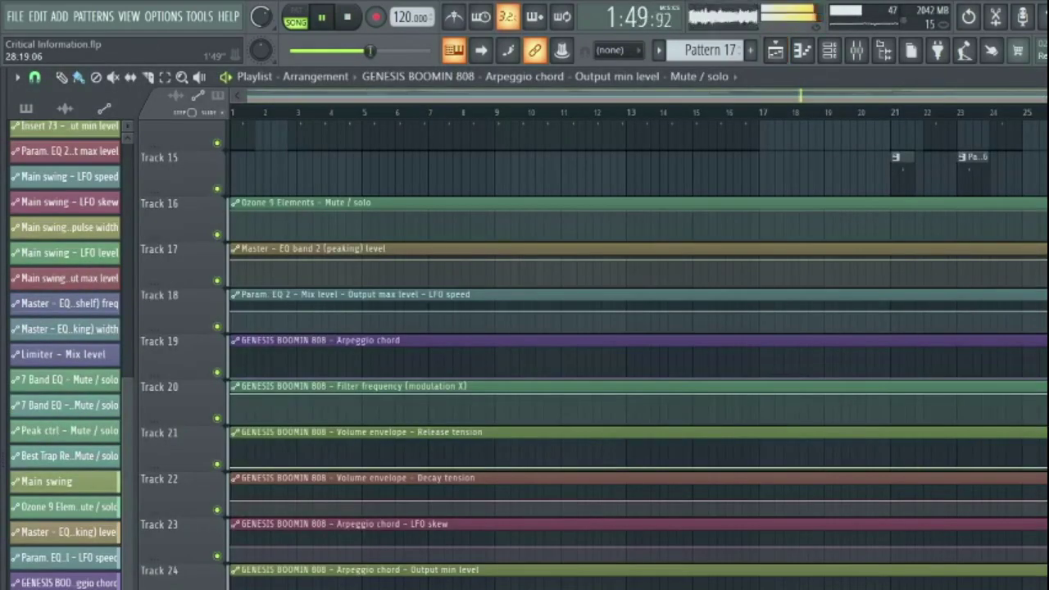
{"action": "scroll", "coordinate": [818, 211], "scroll_direction": "down", "scroll_amount": 2}
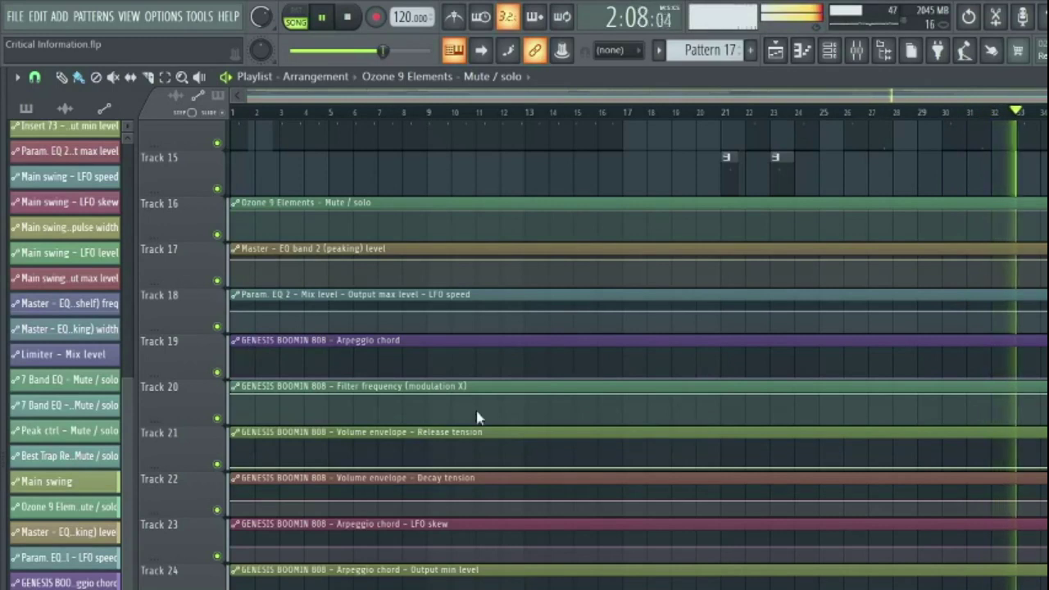
{"action": "key", "text": "space"}
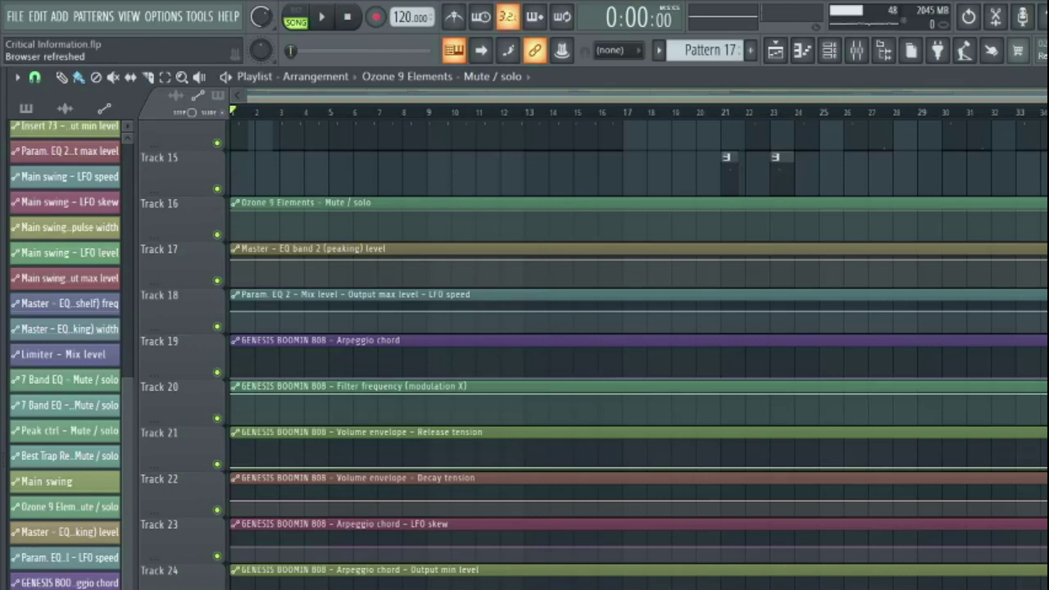
{"action": "key", "text": "space"}
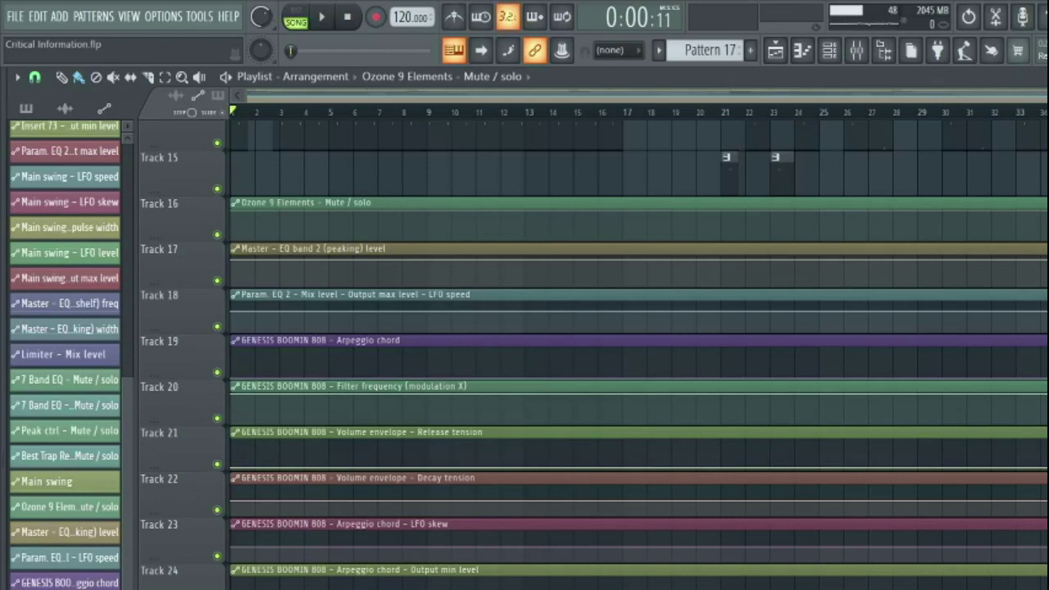